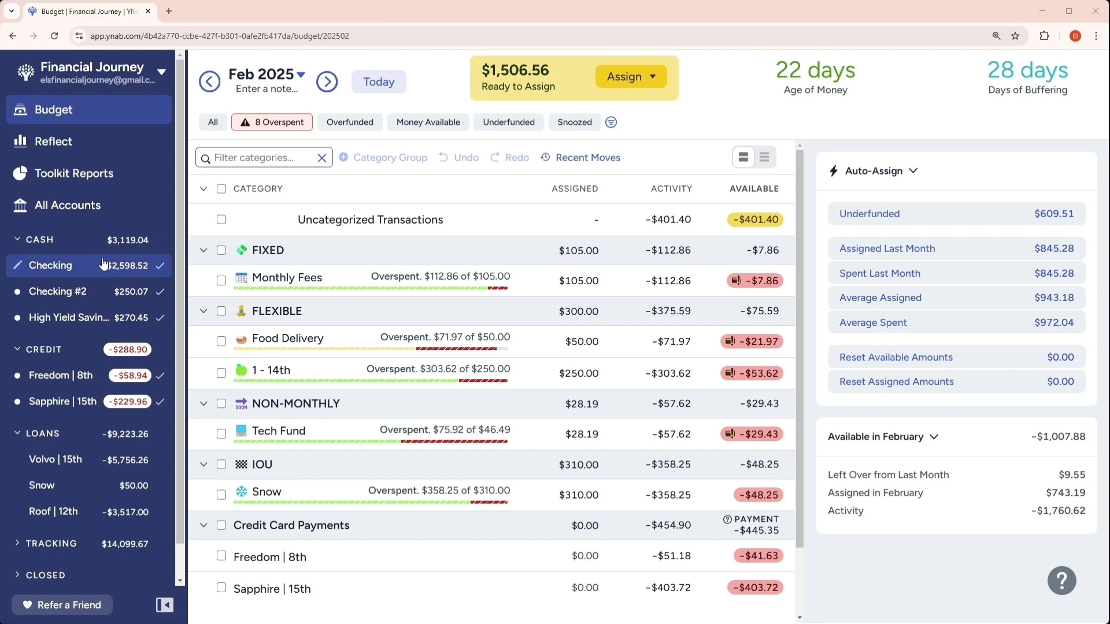
- Open the Checking account, change the Income - Paycheck transaction's date to 03/01/2025 and approve it
left_click(84, 267)
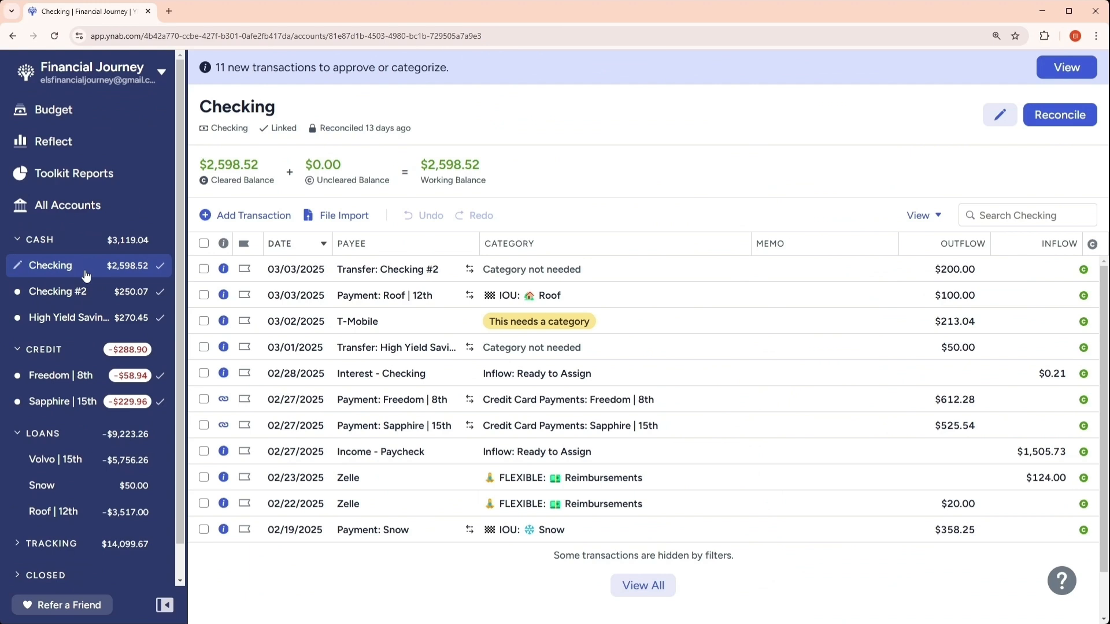
left_click(304, 450)
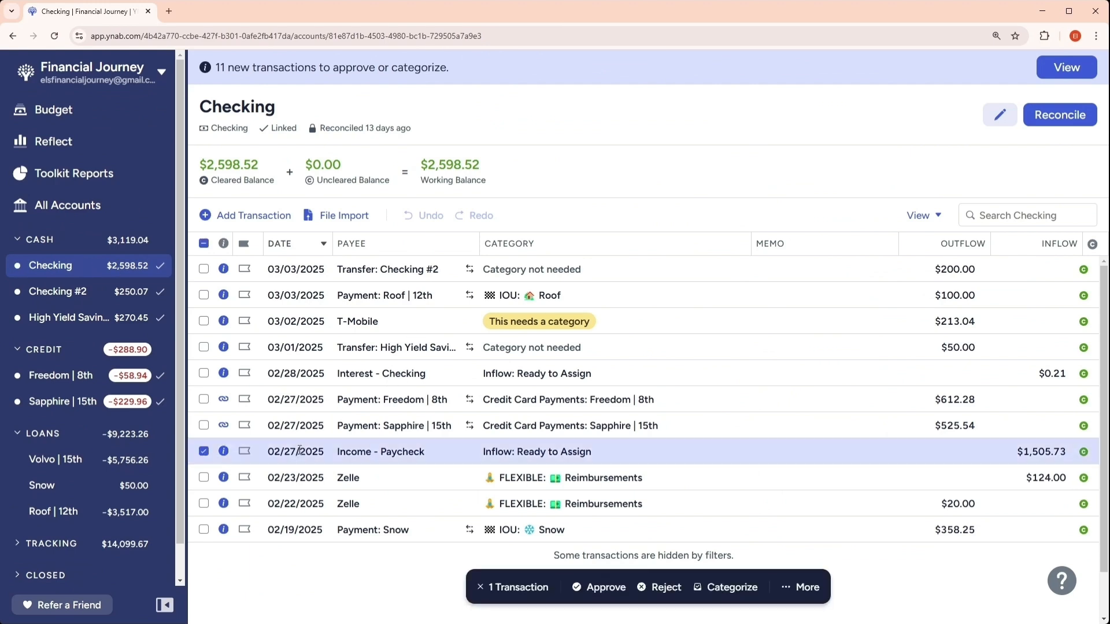
left_click(304, 449)
left_click(357, 249)
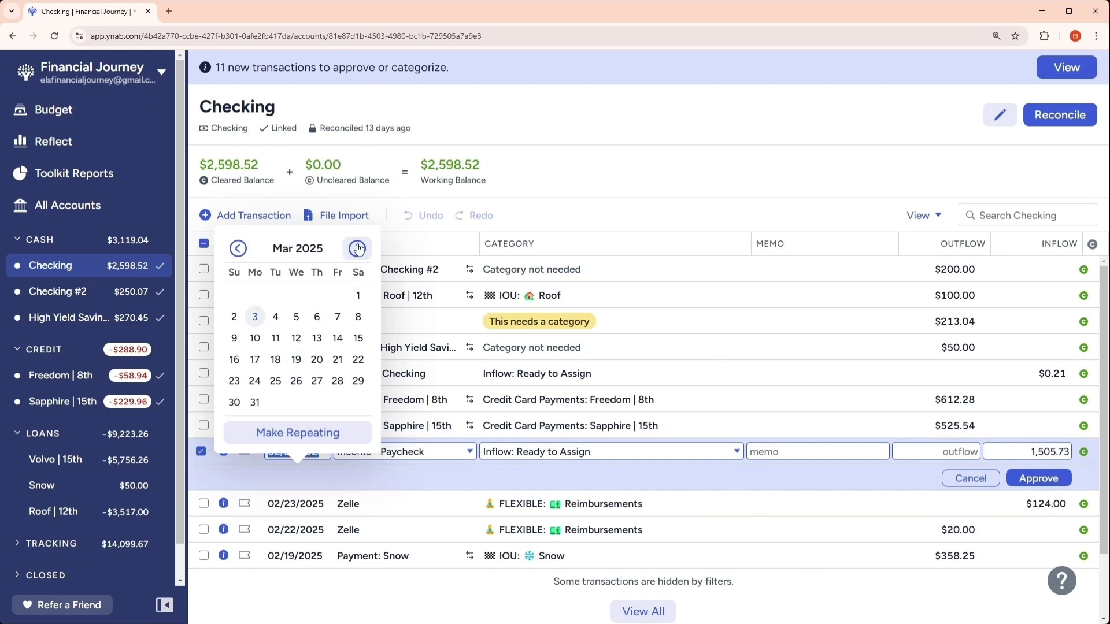
left_click(359, 295)
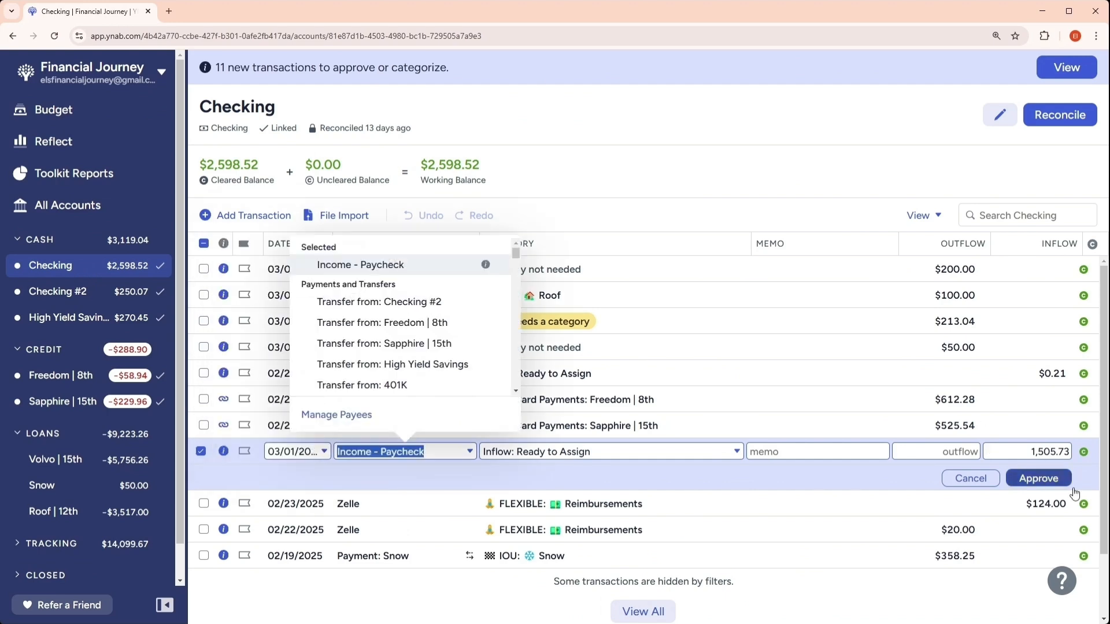
left_click(1046, 480)
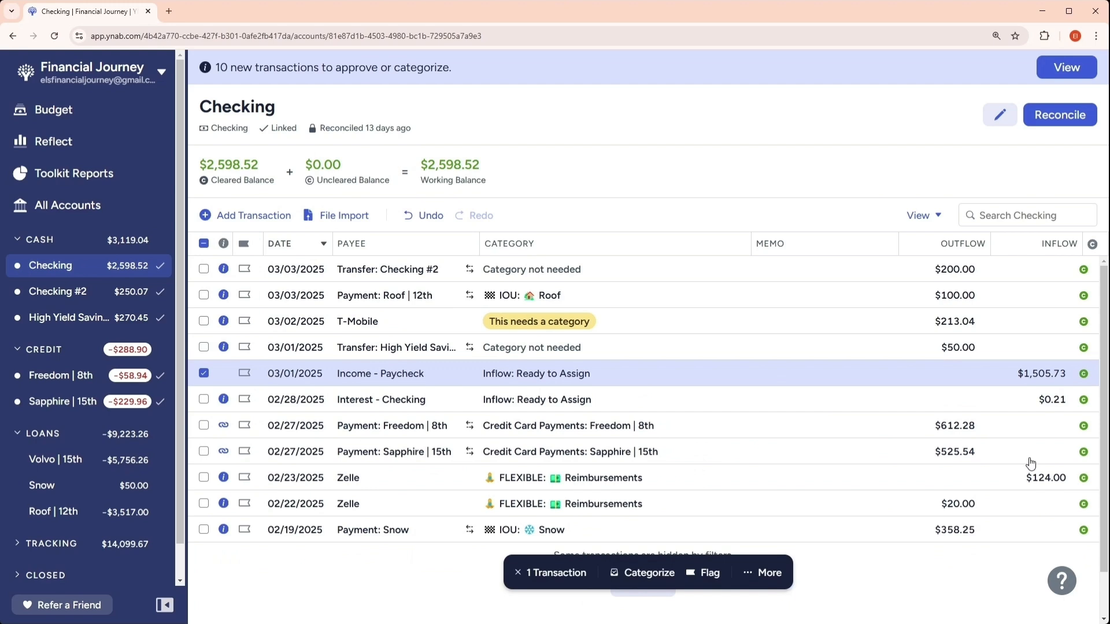
left_click(206, 373)
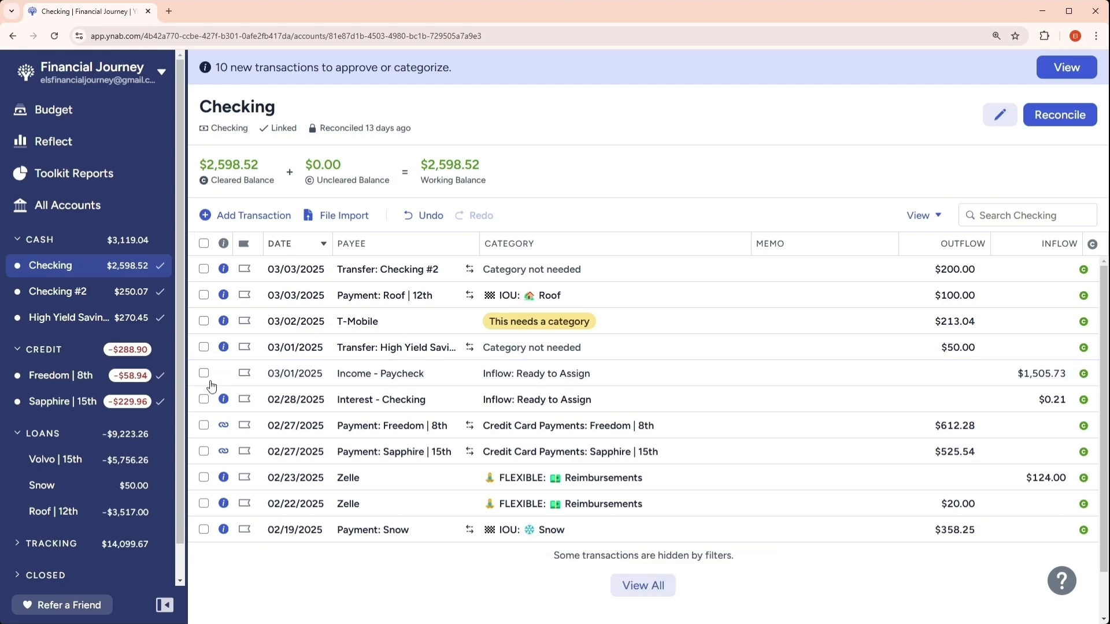
- Split the 02/19/2025 Snow payment into multiple categories and assign the first split to Wellness
left_click(514, 535)
left_click(576, 476)
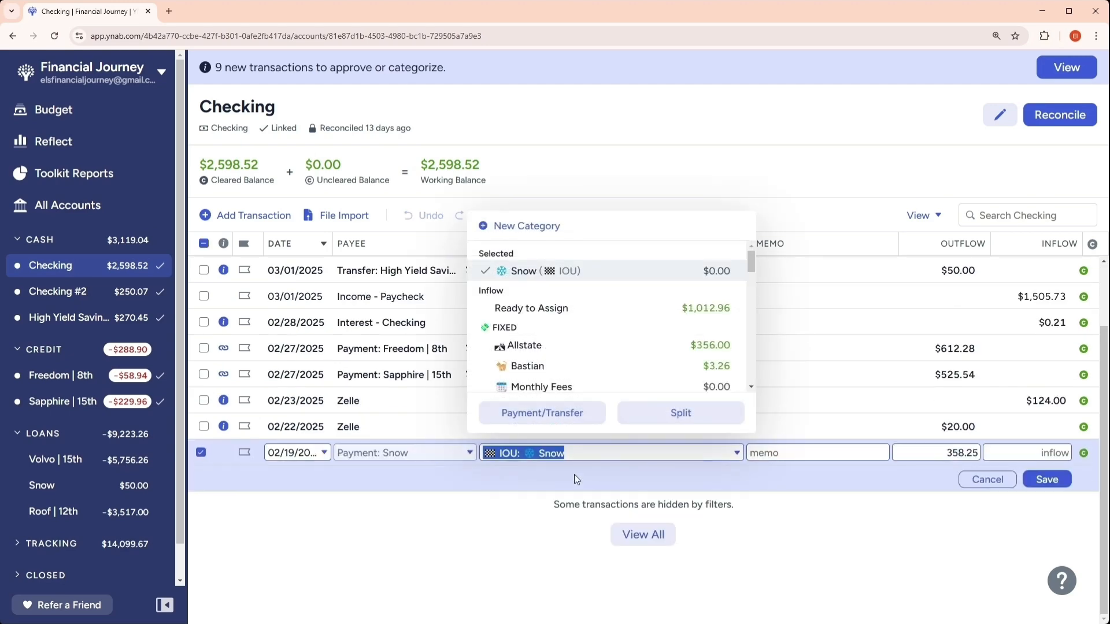
left_click(685, 421)
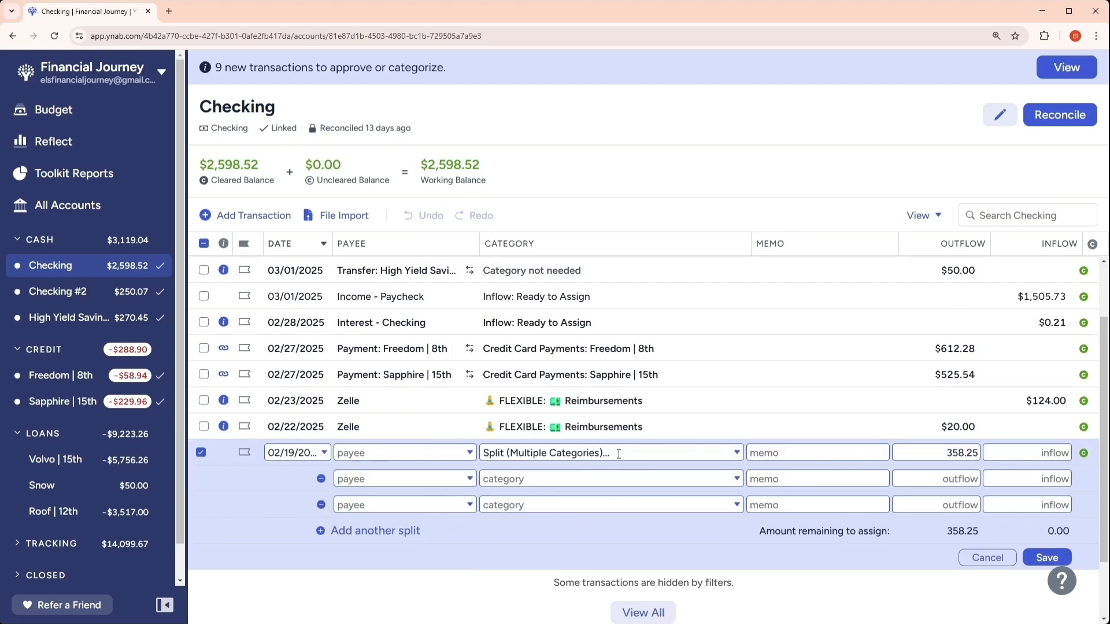
left_click(579, 480)
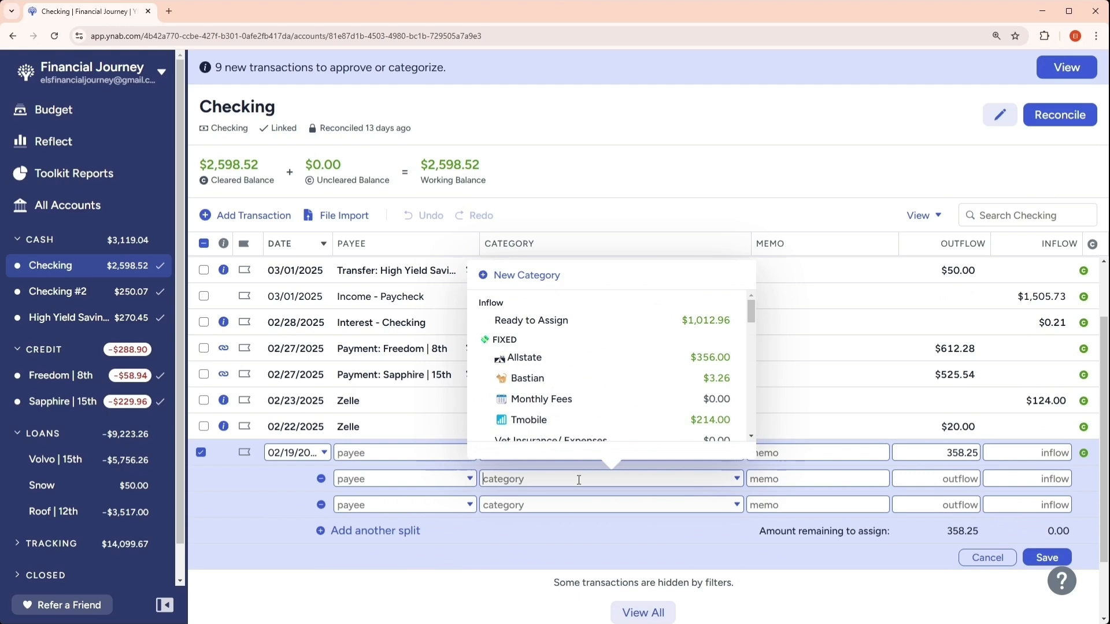
type("well")
key("Return")
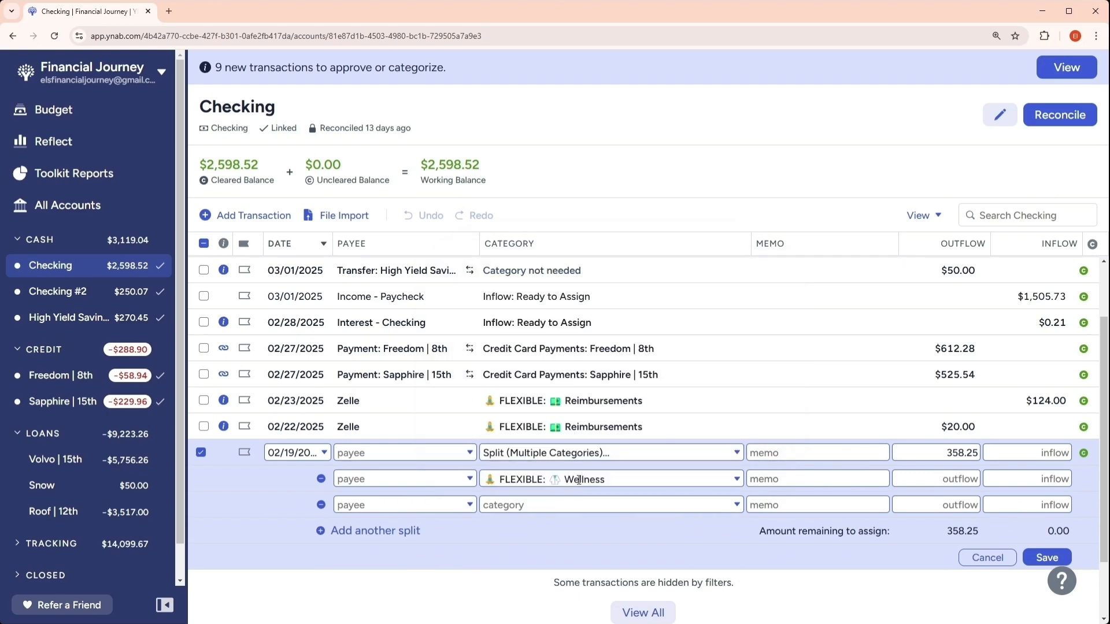
- Set the Wellness split's outflow to 50.00
type("50")
key("BackSpace")
key("BackSpace")
key("Tab")
key("Tab")
key("shift+Tab")
type("50")
- Assign the second split to Snow with an outflow of 308.25, then save and collapse the split transaction
key("Tab")
key("Tab")
key("Tab")
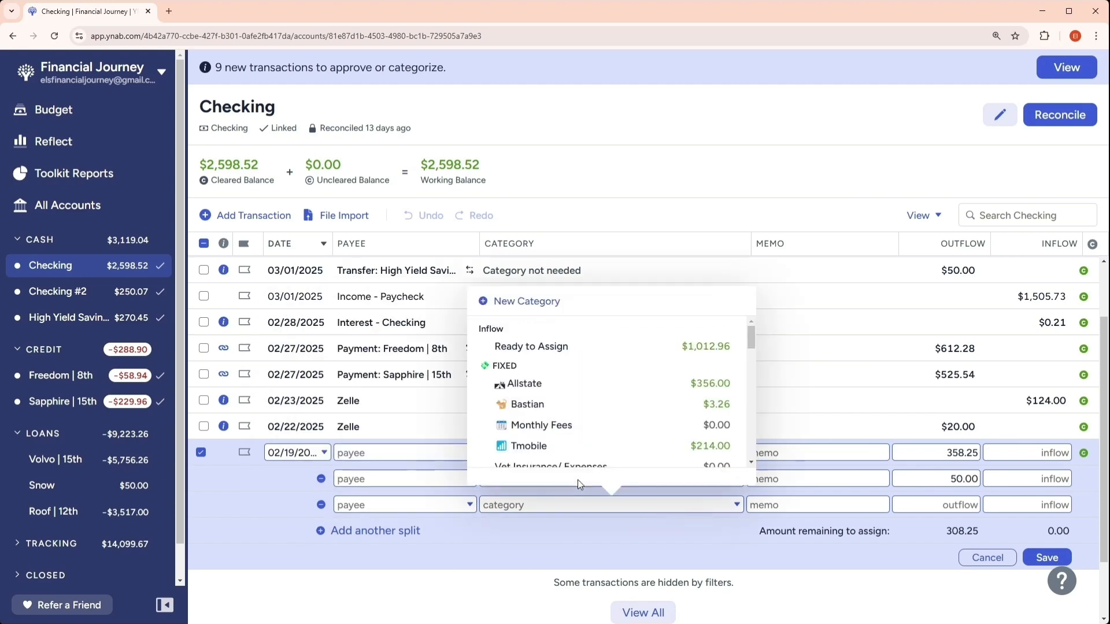
type("sn")
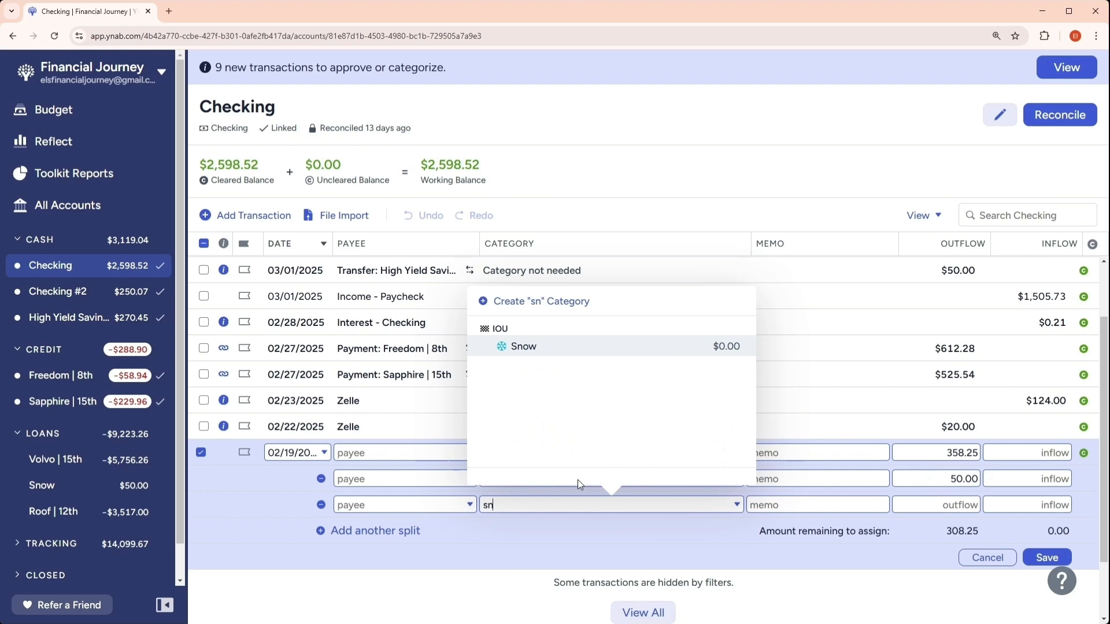
type("ow")
key("Tab")
key("Tab")
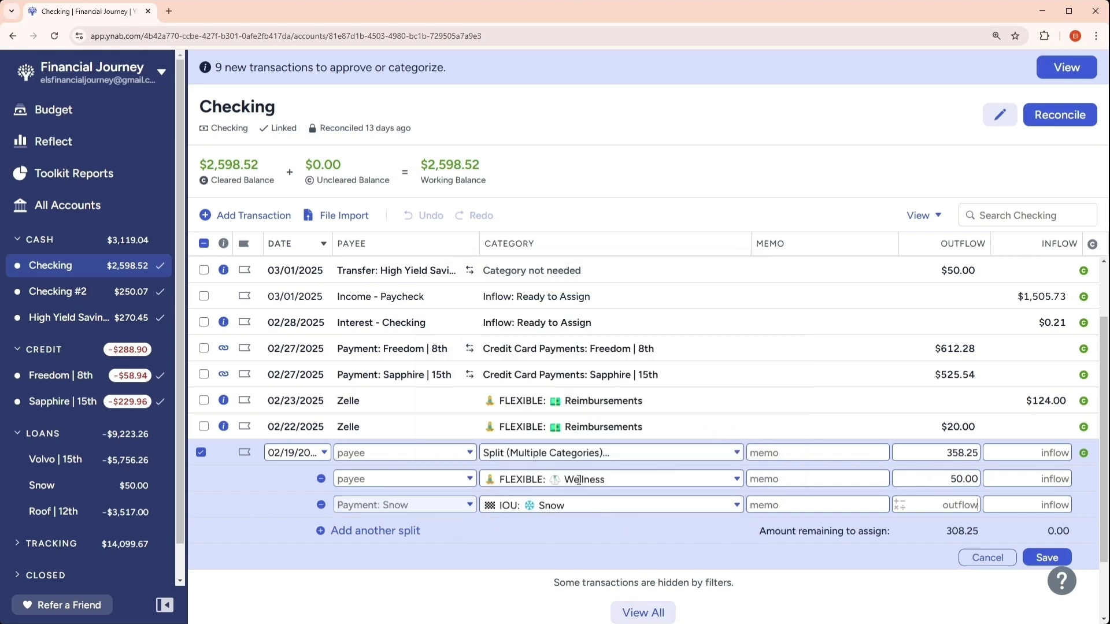
type("308.25")
left_click(1060, 556)
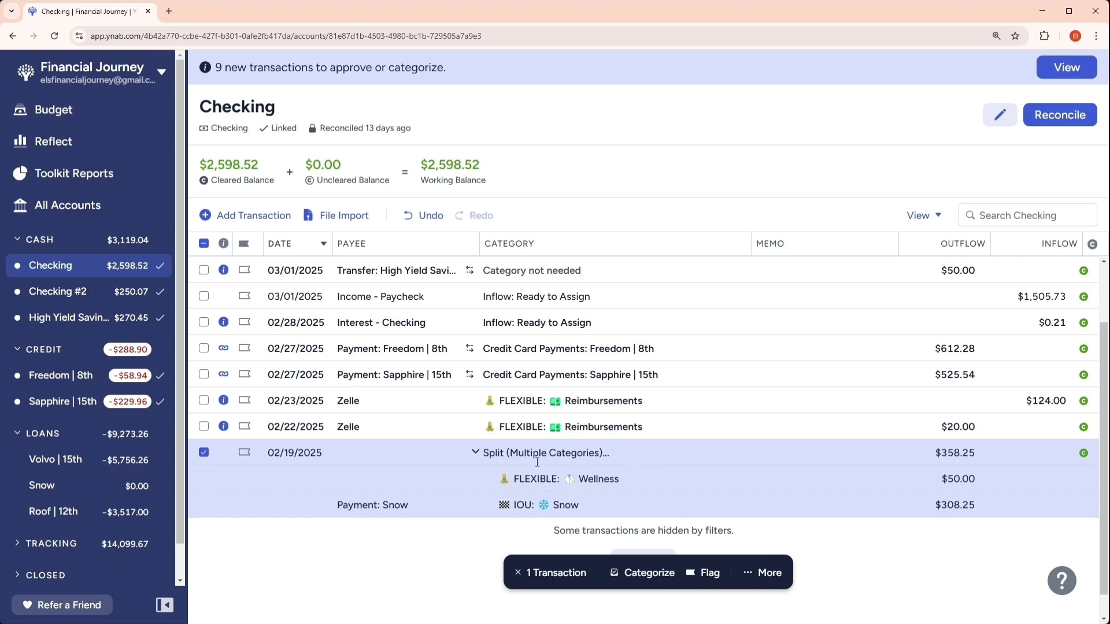
left_click(480, 455)
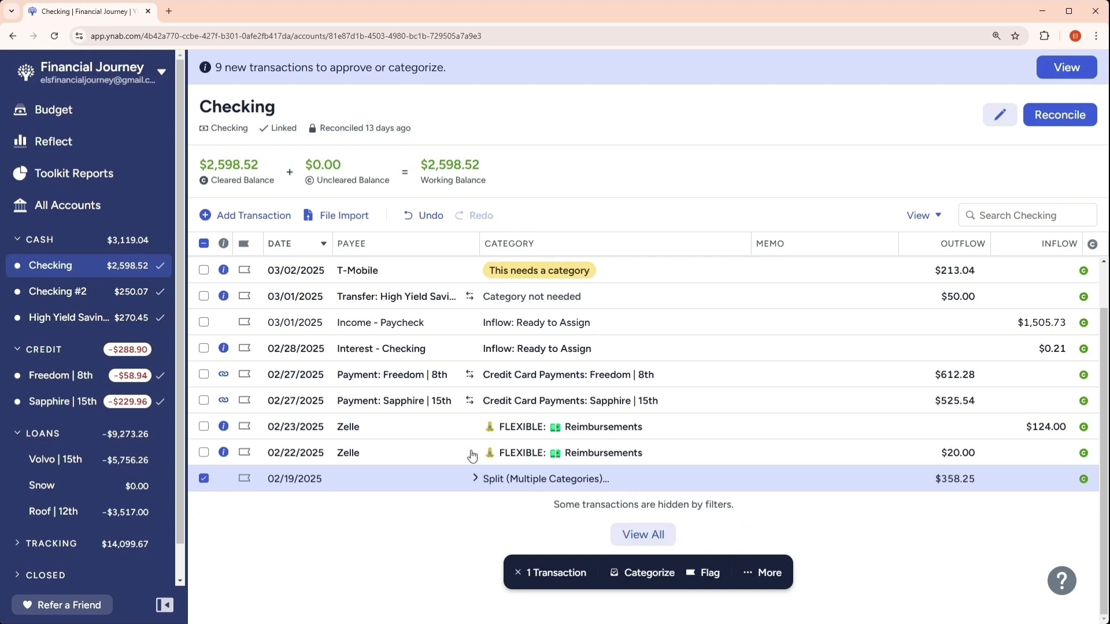
left_click(205, 480)
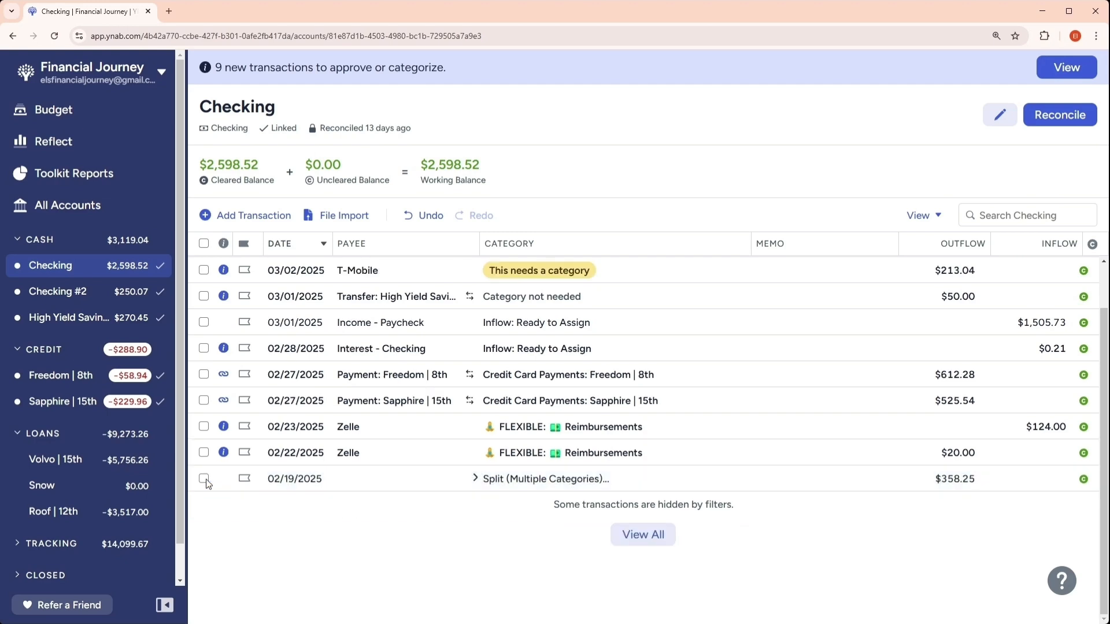
- Approve the 02/22/2025 Zelle transaction, and approve the 02/23/2025 Zelle inflow with its category changed to Travel Fund
left_click(225, 453)
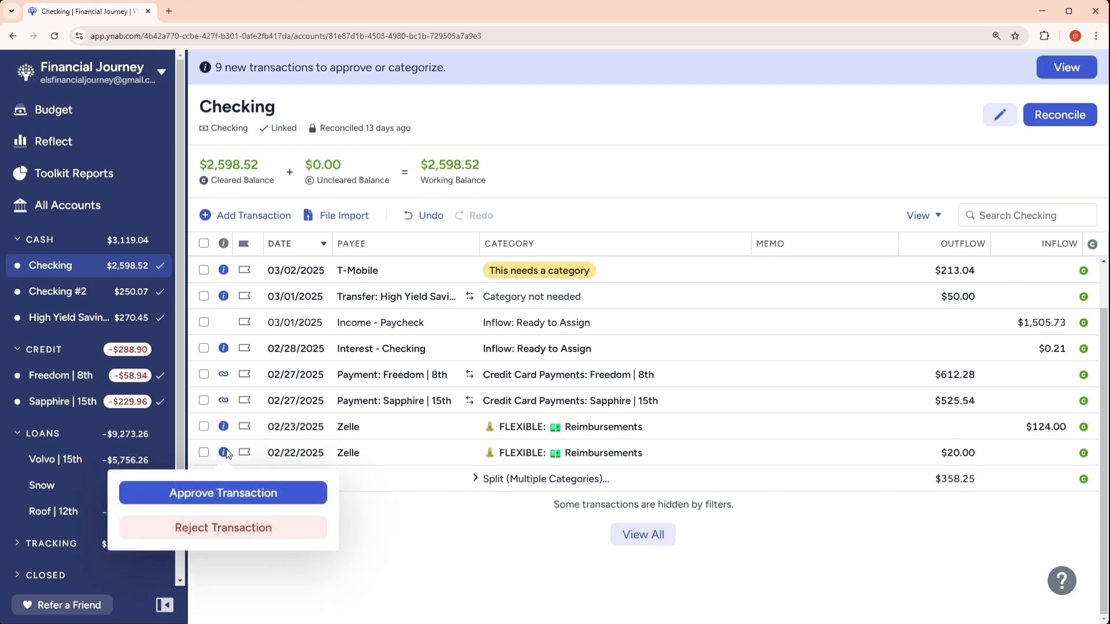
left_click(243, 491)
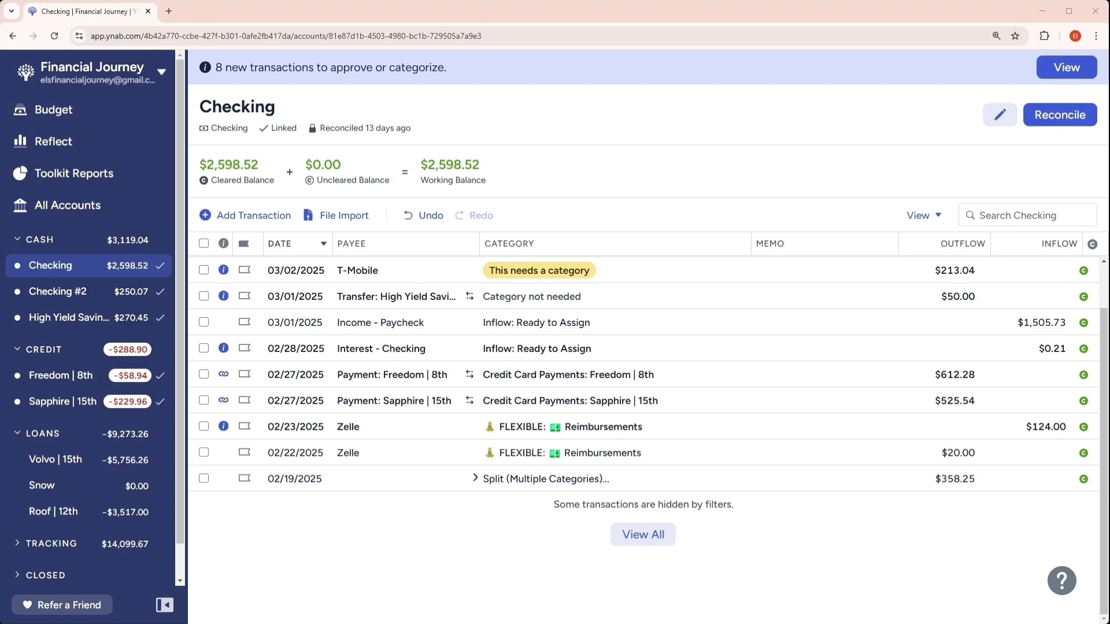
left_click(593, 433)
left_click(604, 427)
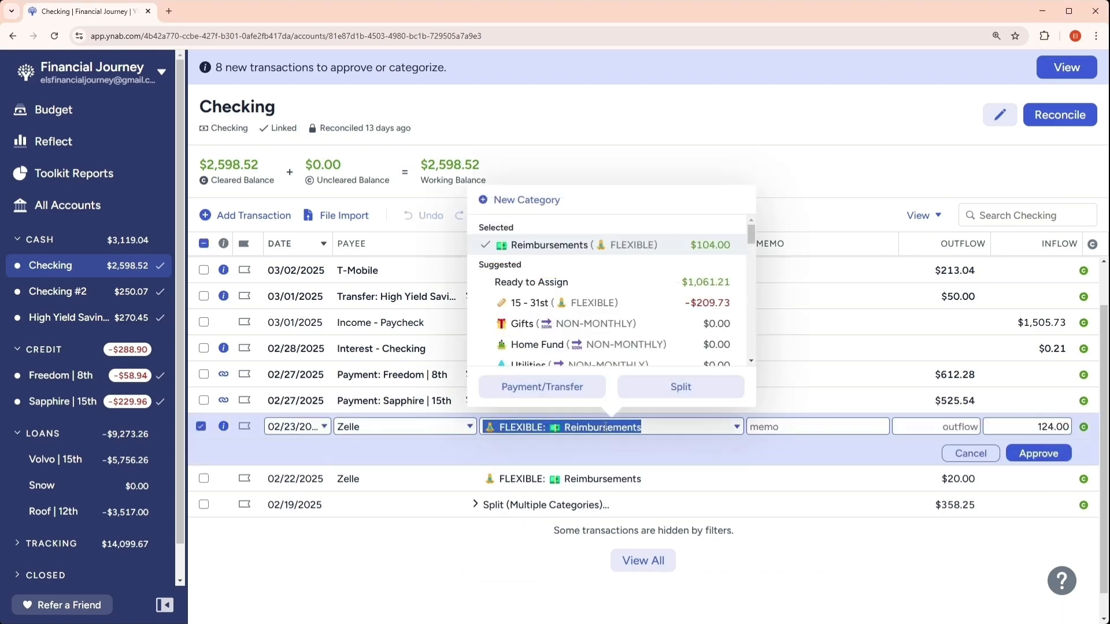
scroll(591, 329, "down", 5)
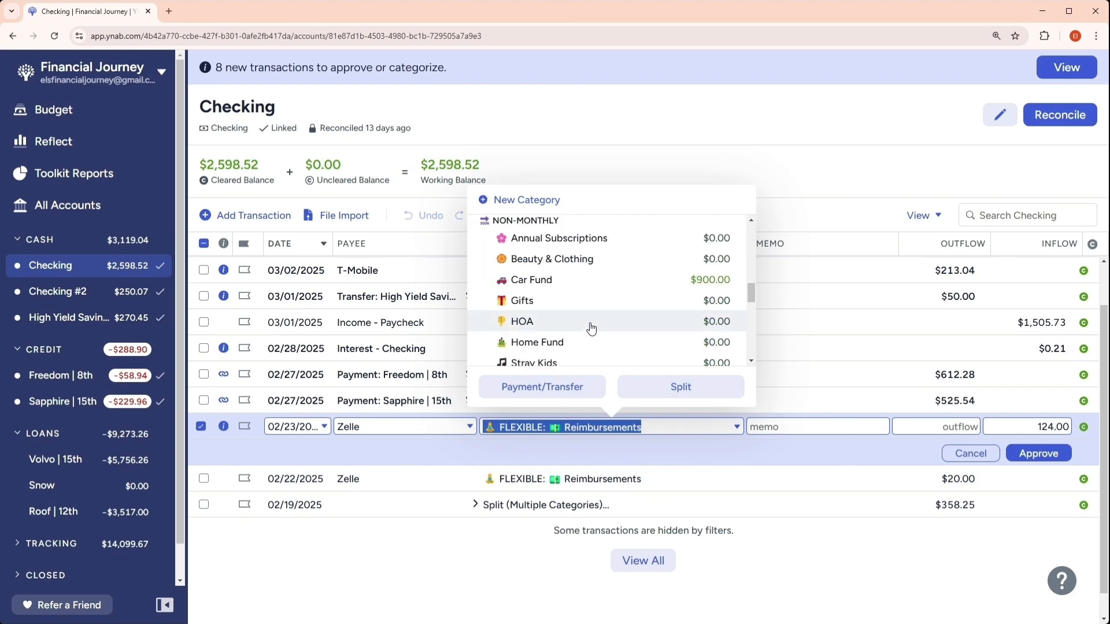
scroll(578, 321, "up", 1)
scroll(578, 321, "down", 3)
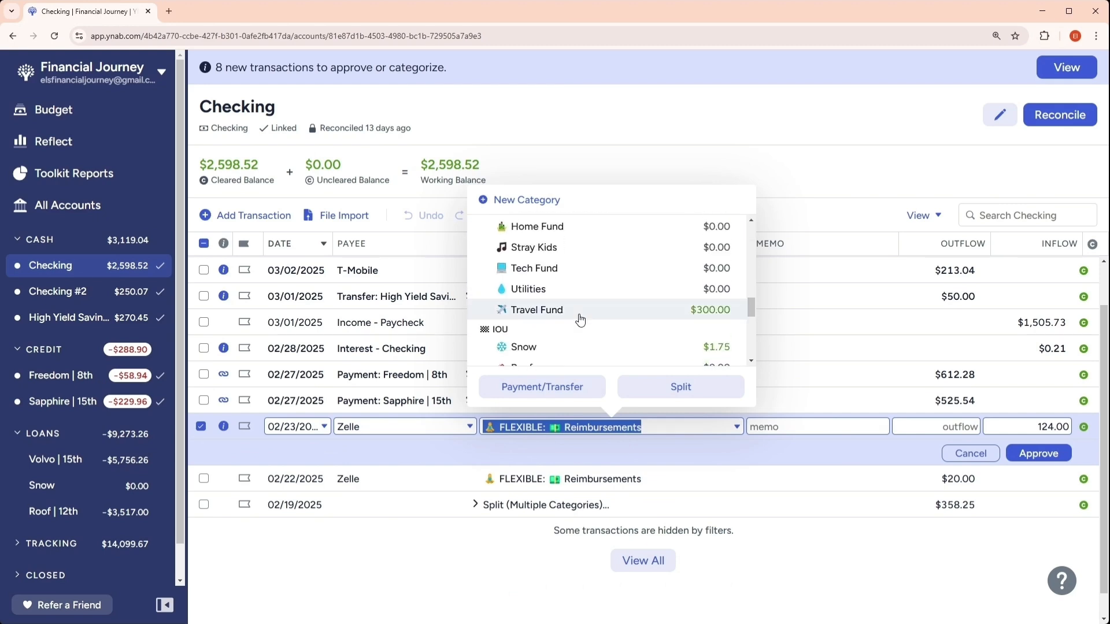
left_click(580, 312)
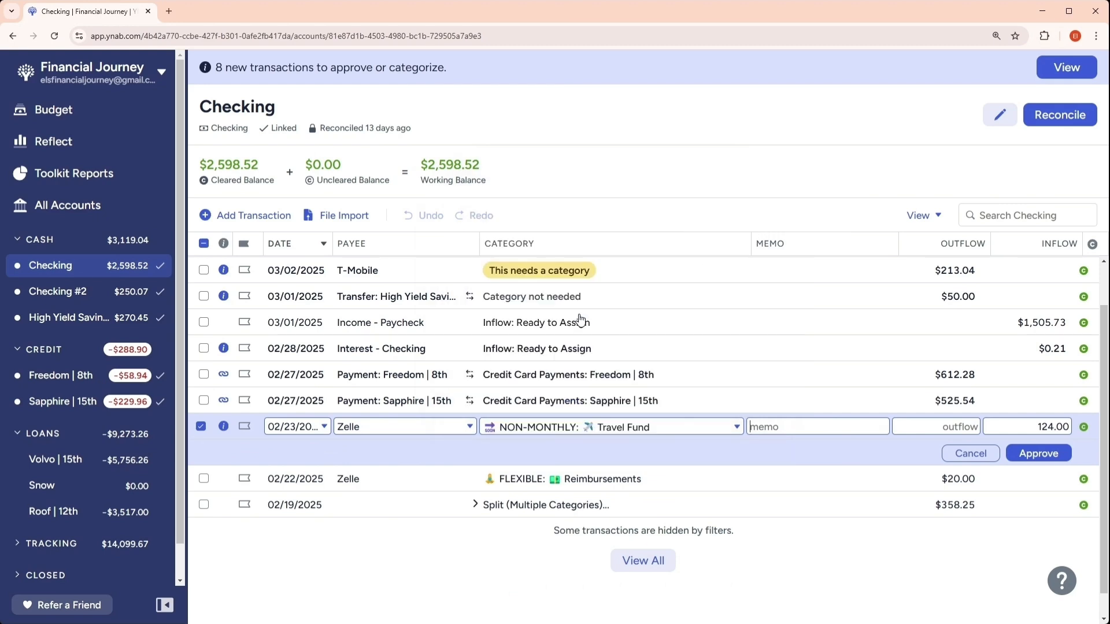
left_click(1038, 454)
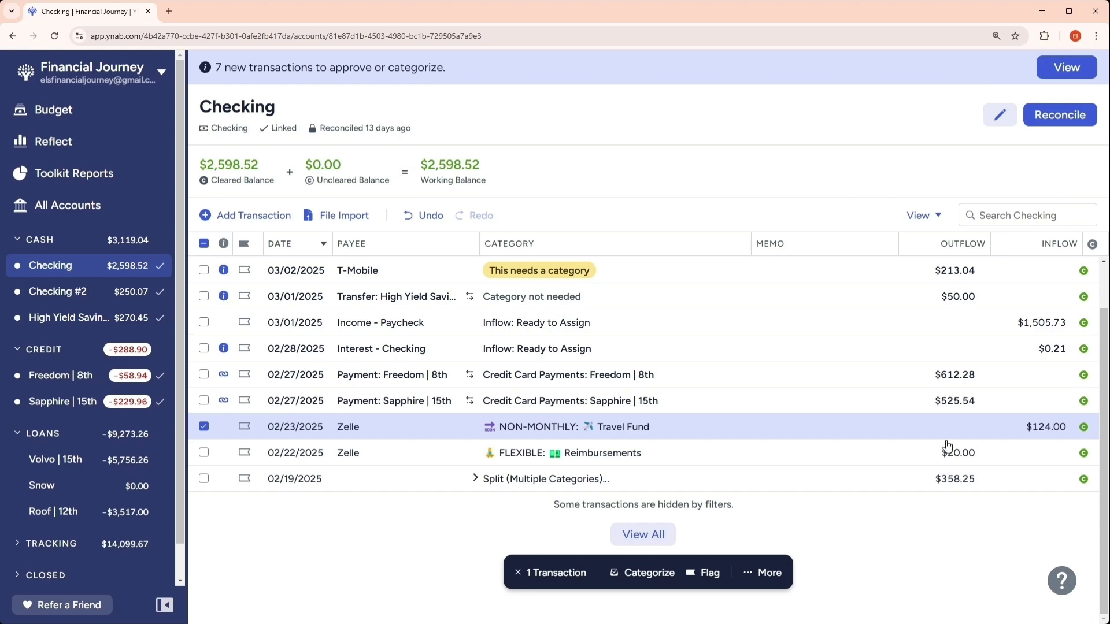
- Change the 02/22/2025 Zelle outflow's category to Travel Fund and save it
left_click(619, 454)
left_click(622, 453)
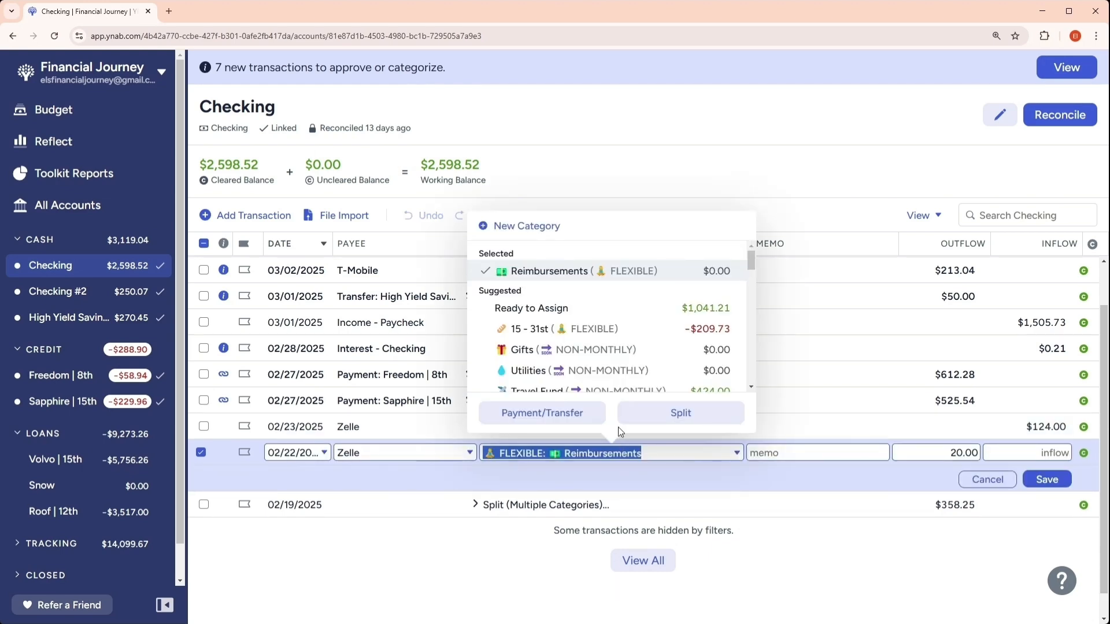
scroll(591, 363, "down", 3)
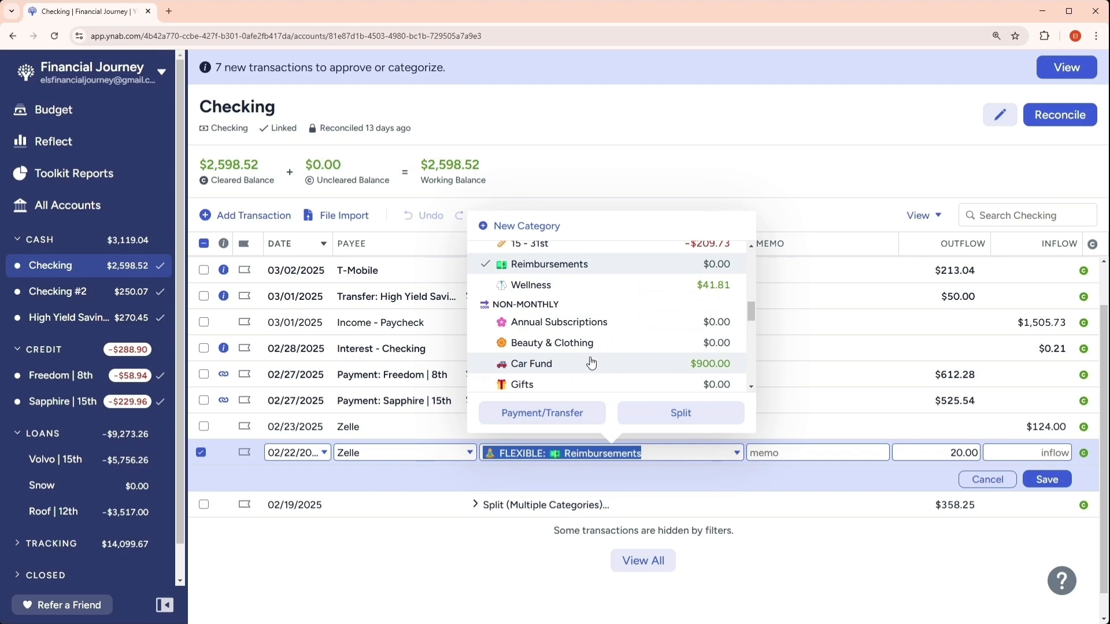
scroll(591, 363, "down", 5)
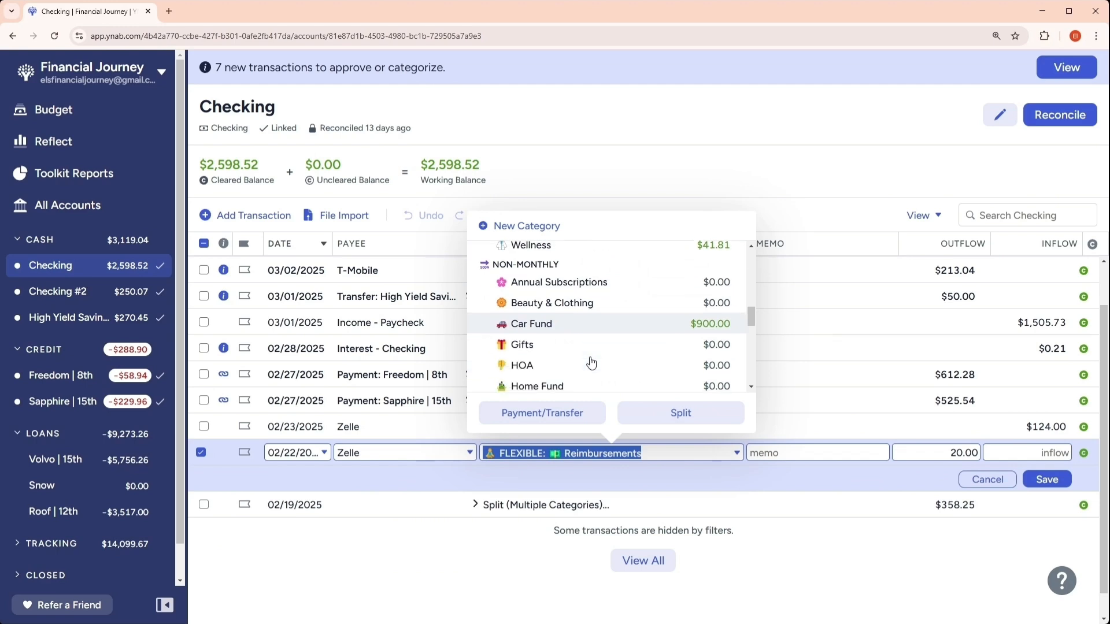
left_click(585, 334)
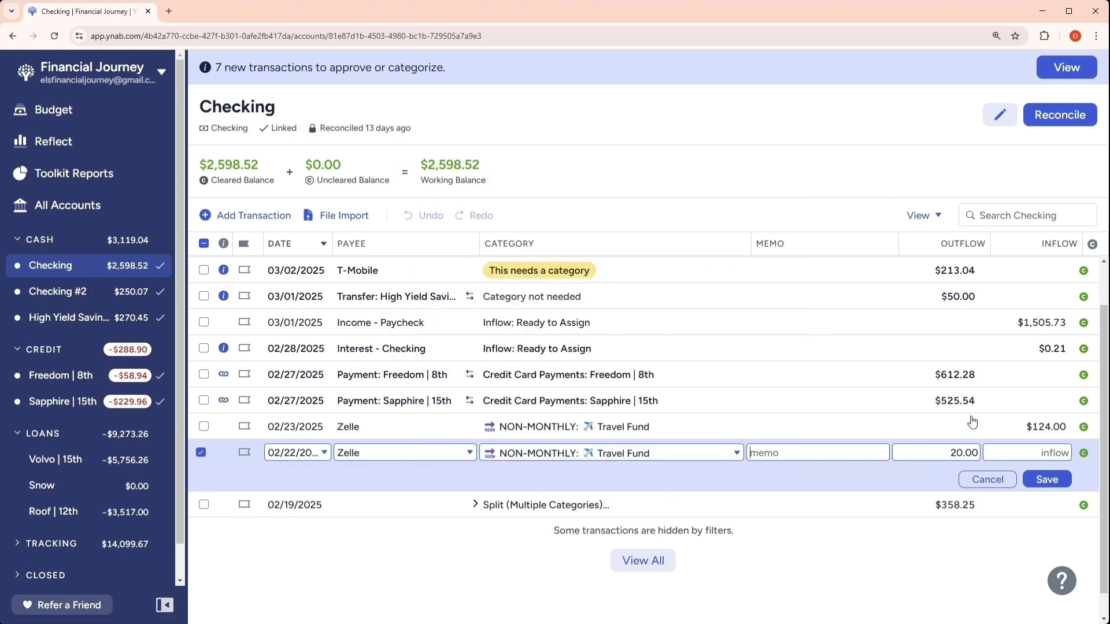
left_click(1057, 485)
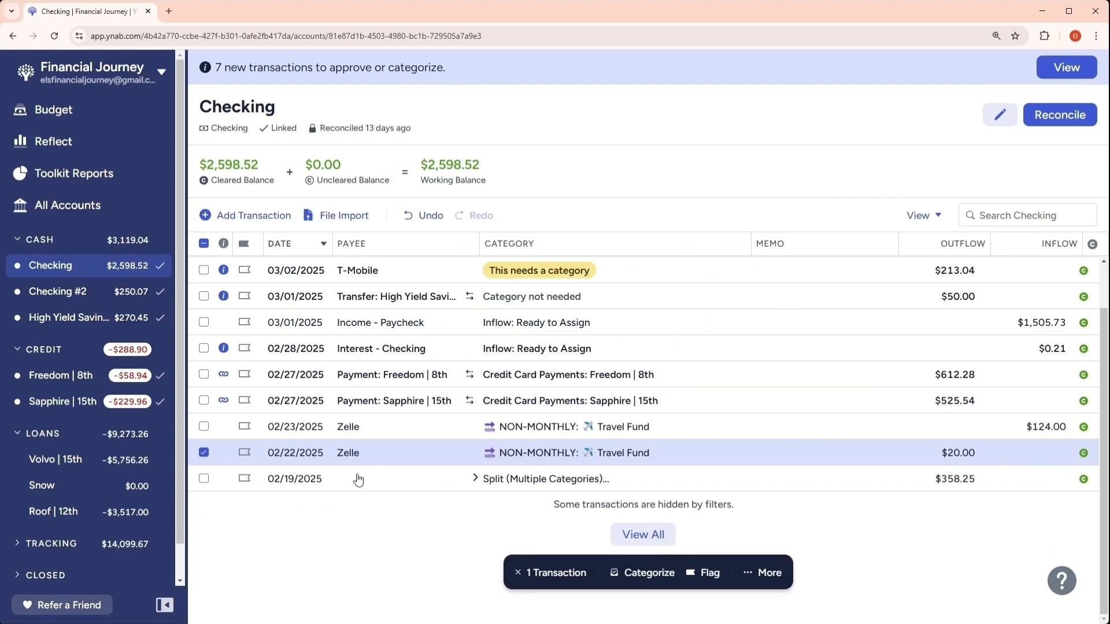
left_click(204, 452)
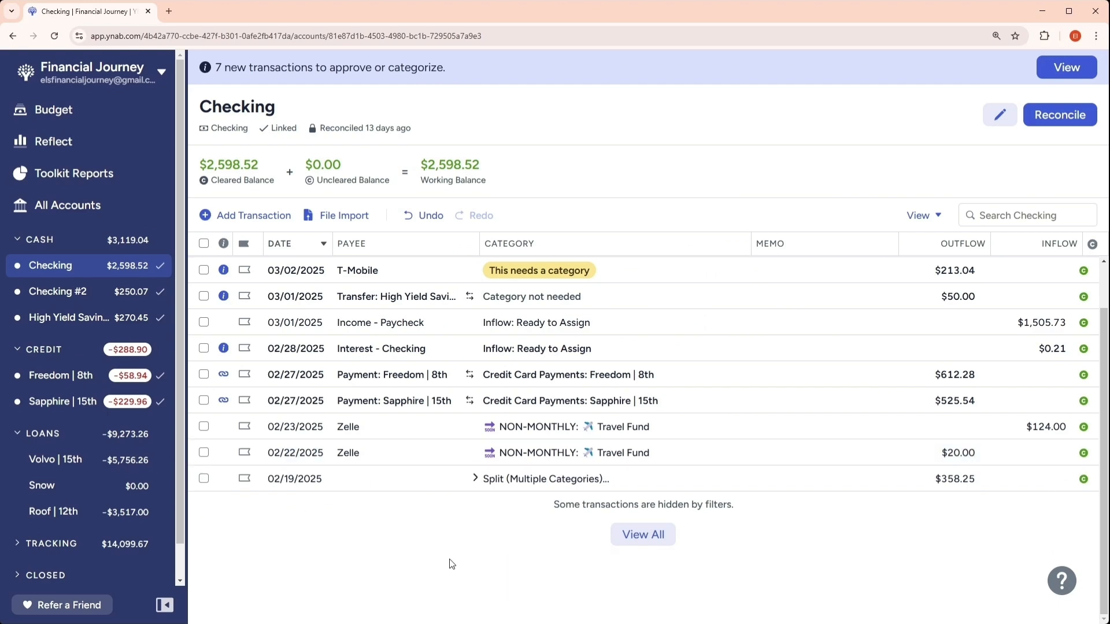
- Approve the two matched 02/27/2025 credit card payments to Freedom | 8th and Sapphire | 15th
left_click(224, 400)
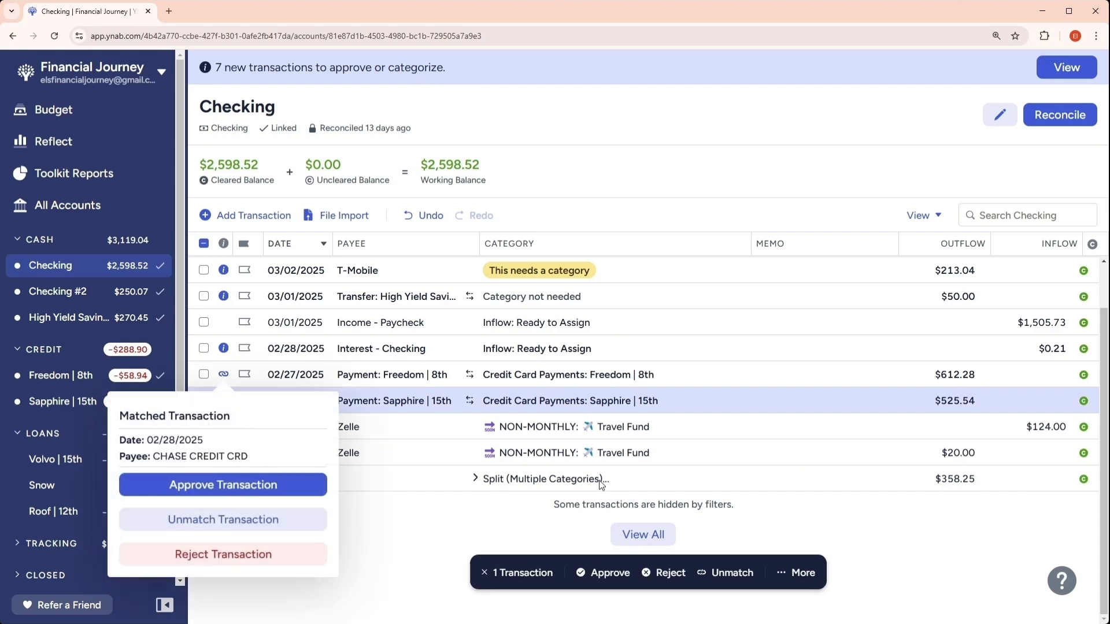
left_click(223, 483)
left_click(226, 407)
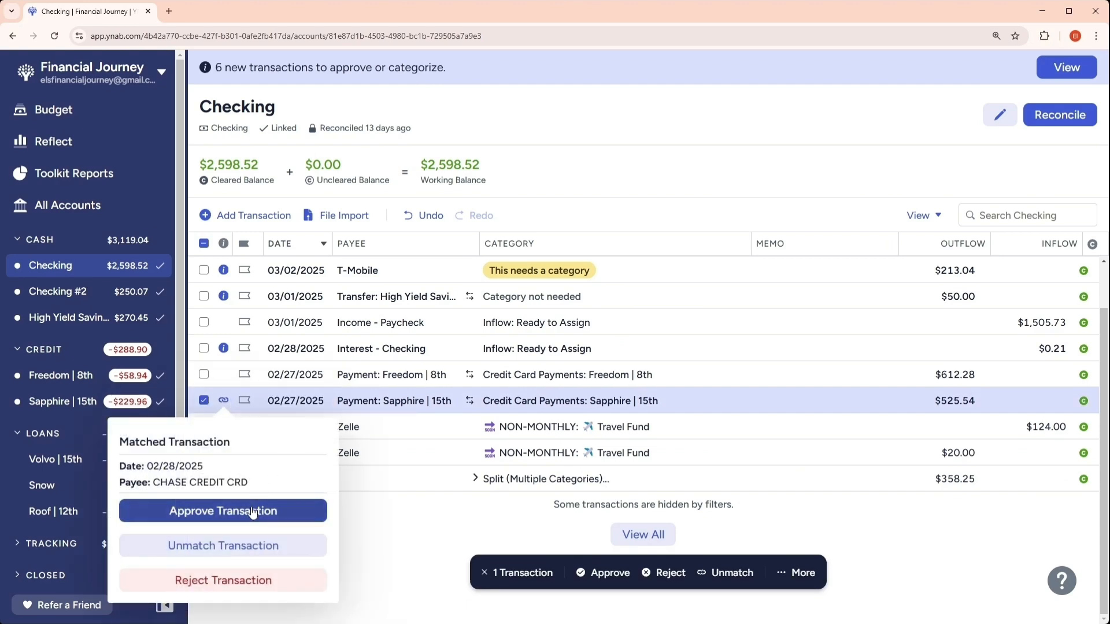
left_click(242, 442)
left_click(202, 404)
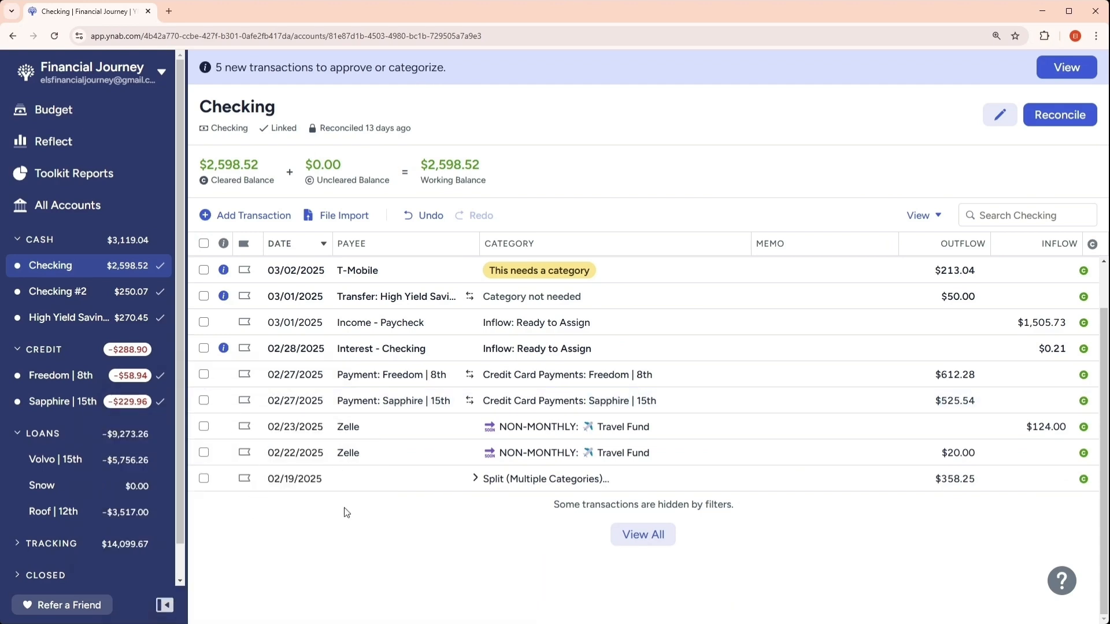
- Approve the 02/28/2025 Interest - Checking transaction and the 03/01/2025 transfer to High Yield Savings
left_click(225, 350)
left_click(279, 381)
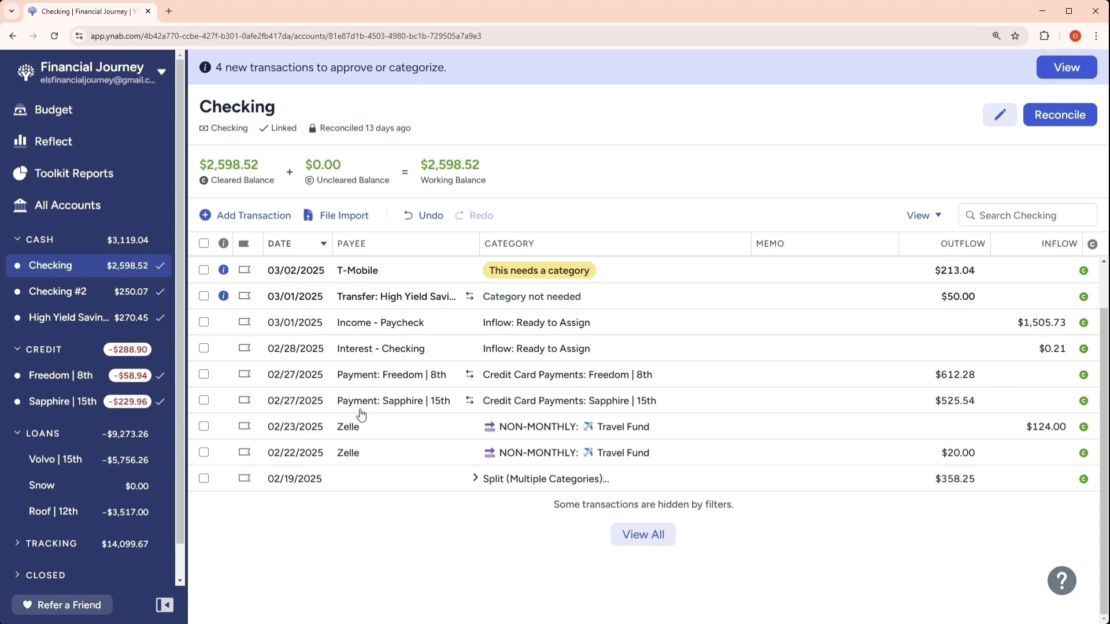
left_click(222, 296)
left_click(235, 337)
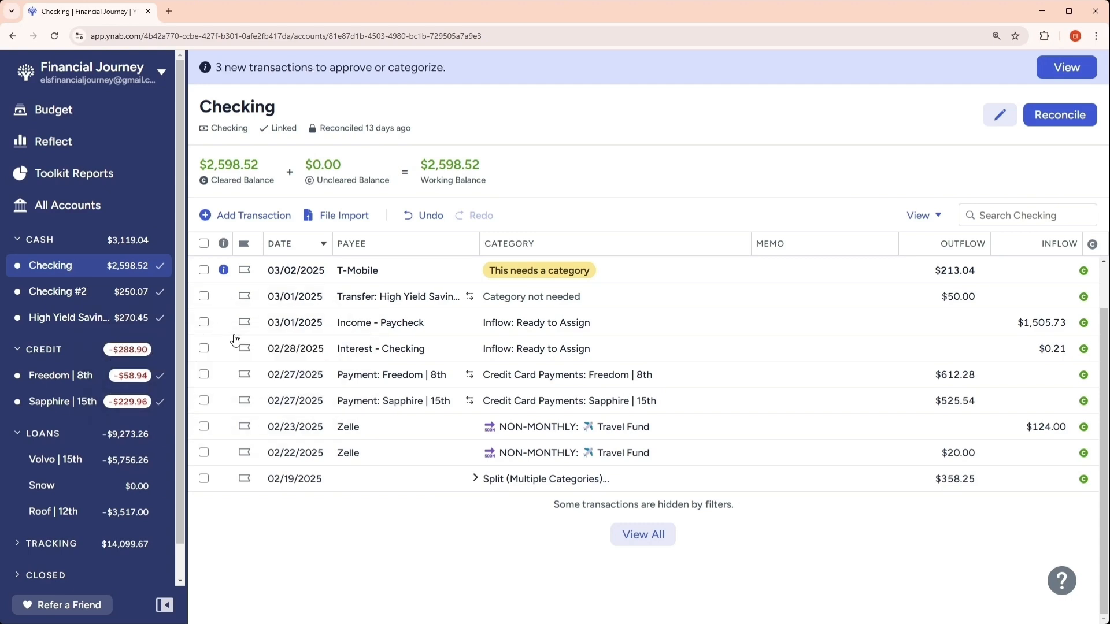
- Change the T-Mobile transaction's date to 02/28/2025, categorize it as Tmobile under FIXED, and approve it
left_click(296, 272)
left_click(297, 271)
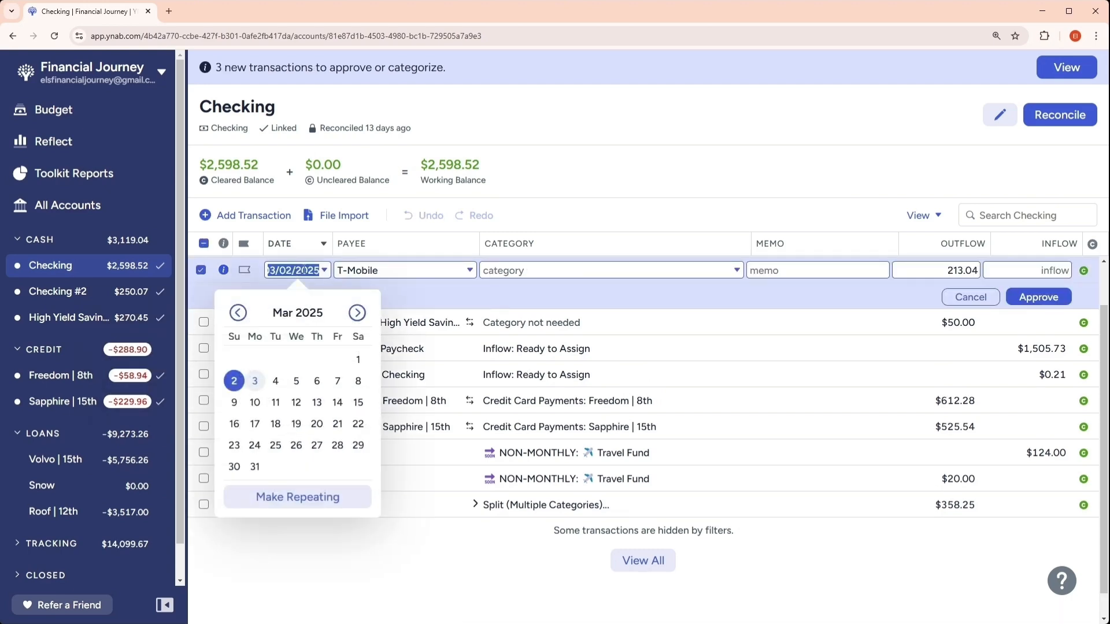
left_click(238, 313)
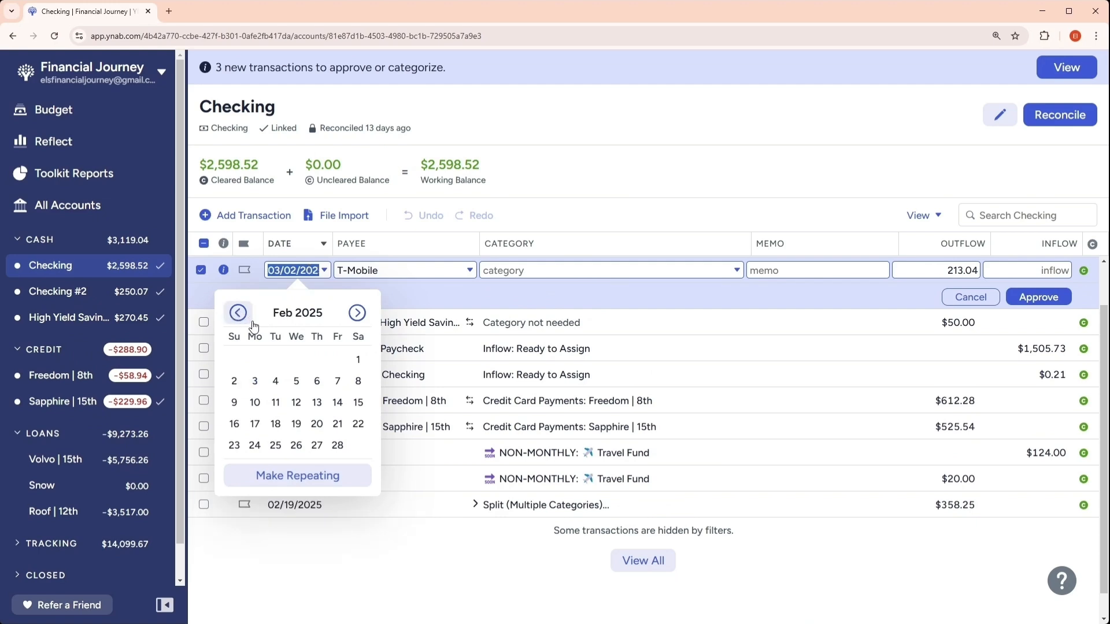
left_click(338, 445)
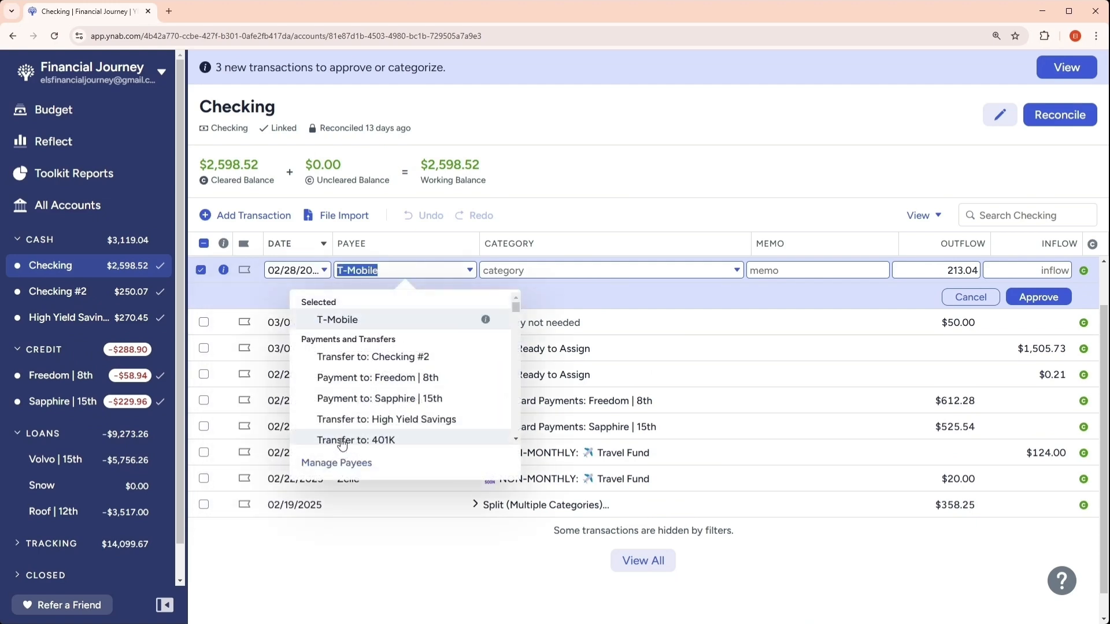
left_click(419, 325)
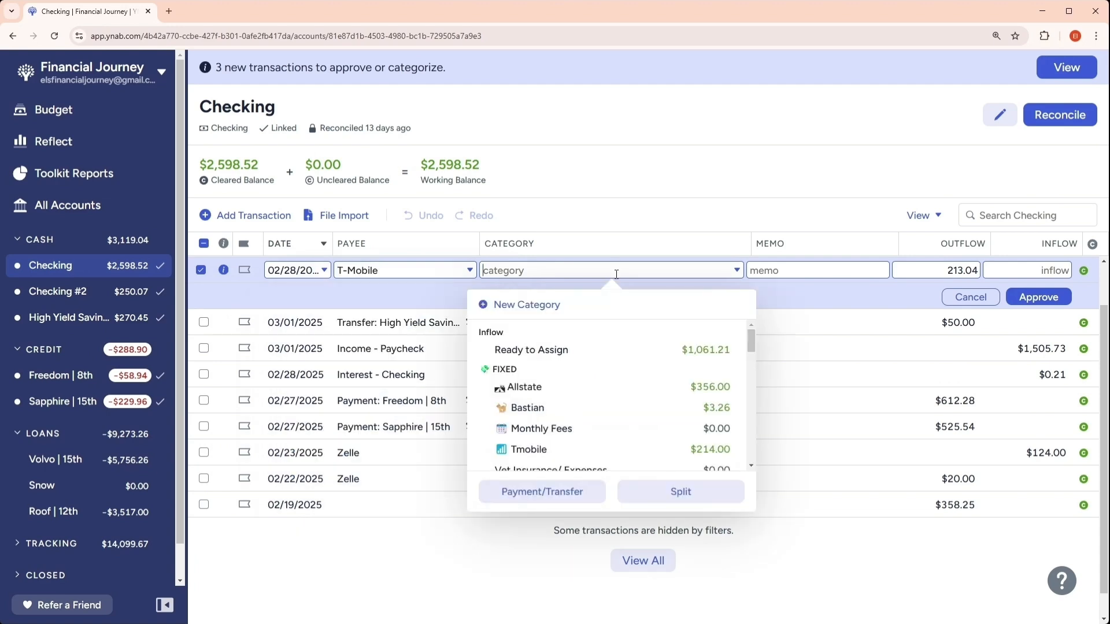
left_click(529, 449)
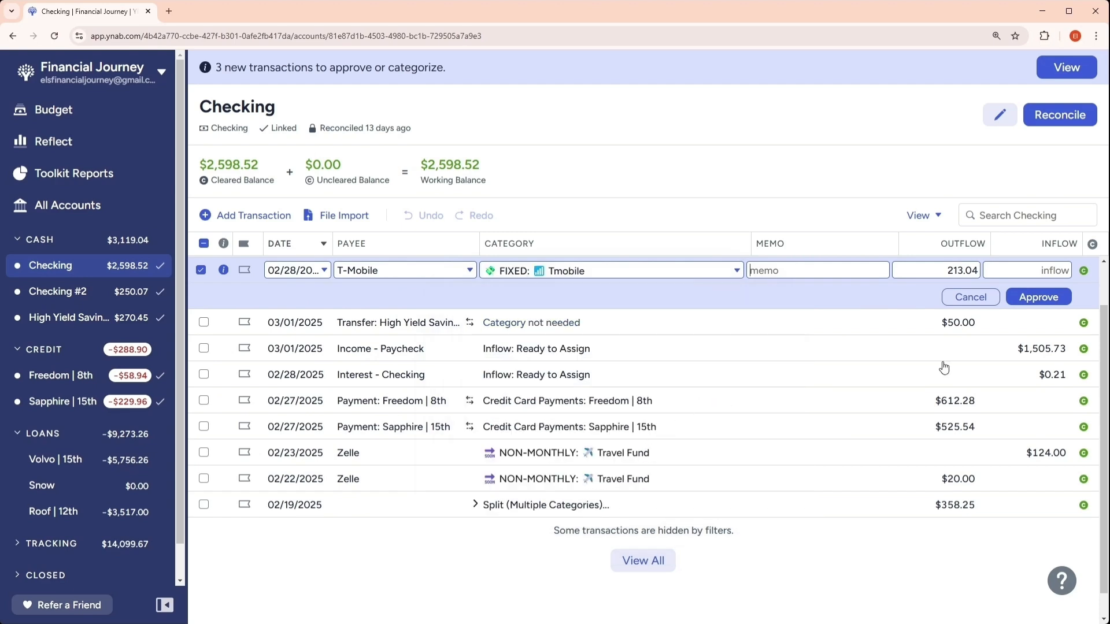
left_click(1048, 301)
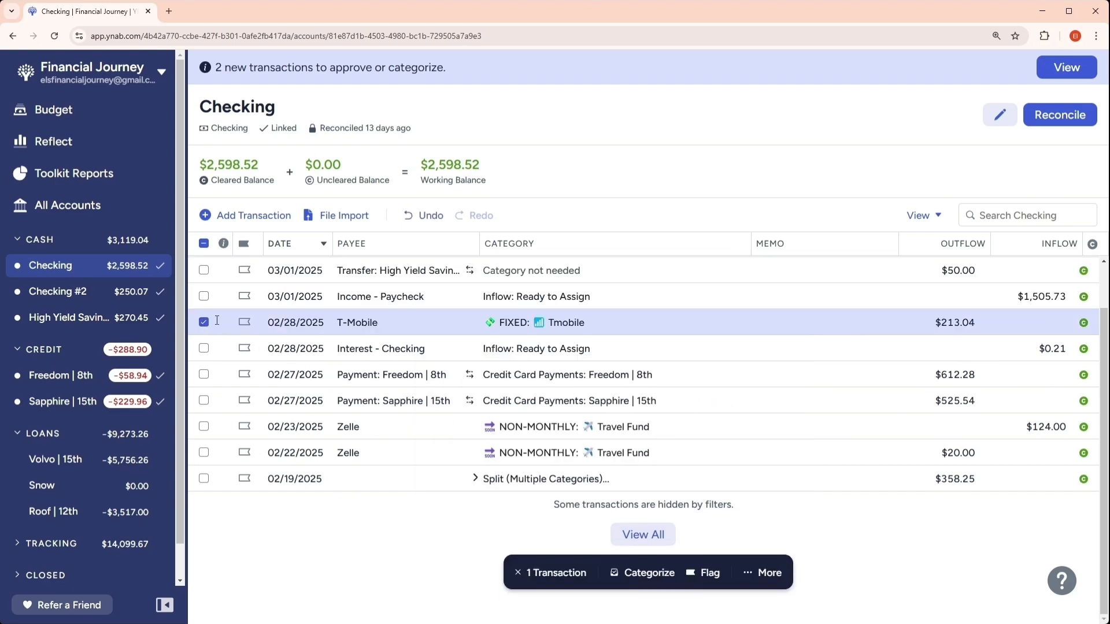
key("Escape")
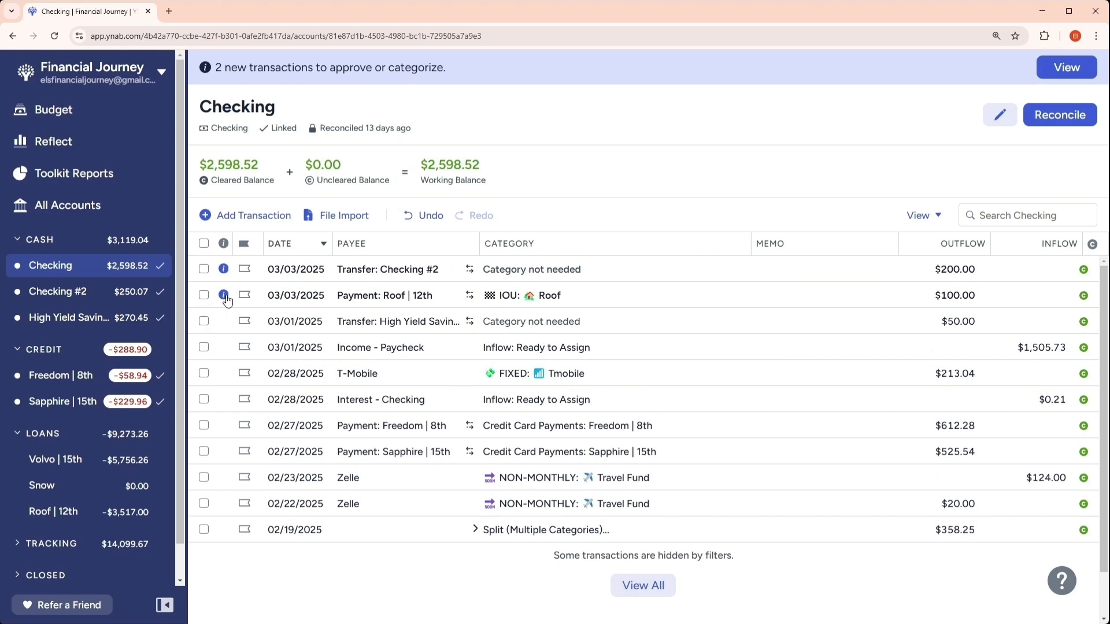
- Change the date of the $100.00 Roof | 12th payment to 02/27/2025 and approve it
left_click(312, 298)
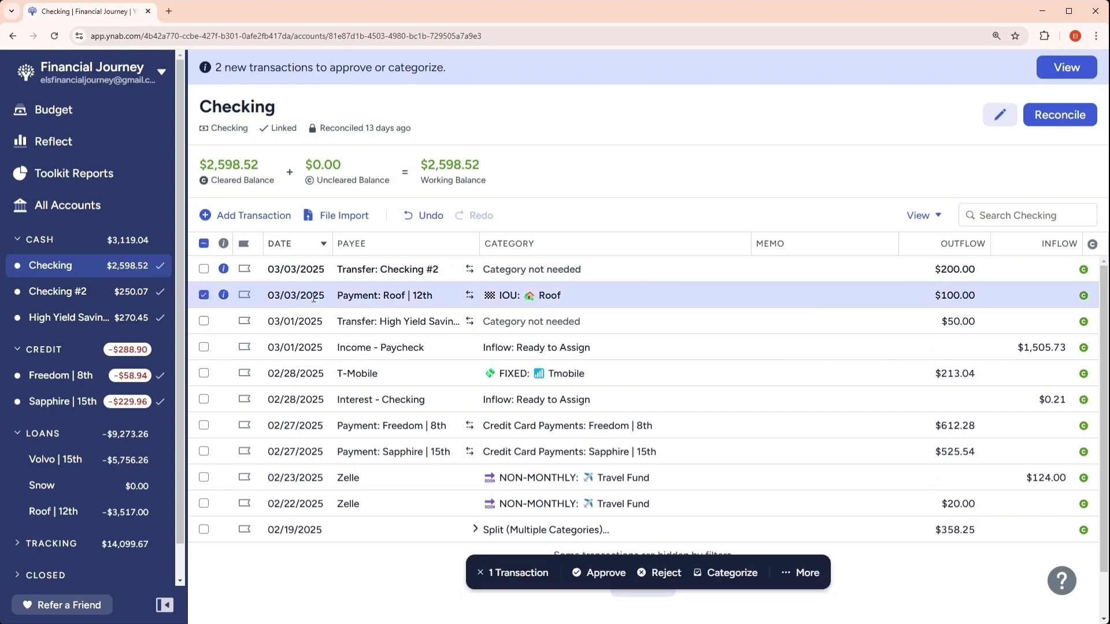
left_click(314, 297)
left_click(238, 337)
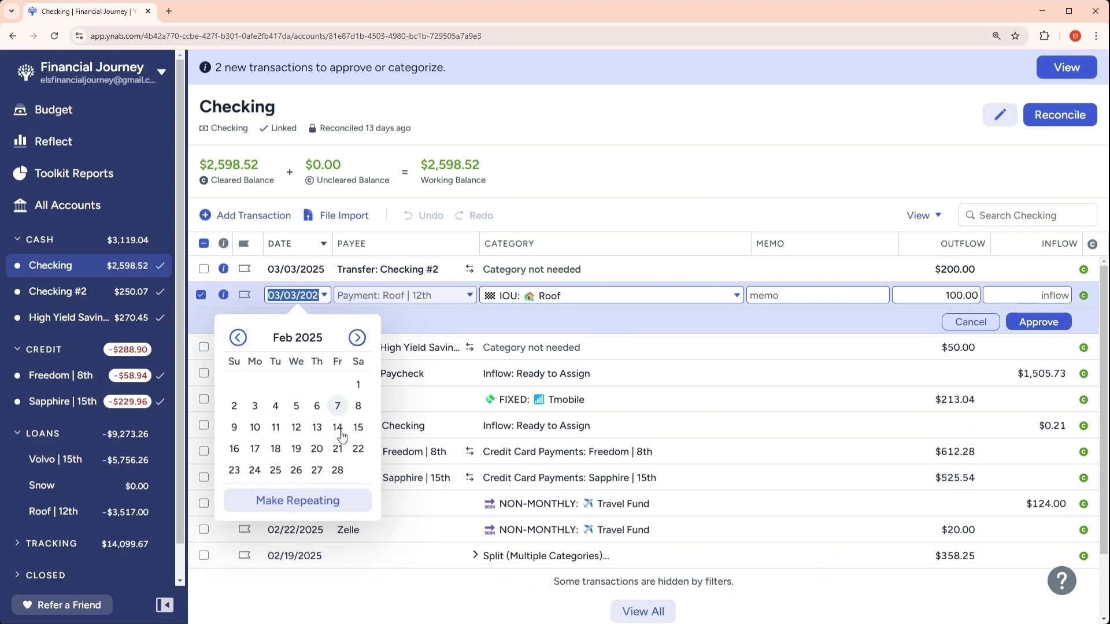
left_click(317, 471)
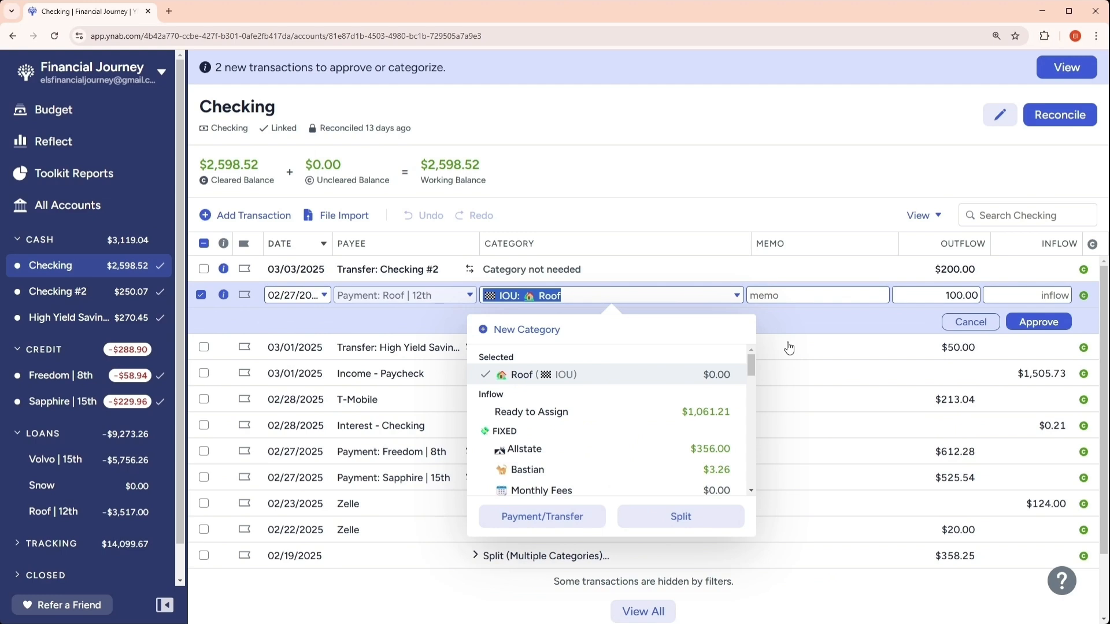
left_click(1040, 324)
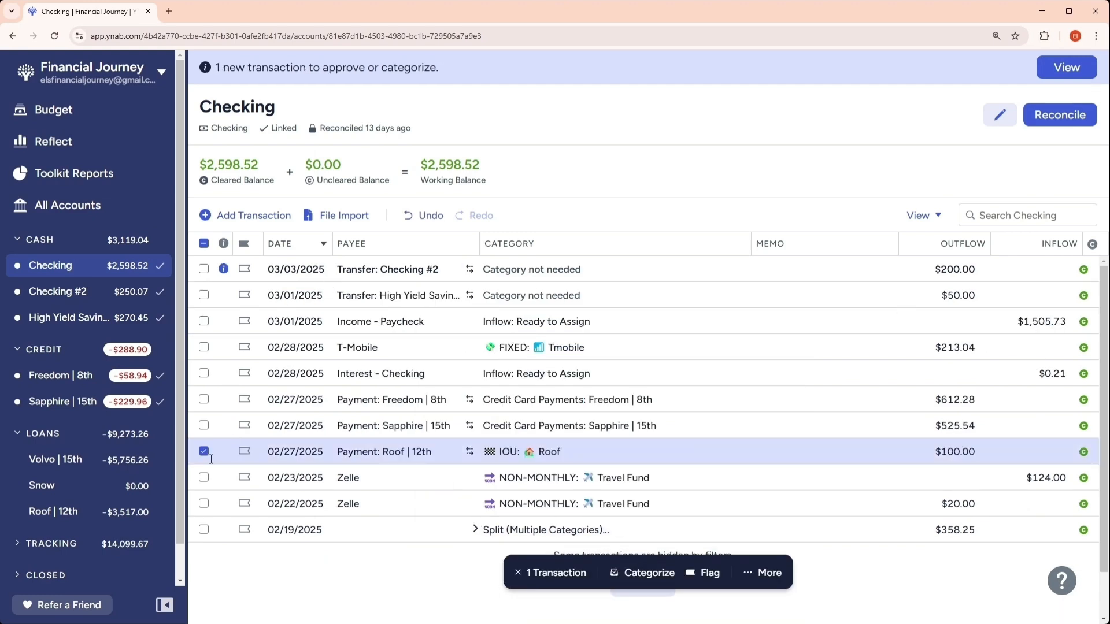
left_click(202, 453)
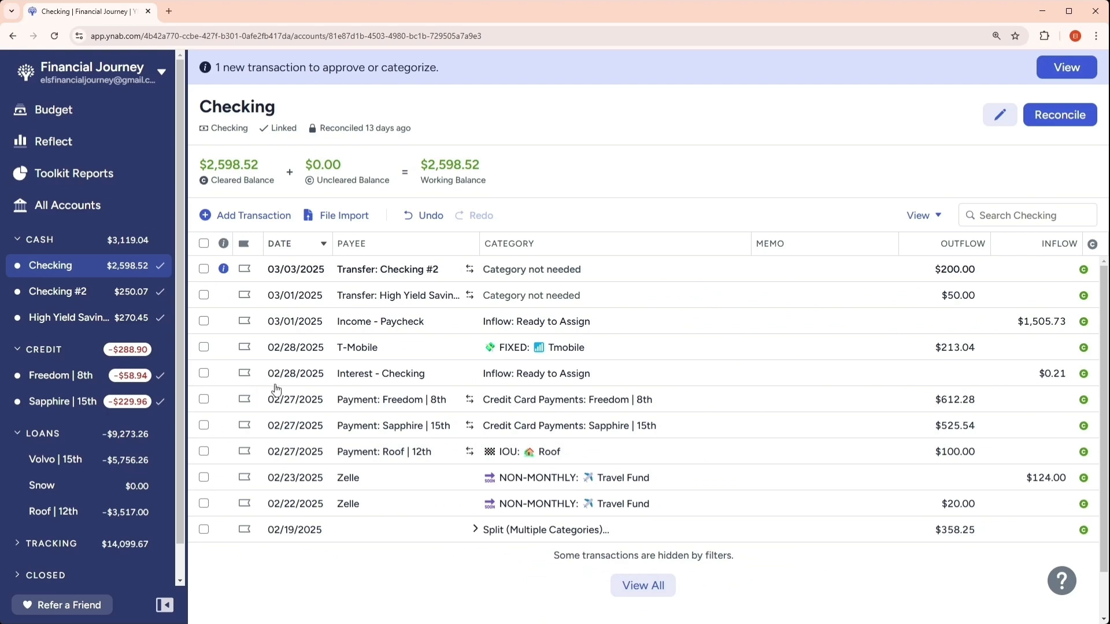
- Approve the 03/03/2025 transfer to Checking #2 and reconcile the Checking account with its recent bank balance
left_click(223, 272)
left_click(255, 311)
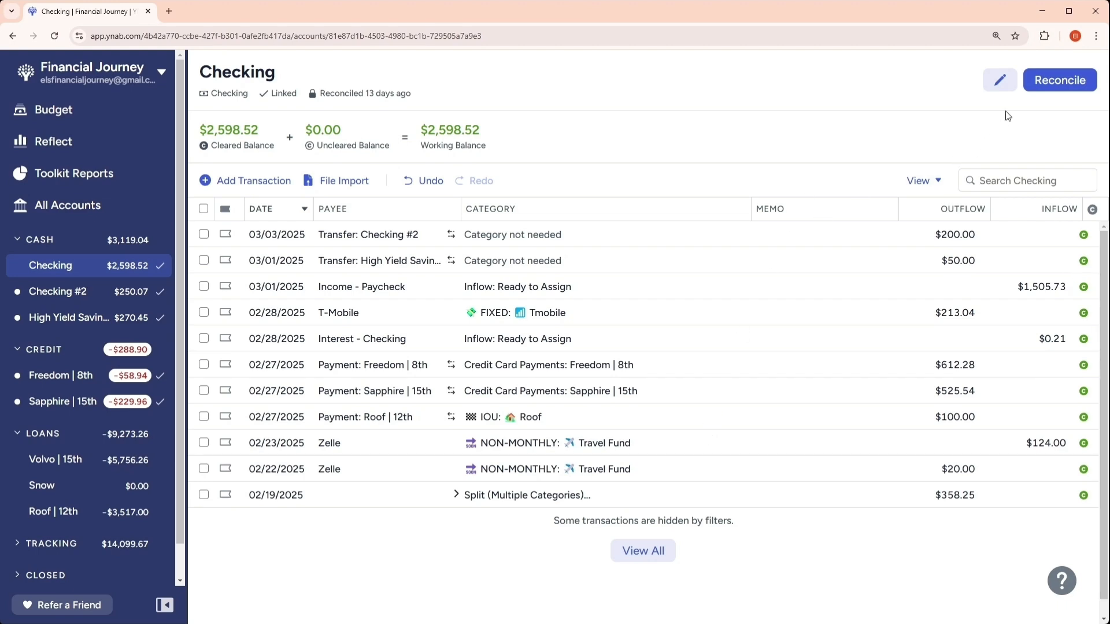
left_click(1075, 80)
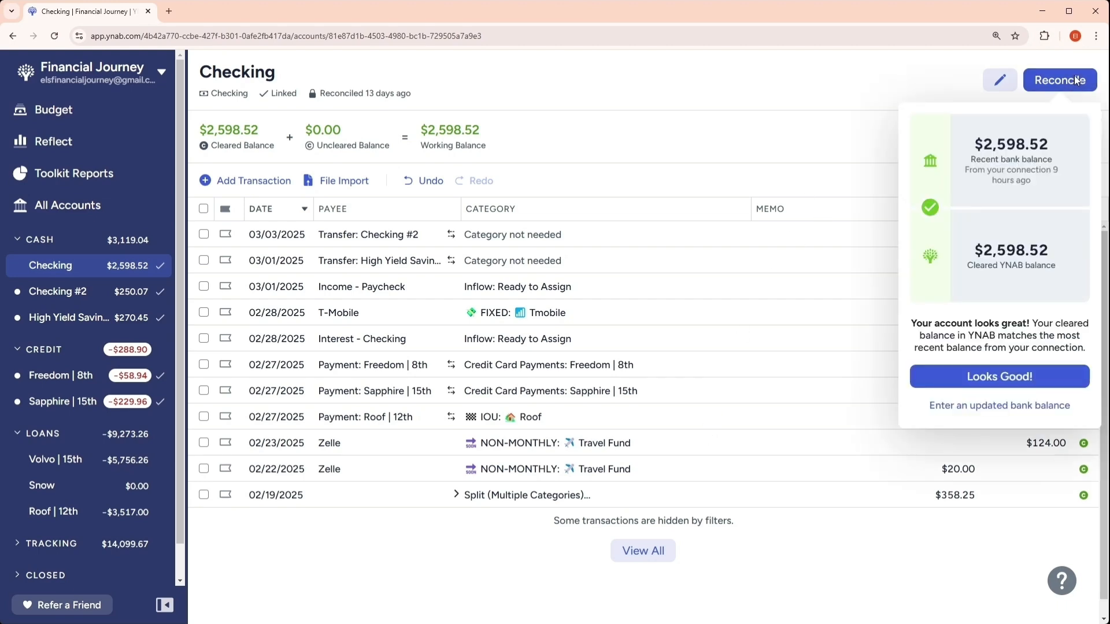
left_click(1014, 376)
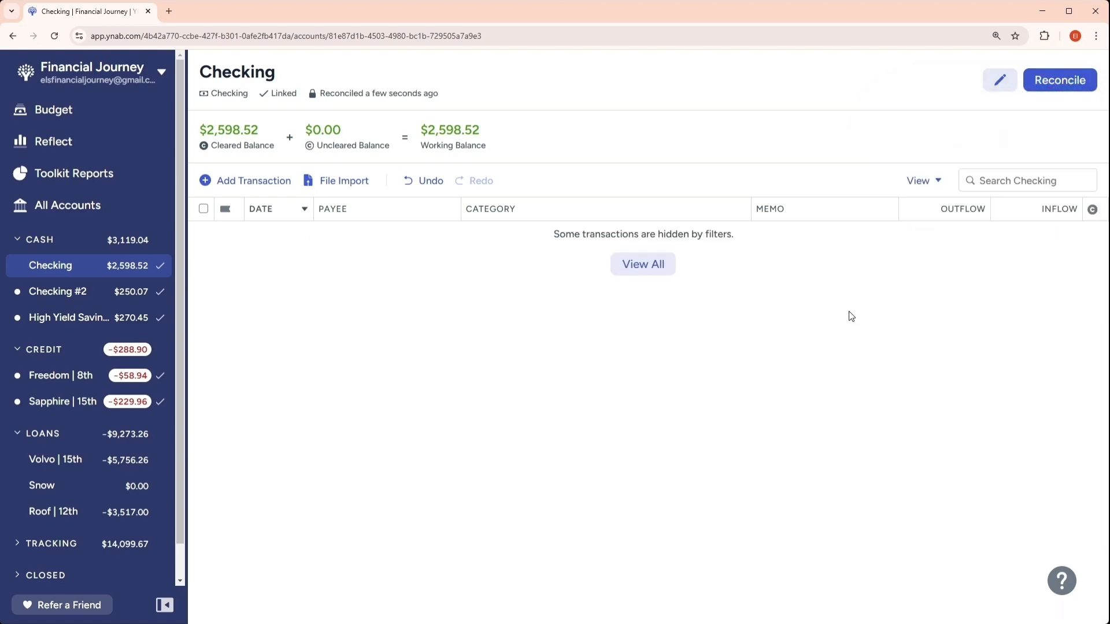
- Approve the 03/03/2025 transfer from Checking in the Checking #2 account
left_click(79, 296)
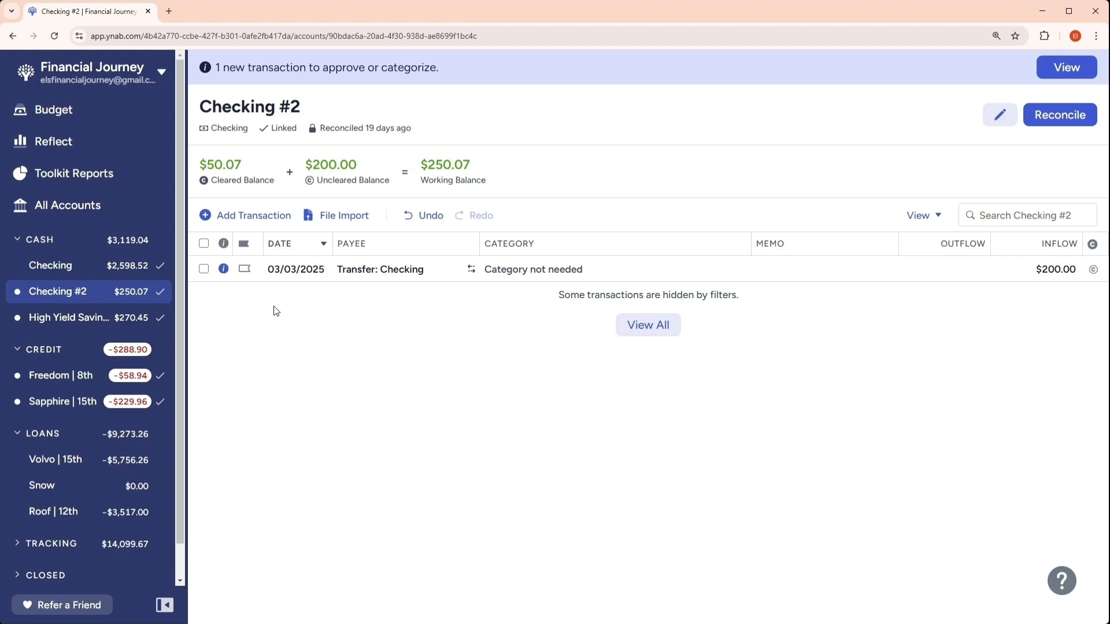
left_click(223, 268)
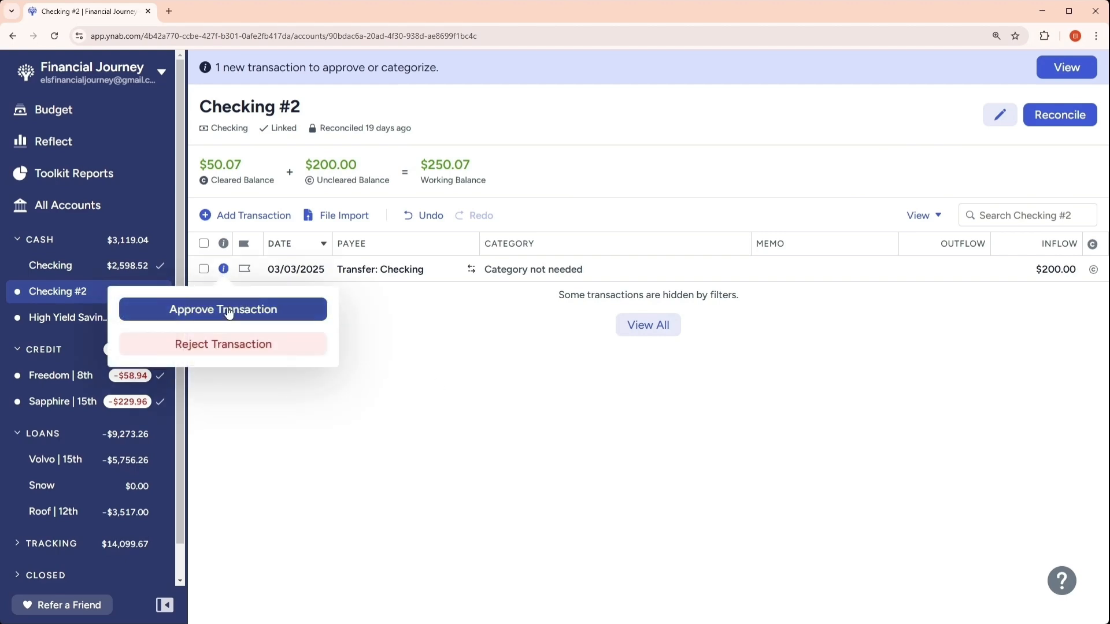
left_click(229, 312)
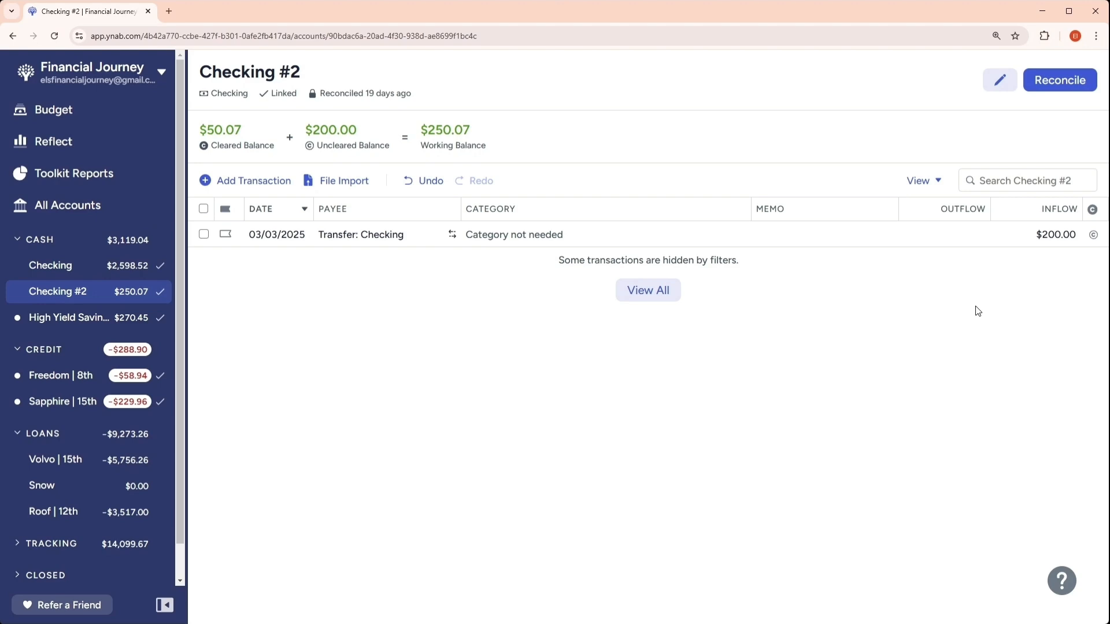
- Approve the 02/28/2025 Interest - Checking transaction in the High Yield Savings account
left_click(66, 322)
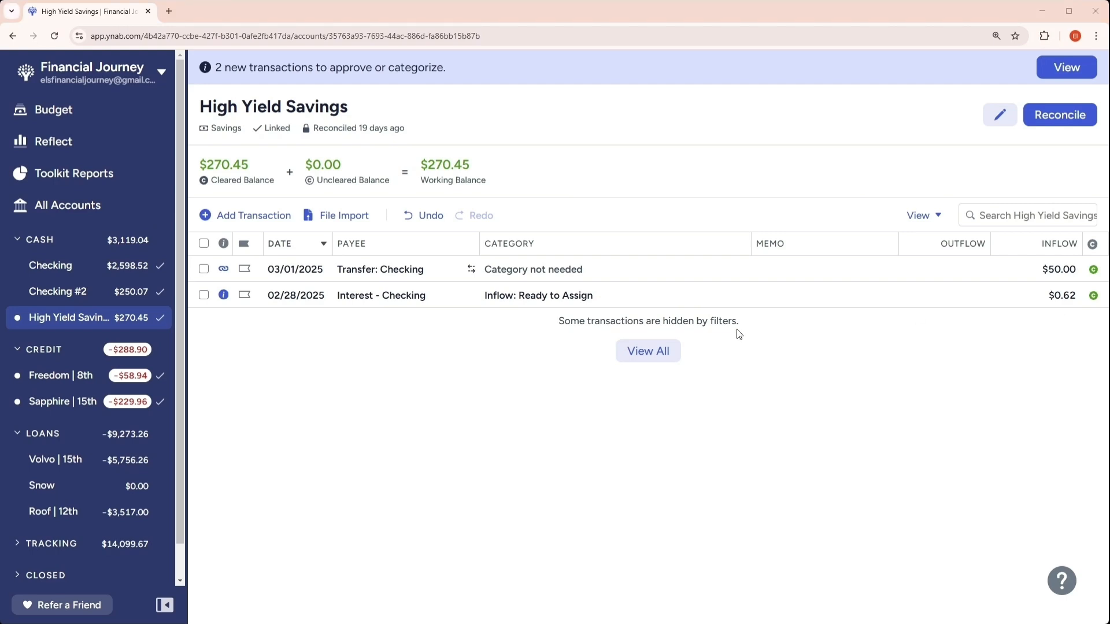
left_click(224, 295)
left_click(273, 338)
- Change the 02/28/2025 interest inflow's category to Peace of Mind under RAINY DAYS and save it
left_click(591, 300)
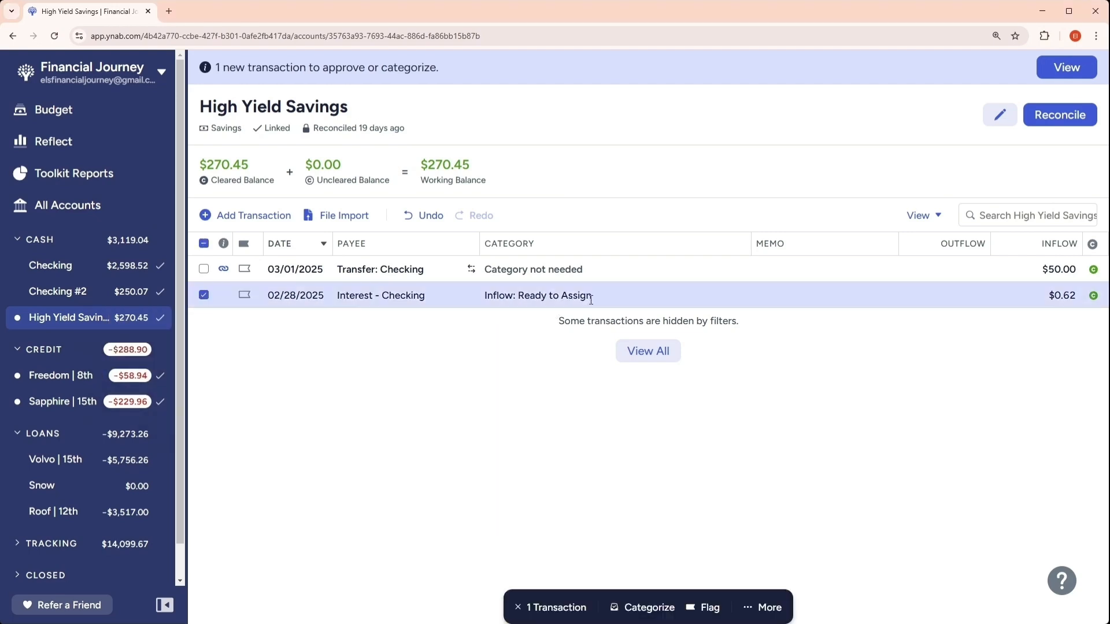
left_click(591, 296)
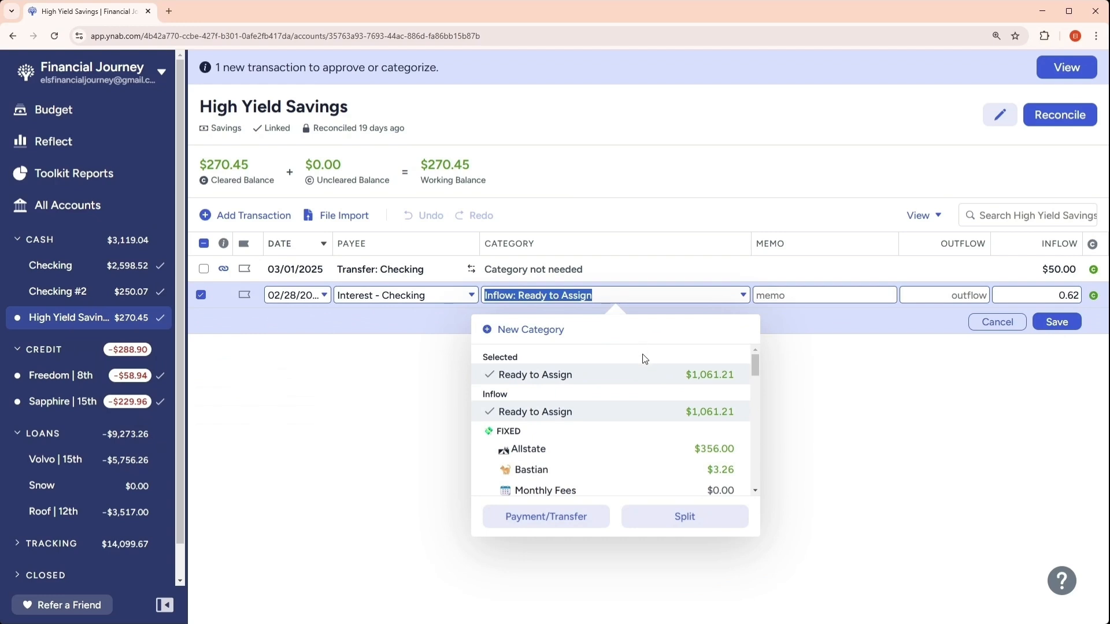
scroll(647, 462, "down", 3)
scroll(641, 467, "down", 5)
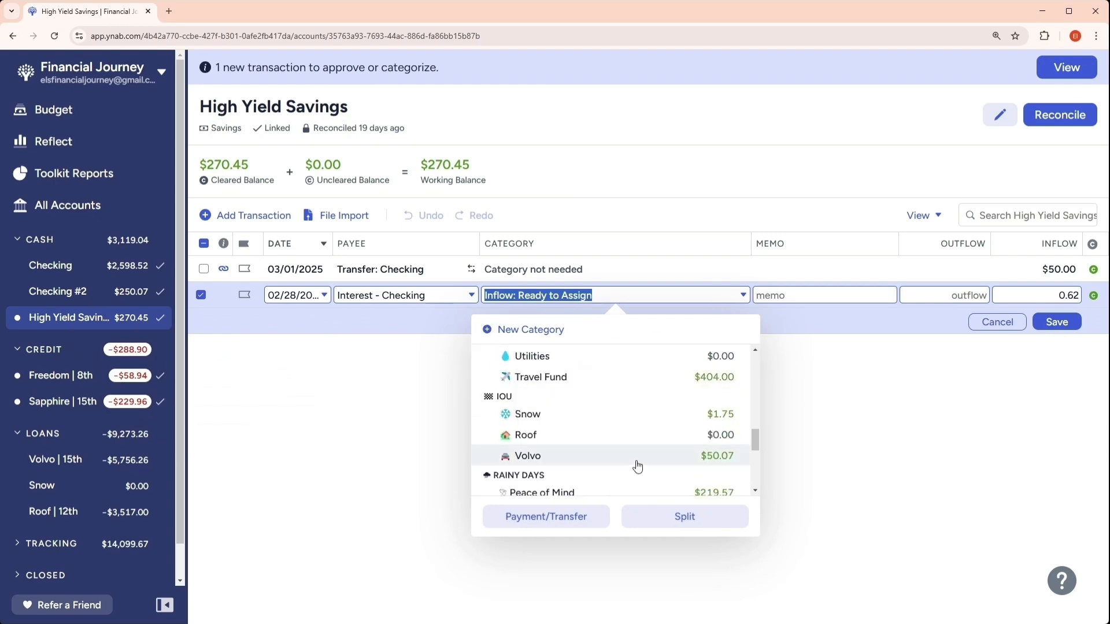
scroll(638, 466, "down", 3)
left_click(540, 341)
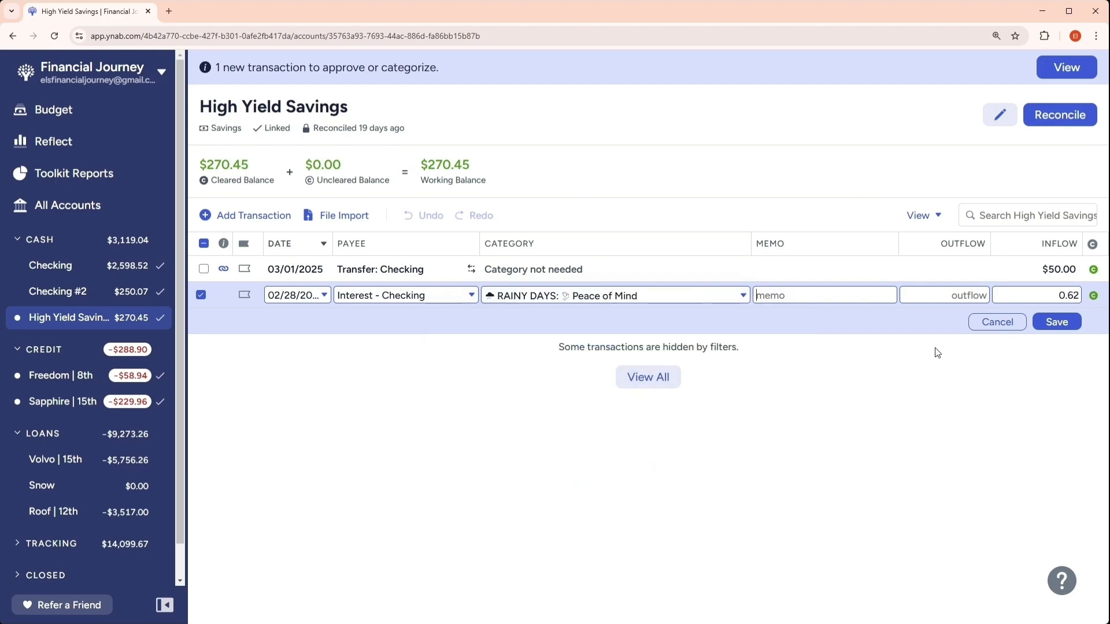
left_click(1069, 322)
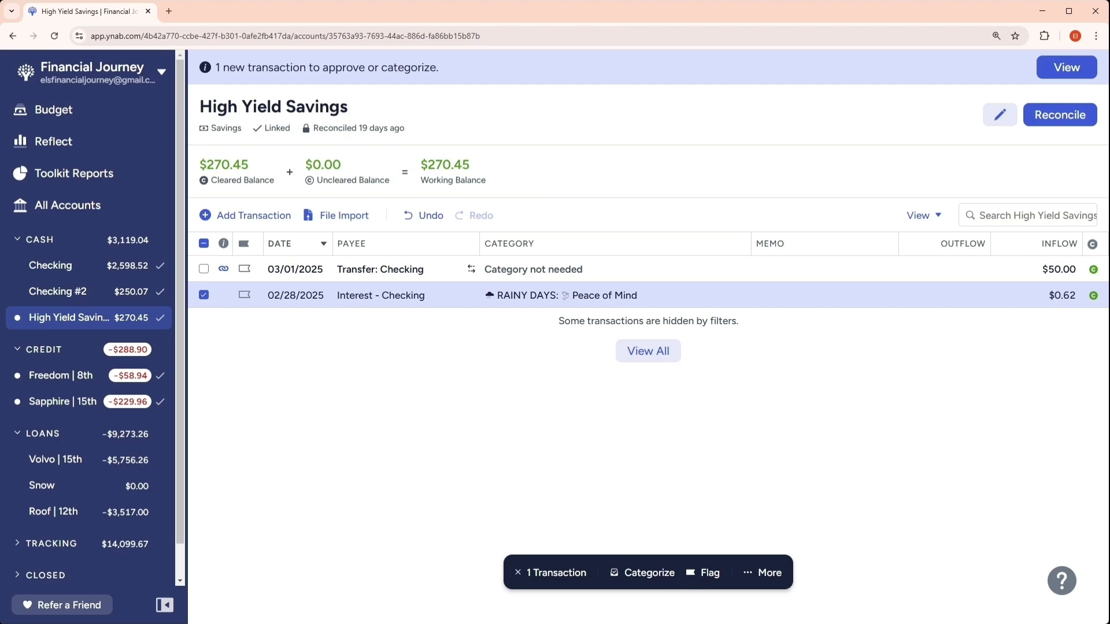
- Clear the transaction selection and reconcile the High Yield Savings account with its recent bank balance
left_click(203, 295)
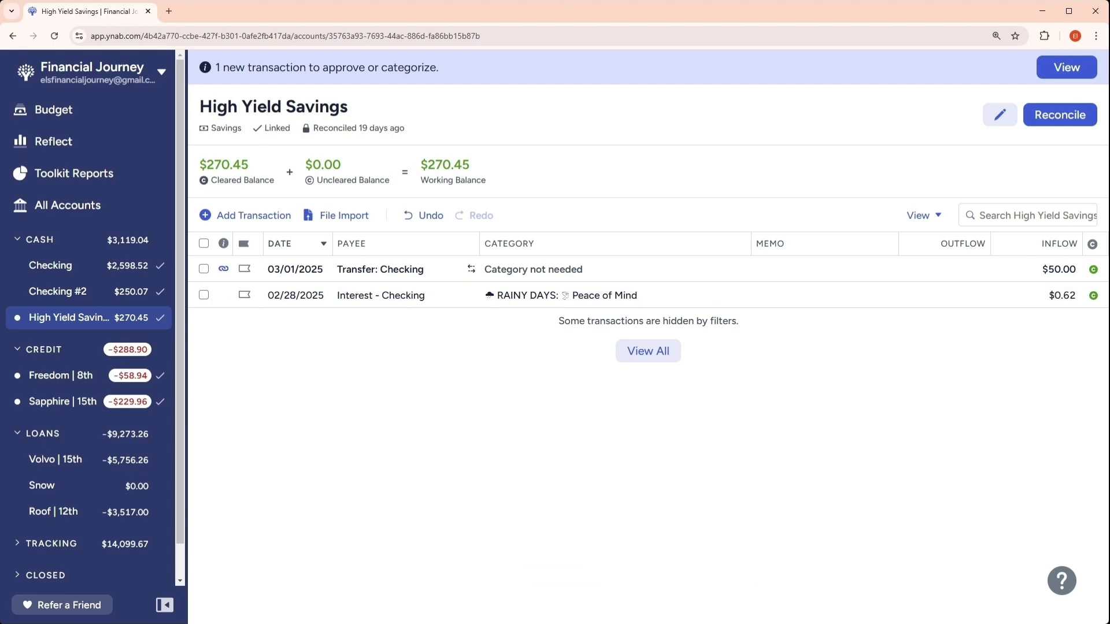
left_click(1070, 116)
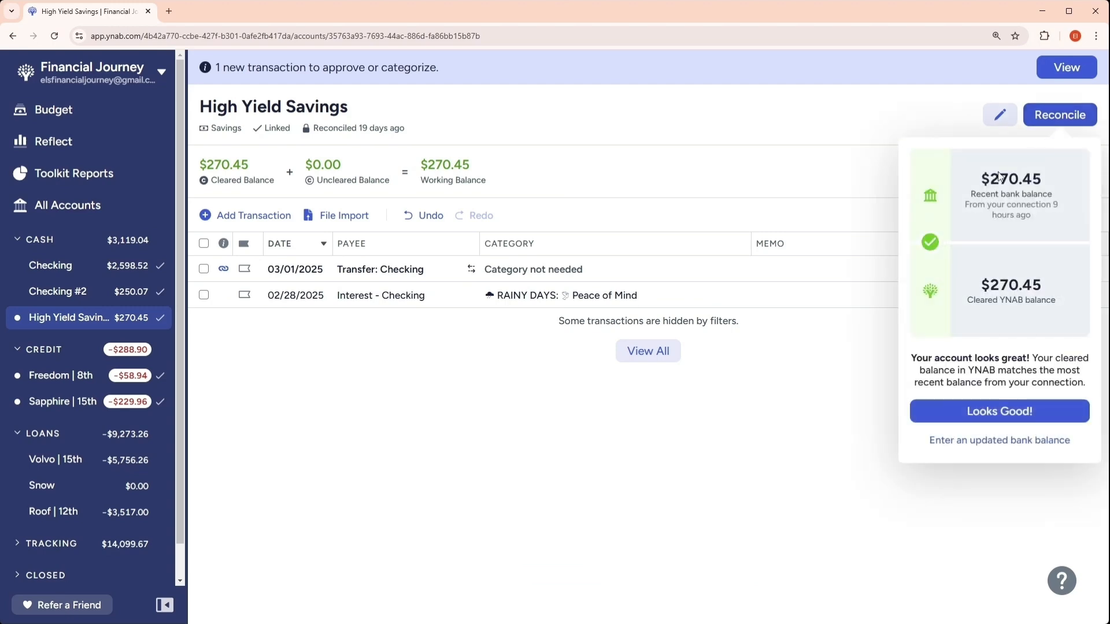
left_click(1023, 409)
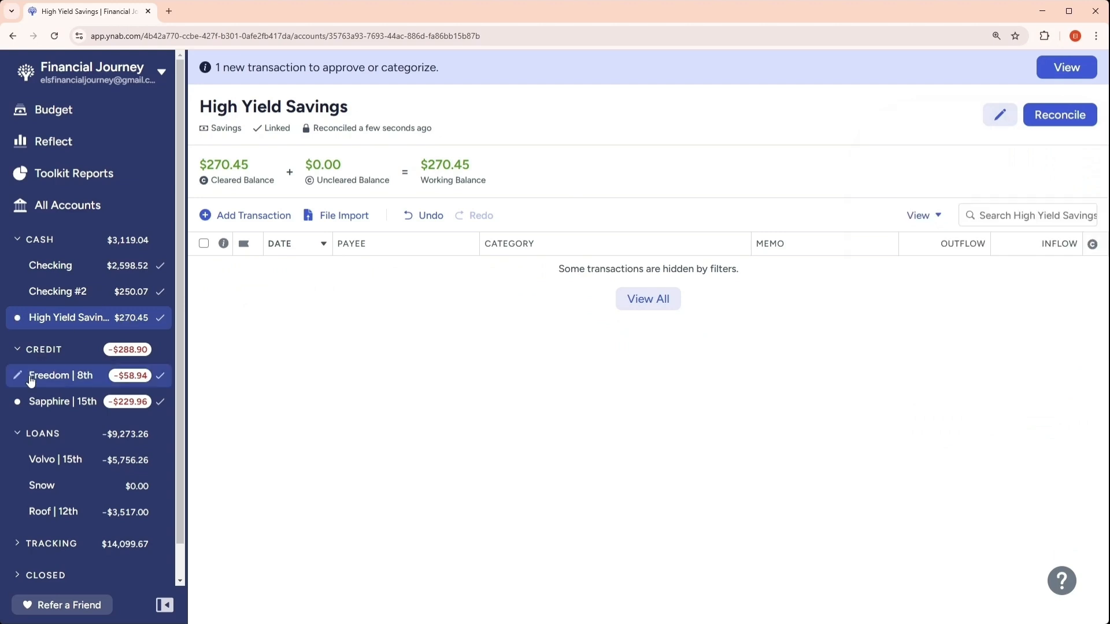
- Approve the matched 02/19/2025 YouTube Premium, JYP Bubble and Vet Discount transactions in the Freedom | 8th account, then deselect them
left_click(65, 382)
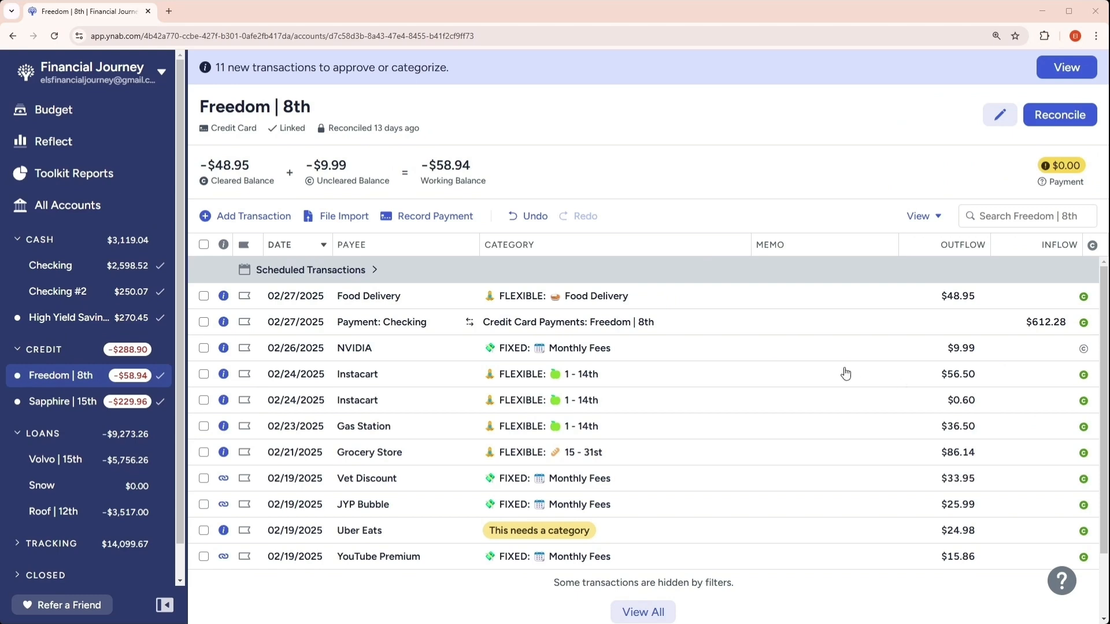
scroll(844, 376, "down", 1)
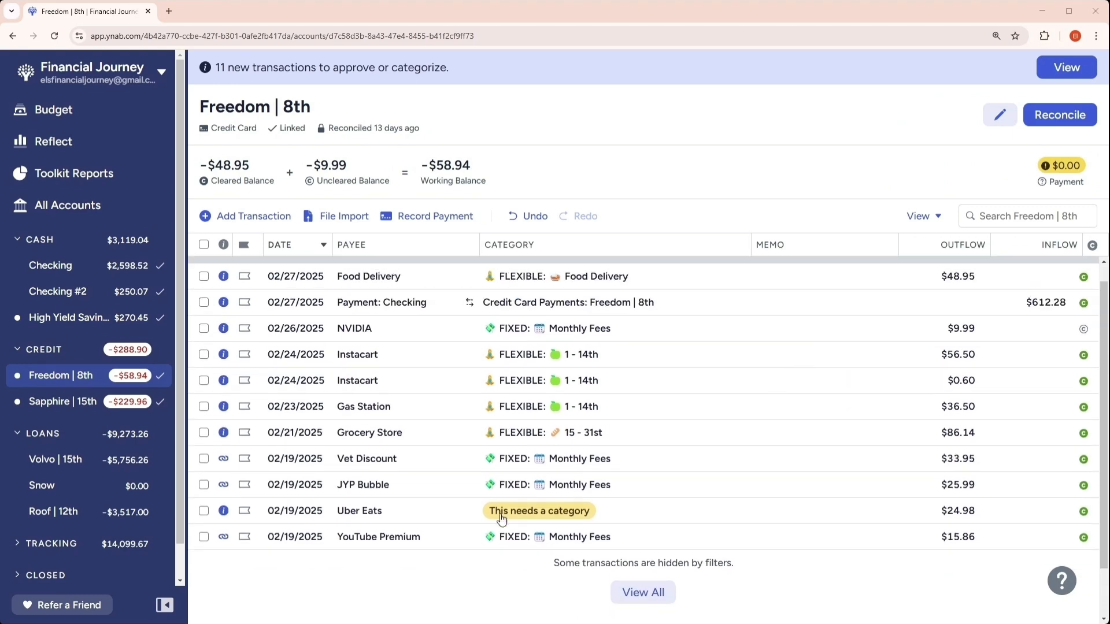
left_click(204, 537)
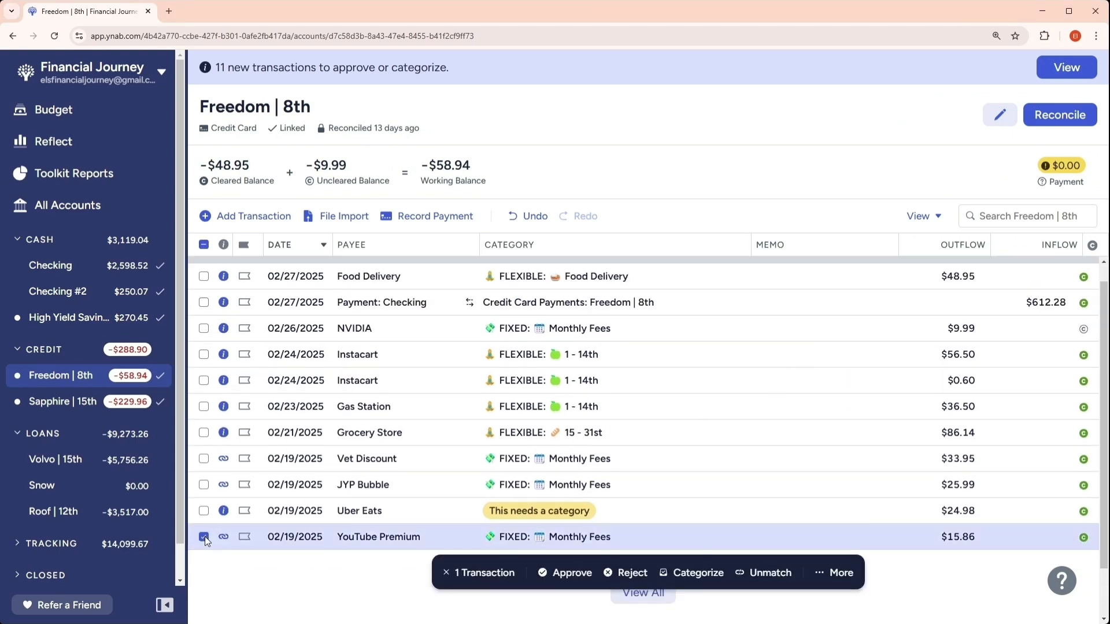
left_click(204, 485)
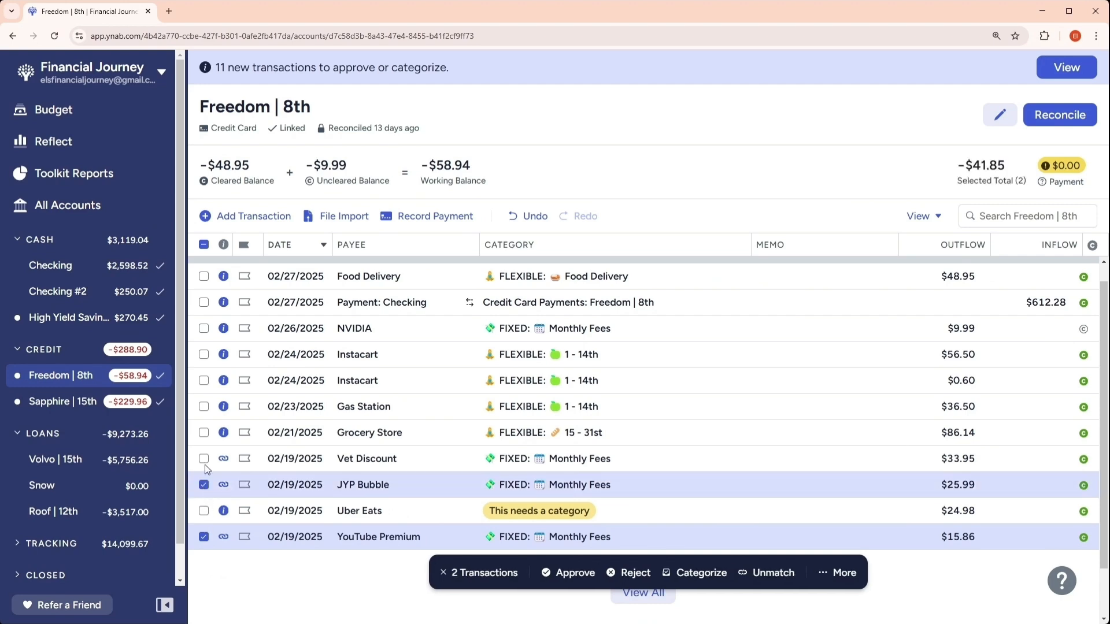
left_click(205, 460)
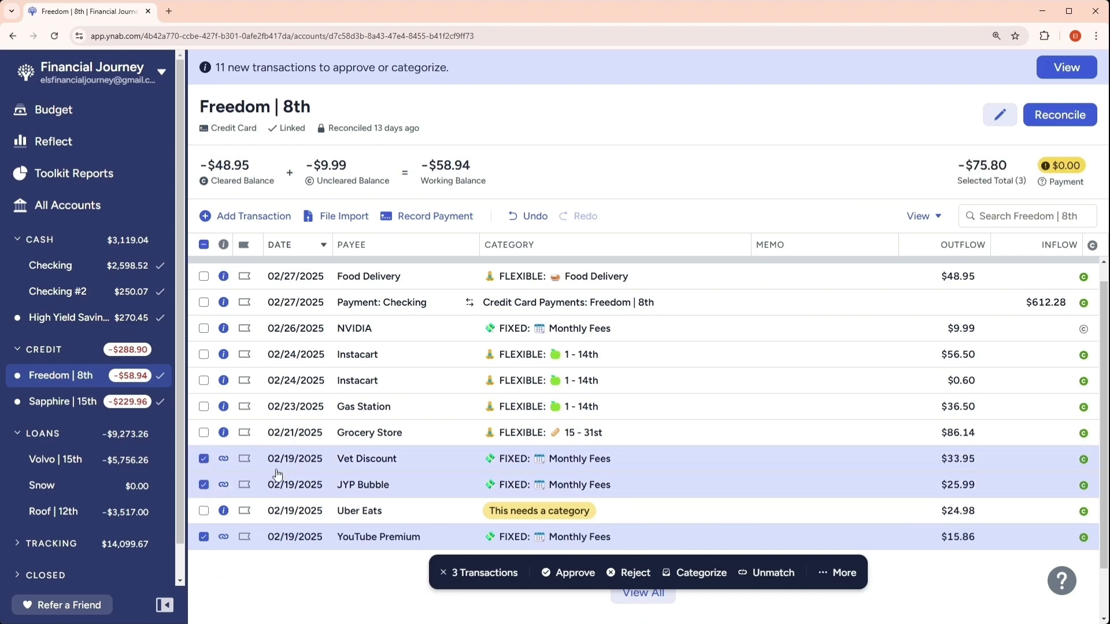
left_click(569, 572)
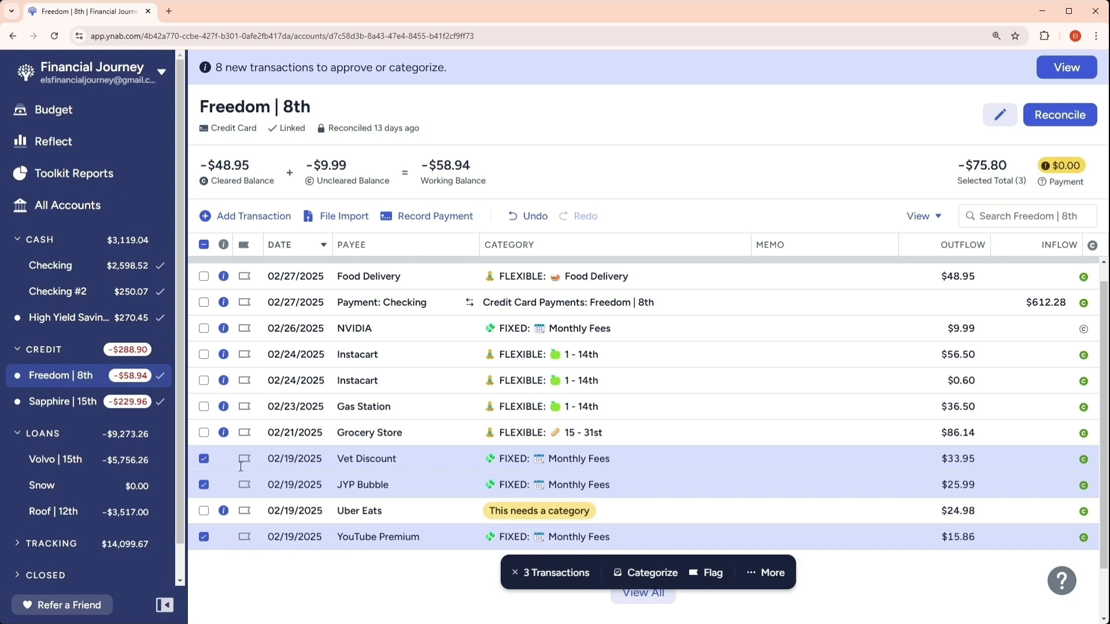
left_click(203, 459)
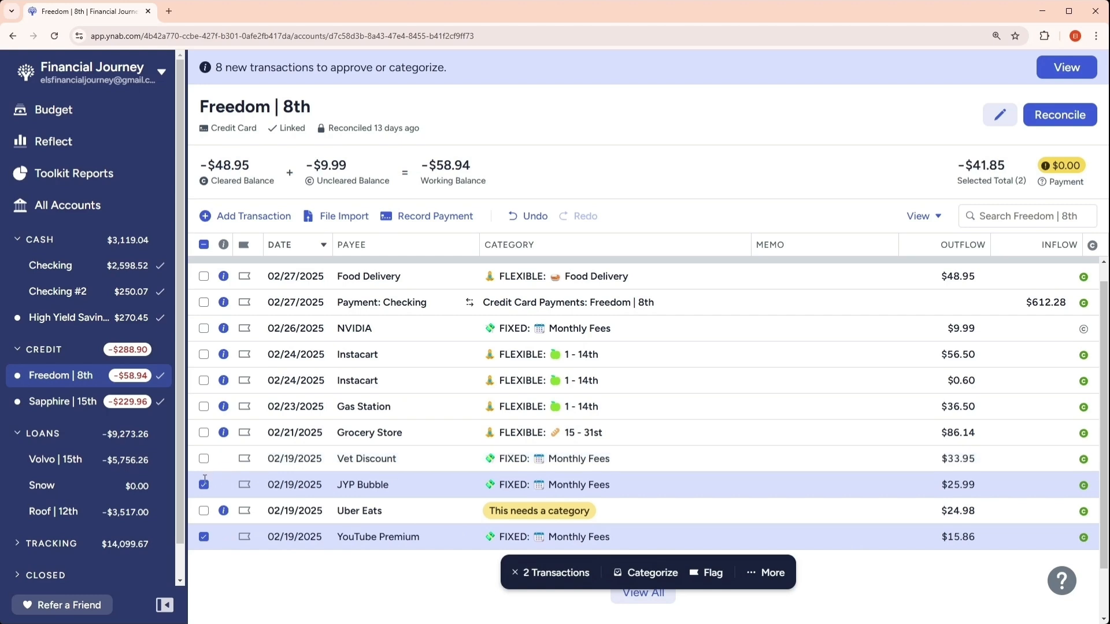
left_click(204, 485)
left_click(204, 536)
- Categorize the 02/19/2025 Uber Eats transaction as Food Delivery under FLEXIBLE, approve it and clear its selection
left_click(578, 512)
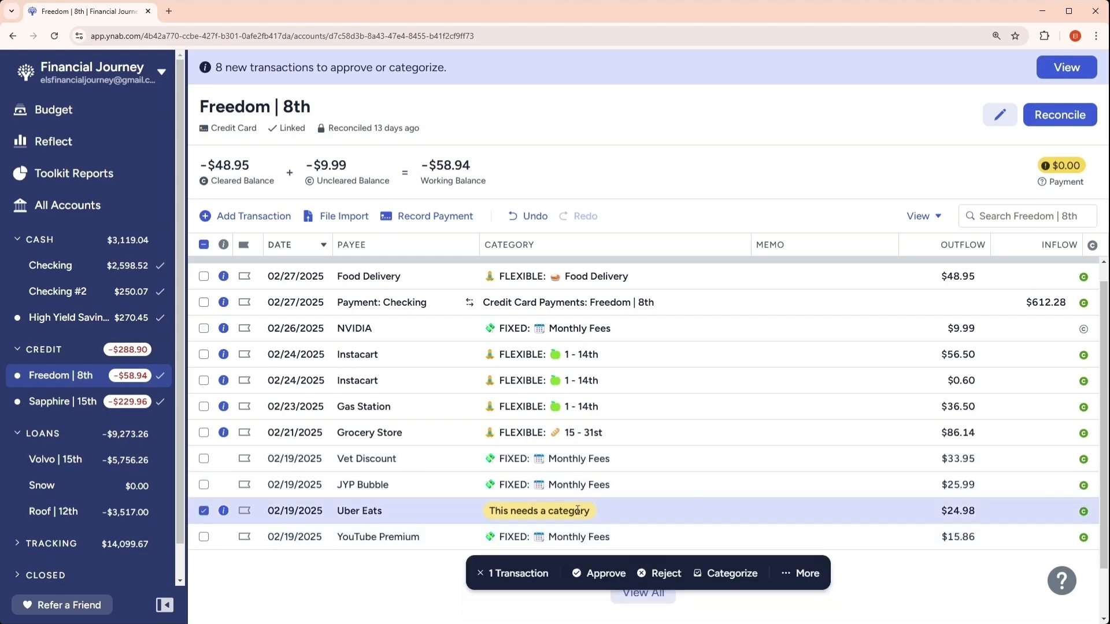
left_click(578, 512)
scroll(565, 401, "down", 3)
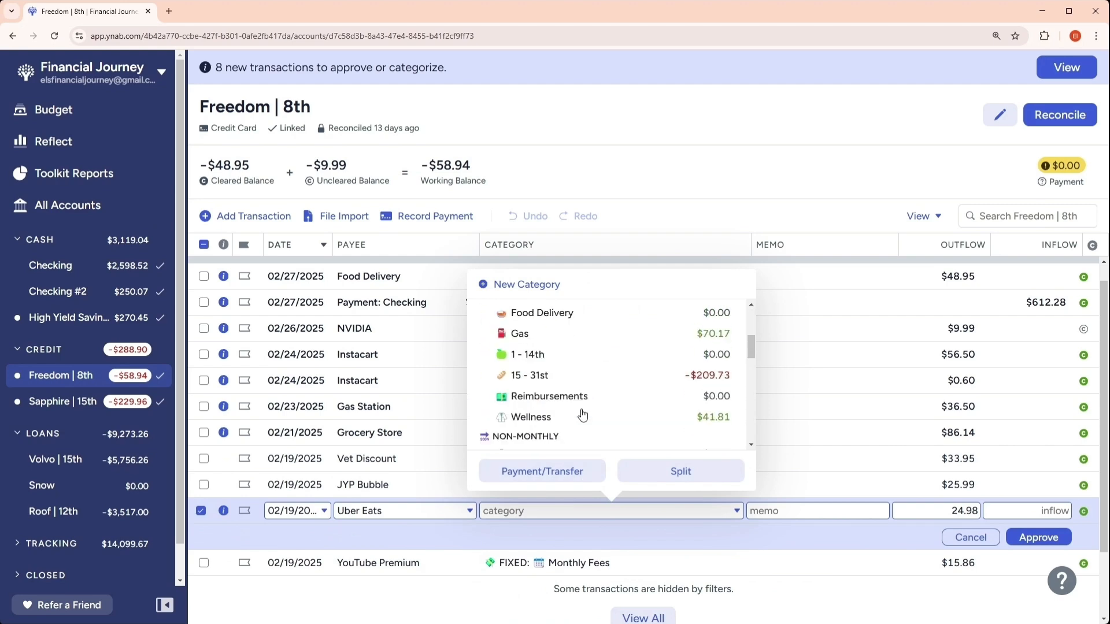
left_click(657, 331)
left_click(1053, 537)
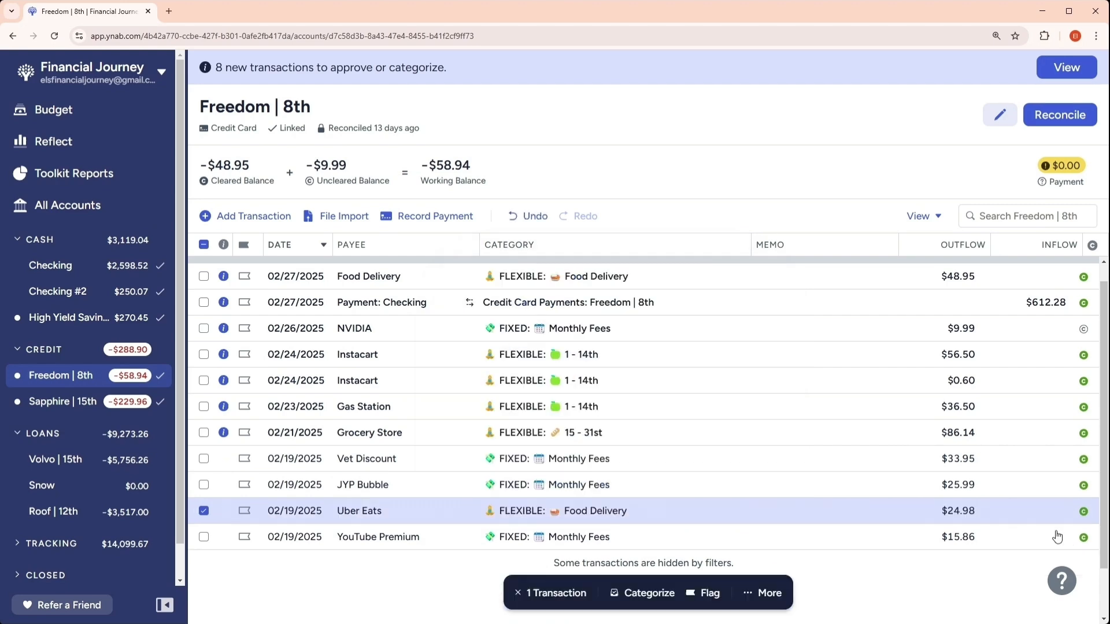
left_click(203, 511)
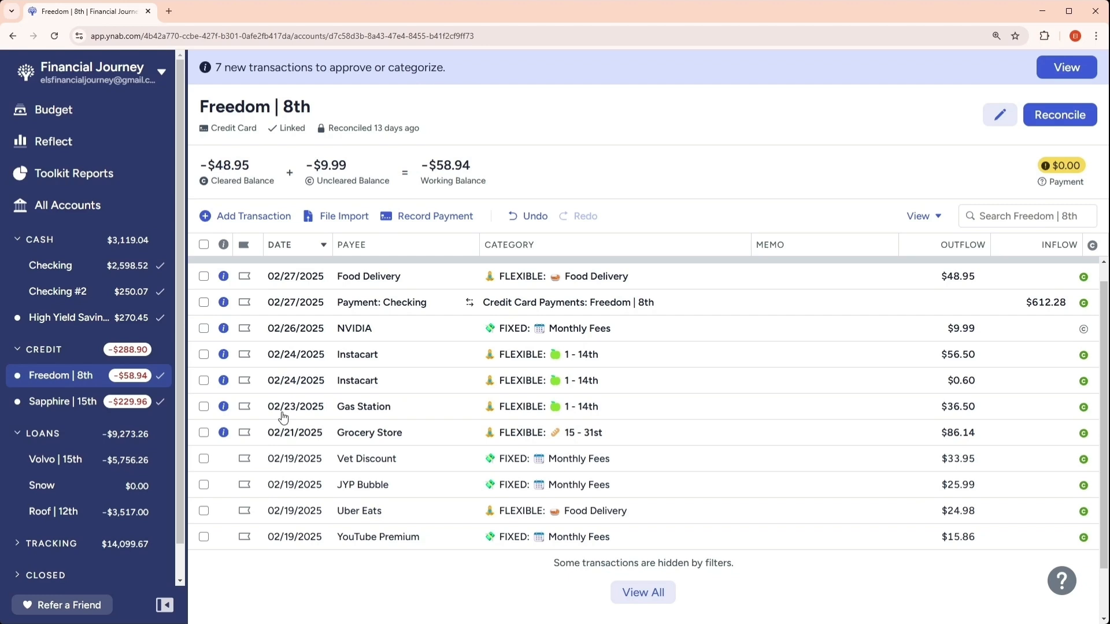
- Change the 02/23/2025 Gas Station transaction's category to Gas under FLEXIBLE and approve it along with the 02/21/2025 Grocery Store transaction
left_click(582, 407)
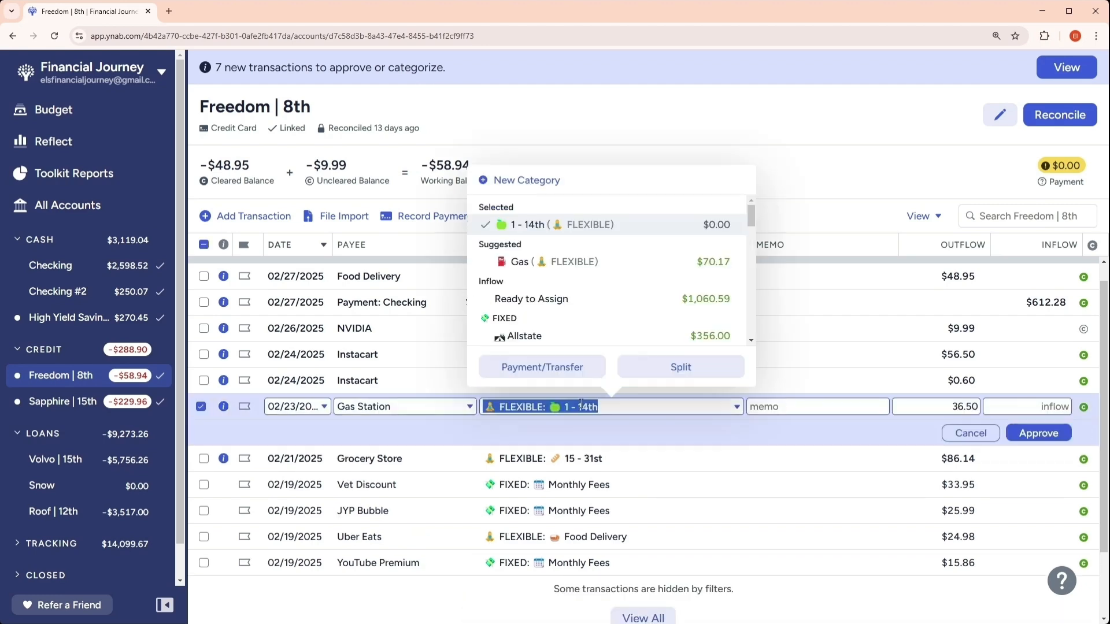
left_click(578, 261)
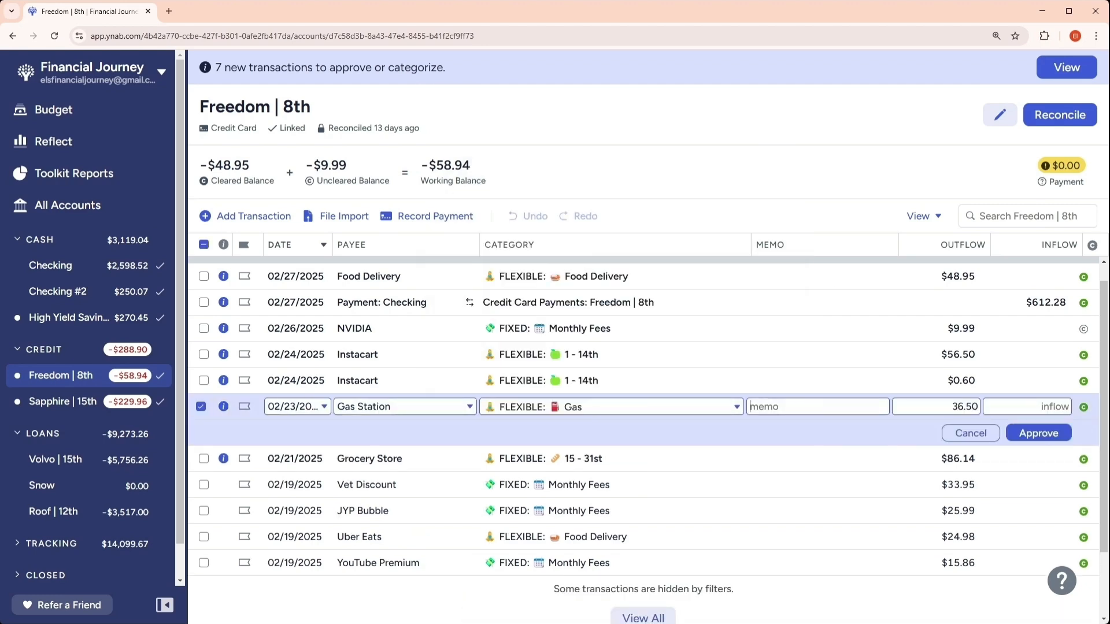
left_click(1060, 438)
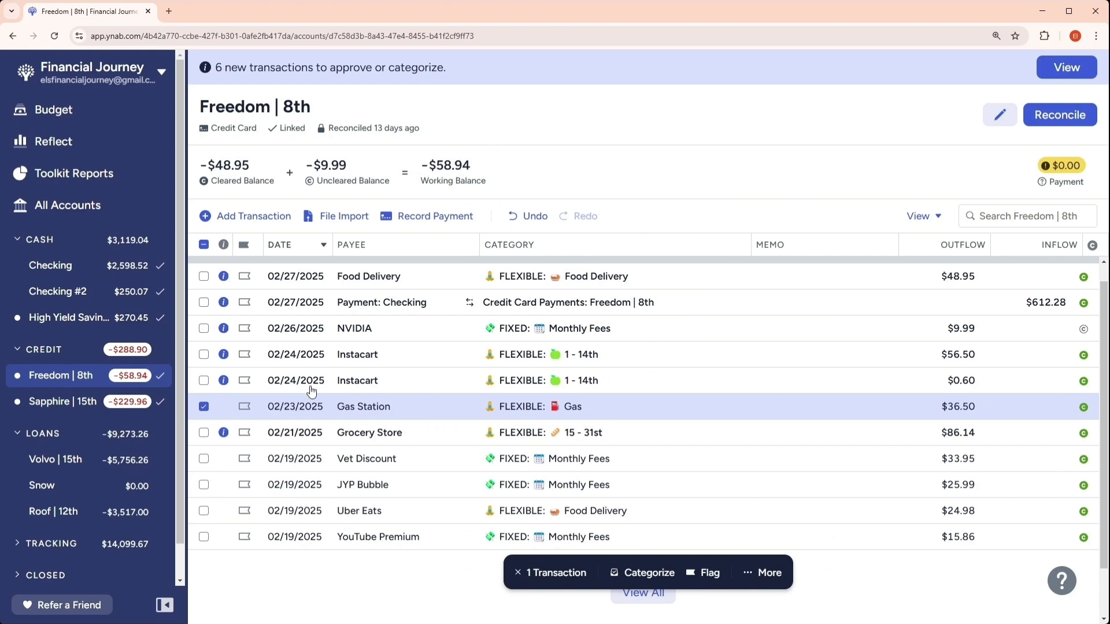
left_click(203, 407)
left_click(224, 433)
left_click(255, 473)
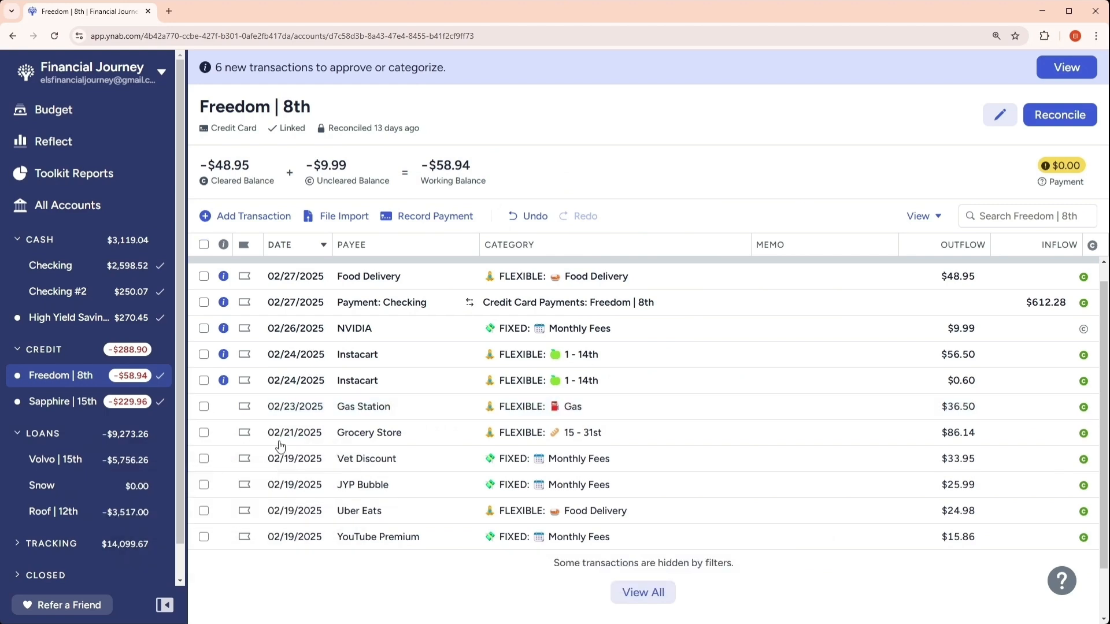
- Change both 02/24/2025 Instacart transactions to the 15 - 31st category under FLEXIBLE, approve them and clear the selection
left_click(568, 354)
left_click(569, 355)
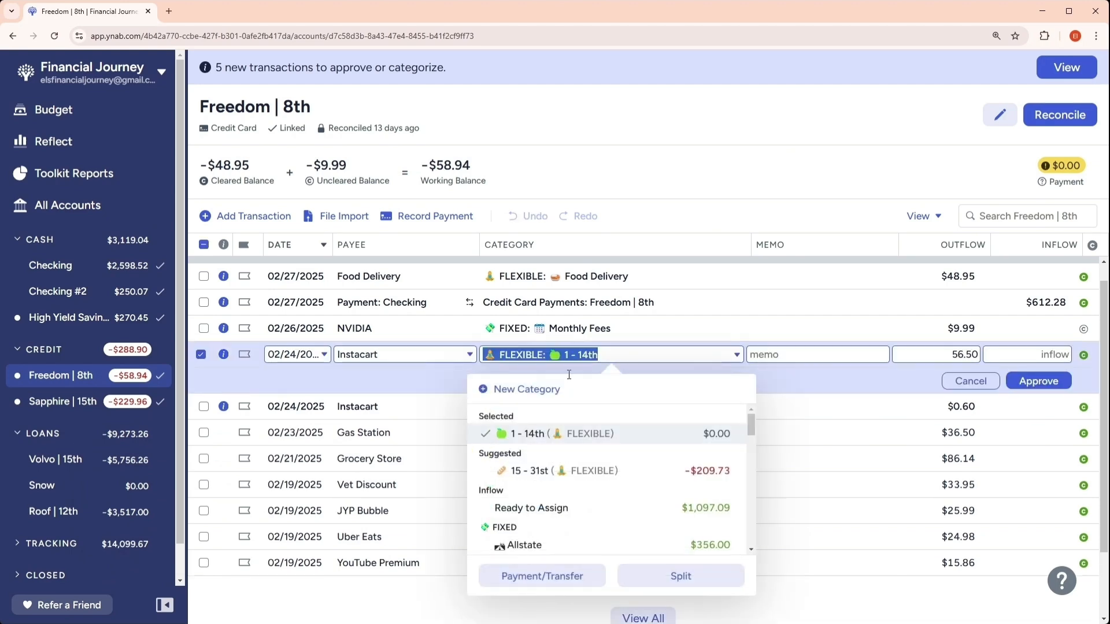
left_click(568, 472)
left_click(1055, 384)
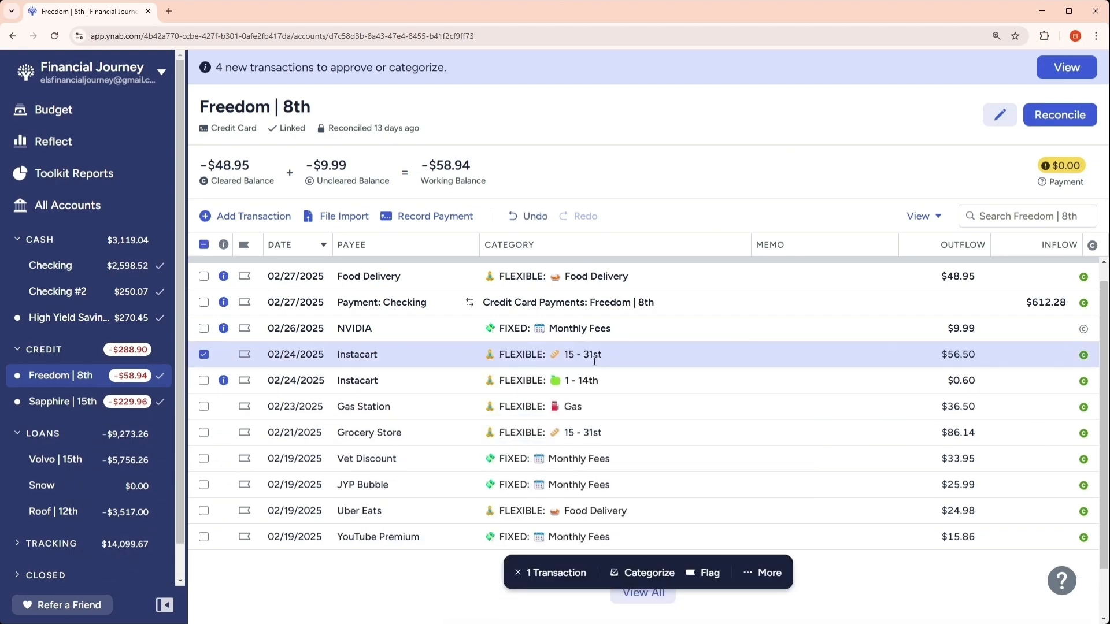
left_click(560, 389)
left_click(565, 377)
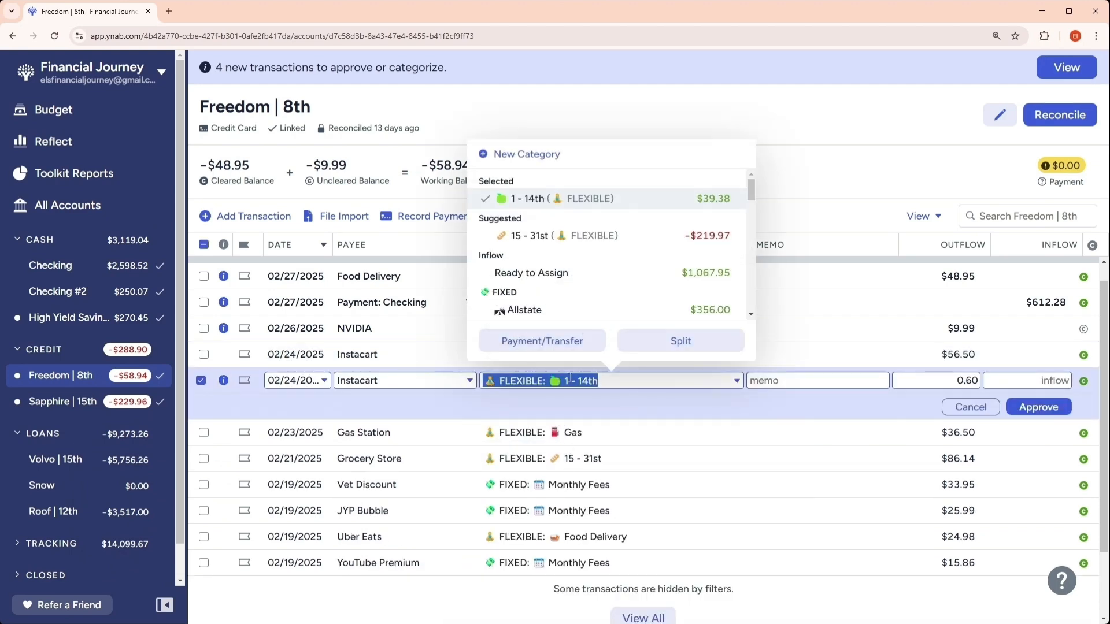
left_click(558, 237)
left_click(1031, 407)
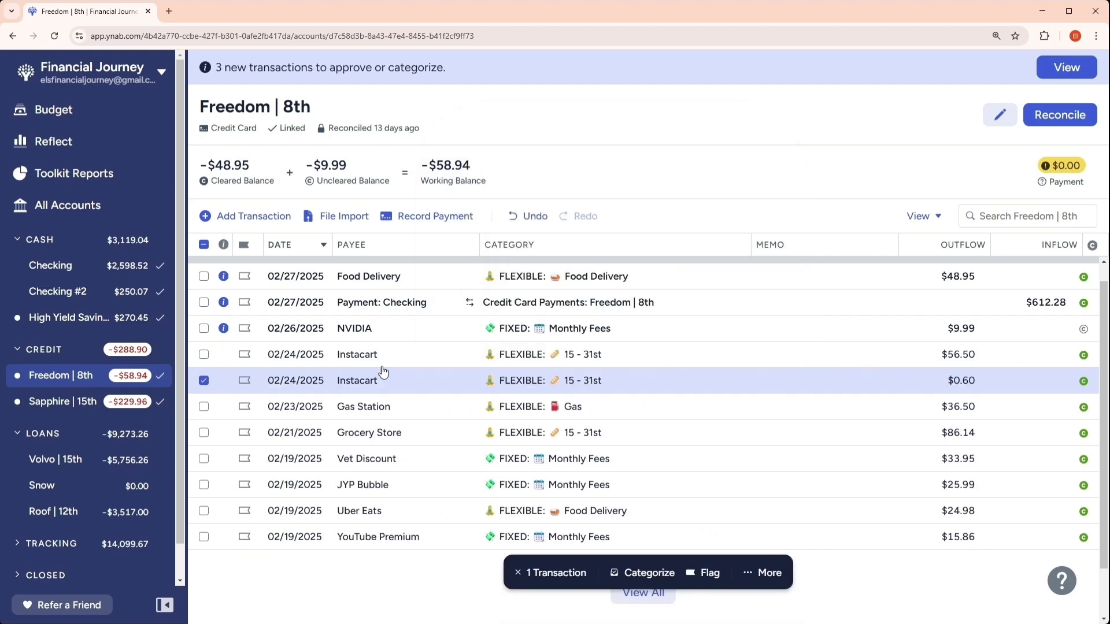
left_click(204, 379)
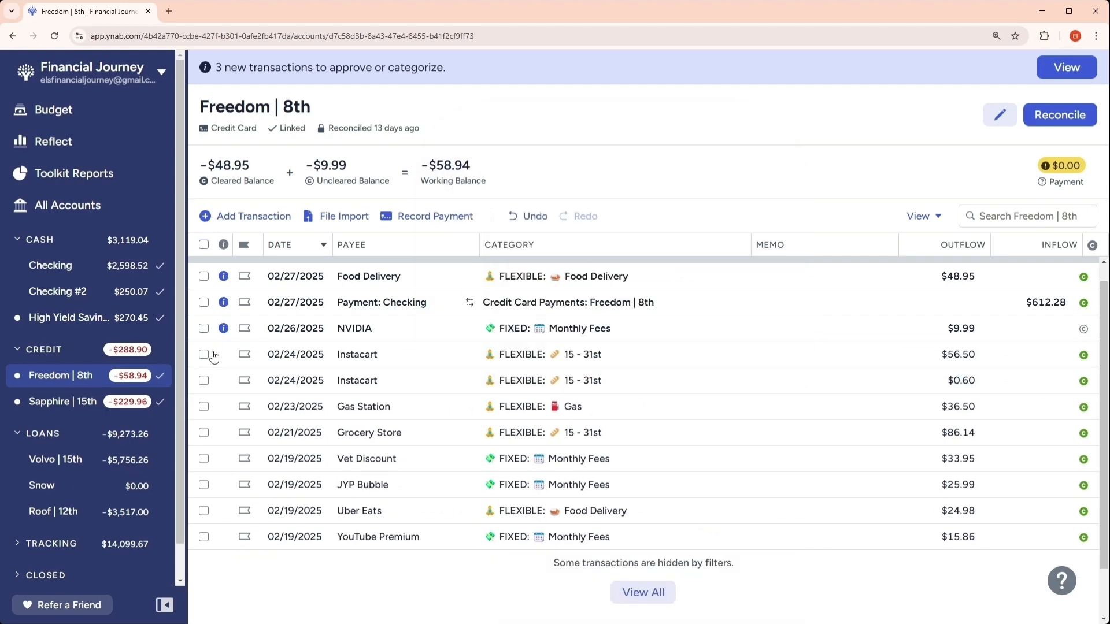
- Approve the 02/26/2025 NVIDIA and 02/27/2025 Payment: Checking and Food Delivery transactions, and reconcile Freedom | 8th with its recent bank balance
left_click(222, 330)
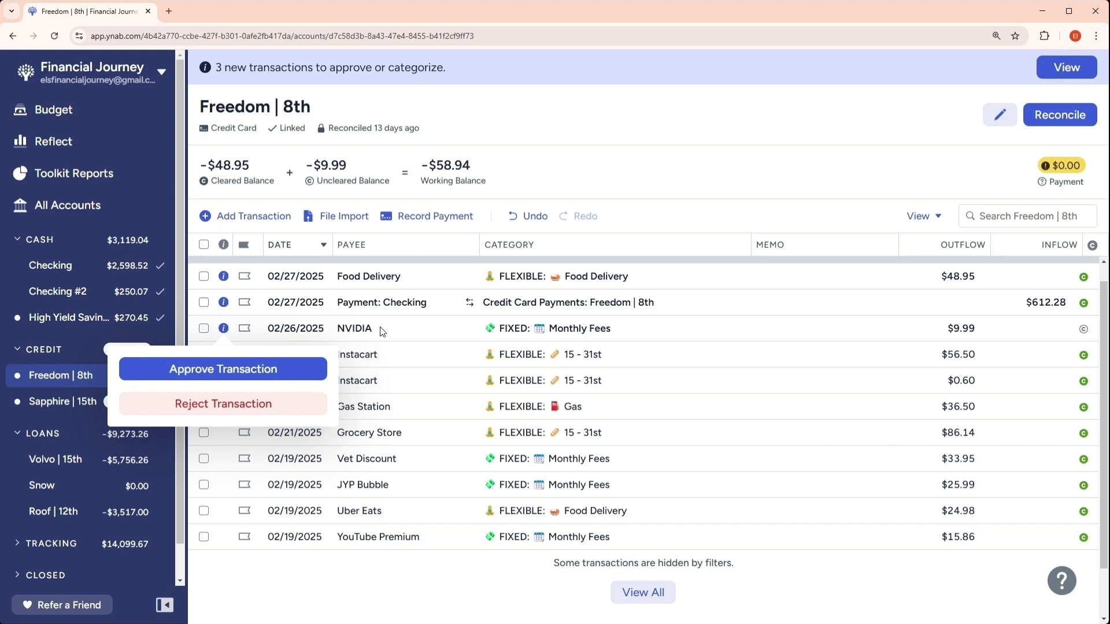
left_click(298, 369)
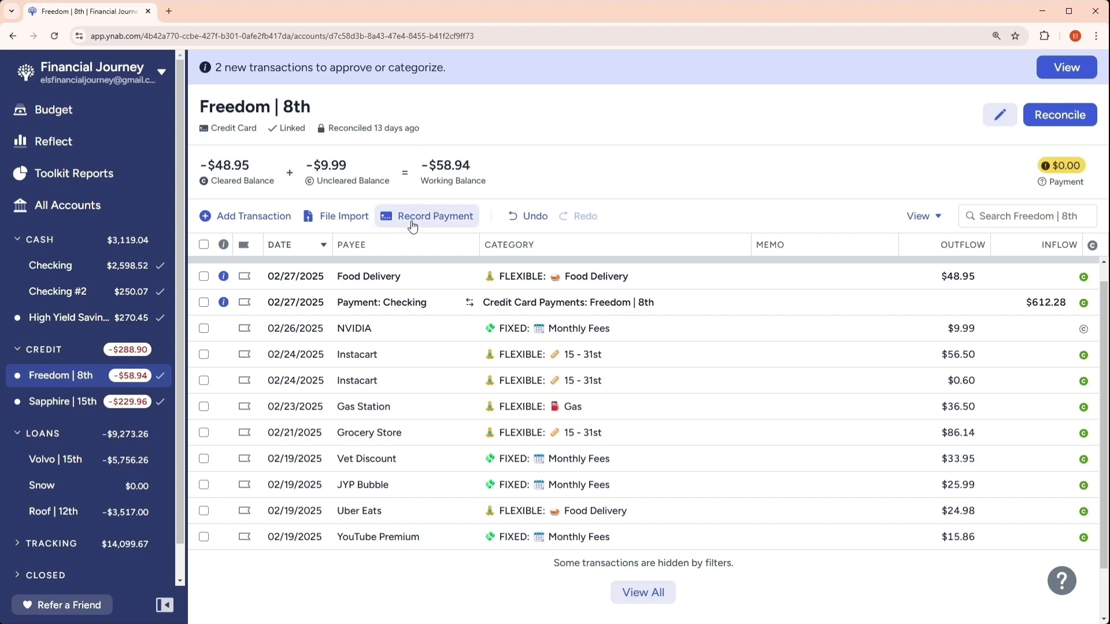
scroll(362, 333, "up", 1)
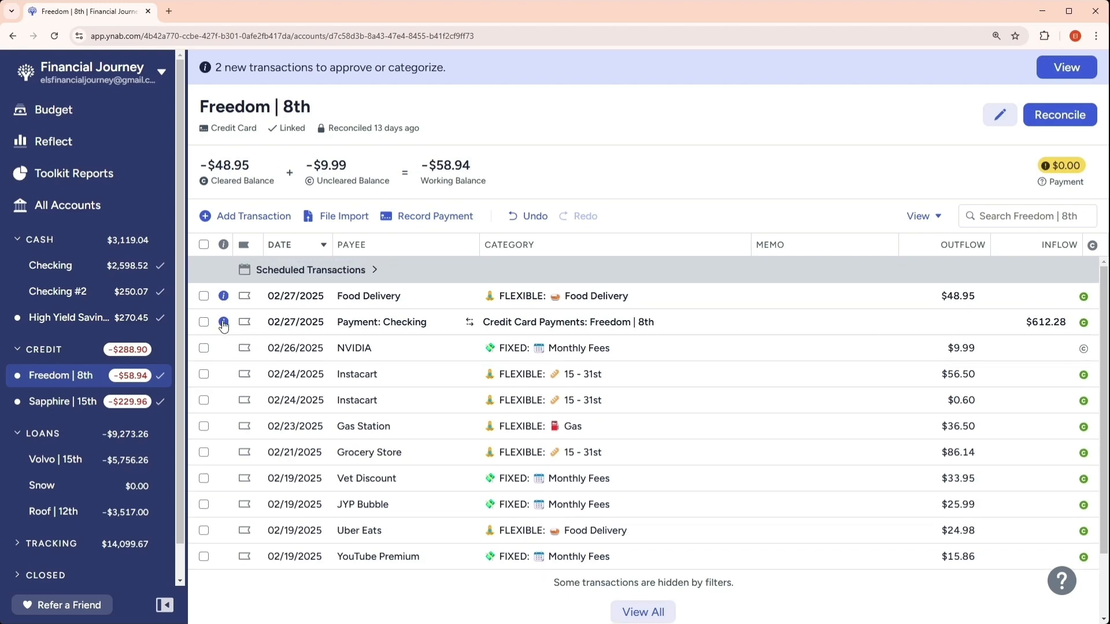
left_click(223, 323)
left_click(265, 365)
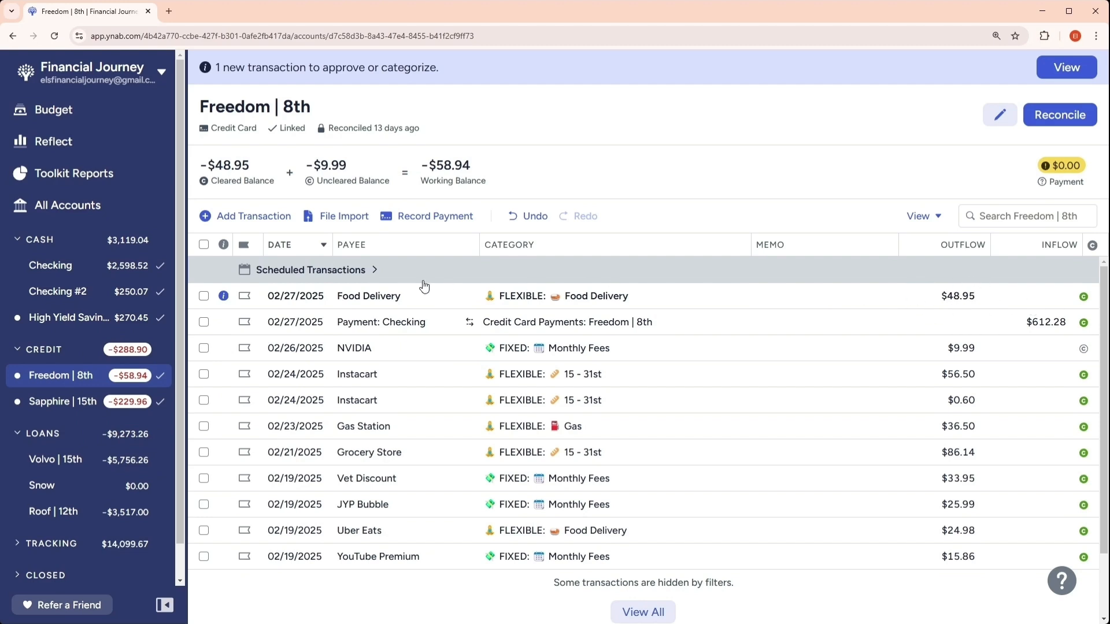
left_click(224, 296)
left_click(241, 339)
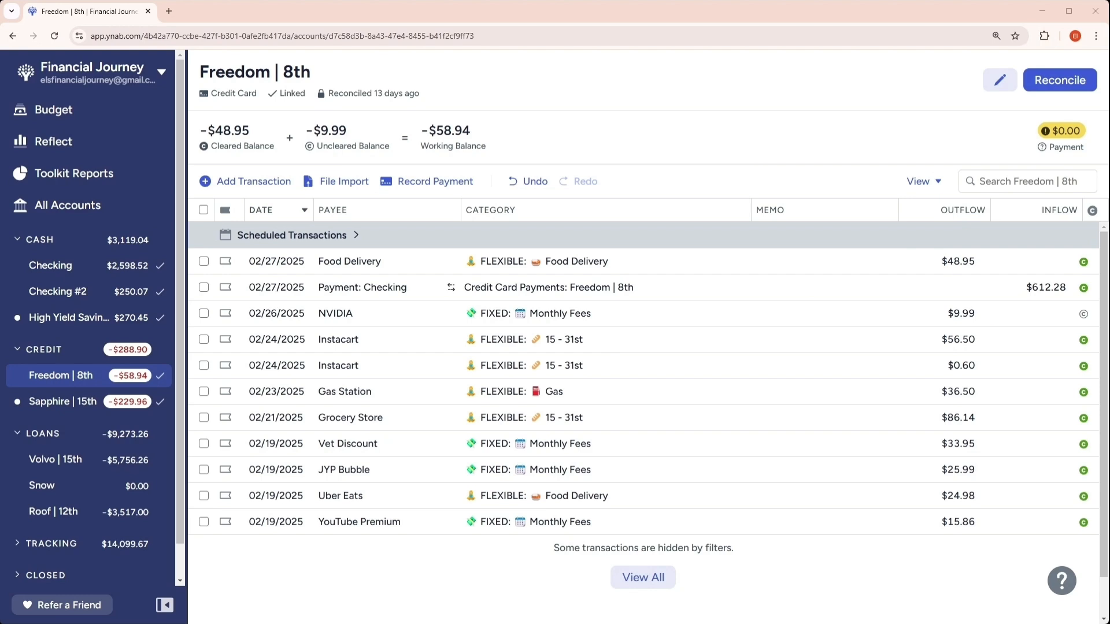
left_click(1056, 85)
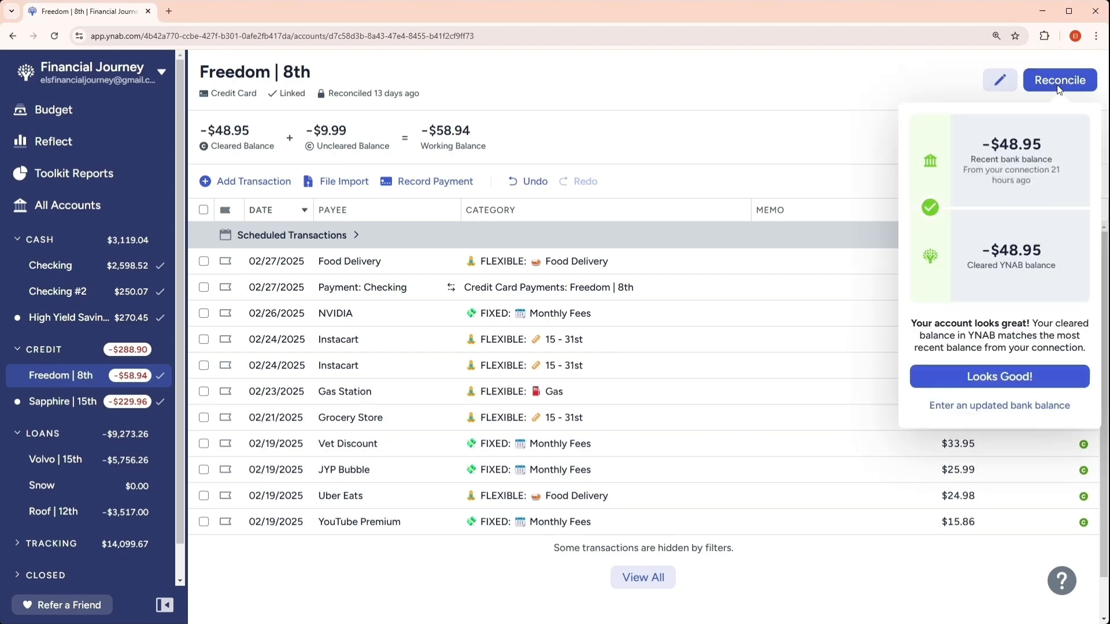
left_click(1009, 373)
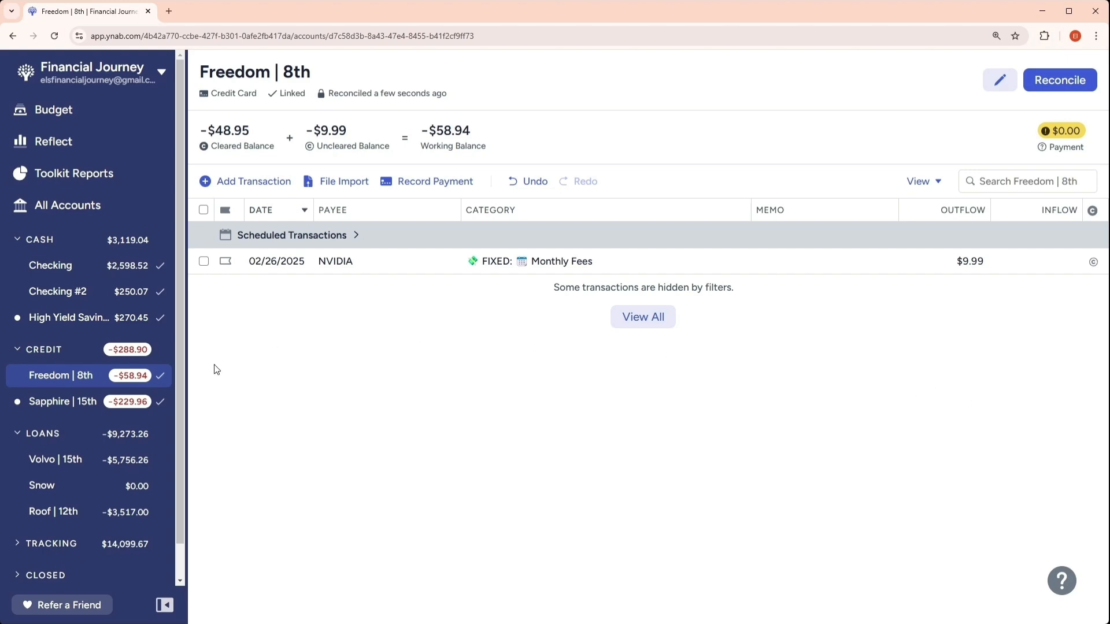
- Show all transactions in the High Yield Savings account, approve the matched 03/01/2025 Transfer: Checking transaction and deselect it
left_click(65, 319)
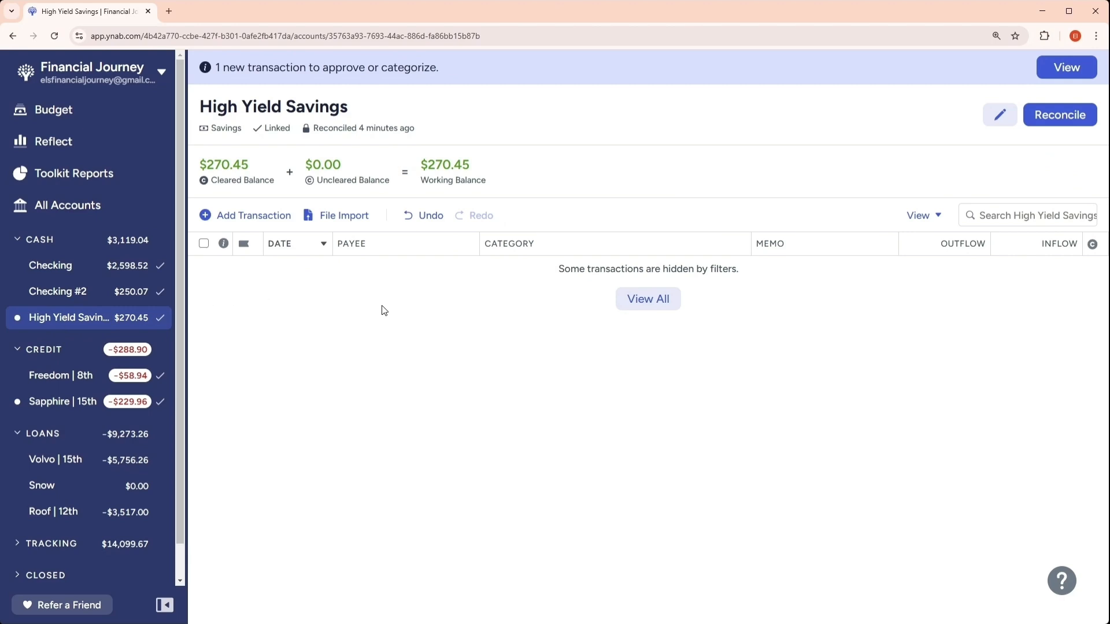
left_click(643, 301)
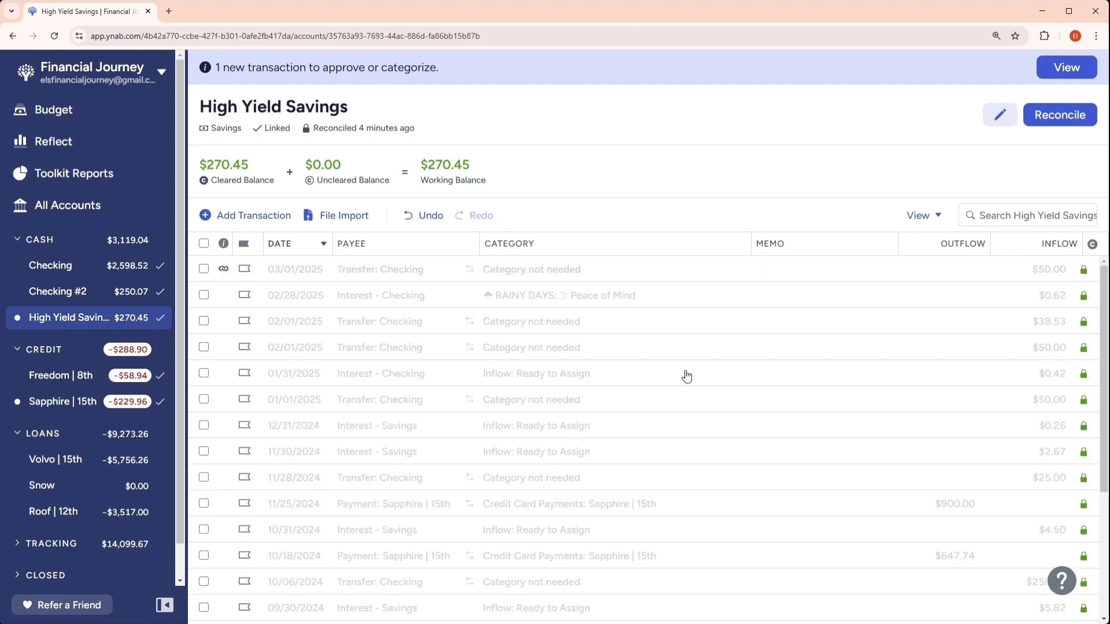
left_click(224, 270)
left_click(223, 270)
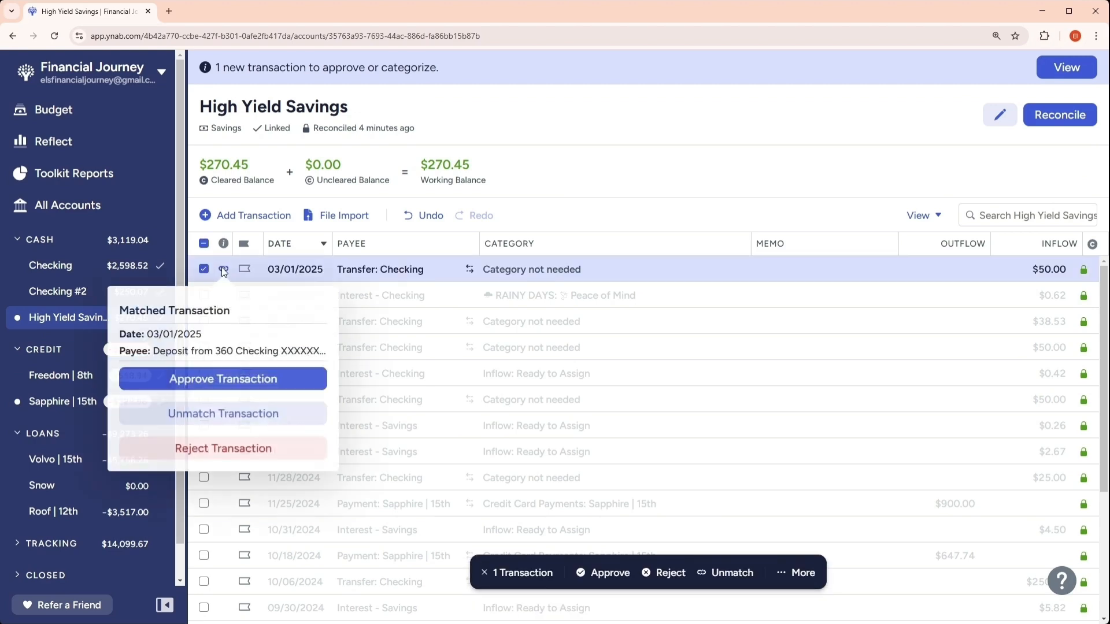
left_click(214, 380)
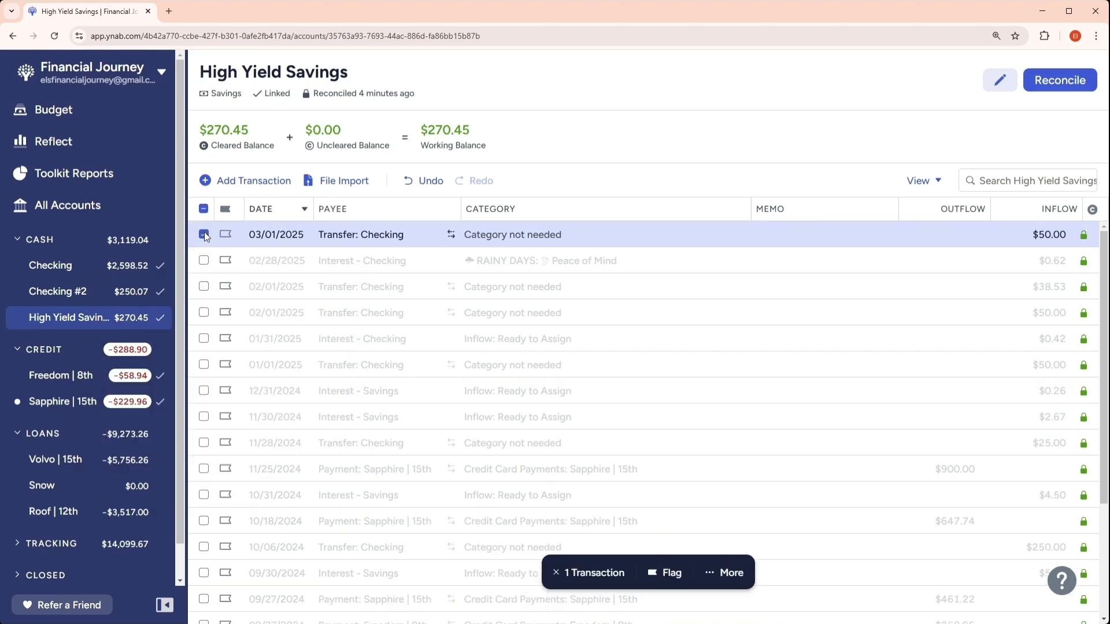
left_click(203, 234)
- Hide reconciled transactions in the High Yield Savings account's view options and apply the change
left_click(925, 181)
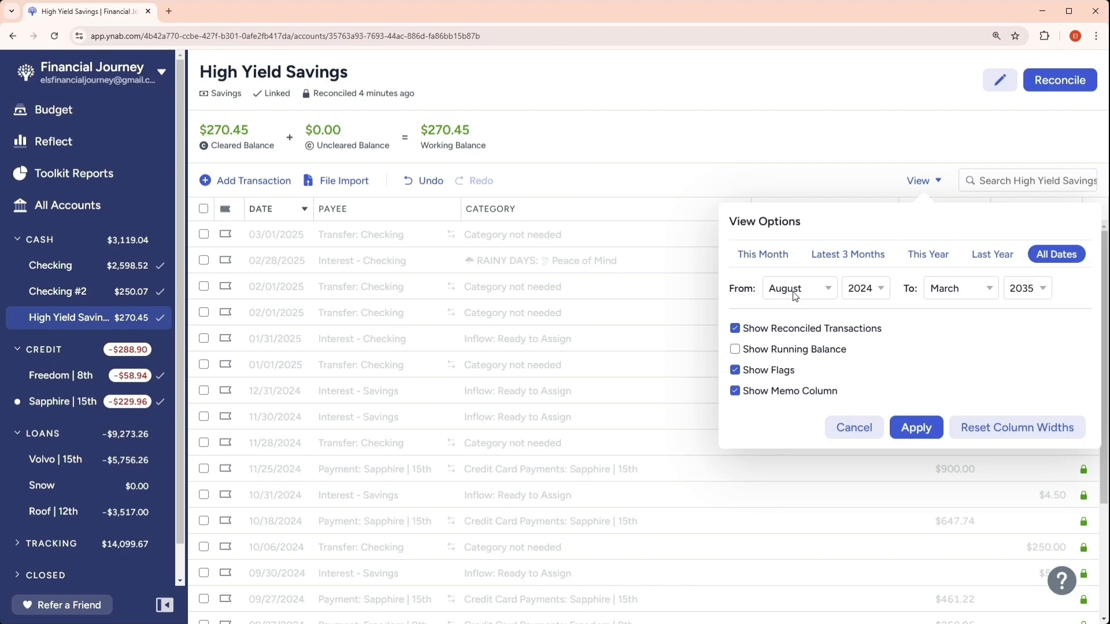
left_click(774, 329)
left_click(919, 428)
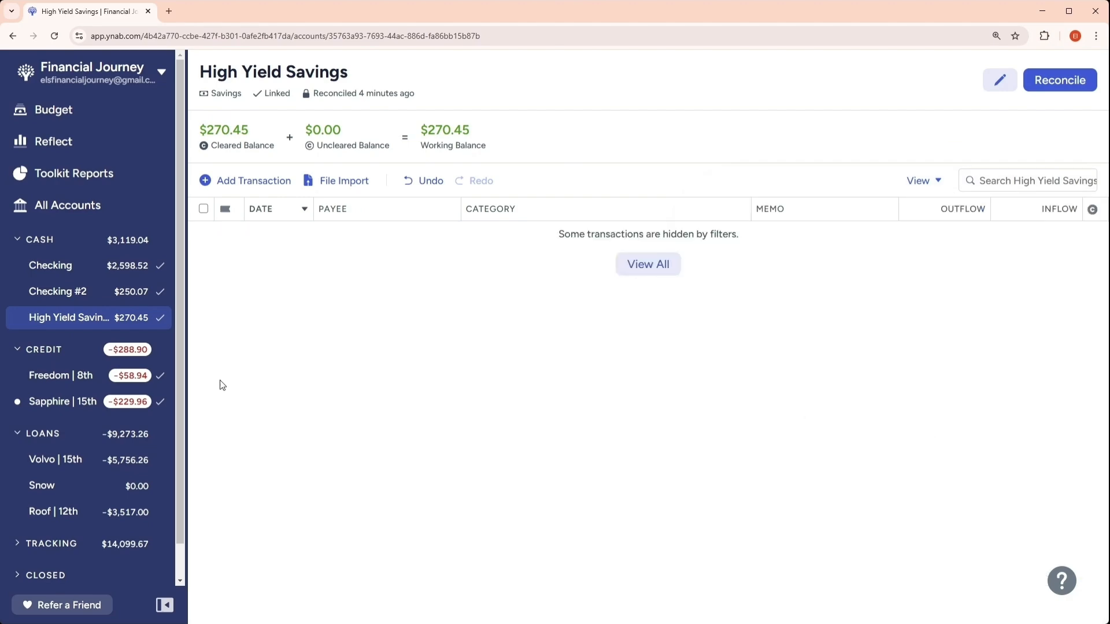
- Open the Sapphire | 15th account and approve the matched 02/17/2025 Hair Salon transaction
left_click(45, 409)
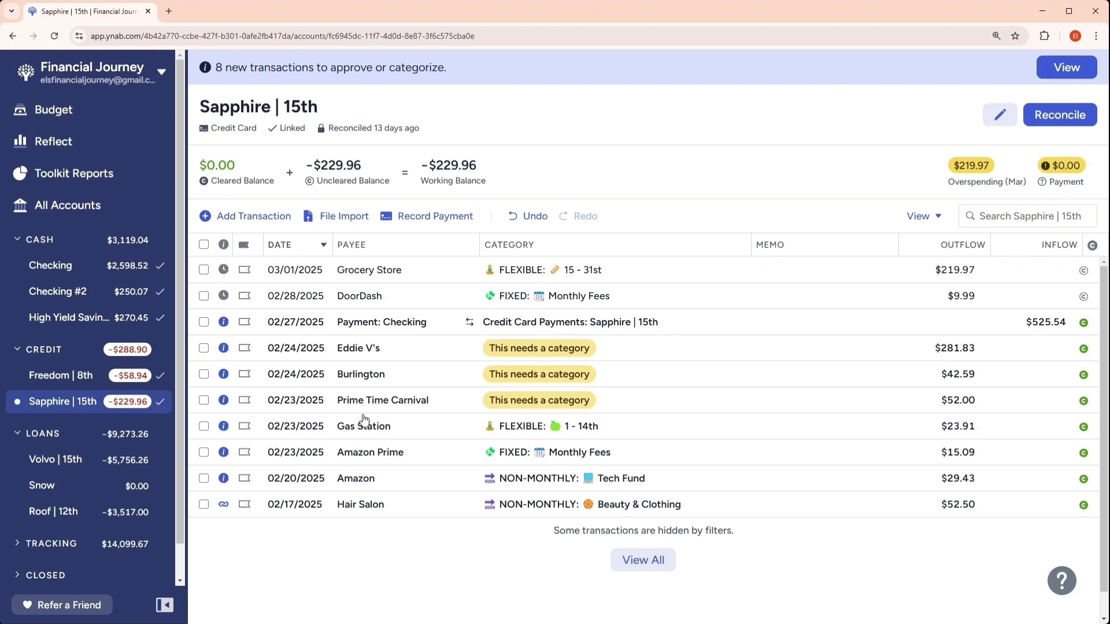
left_click(224, 507)
left_click(232, 396)
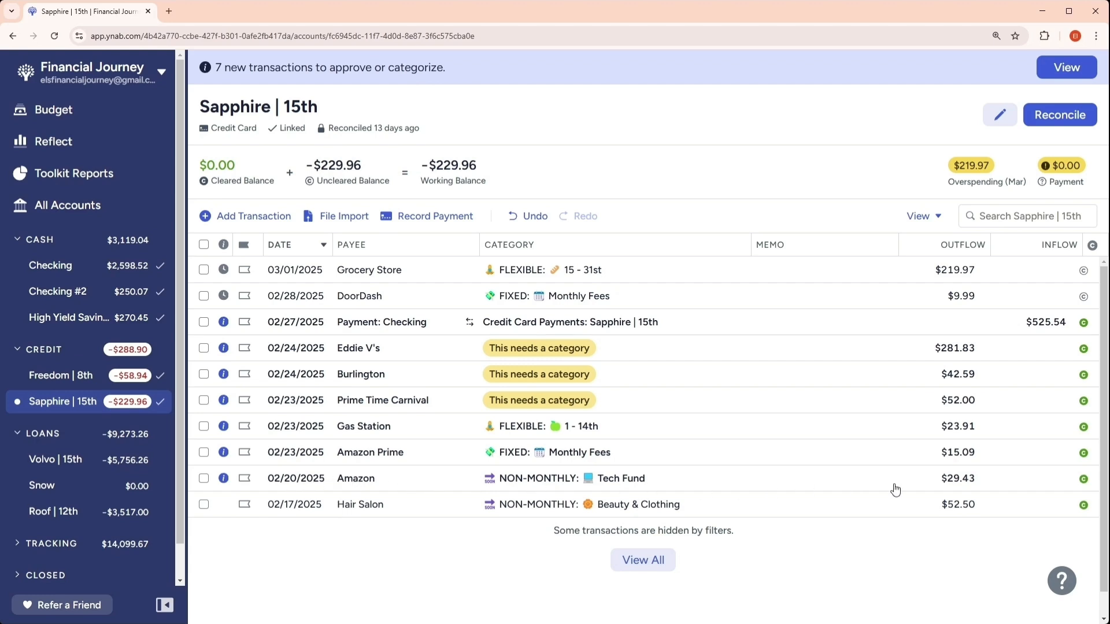
- Change the 02/20/2025 Amazon transaction's category to Wellness under FLEXIBLE, approve and deselect it, and approve the 02/23/2025 Amazon Prime transaction
left_click(595, 482)
left_click(596, 483)
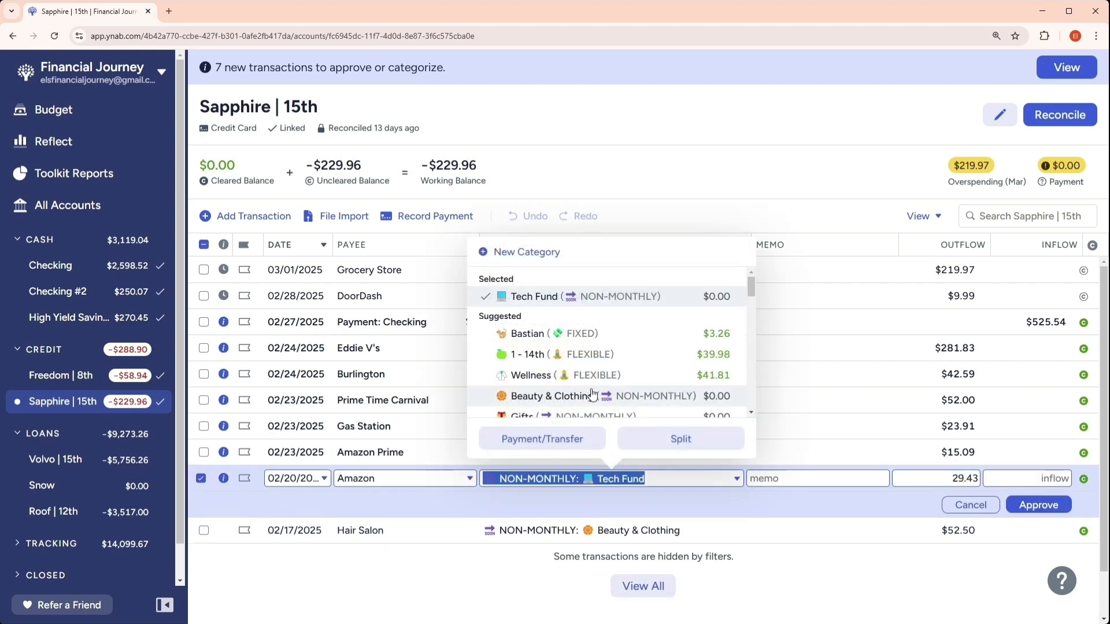
scroll(594, 397, "down", 2)
scroll(595, 397, "down", 2)
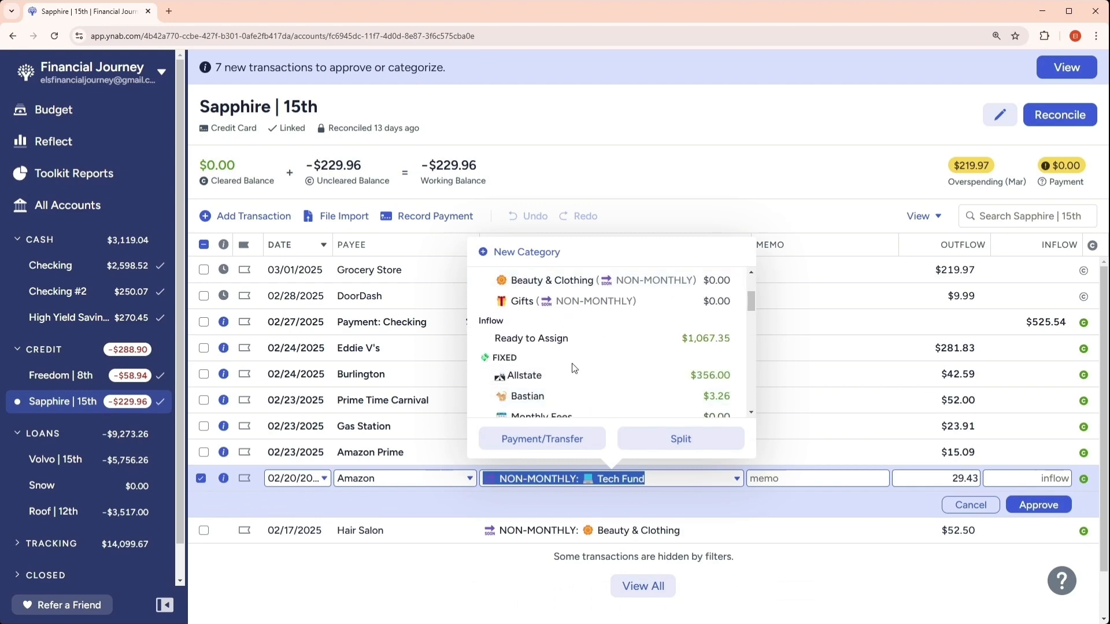
scroll(572, 366, "up", 2)
left_click(567, 318)
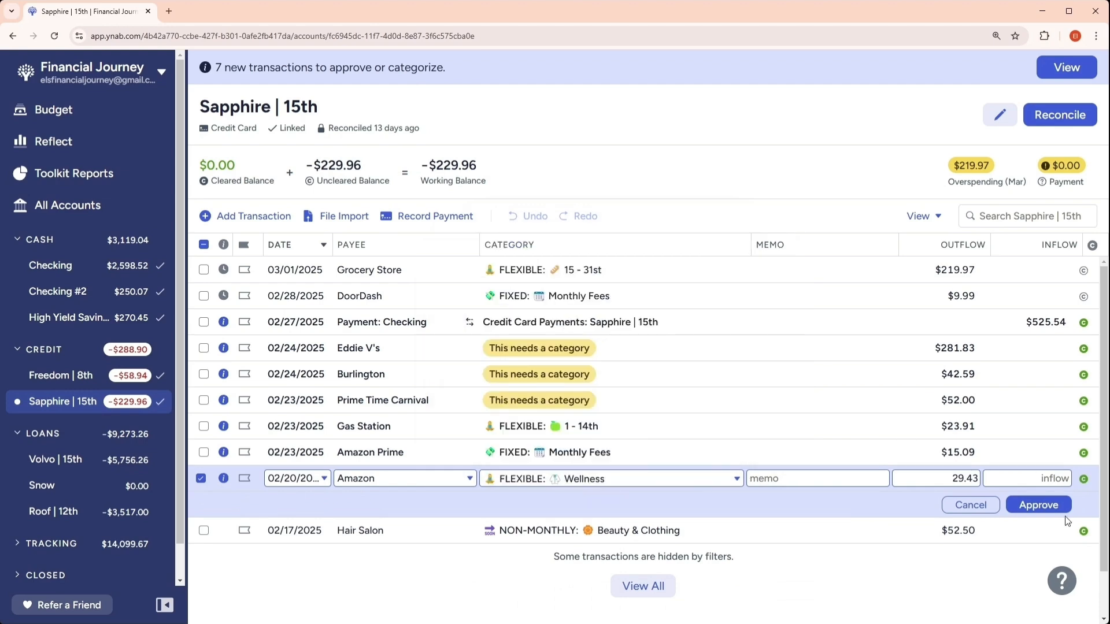
left_click(1038, 504)
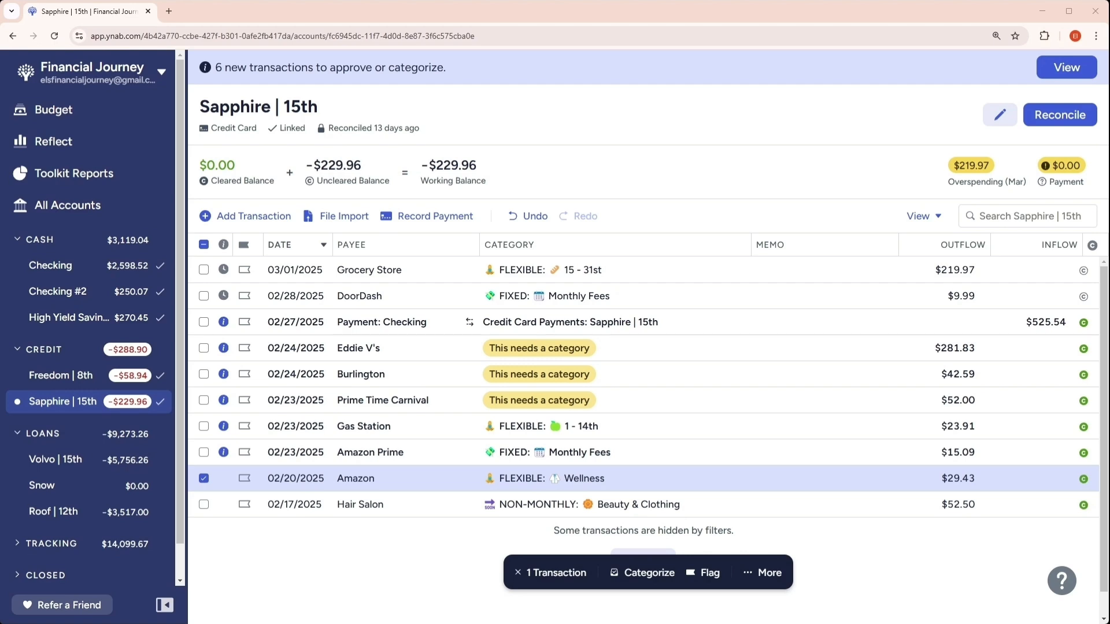
left_click(204, 478)
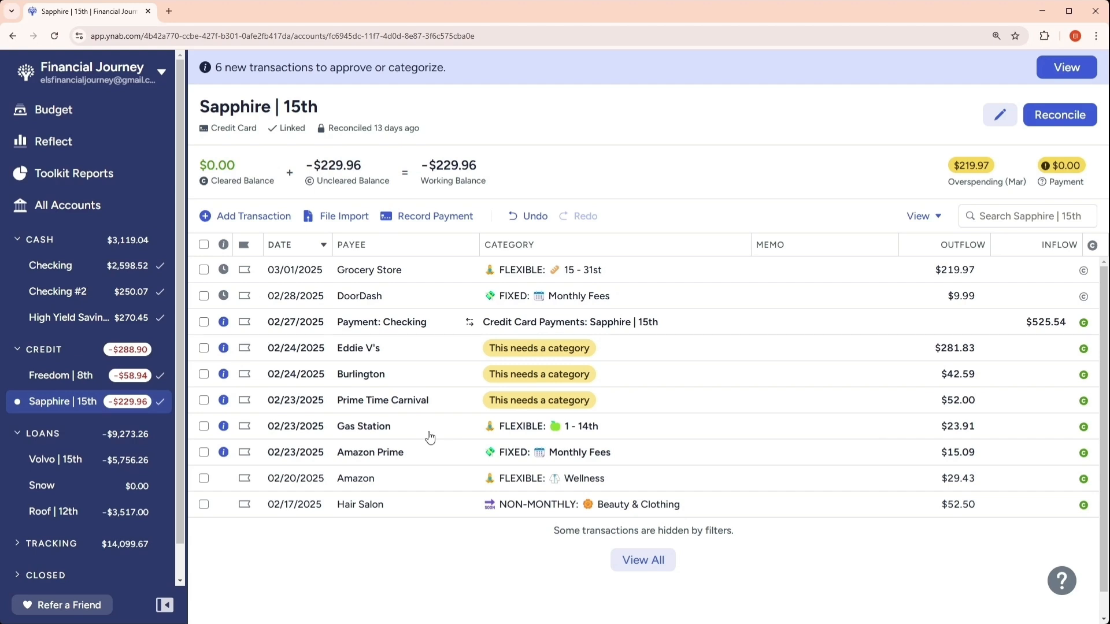
left_click(223, 452)
left_click(249, 492)
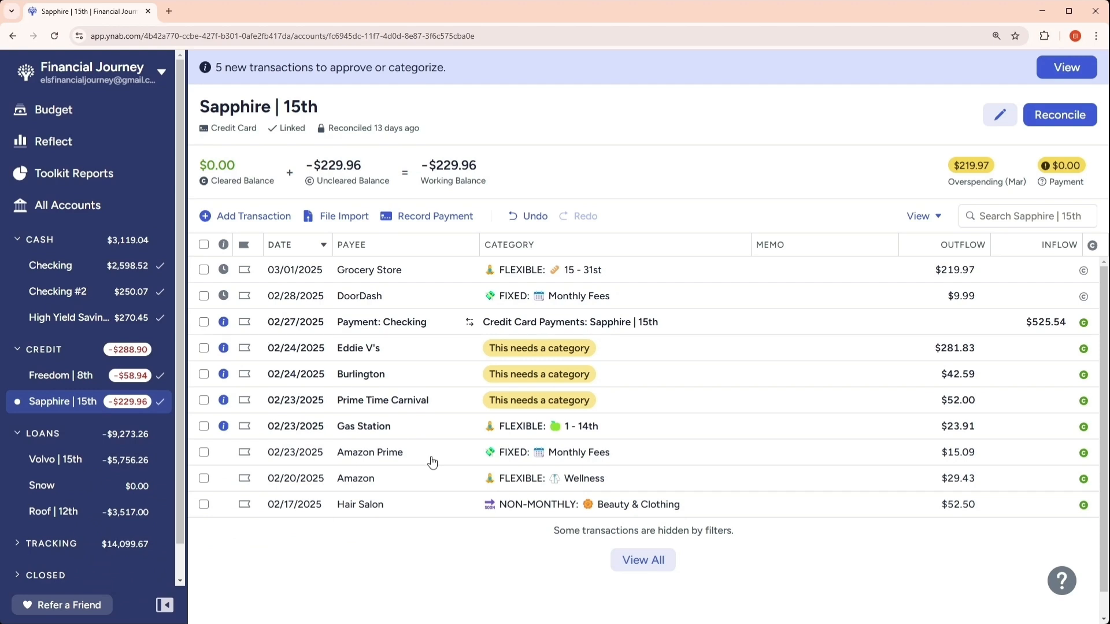
- Change the 02/23/2025 Gas Station transaction's category to Travel Fund under NON-MONTHLY, approve it and deselect it
left_click(536, 432)
left_click(536, 433)
scroll(543, 359, "down", 2)
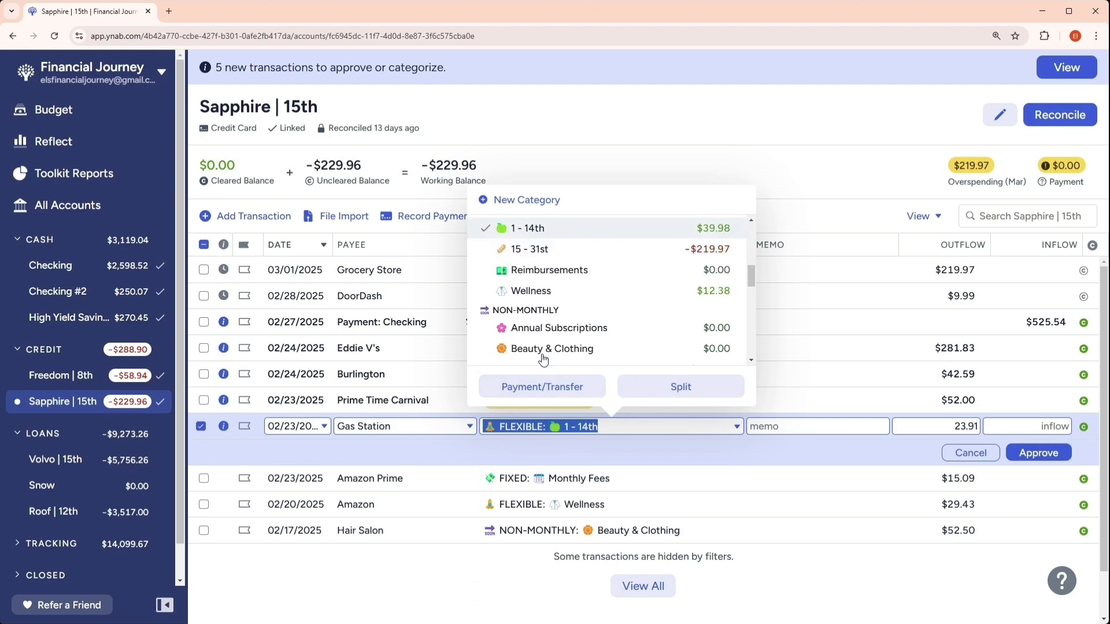
scroll(543, 359, "down", 3)
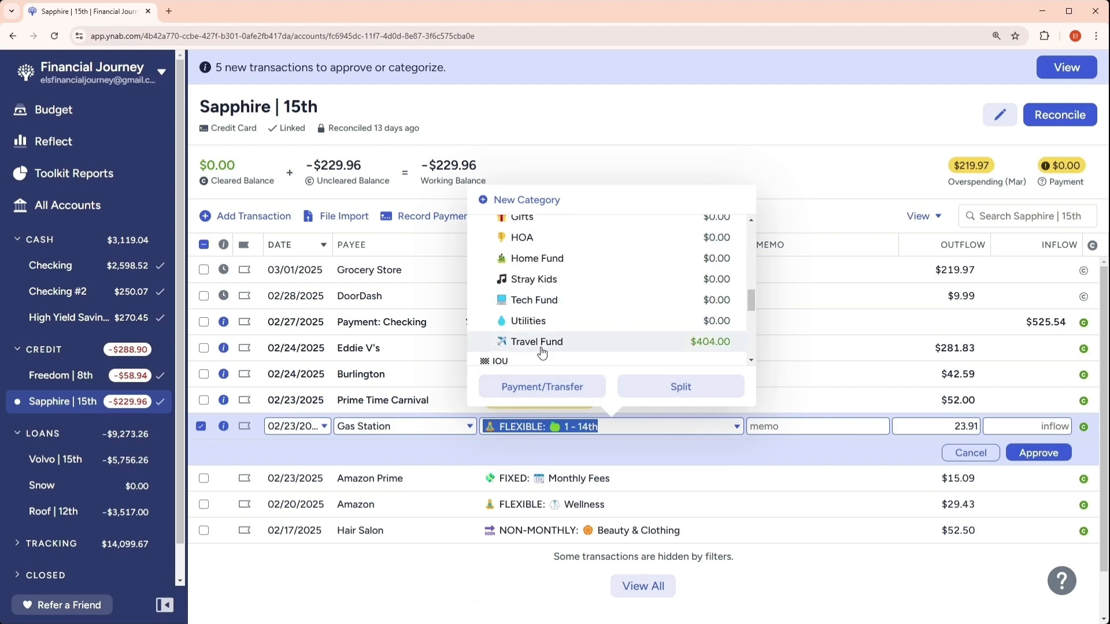
scroll(542, 347, "down", 1)
left_click(567, 284)
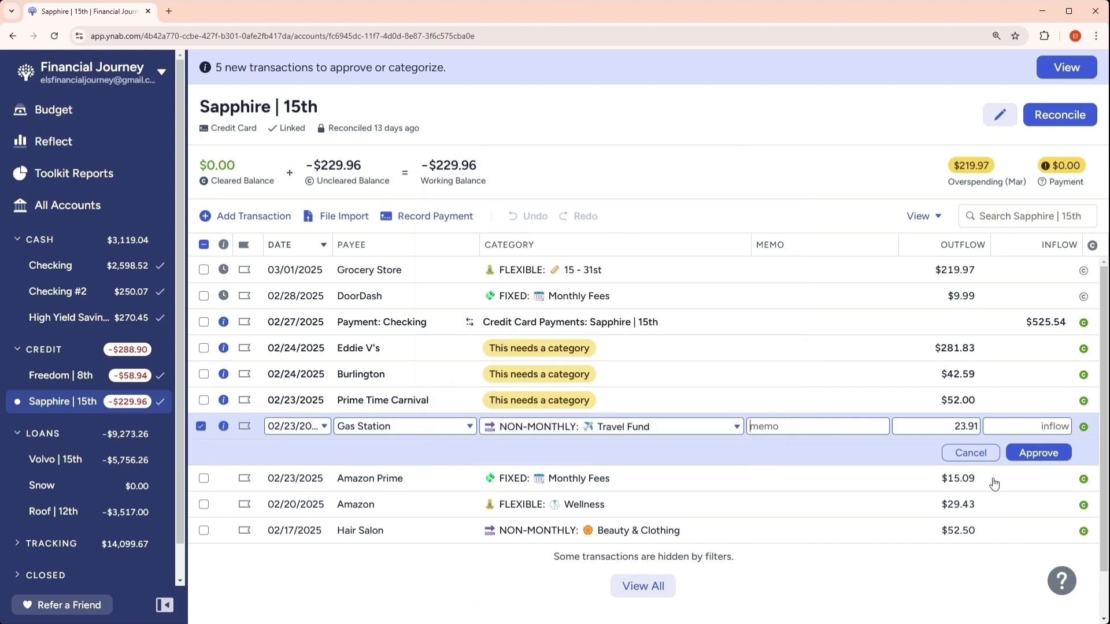
left_click(1039, 453)
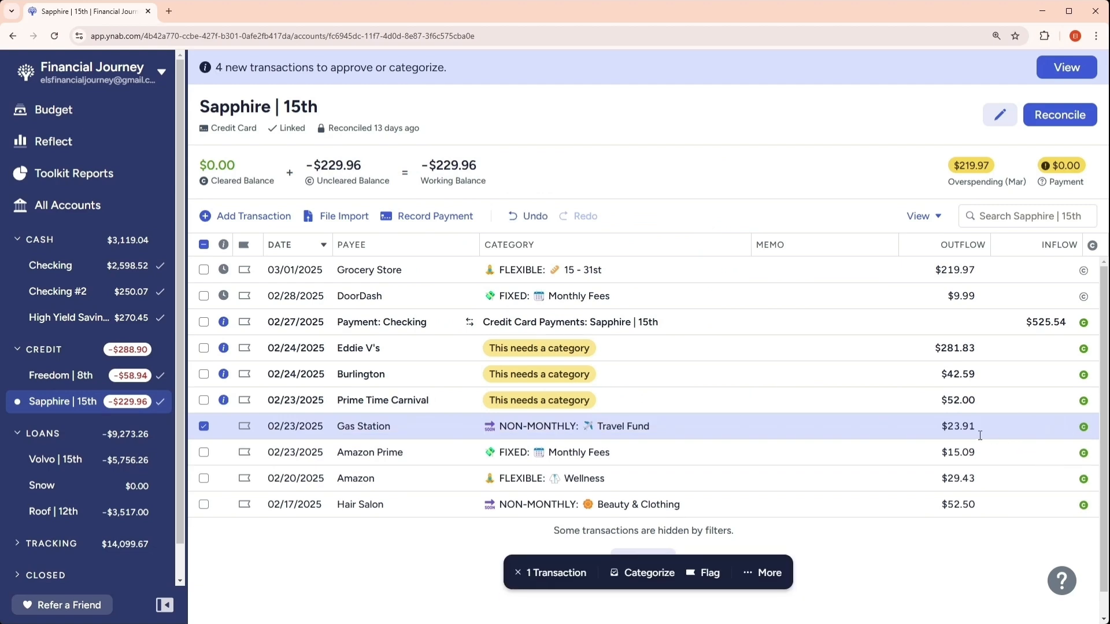
left_click(203, 428)
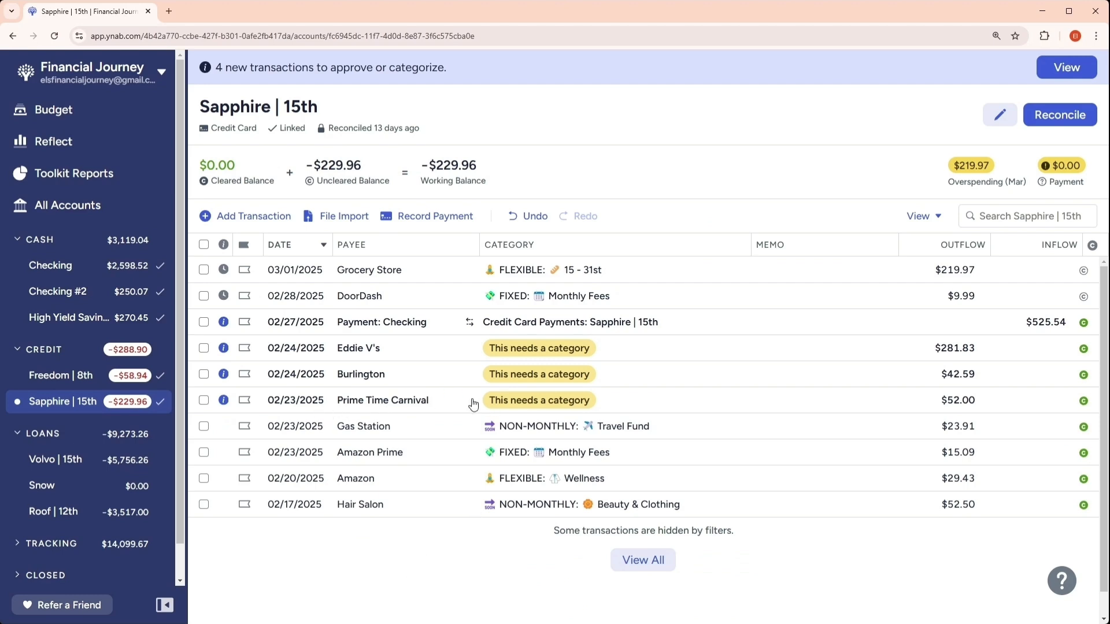
- Categorize the 02/23/2025 Prime Time Carnival transaction as Travel Fund under NON-MONTHLY, approve it and deselect it
left_click(522, 400)
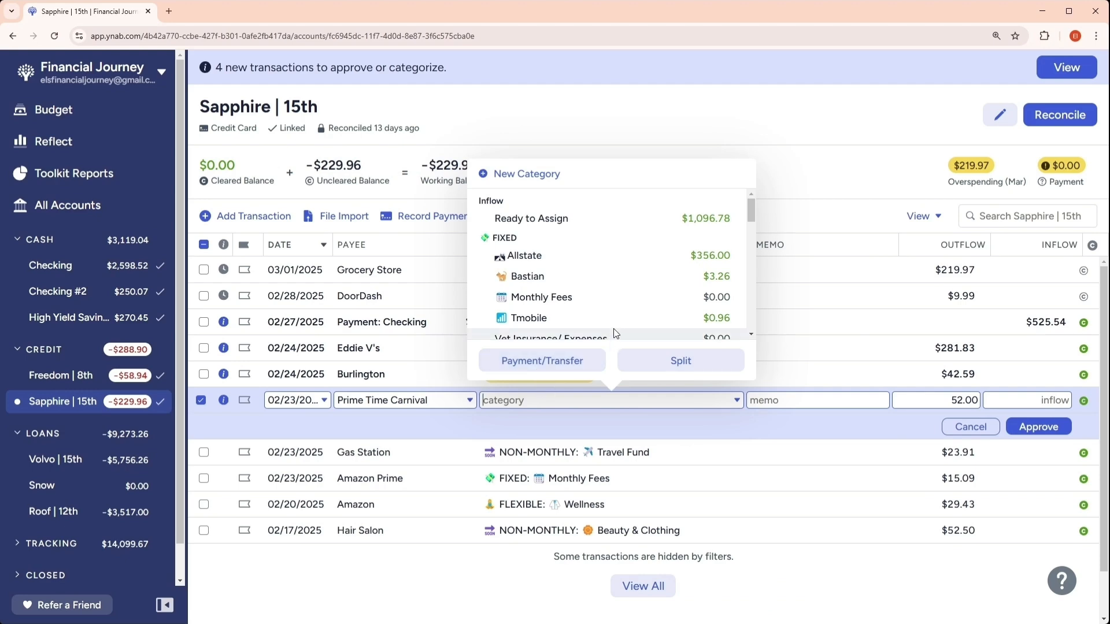
scroll(614, 334, "down", 3)
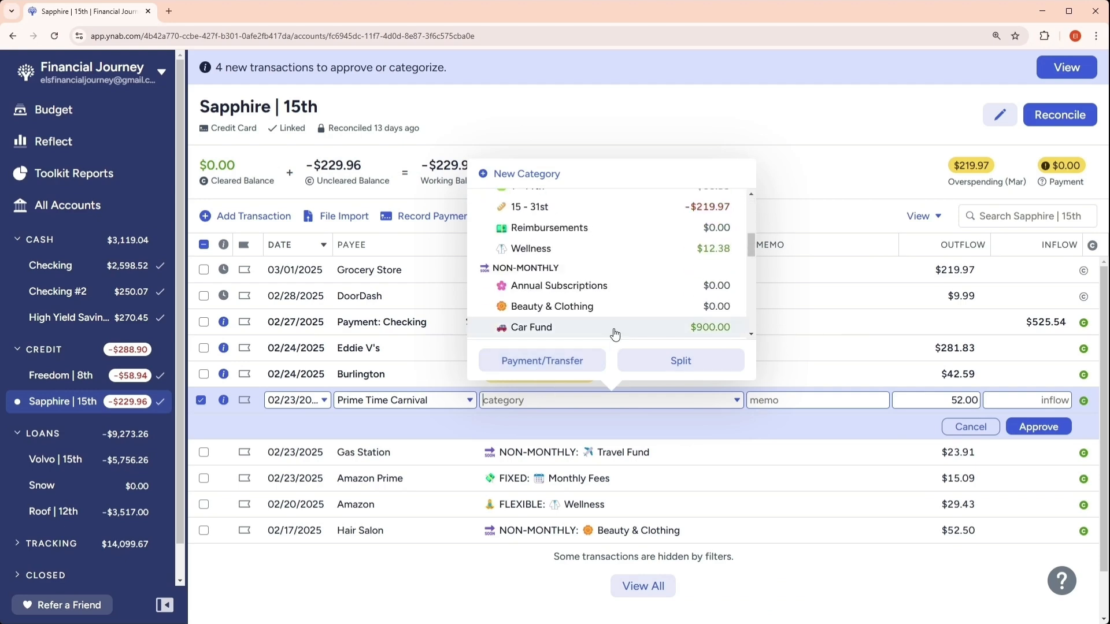
scroll(610, 301, "down", 4)
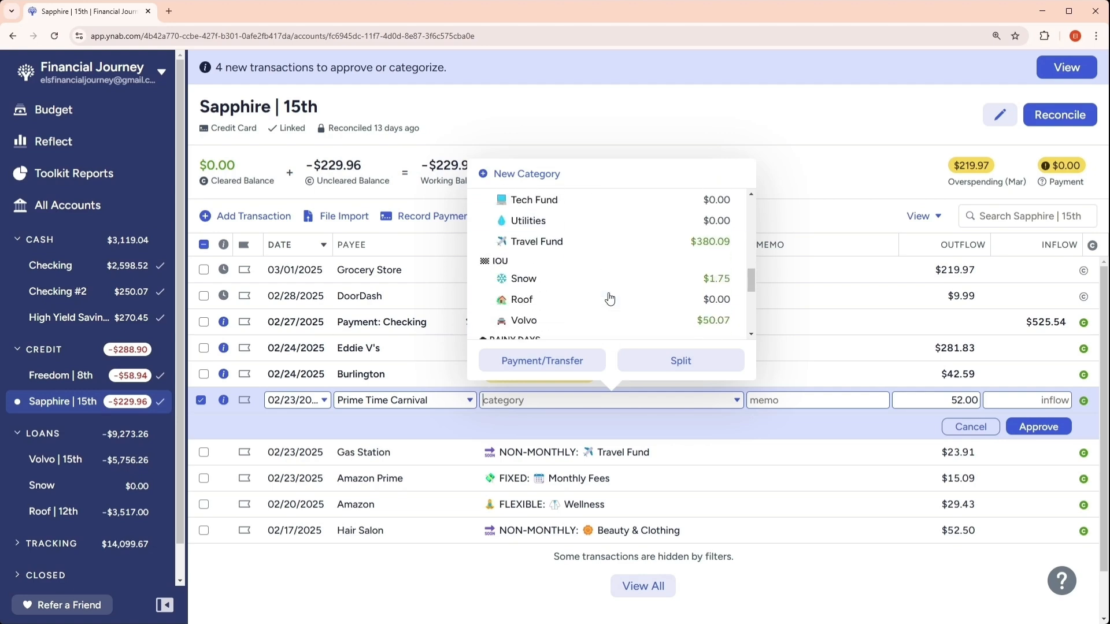
left_click(605, 247)
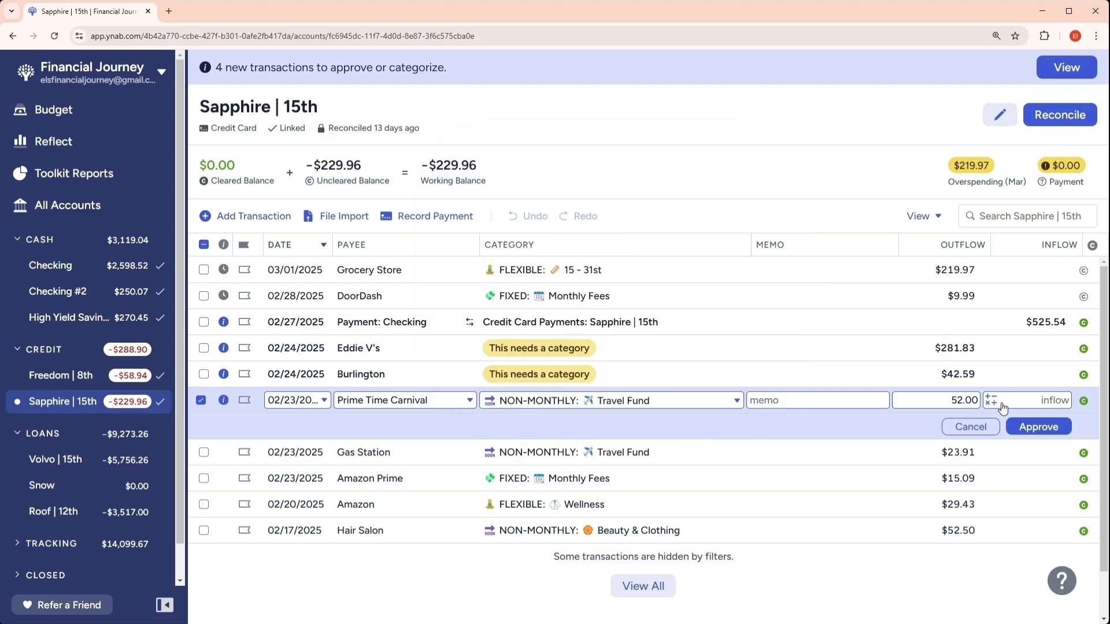
left_click(1029, 427)
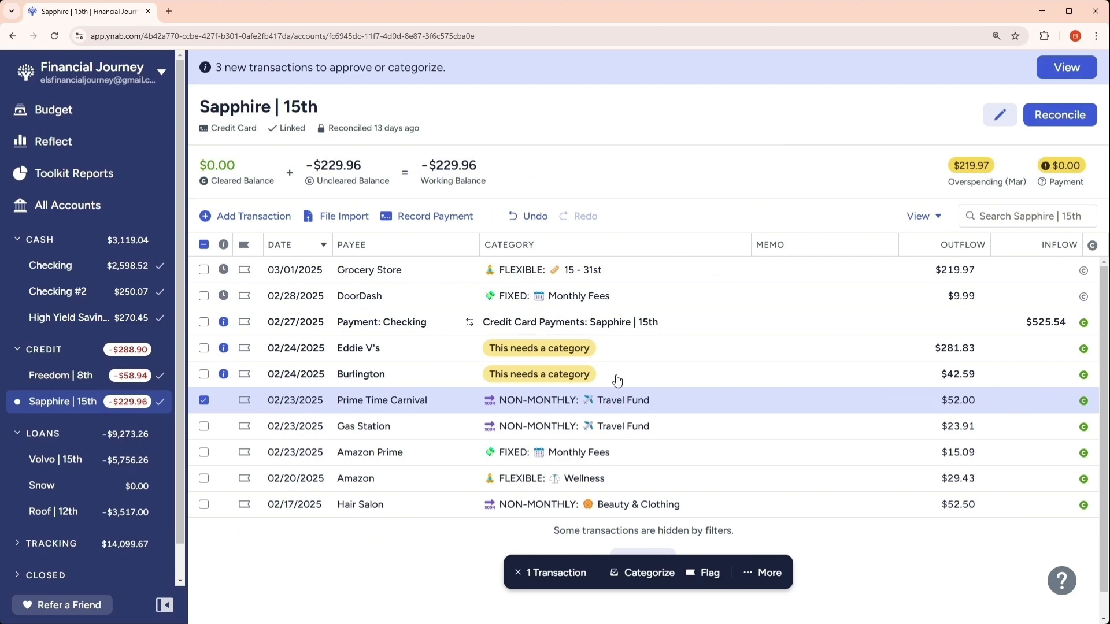
left_click(204, 400)
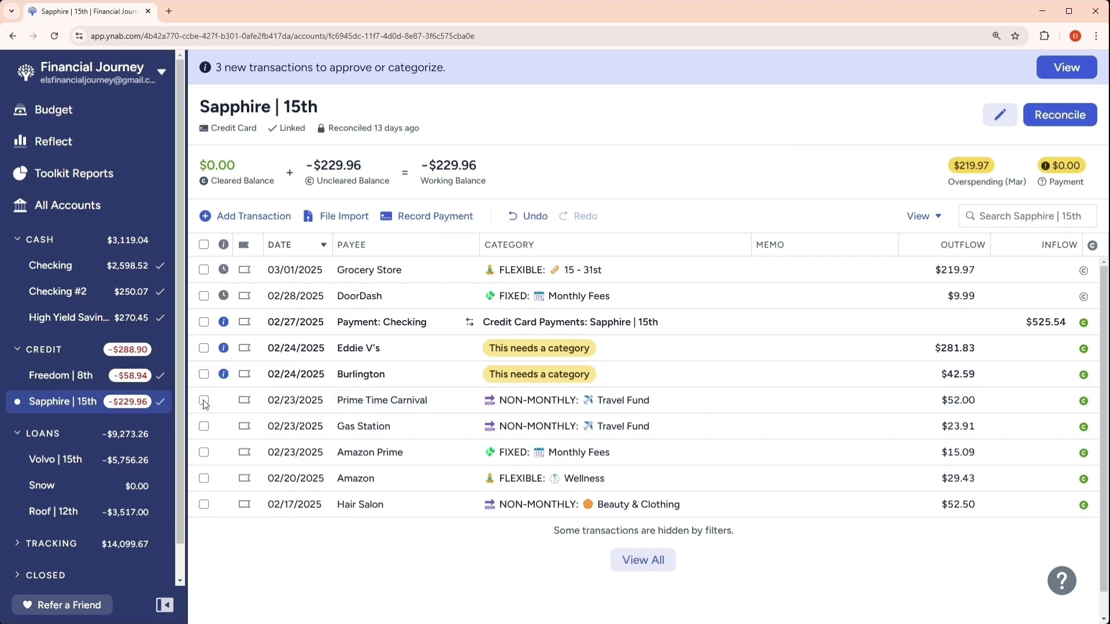
- Assign the 02/24/2025 Burlington transaction to the NON-MONTHLY Travel Fund category, approve it and deselect it
left_click(558, 374)
left_click(557, 374)
scroll(642, 471, "down", 10)
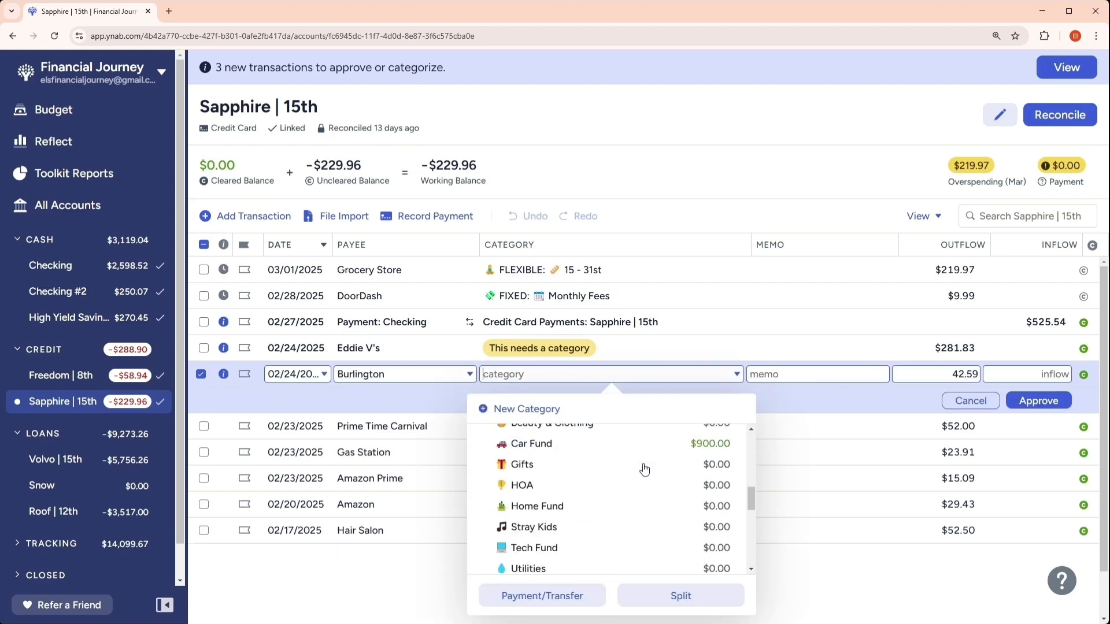
scroll(644, 469, "down", 3)
left_click(602, 480)
left_click(1039, 400)
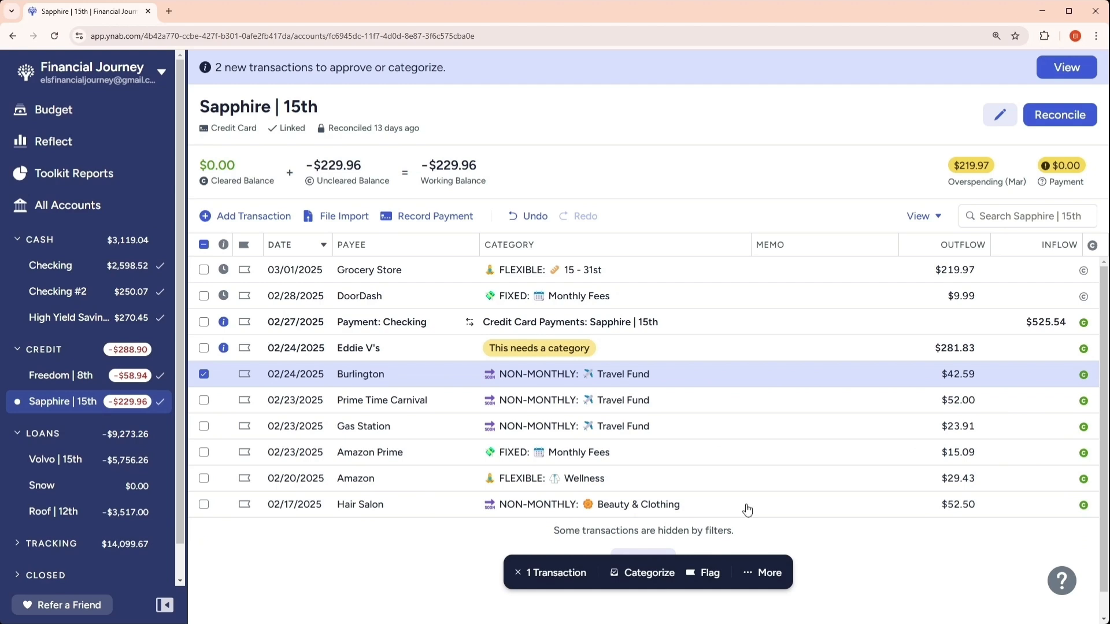
left_click(205, 375)
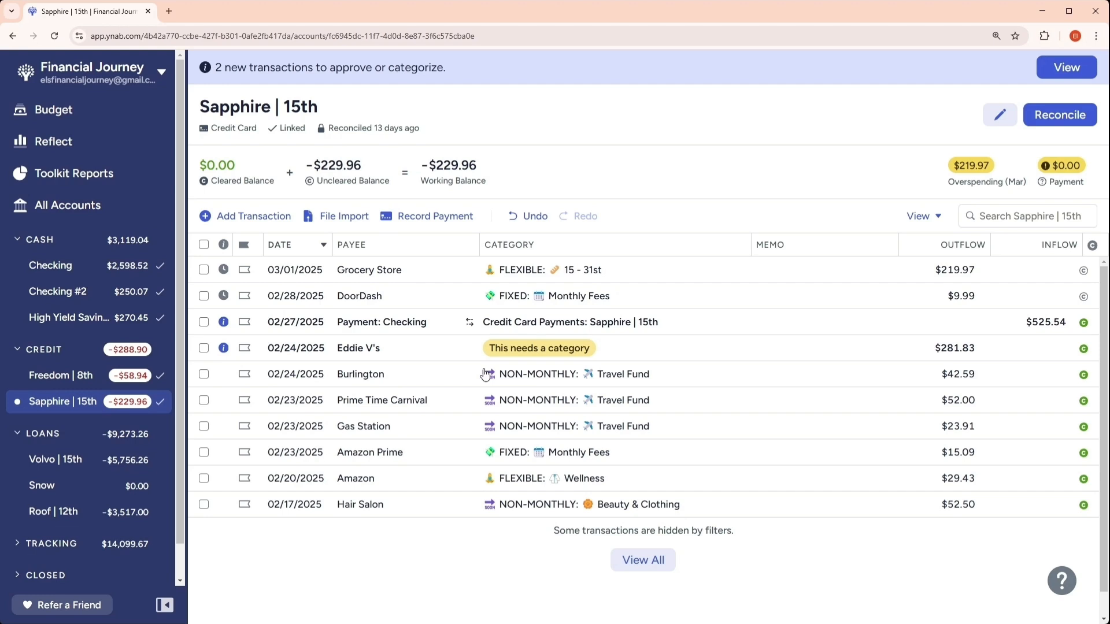
- Assign the 02/24/2025 Eddie V's transaction to the NON-MONTHLY Travel Fund category, approve it and deselect it
left_click(571, 347)
left_click(572, 345)
scroll(606, 460, "down", 6)
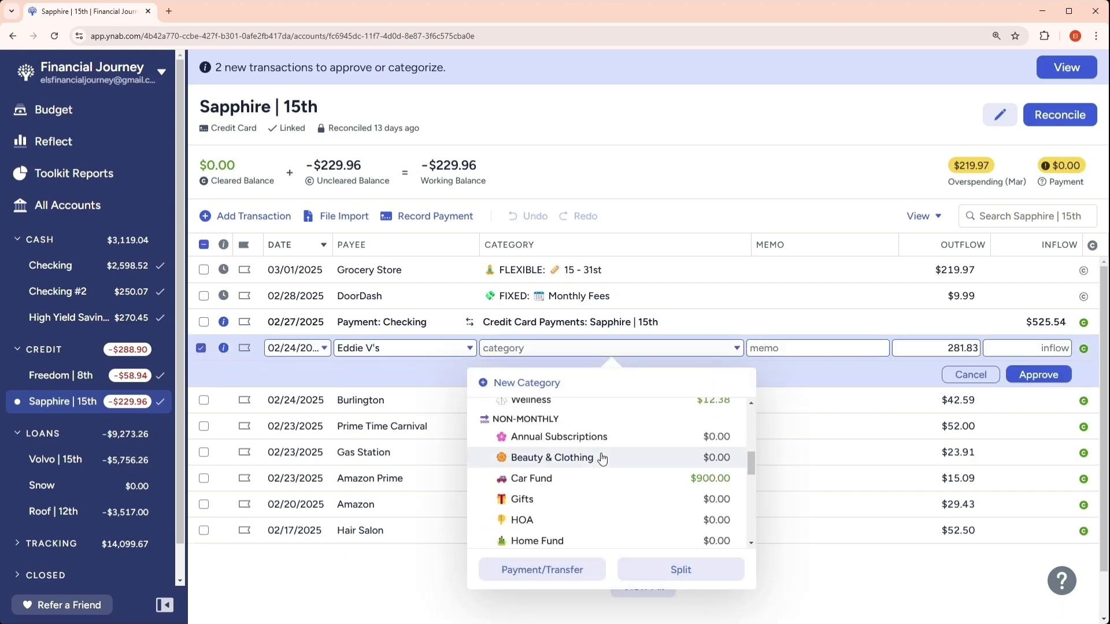
scroll(601, 458, "down", 3)
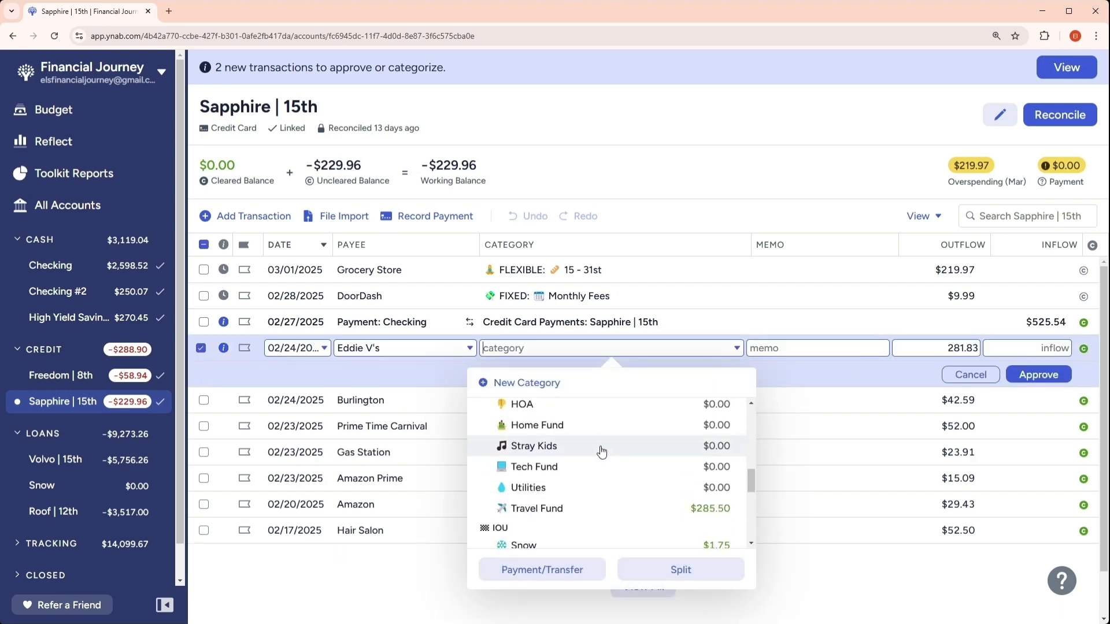
left_click(599, 511)
left_click(1028, 375)
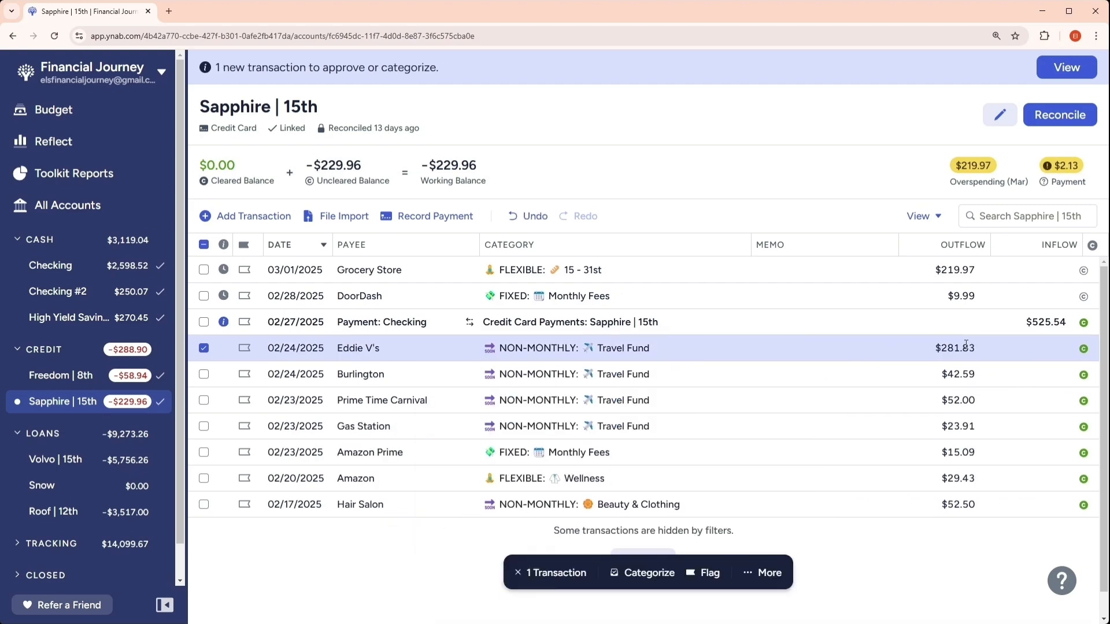
left_click(203, 348)
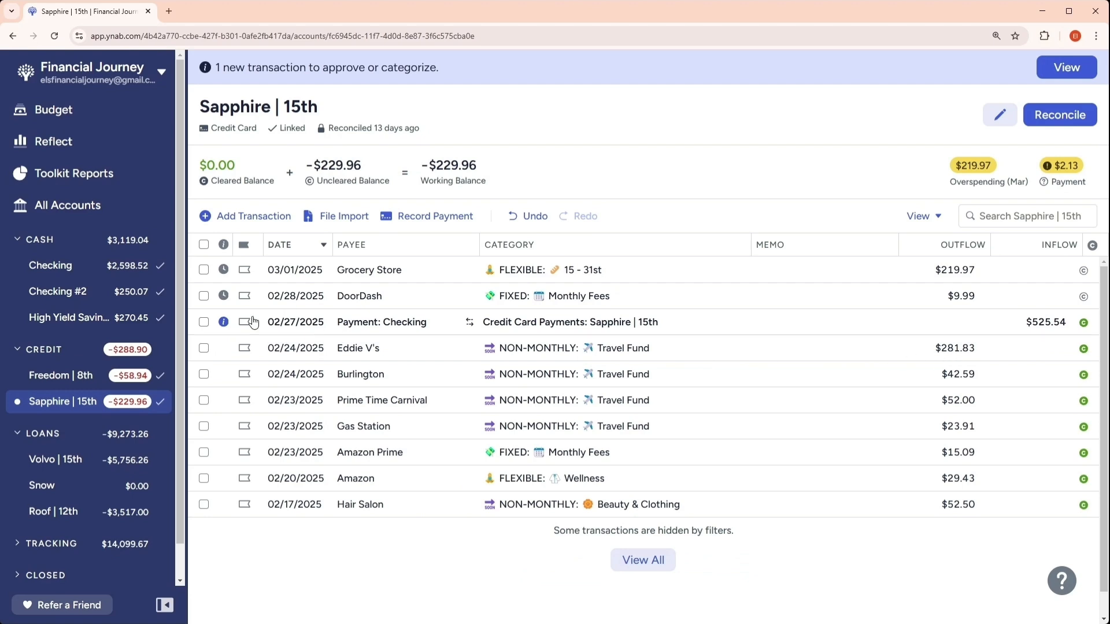
- Show all transactions in the Checking account and change the 02/23/2025 Zelle inflow's category to Reimbursements under FLEXIBLE
left_click(78, 275)
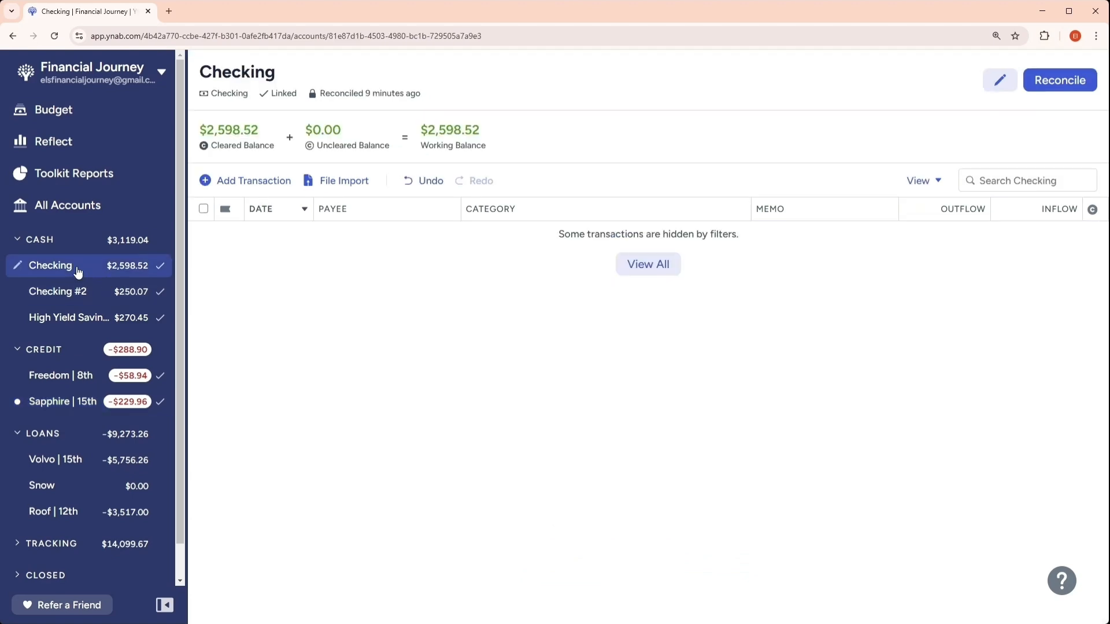
left_click(669, 266)
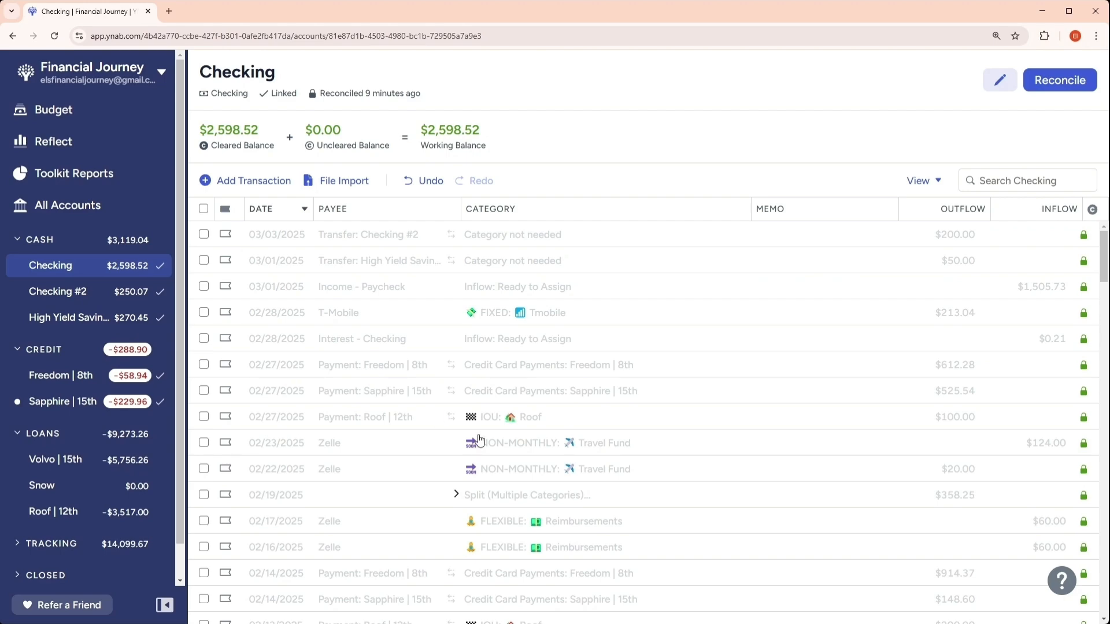
left_click(584, 453)
left_click(614, 445)
scroll(598, 355, "down", 2)
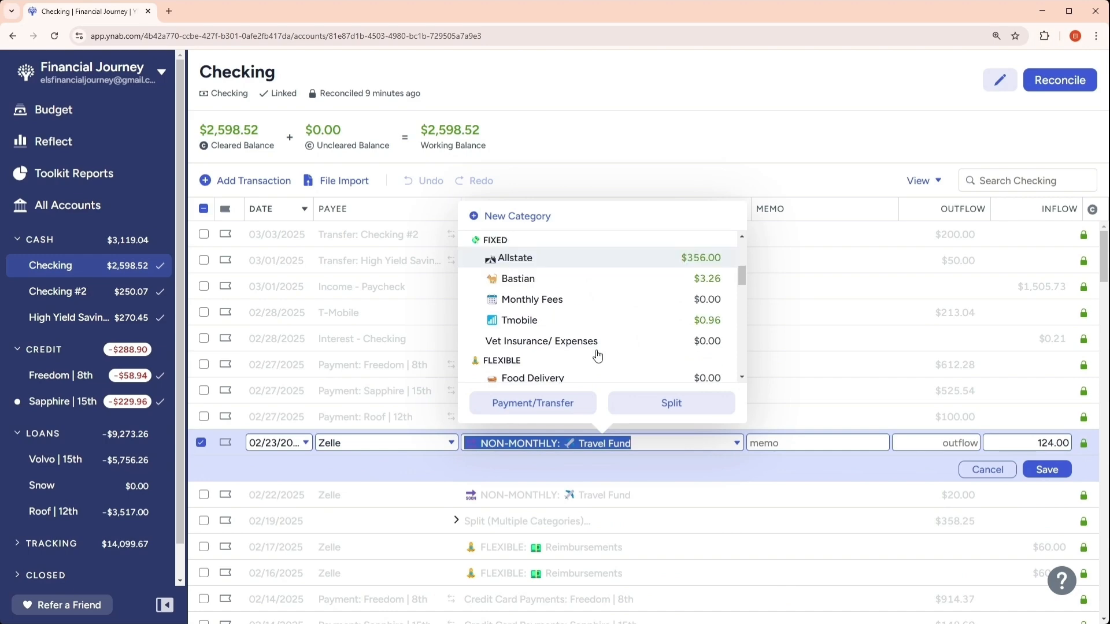
scroll(595, 347, "up", 2)
left_click(595, 340)
left_click(1056, 478)
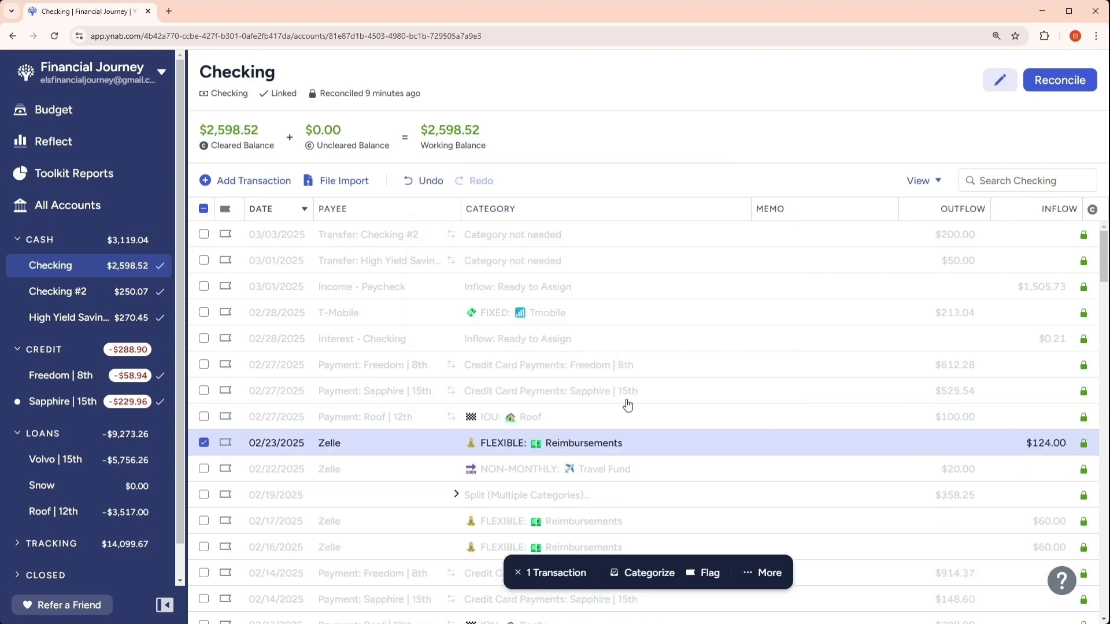
- In the Sapphire | 15th account, split the Eddie V's transaction and give the first line the FLEXIBLE Reimbursements category with an outflow of 124
left_click(62, 409)
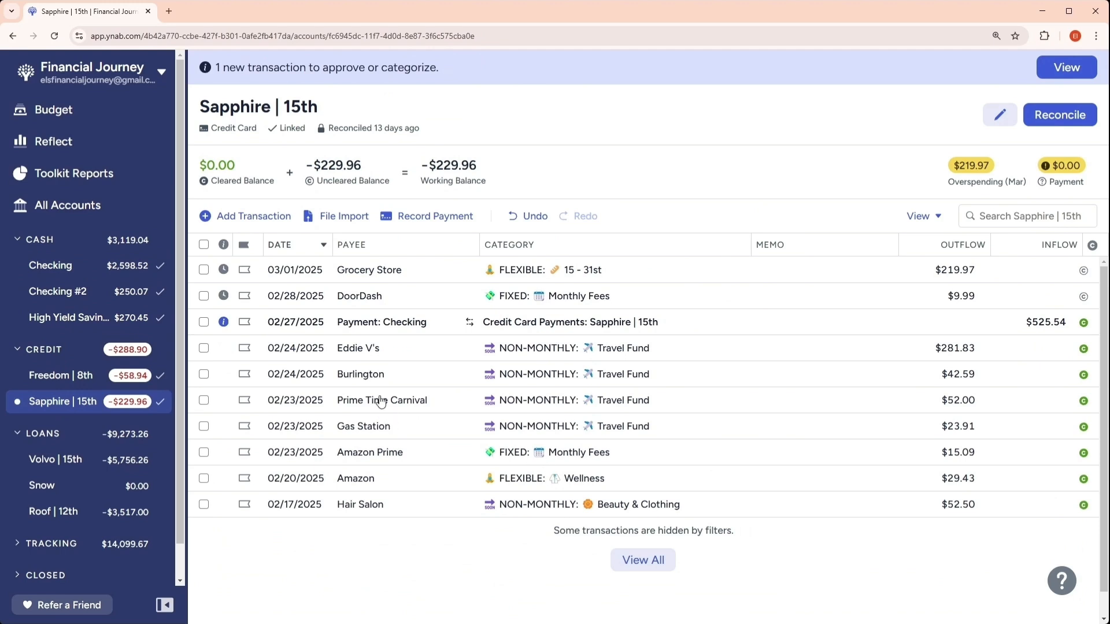
left_click(585, 348)
left_click(585, 348)
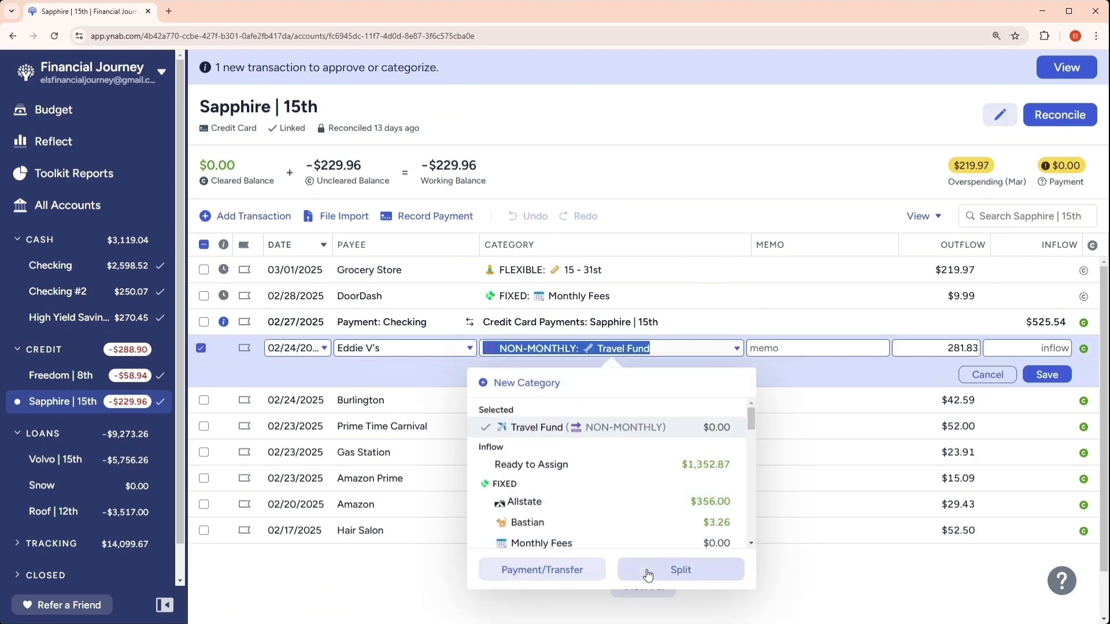
left_click(681, 569)
left_click(560, 374)
scroll(584, 451, "down", 5)
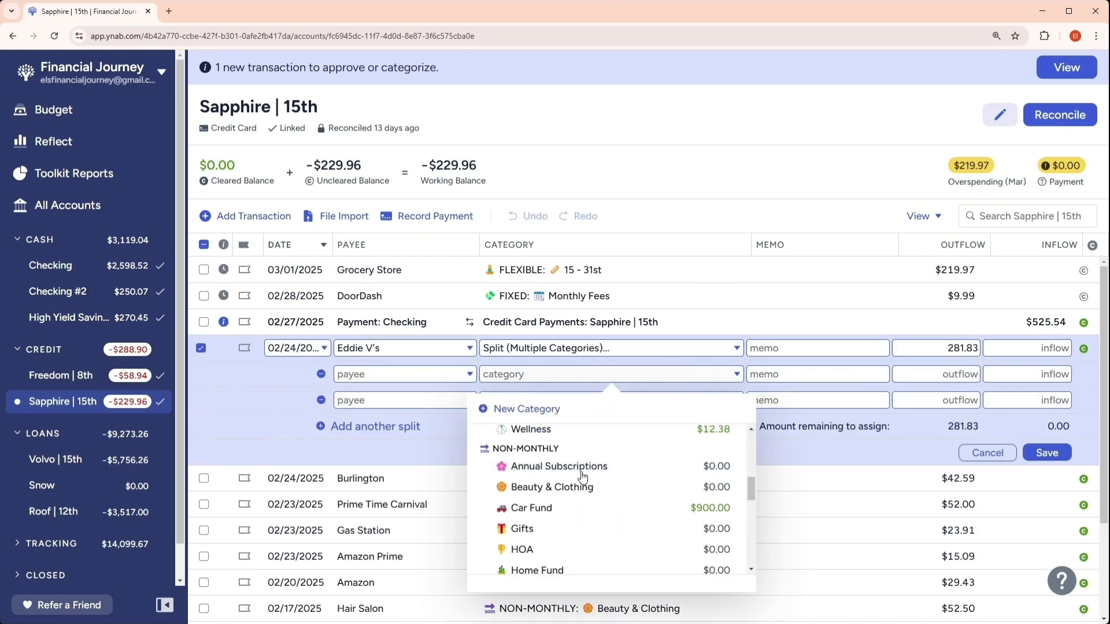
scroll(584, 471, "up", 3)
left_click(583, 523)
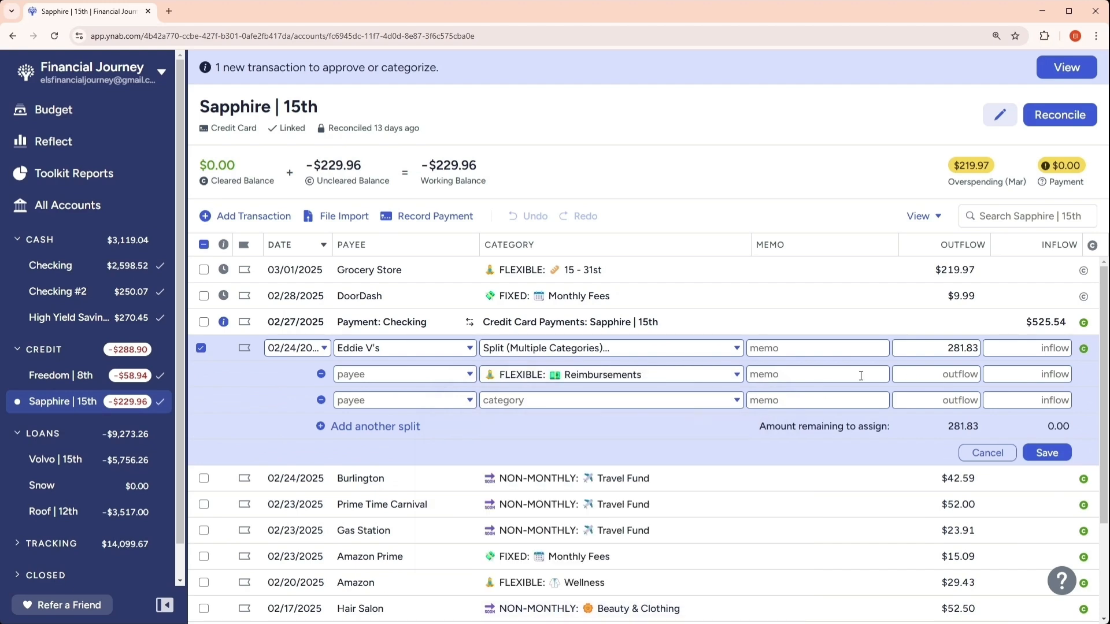
key("Tab")
type("1245")
key("BackSpace")
- Set the second split line to Travel Fund under NON-MONTHLY with an outflow of 157.83, save the transaction and collapse its split lines
left_click(642, 406)
scroll(608, 324, "down", 4)
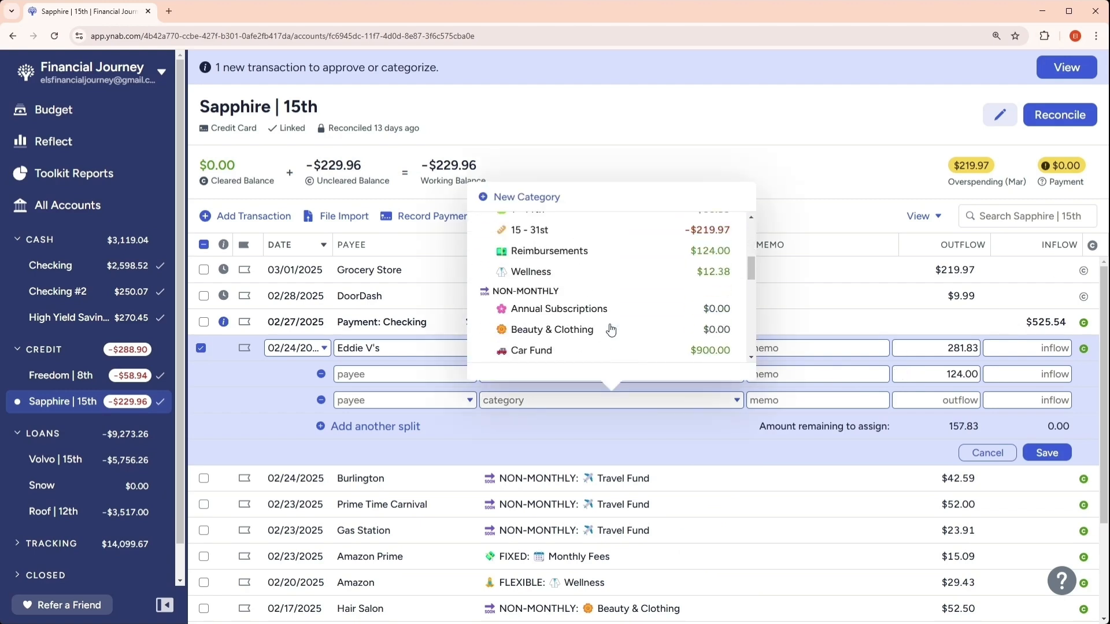
scroll(608, 324, "down", 6)
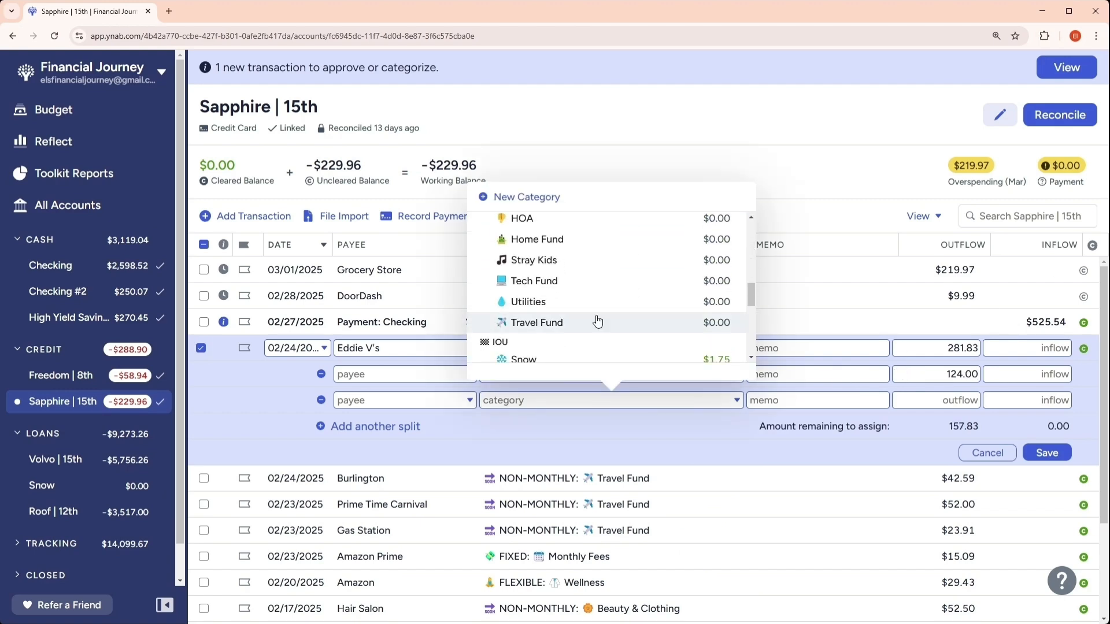
scroll(569, 318, "up", 3)
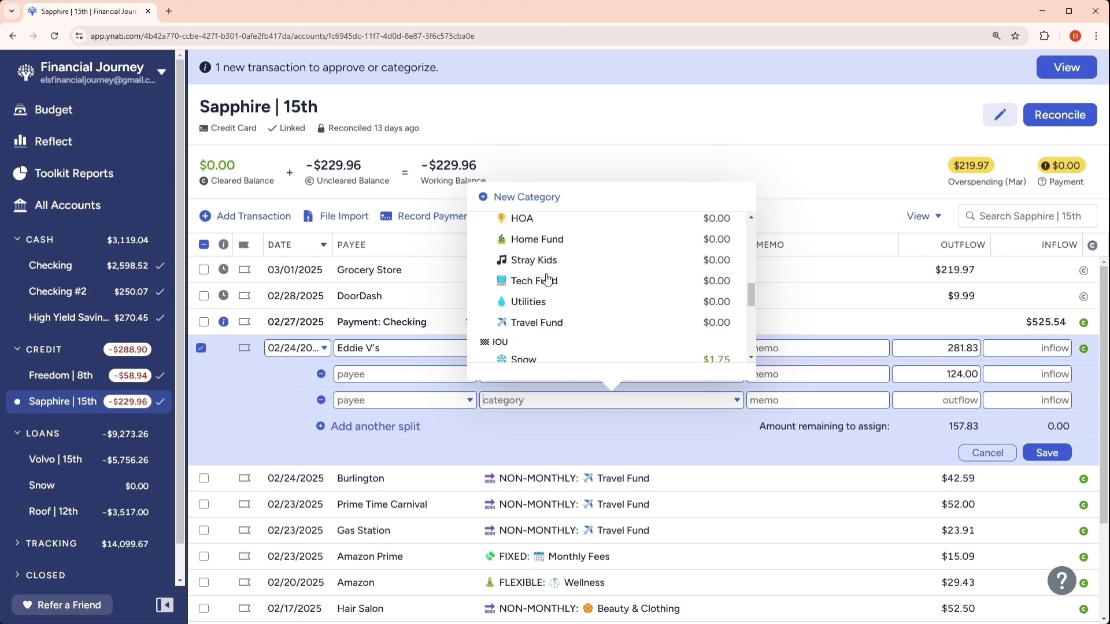
left_click(535, 322)
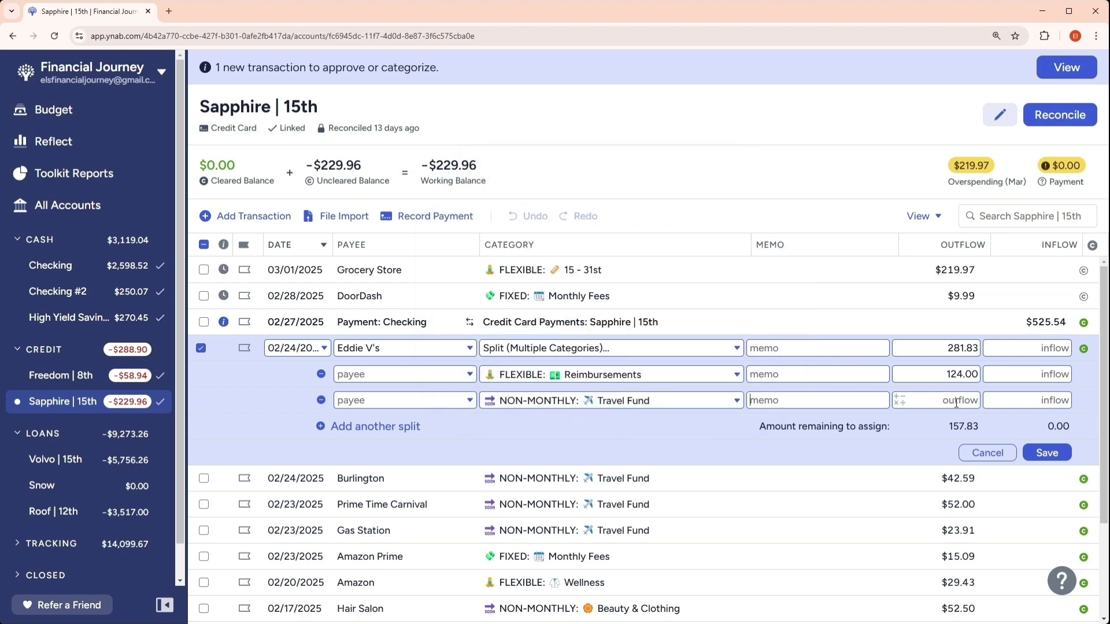
type("157.83")
left_click(1045, 453)
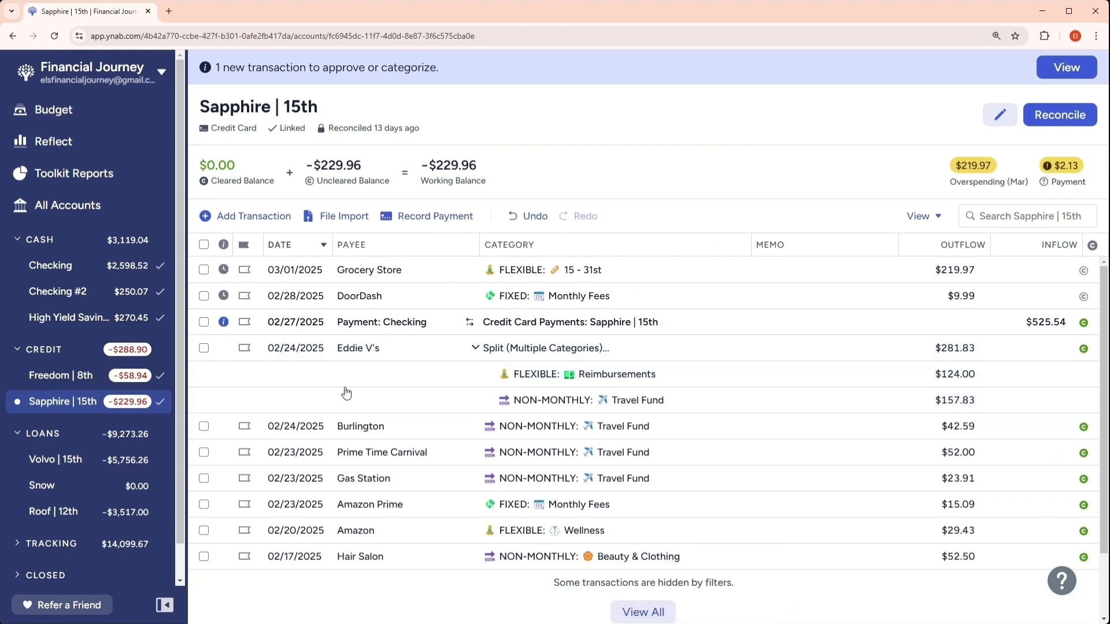
left_click(476, 349)
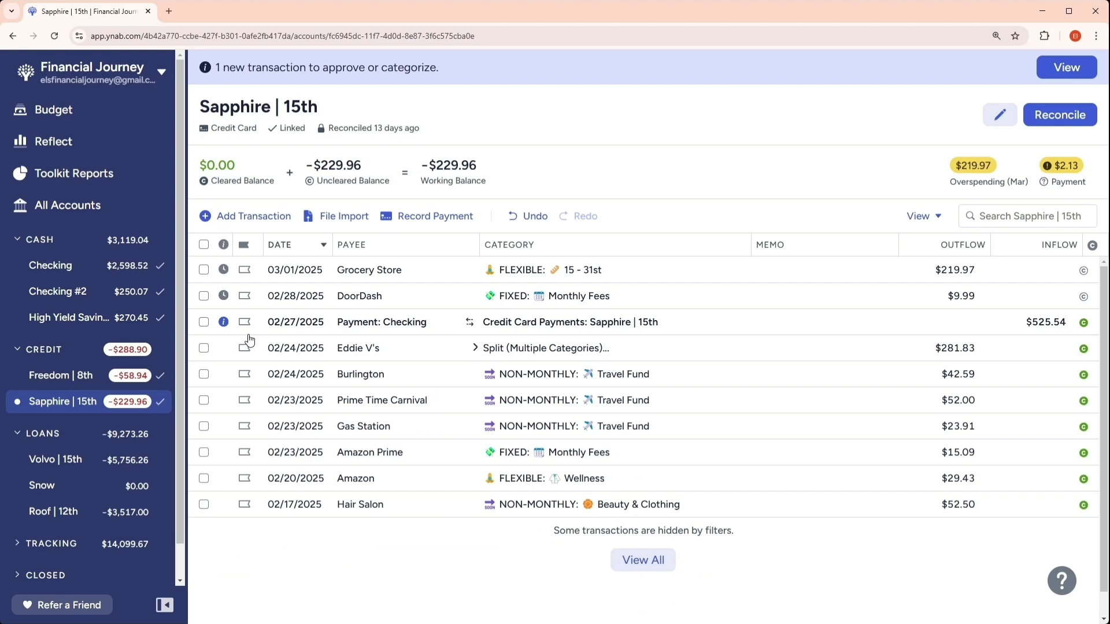
- Approve the 02/27/2025 Payment: Checking transaction and change the 03/01/2025 Grocery Store transaction's category to 1 - 14th under FLEXIBLE
left_click(223, 322)
left_click(282, 365)
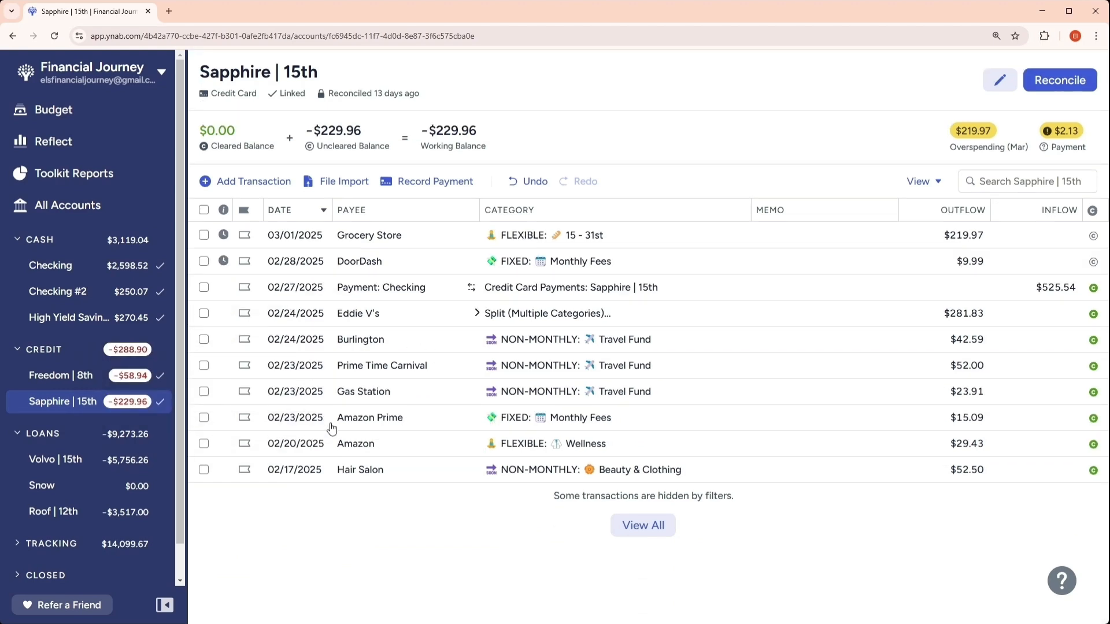
left_click(567, 238)
left_click(566, 238)
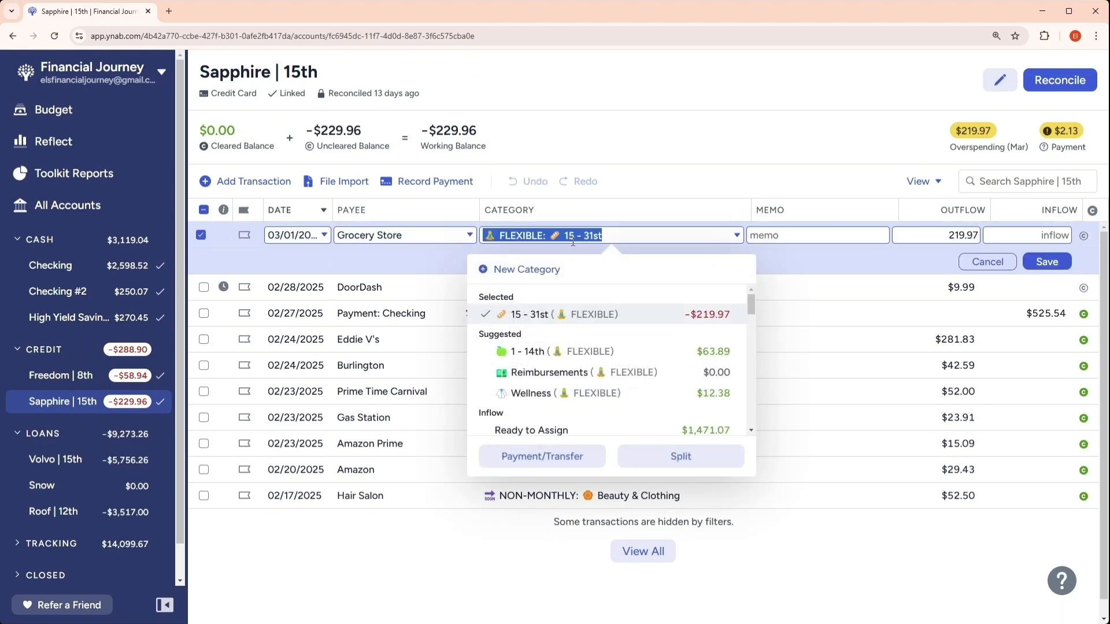
left_click(571, 349)
left_click(1049, 261)
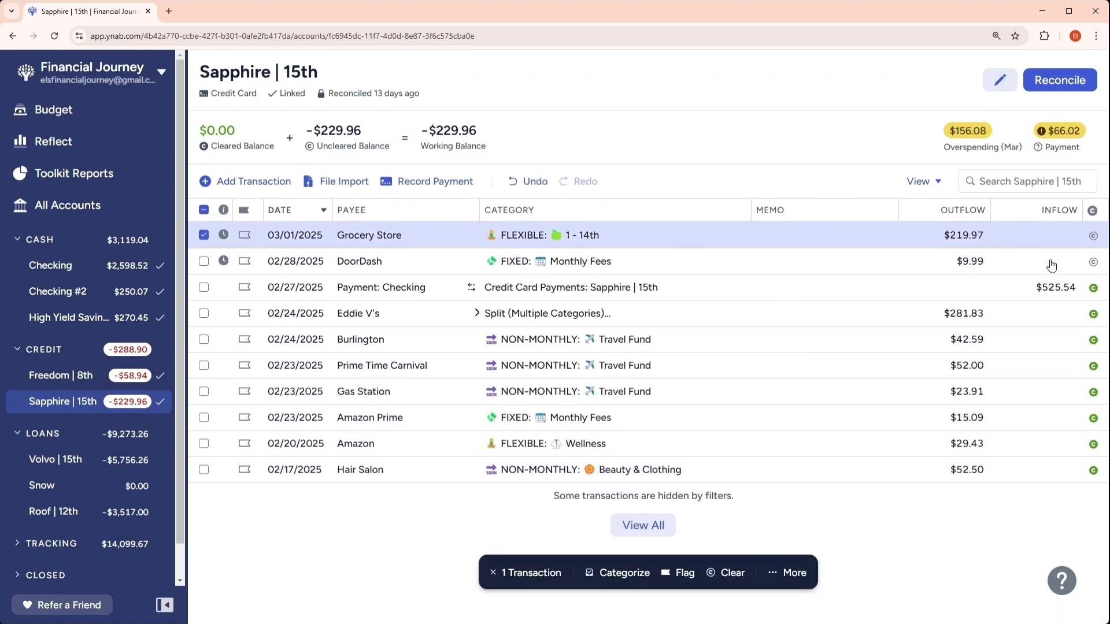
- Deselect the DoorDash transaction and reconcile the Sapphire | 15th account against its recent bank balance
left_click(289, 261)
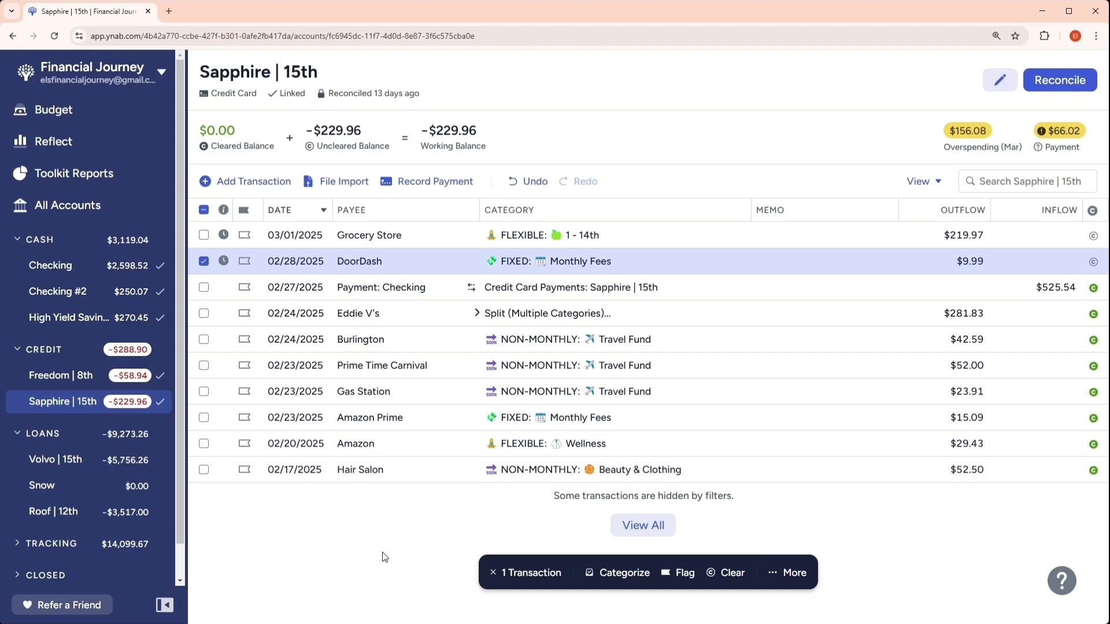
left_click(204, 261)
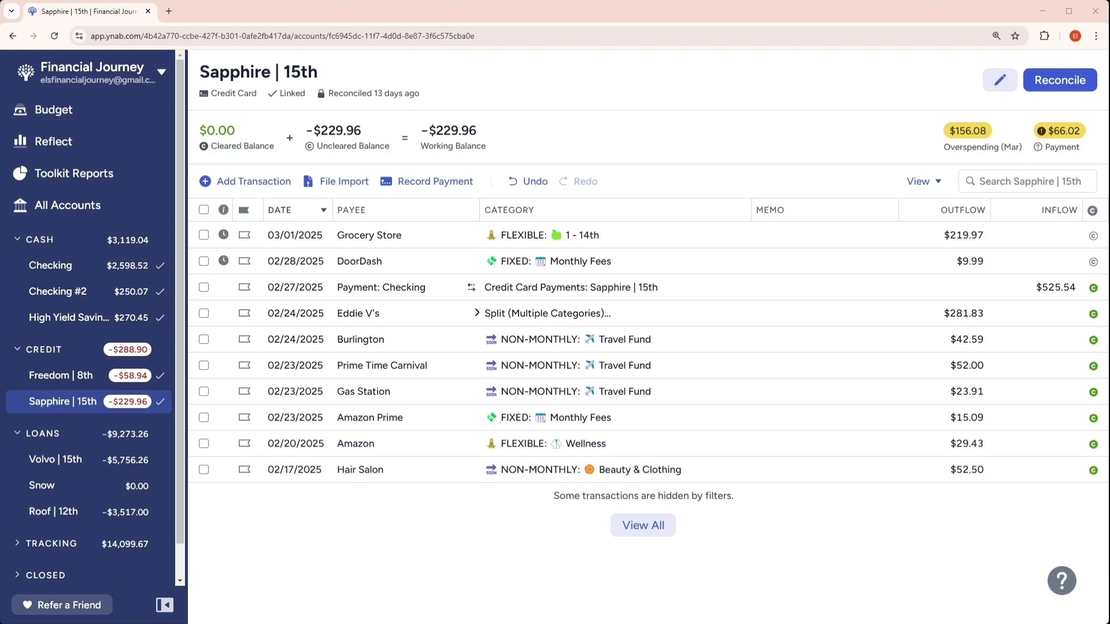
left_click(1075, 81)
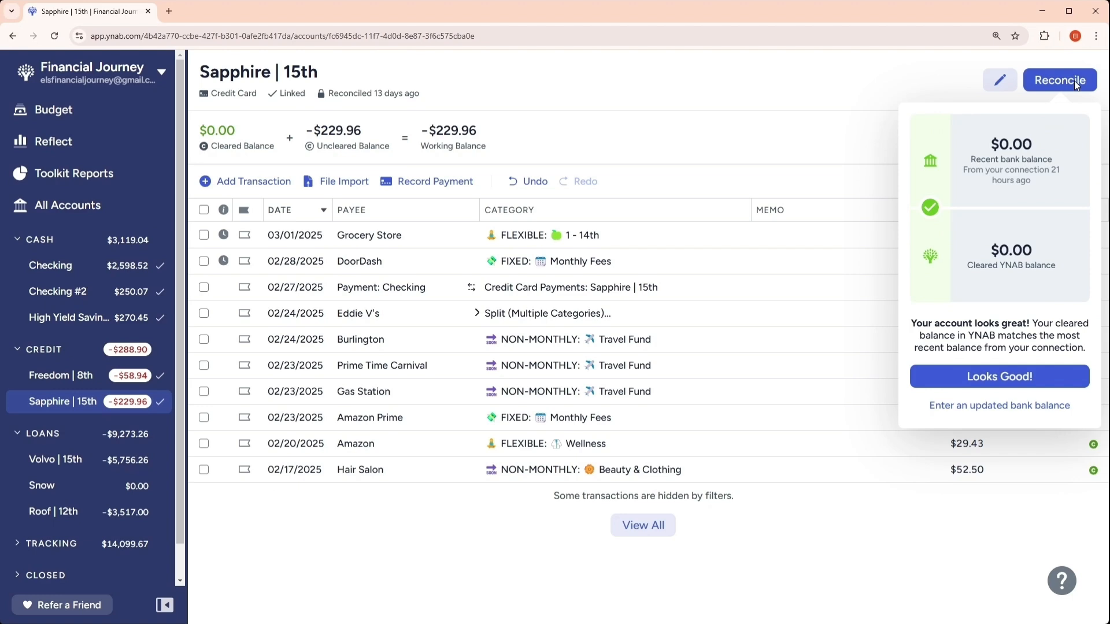
left_click(1029, 381)
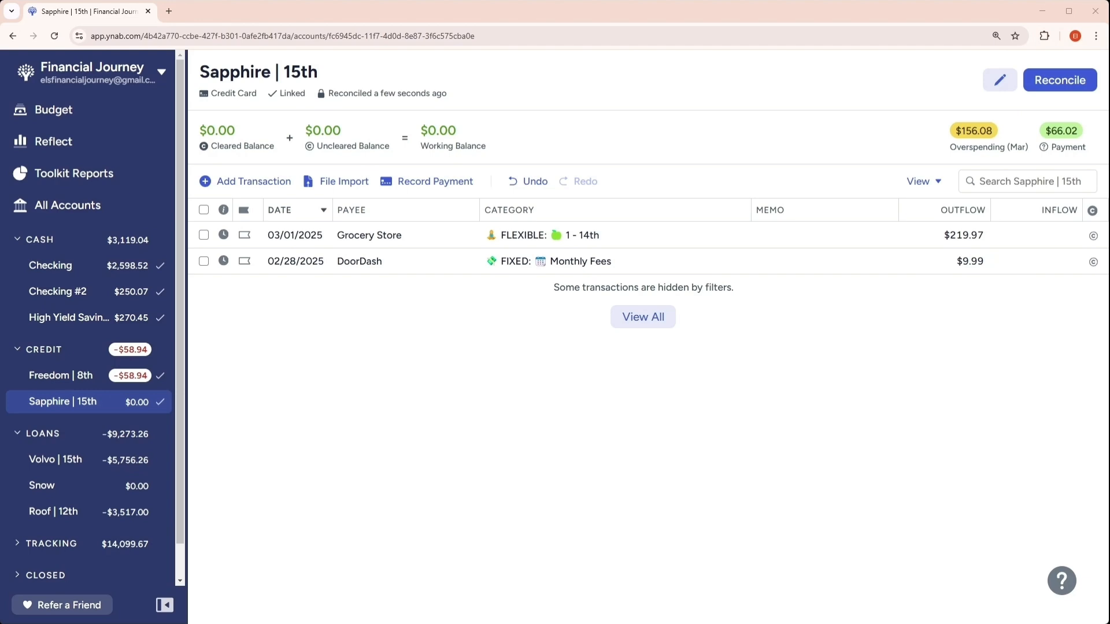
- Examine the Volvo | 15th loan's progress, its February 2025 payment and interest activity, and its remaining balance
left_click(82, 460)
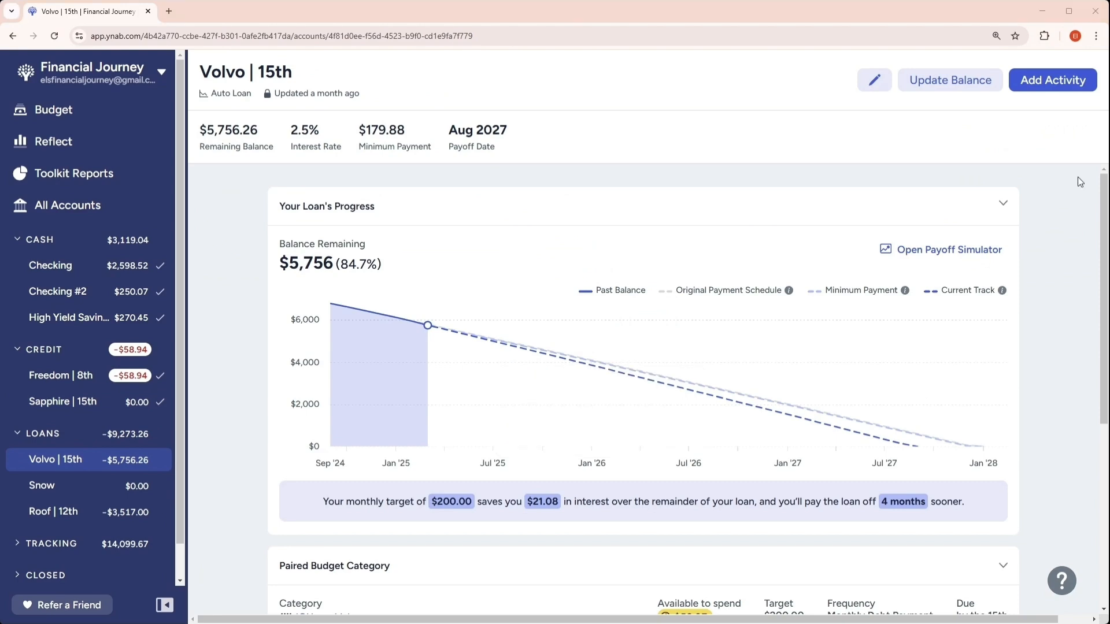
scroll(930, 237, "down", 3)
scroll(930, 237, "down", 3)
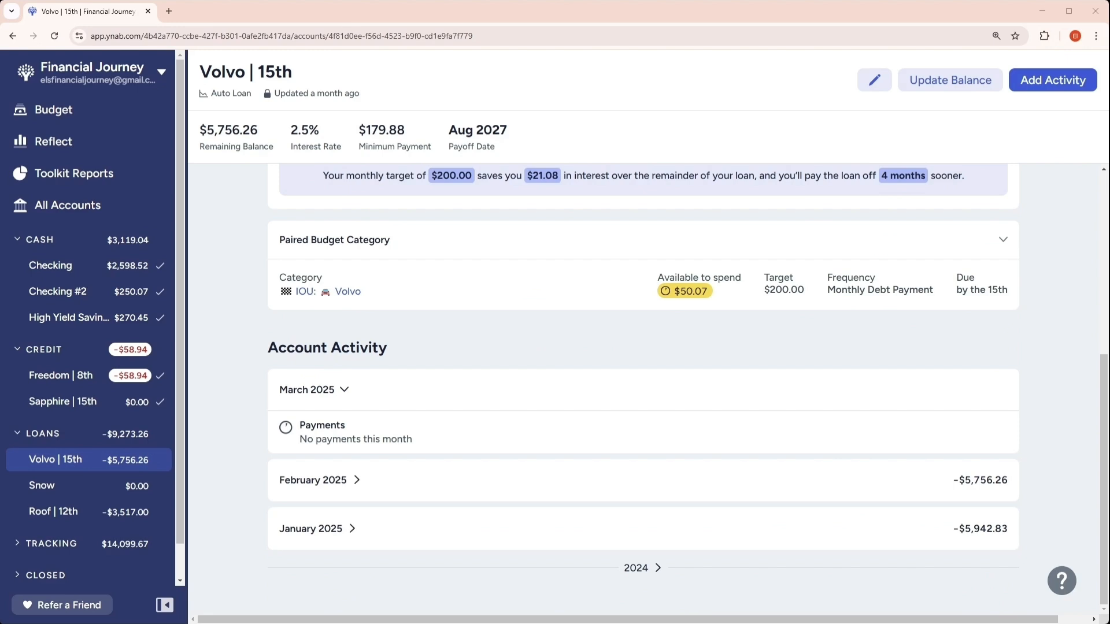
left_click(356, 480)
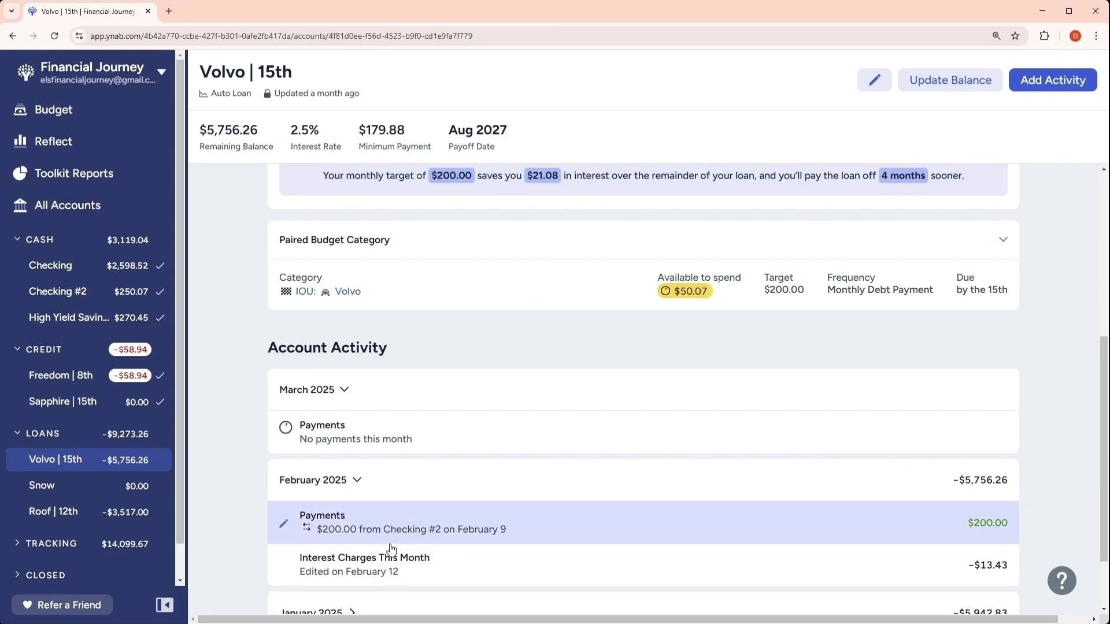
left_click(357, 480)
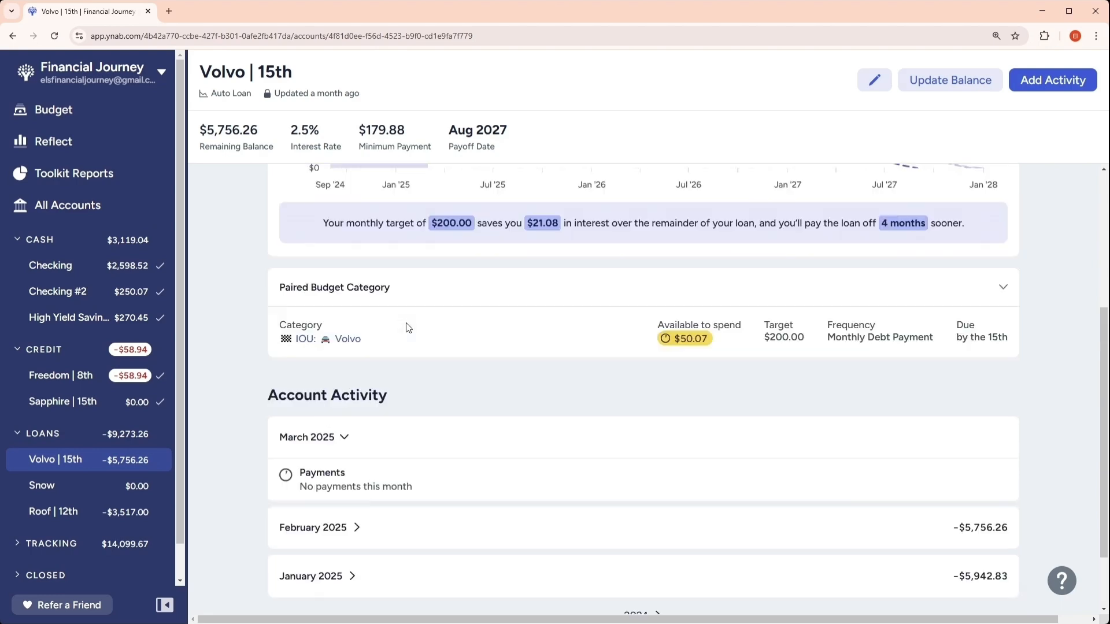
scroll(301, 324, "up", 5)
left_click_drag(206, 130, 258, 134)
left_click(240, 271)
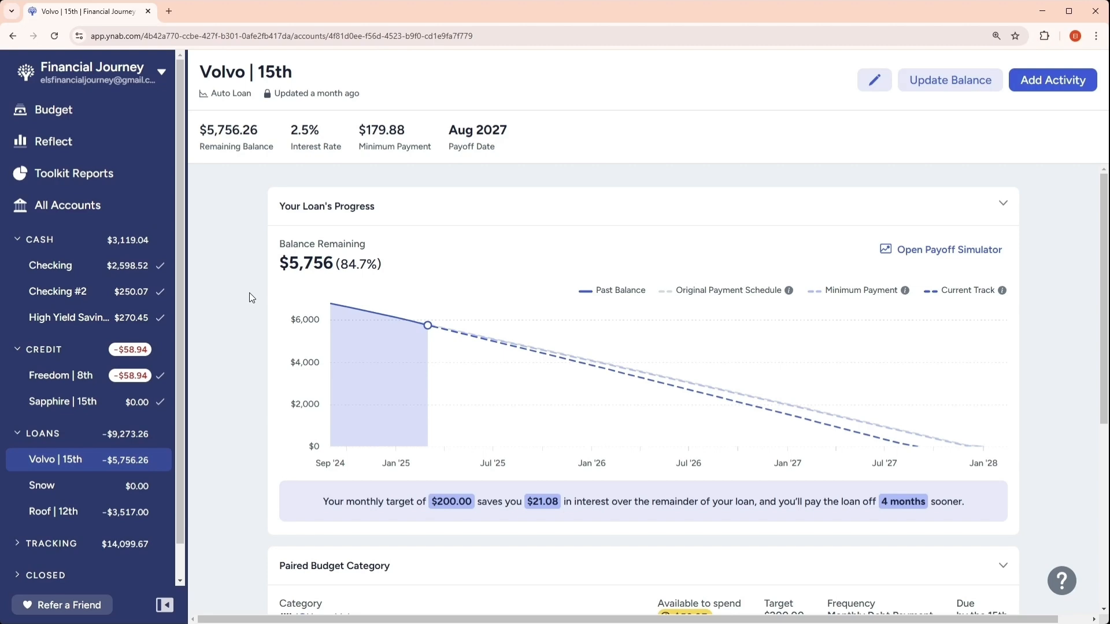
- View the Snow loan, switch to the 2025 Annual Budget spreadsheet and mark the goal of paying off Snow's vet bills as cleared
left_click(64, 485)
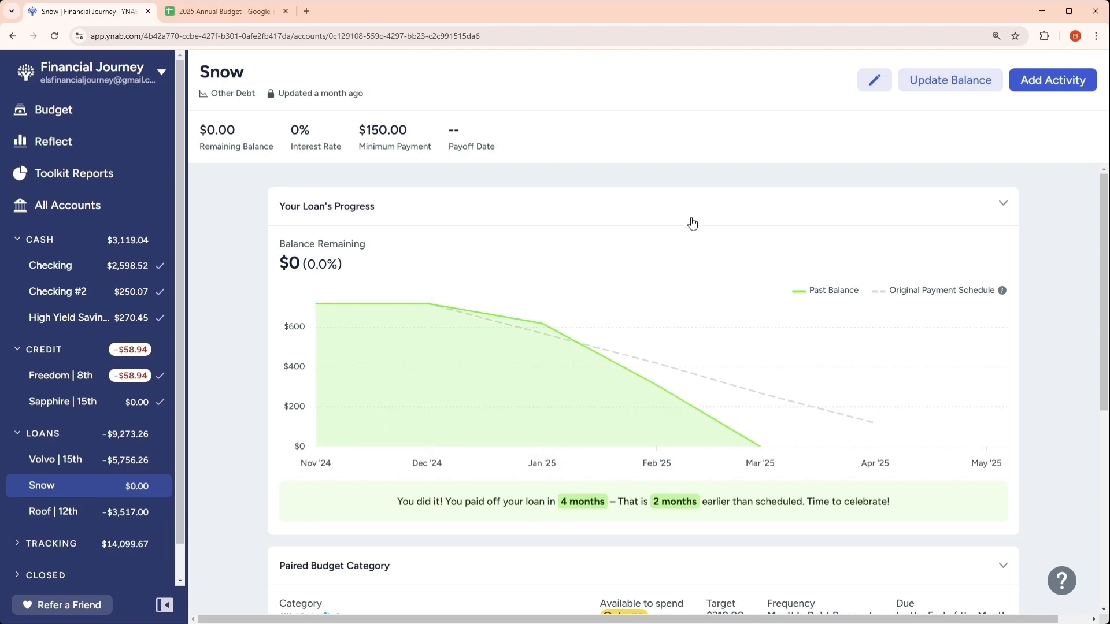
left_click(244, 10)
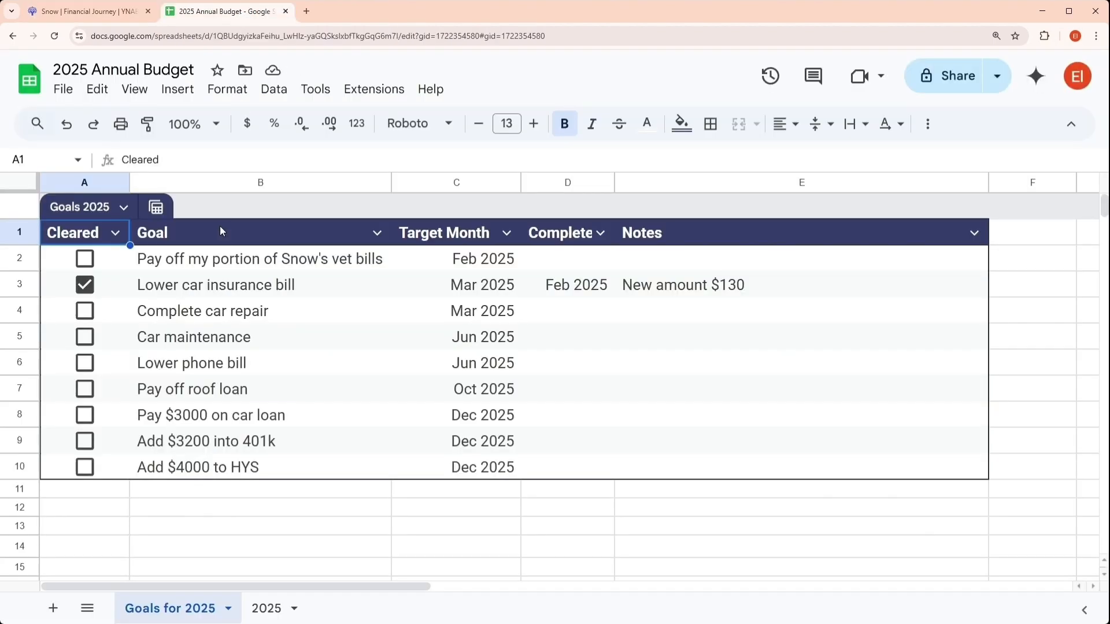
left_click(80, 255)
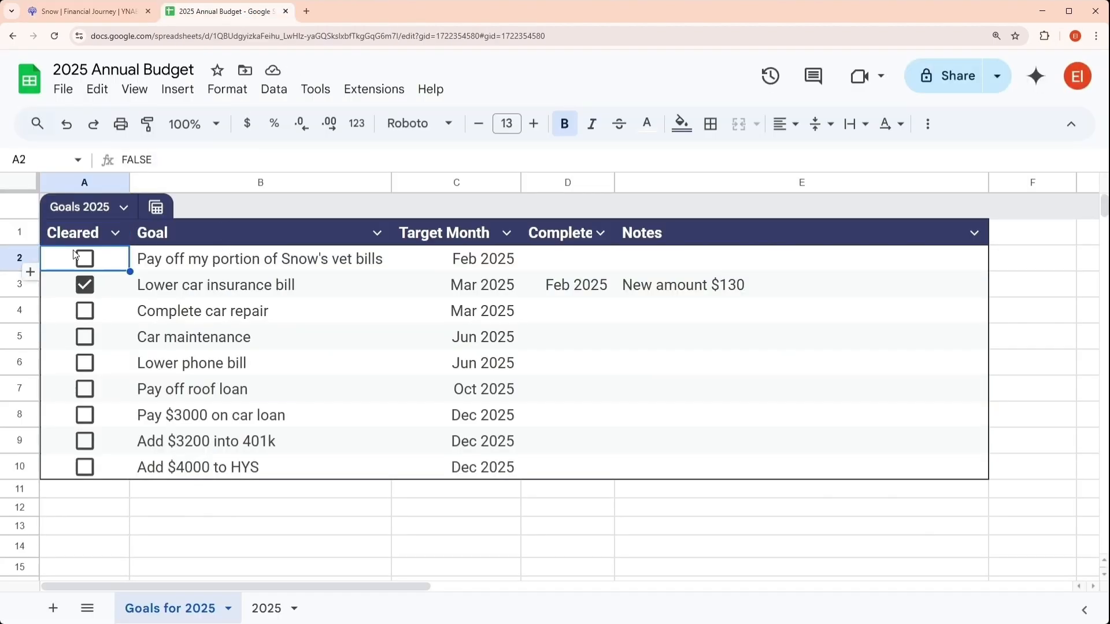
- Enter Feb 2025 as the vet bills goal's completion month, reusing the formatted date from the Lower car insurance bill row
left_click(632, 260)
left_click(585, 261)
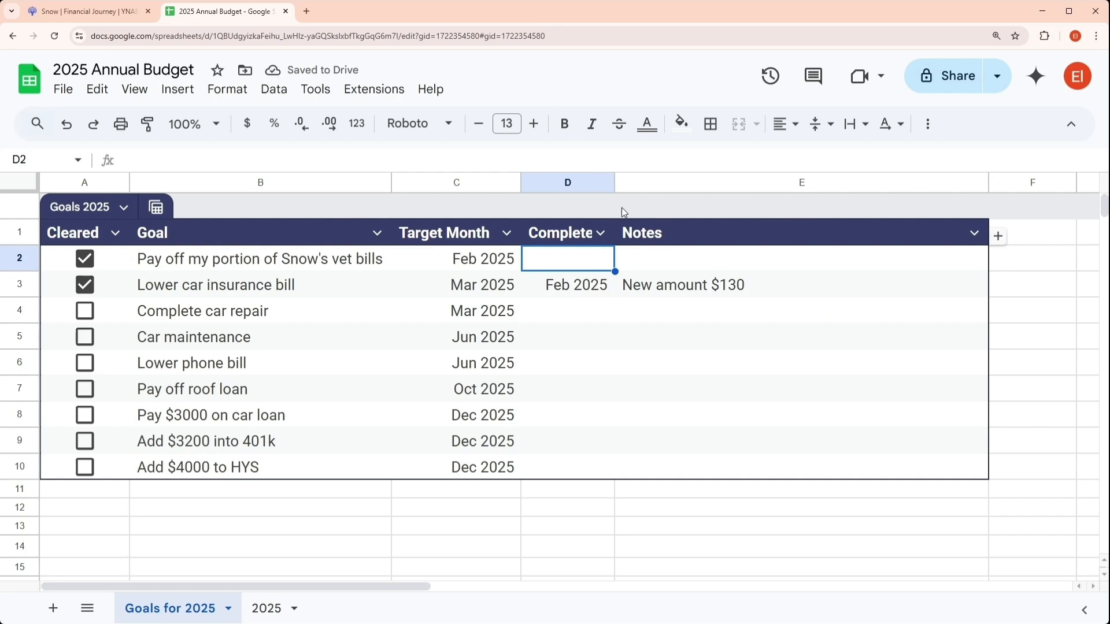
type("Feb 2025")
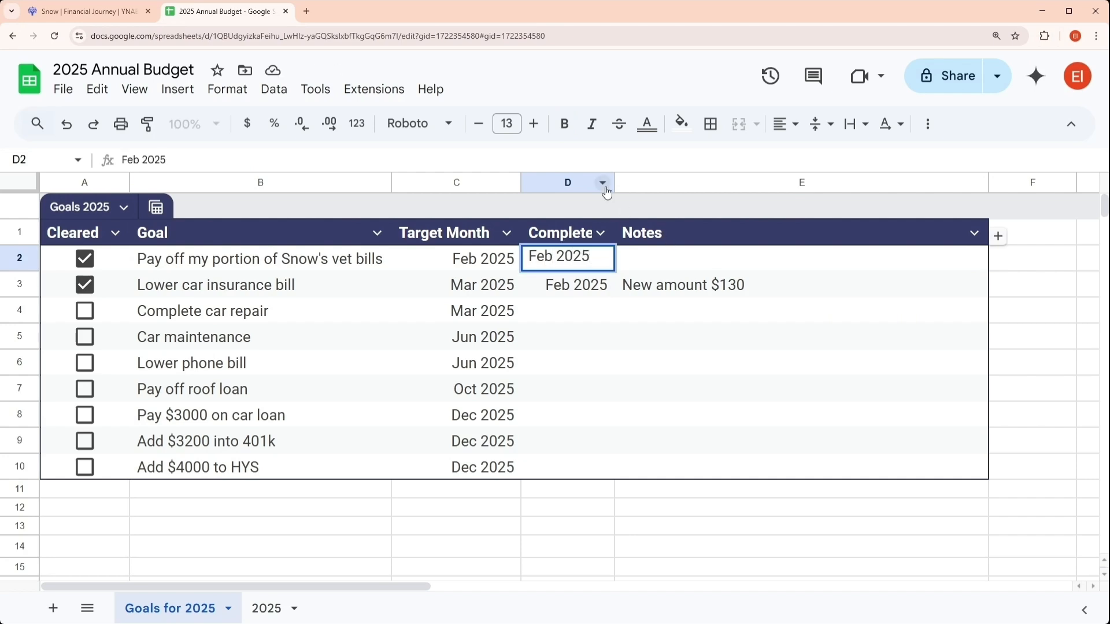
key("Tab")
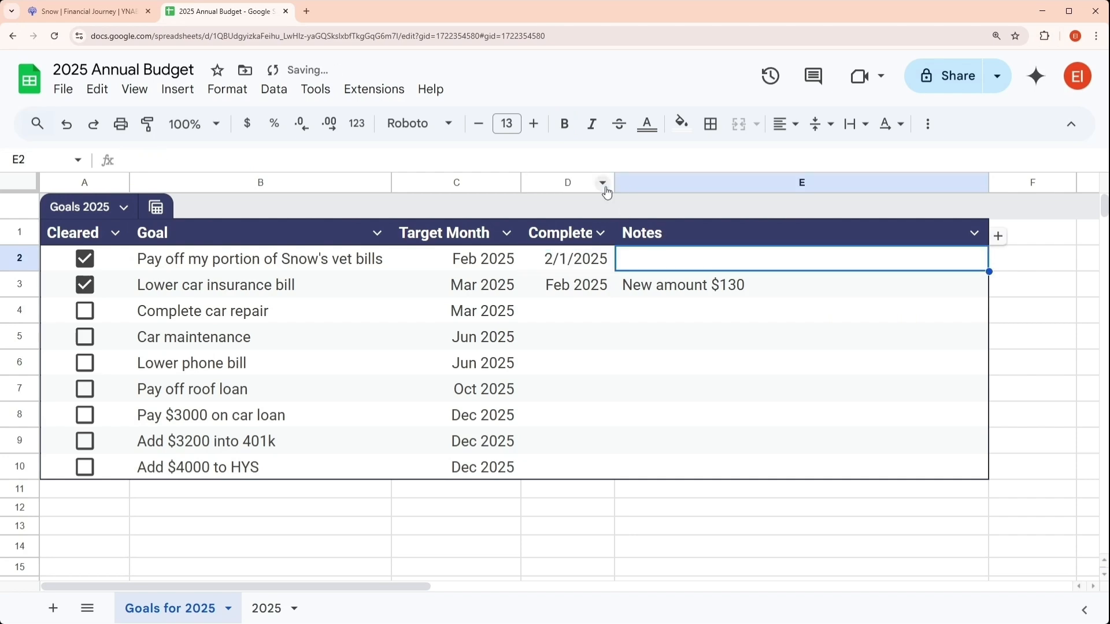
left_click(577, 287)
key("ctrl+c")
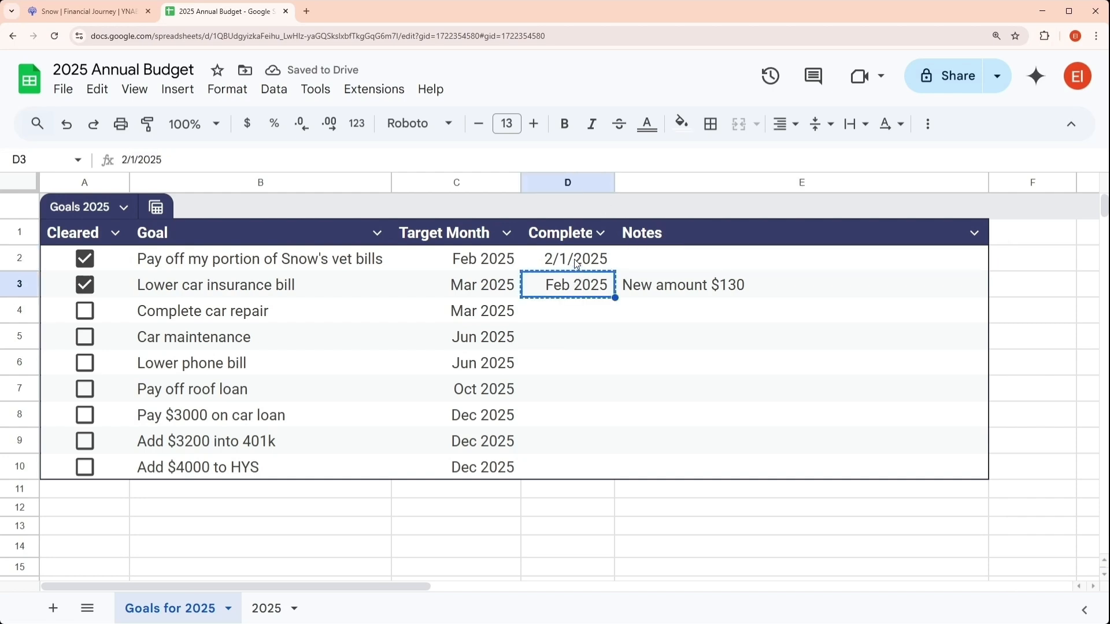
left_click(594, 266)
key("ctrl+v")
left_click(607, 393)
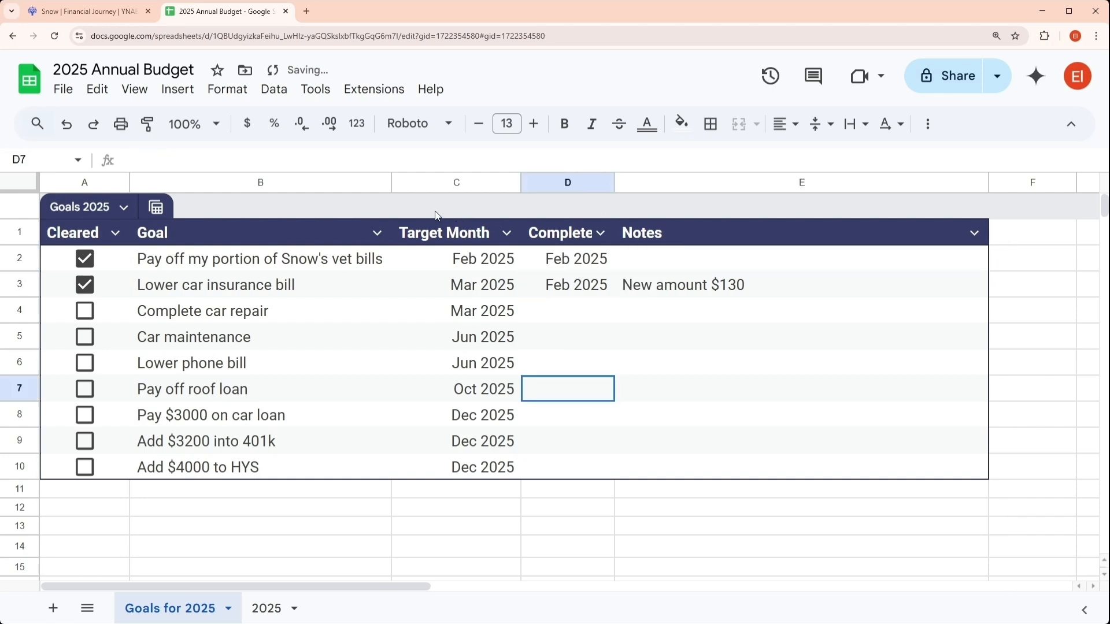
left_click(183, 533)
- Switch back to YNAB and examine the Roof | 12th loan's February 2025 payments and its payoff progress chart
left_click(110, 14)
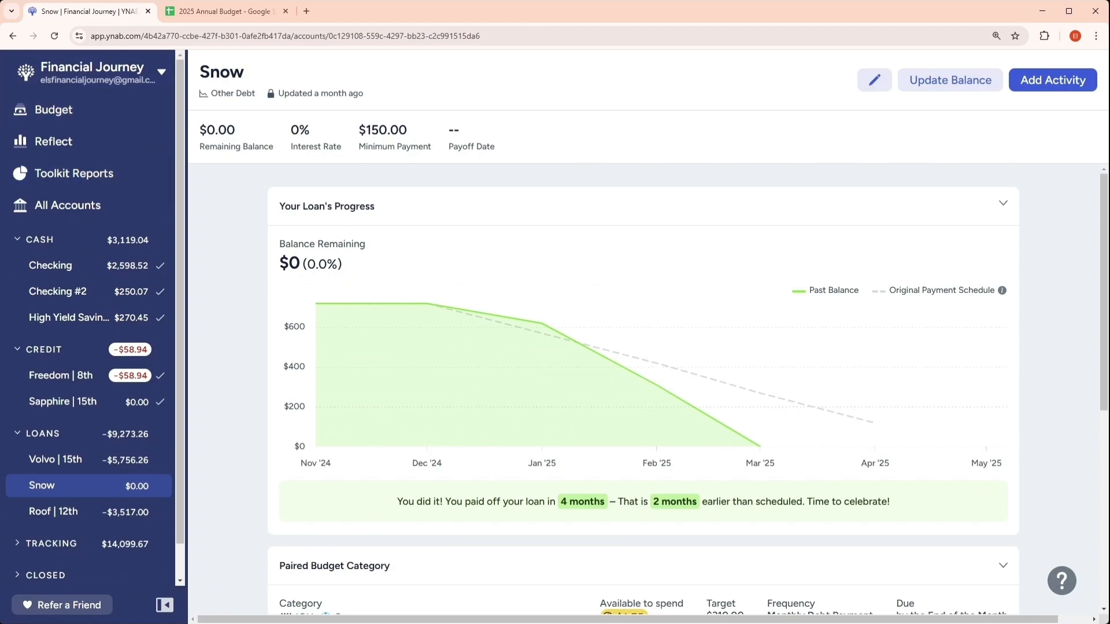
left_click(69, 519)
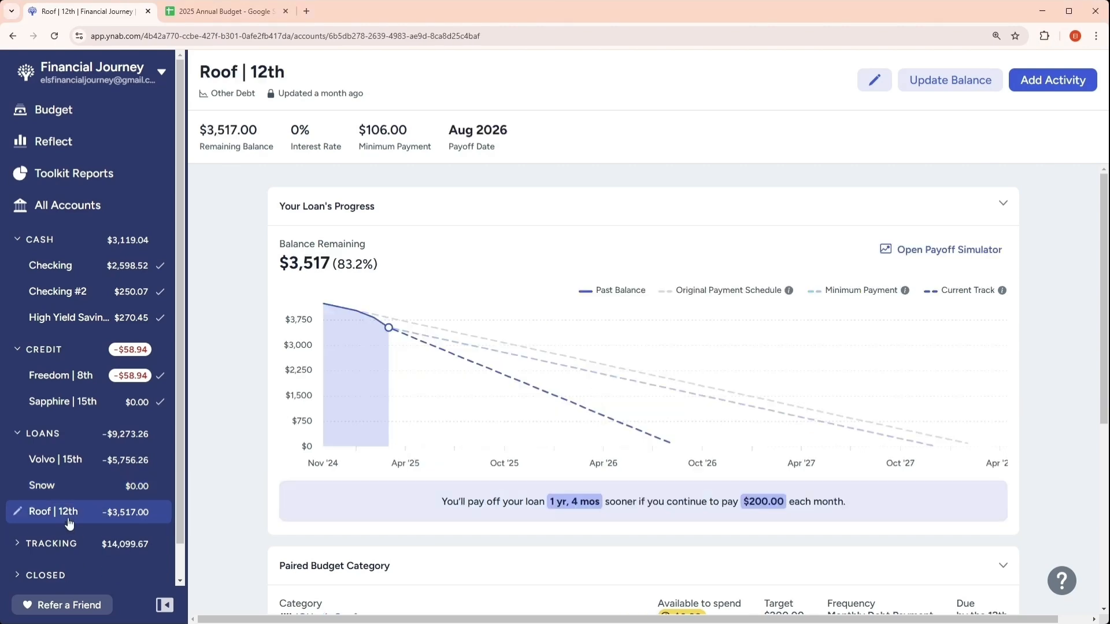
scroll(354, 461, "down", 3)
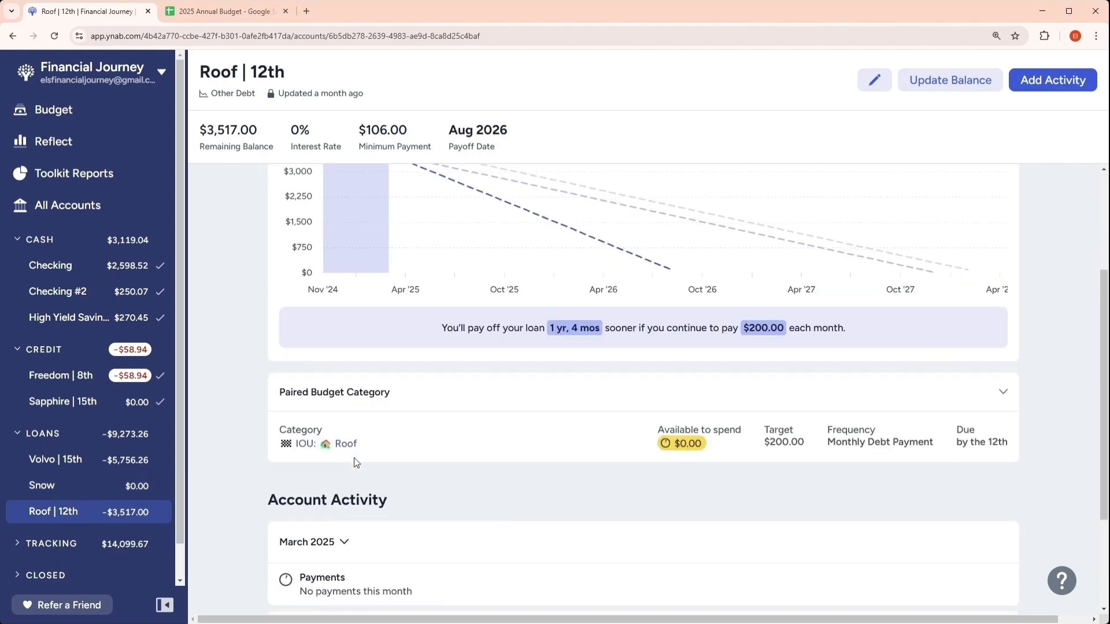
scroll(356, 463, "down", 2)
left_click(356, 480)
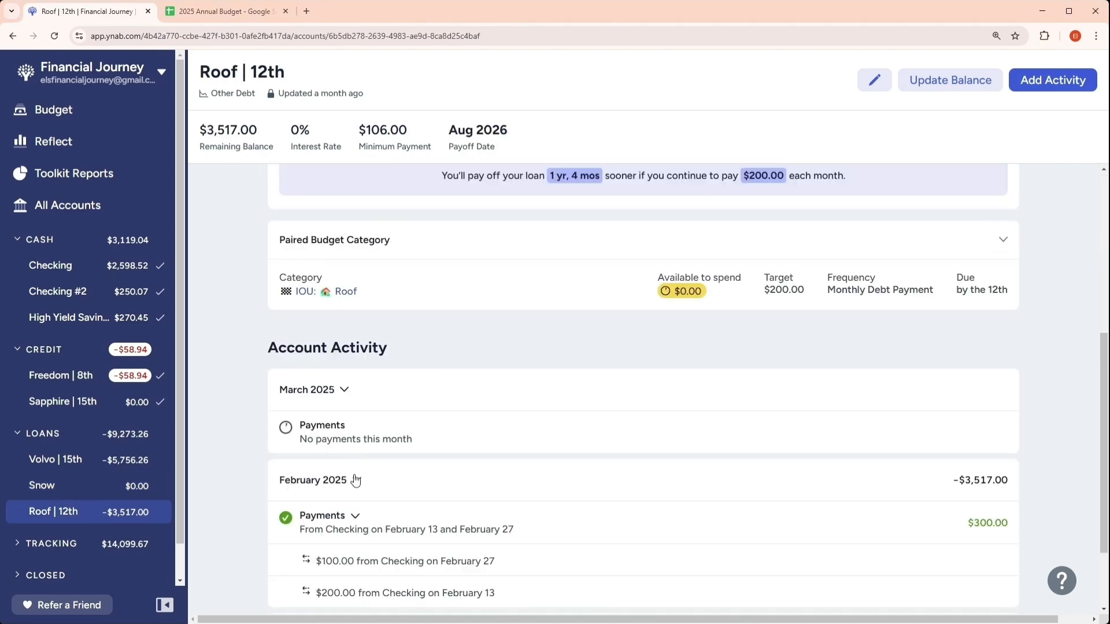
scroll(356, 480, "down", 2)
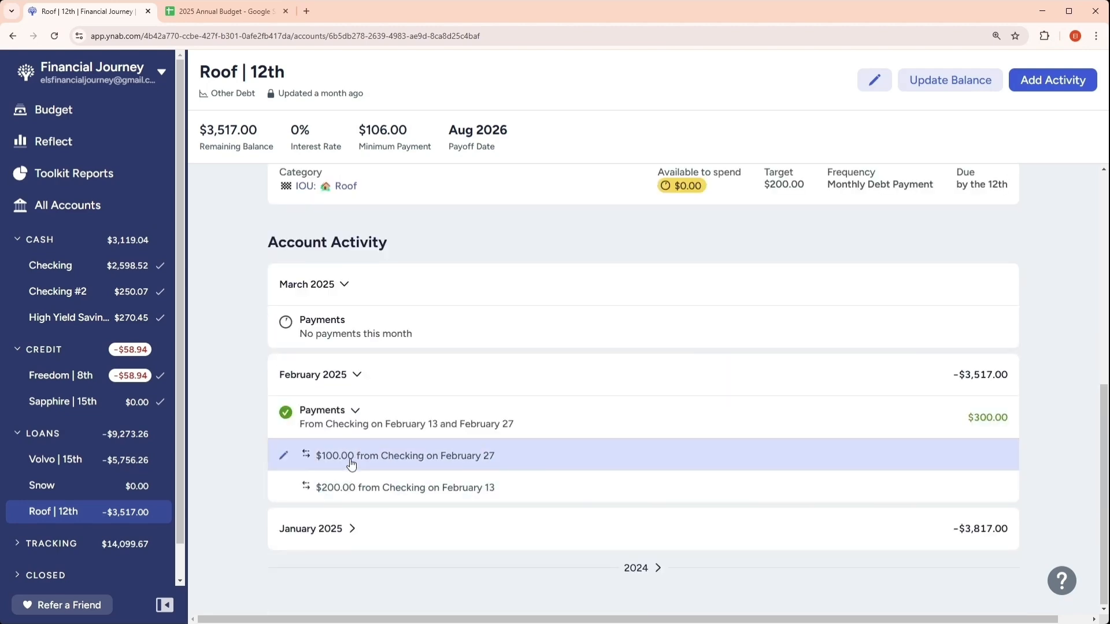
left_click(356, 413)
scroll(356, 411, "up", 5)
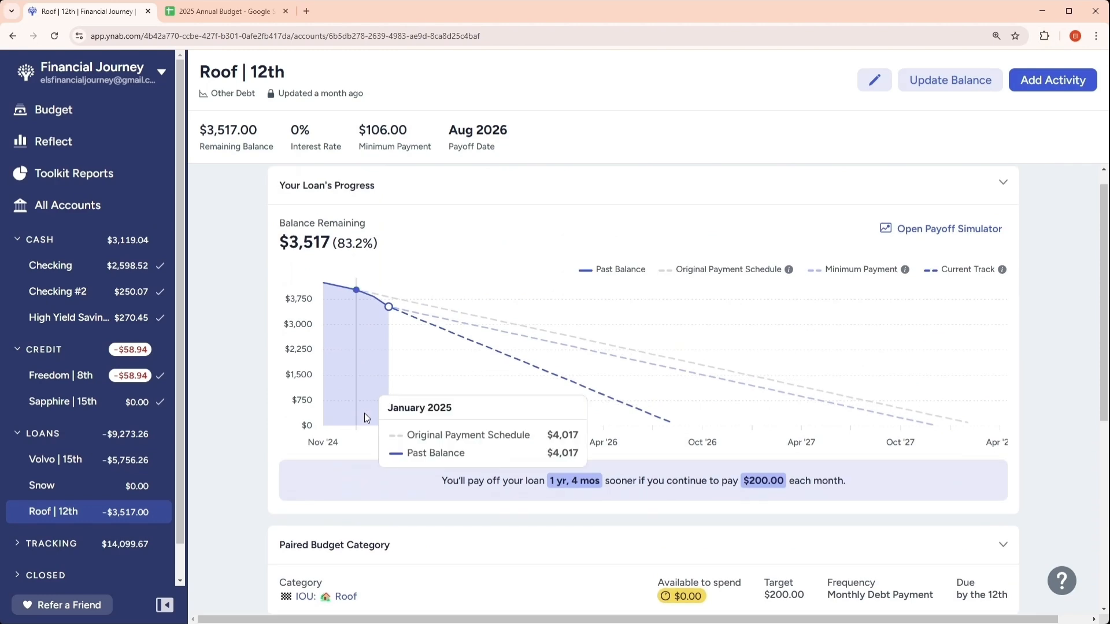
mouse_move(325, 281)
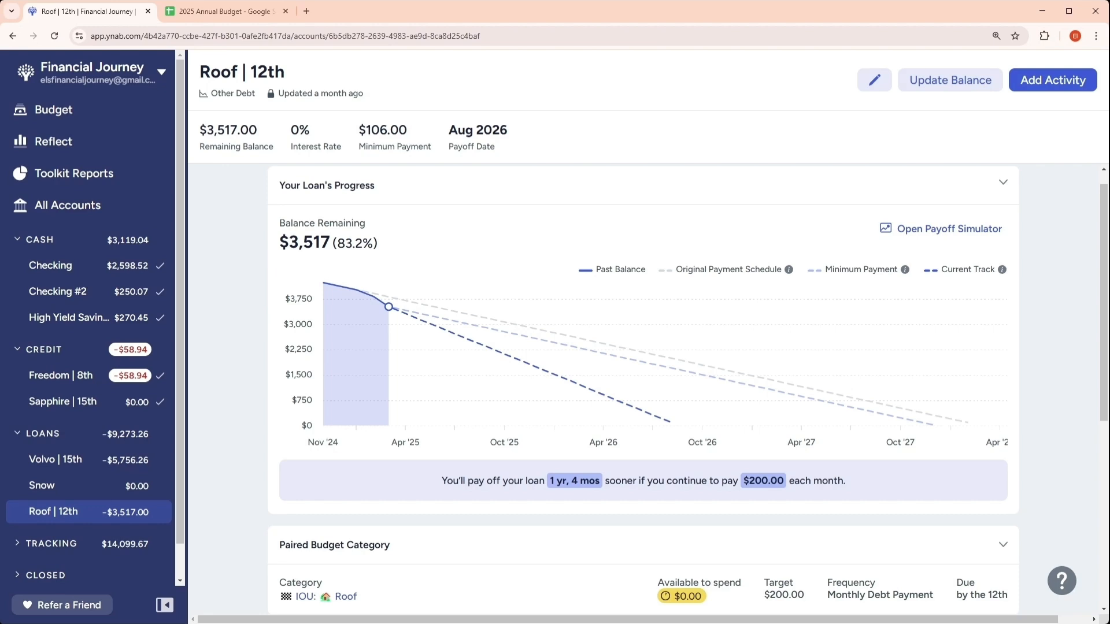
- Open the February 2025 budget and review the activity of the overspent Monthly Fees category
left_click(76, 116)
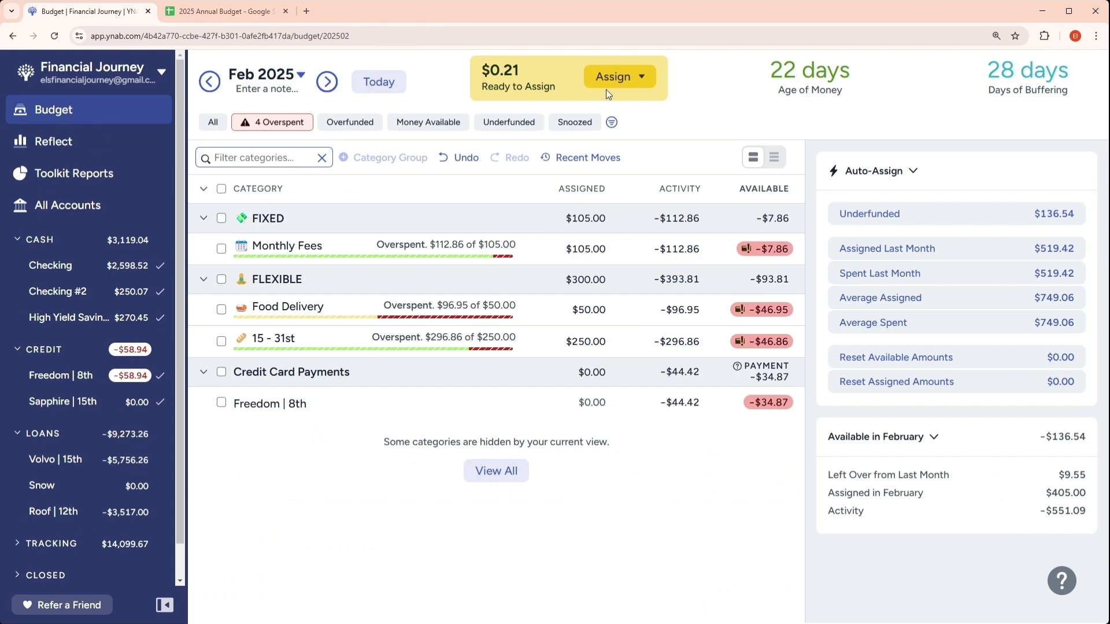
left_click(686, 248)
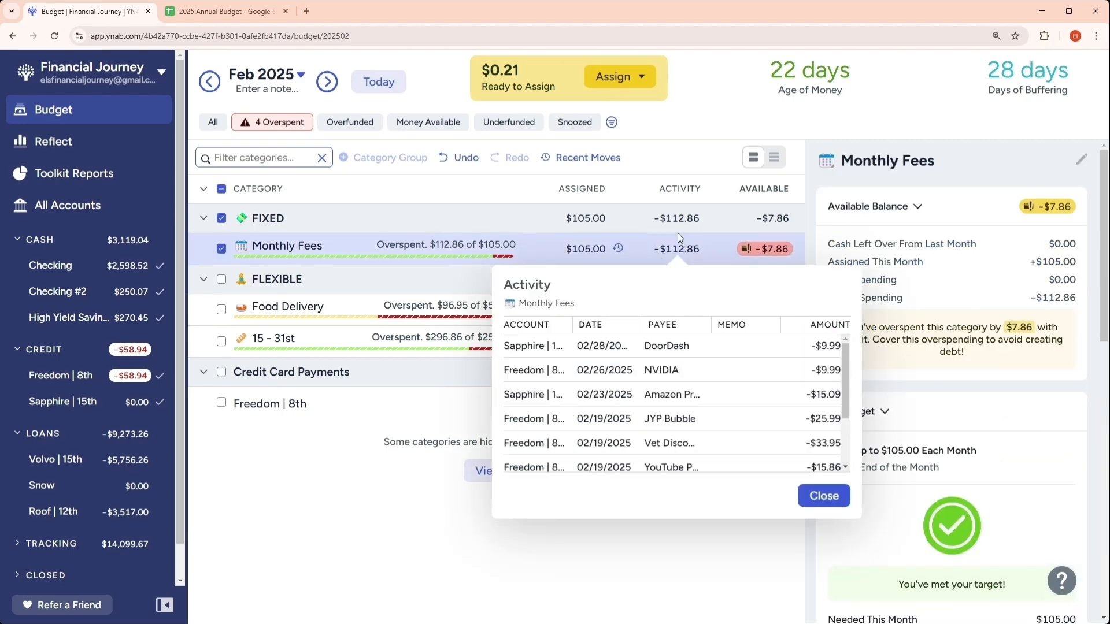
left_click(816, 500)
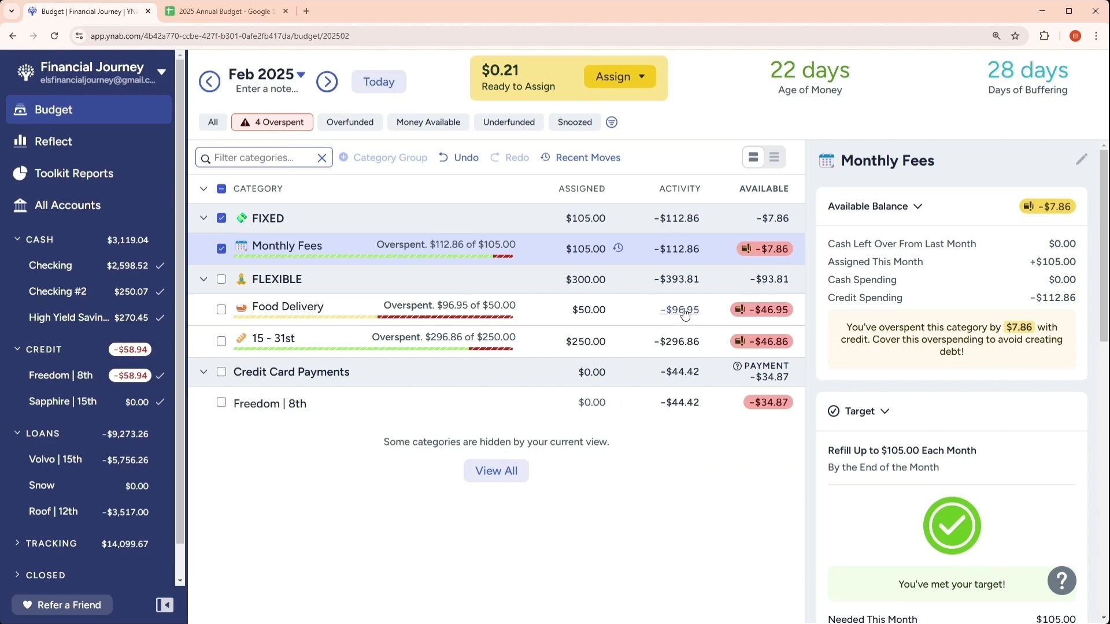
- Manually assign the 0.21 that is ready to assign to the Food Delivery category under FLEXIBLE
left_click(633, 76)
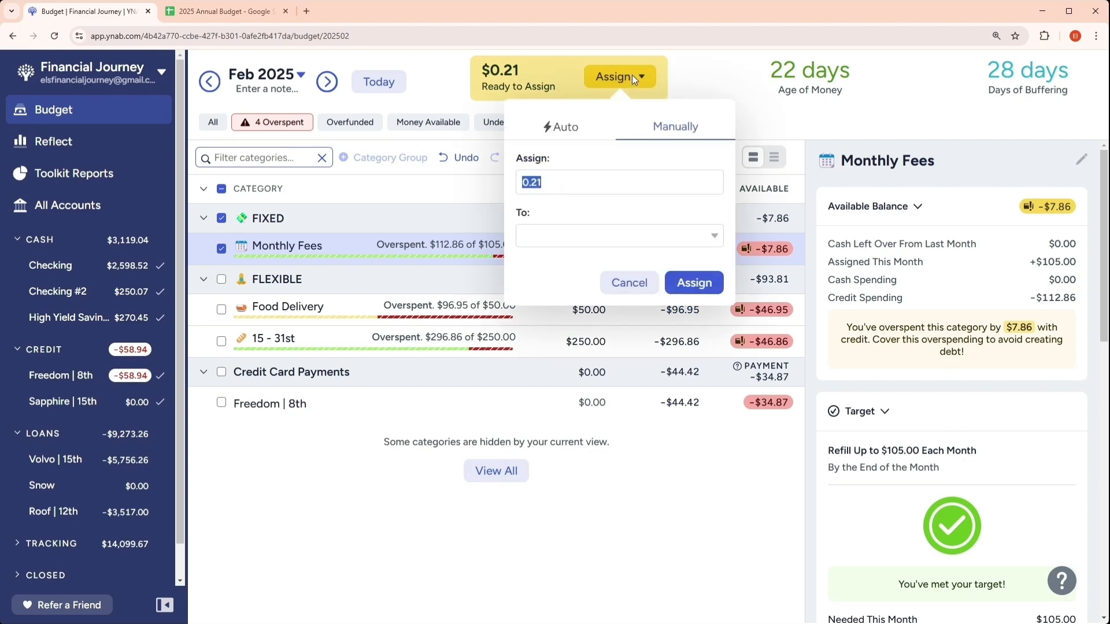
left_click(654, 236)
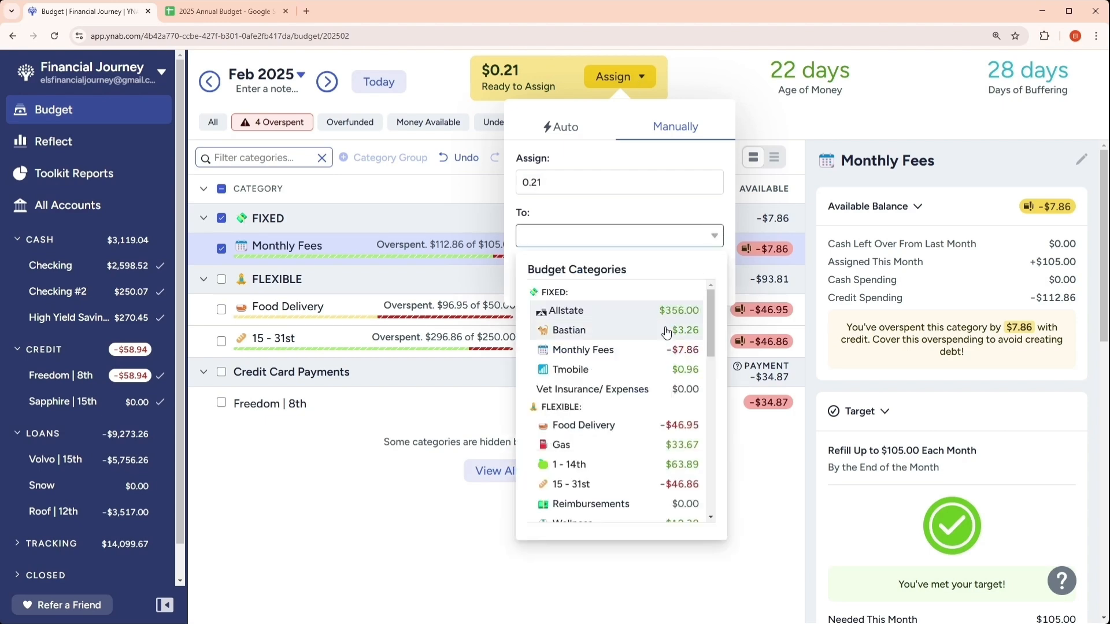
left_click(601, 426)
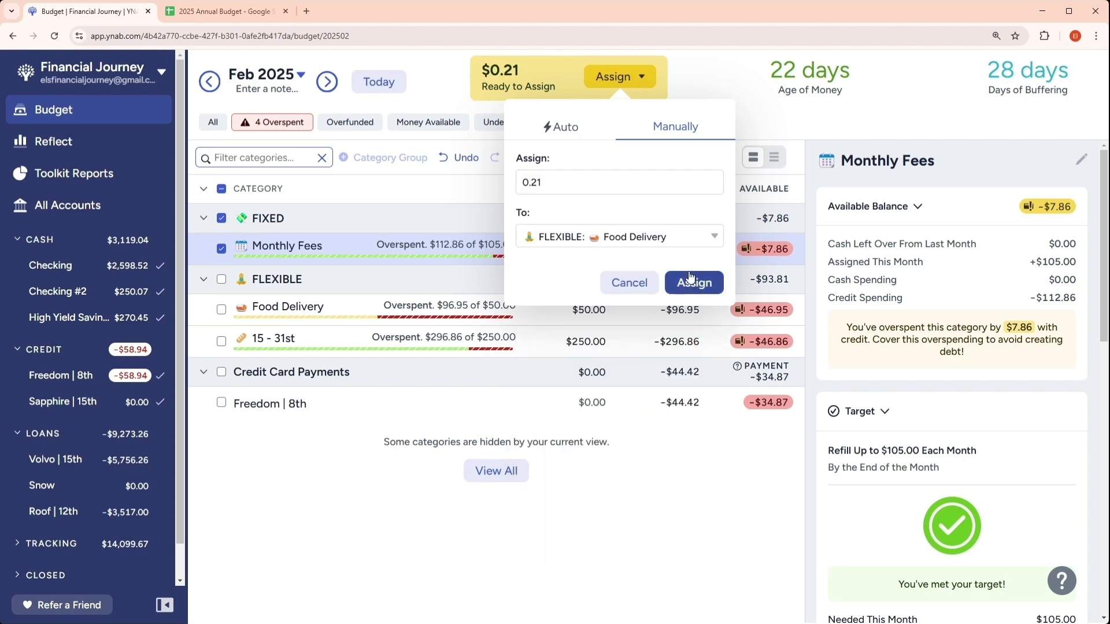
left_click(691, 279)
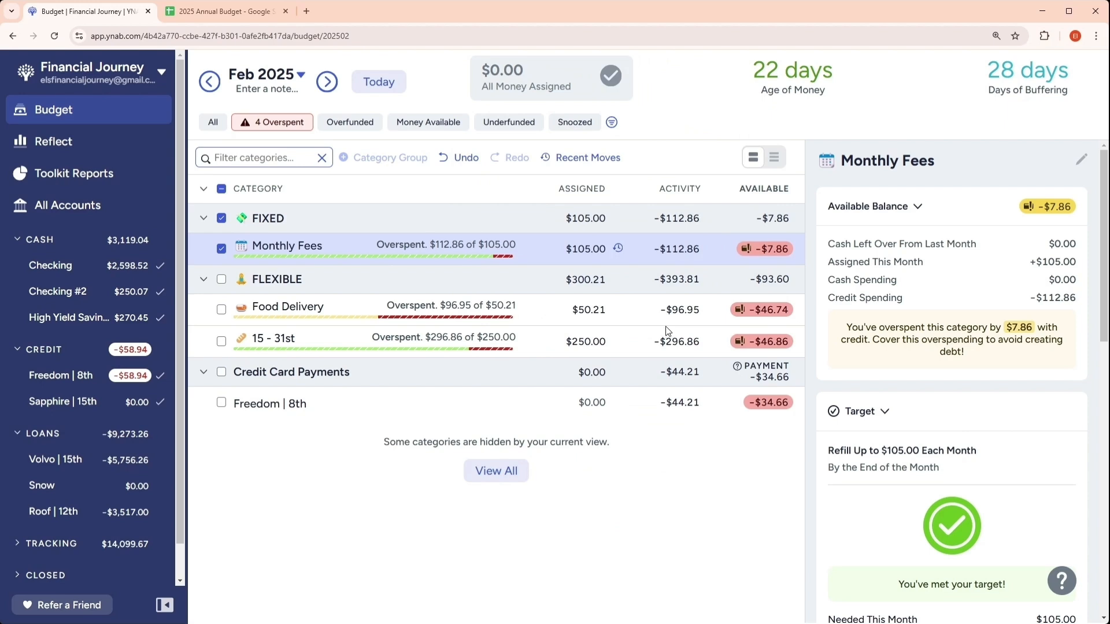
- Cover the overspending in the 15 - 31st category with money from the 1 - 14th category under FLEXIBLE
left_click(778, 346)
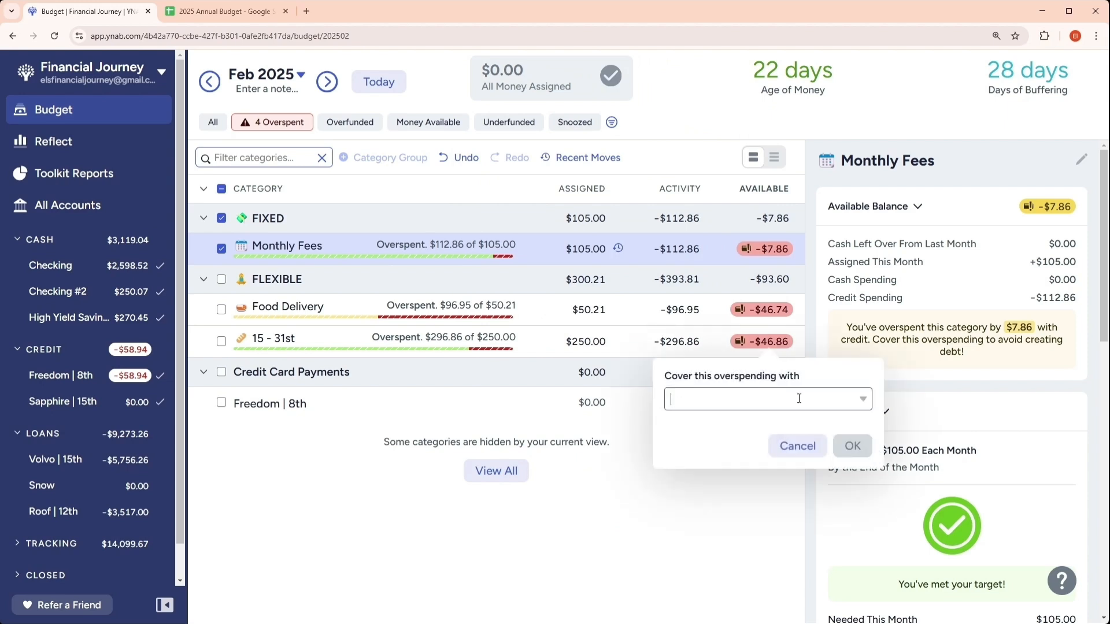
left_click(867, 399)
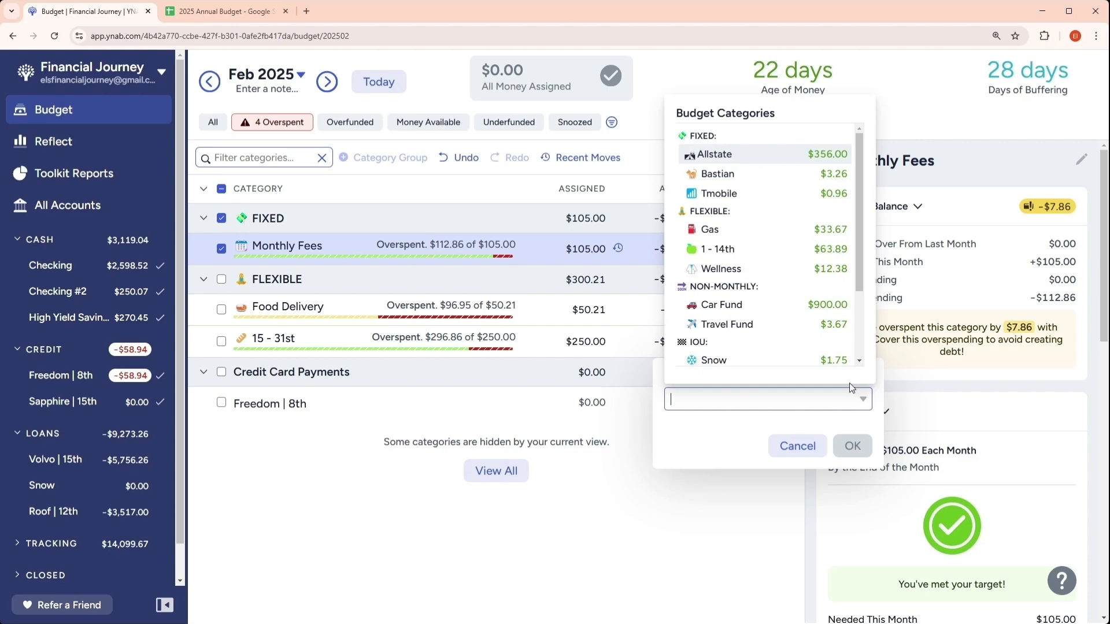
left_click(769, 253)
left_click(850, 446)
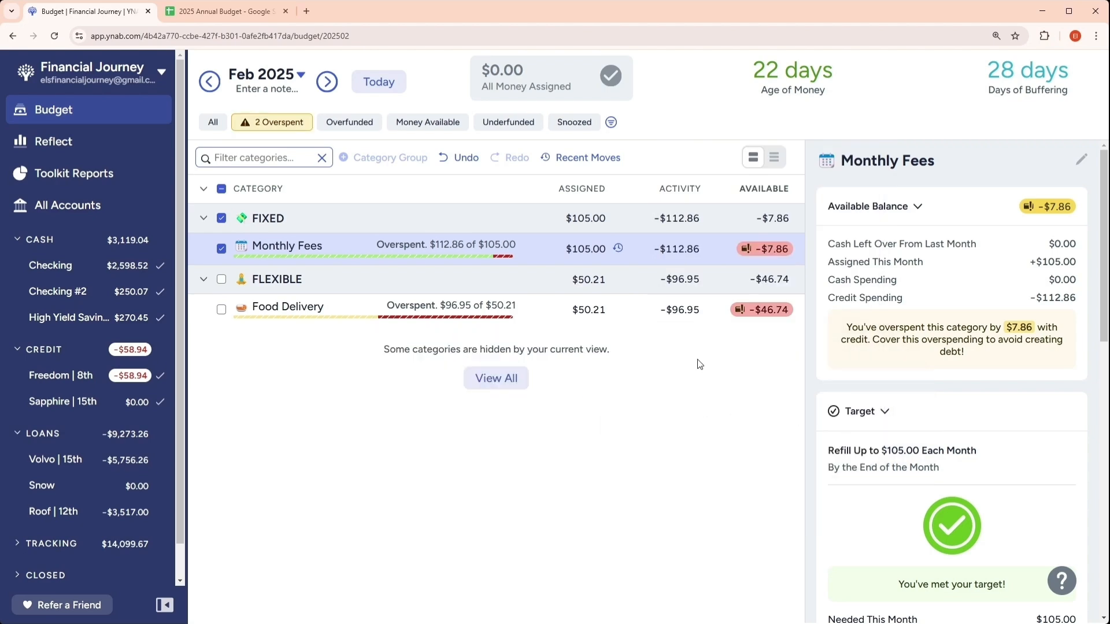
- Cover part of the Food Delivery overspending with money from the 1 - 14th category under FLEXIBLE
left_click(752, 310)
left_click(856, 366)
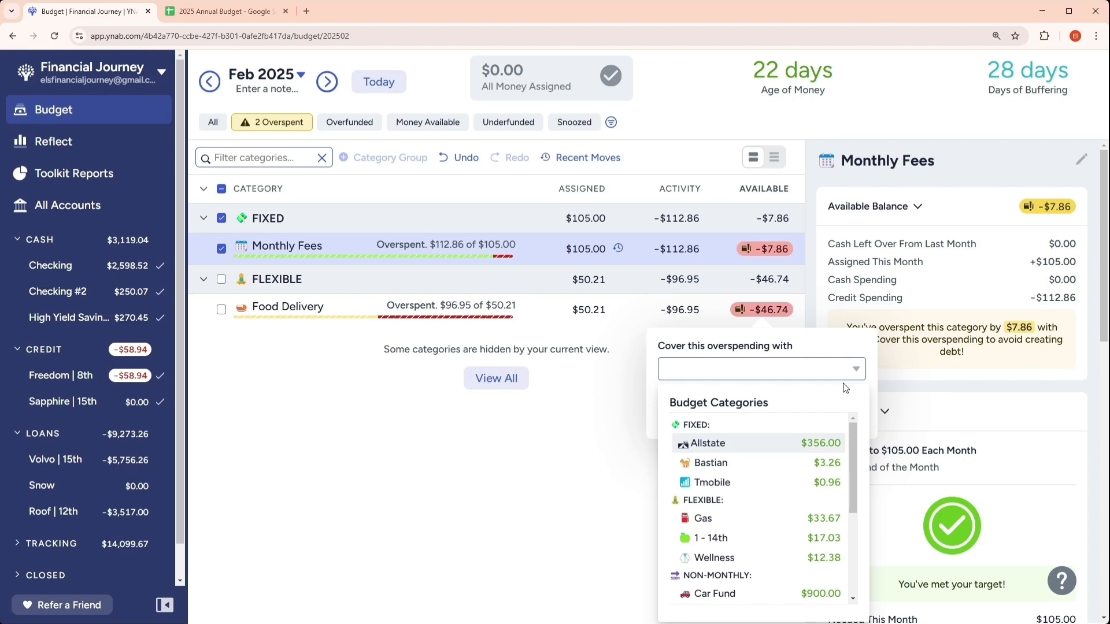
left_click(811, 539)
left_click(847, 418)
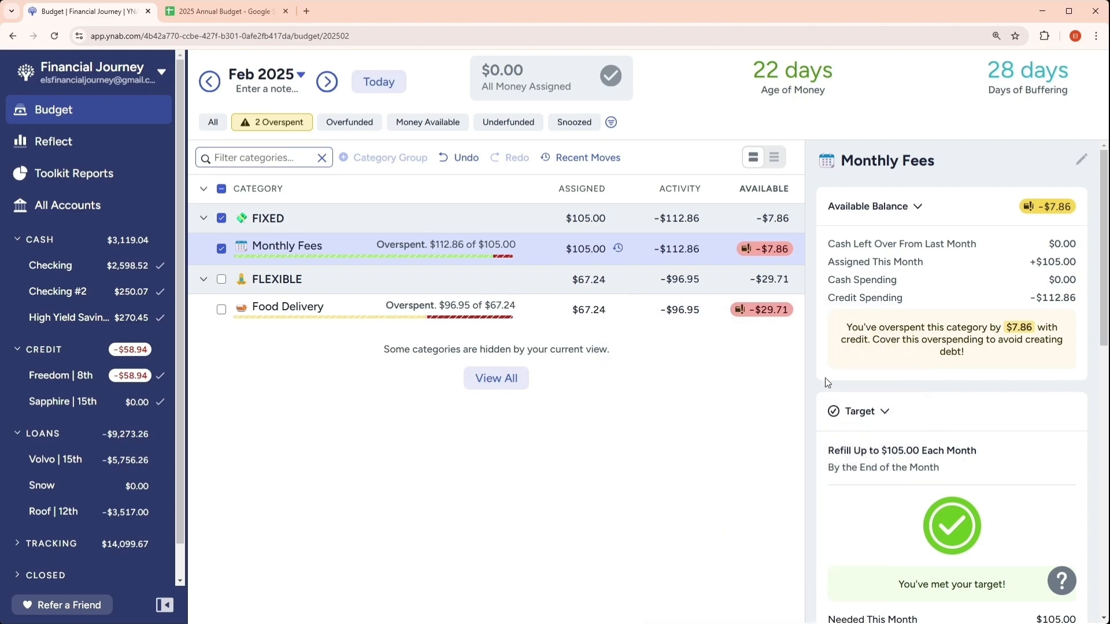
- Cover the remaining Food Delivery overspending with money from the Gas category, and review Food Delivery's February activity
left_click(769, 311)
left_click(857, 371)
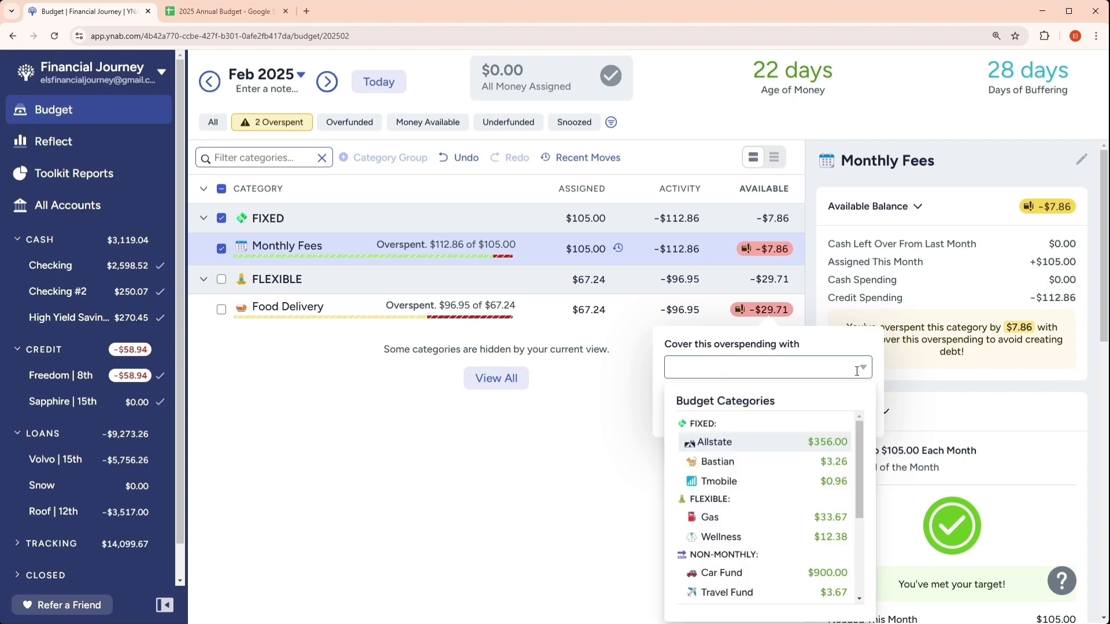
scroll(833, 457, "down", 1)
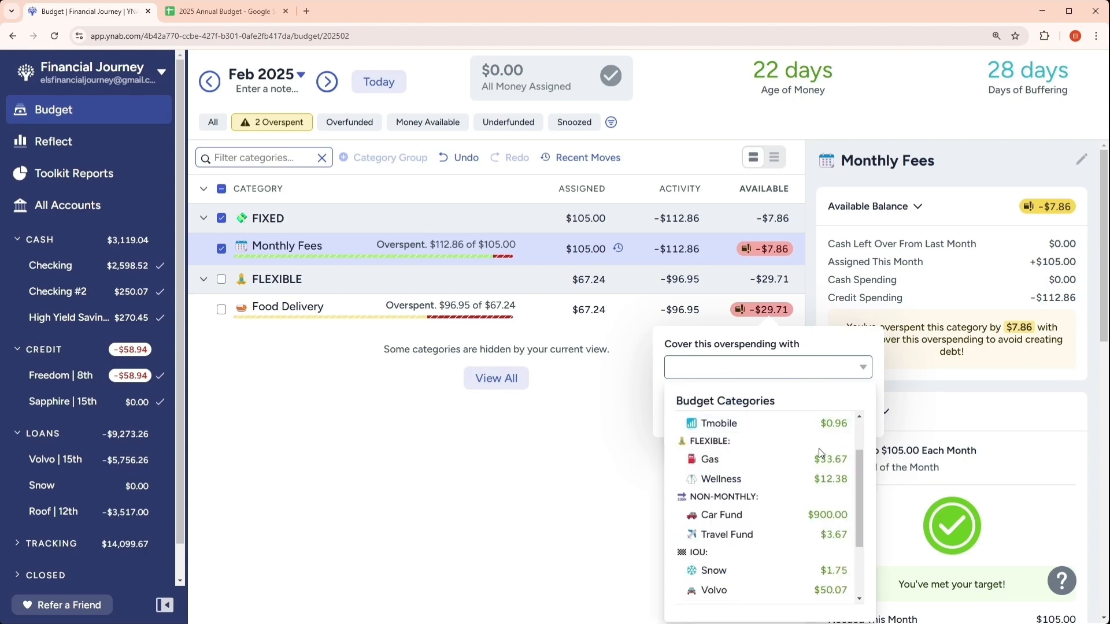
left_click(784, 463)
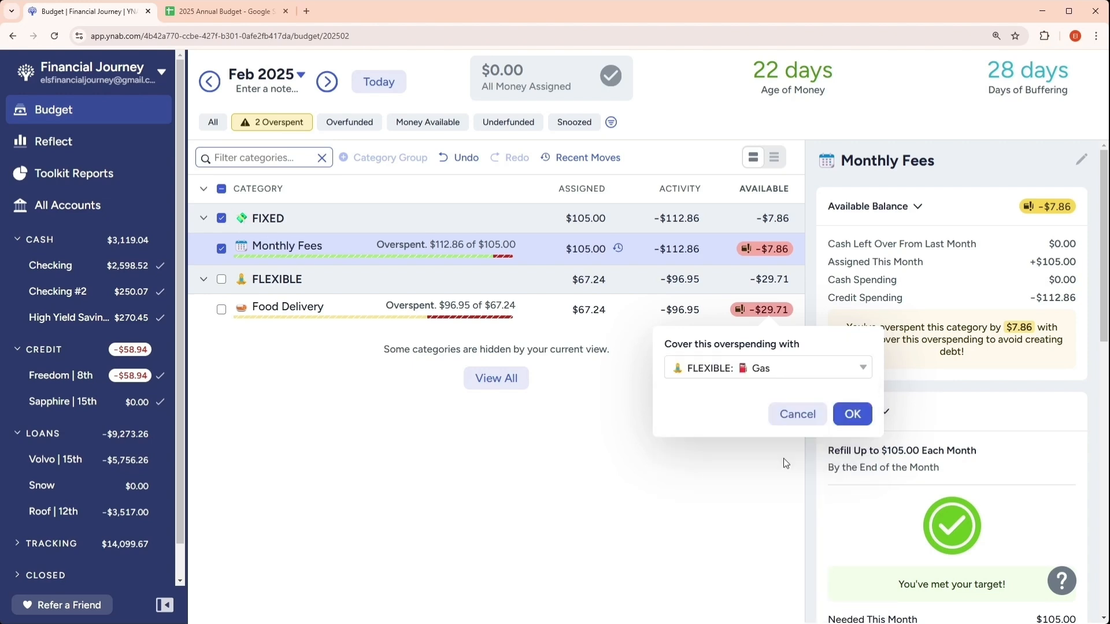
left_click(850, 414)
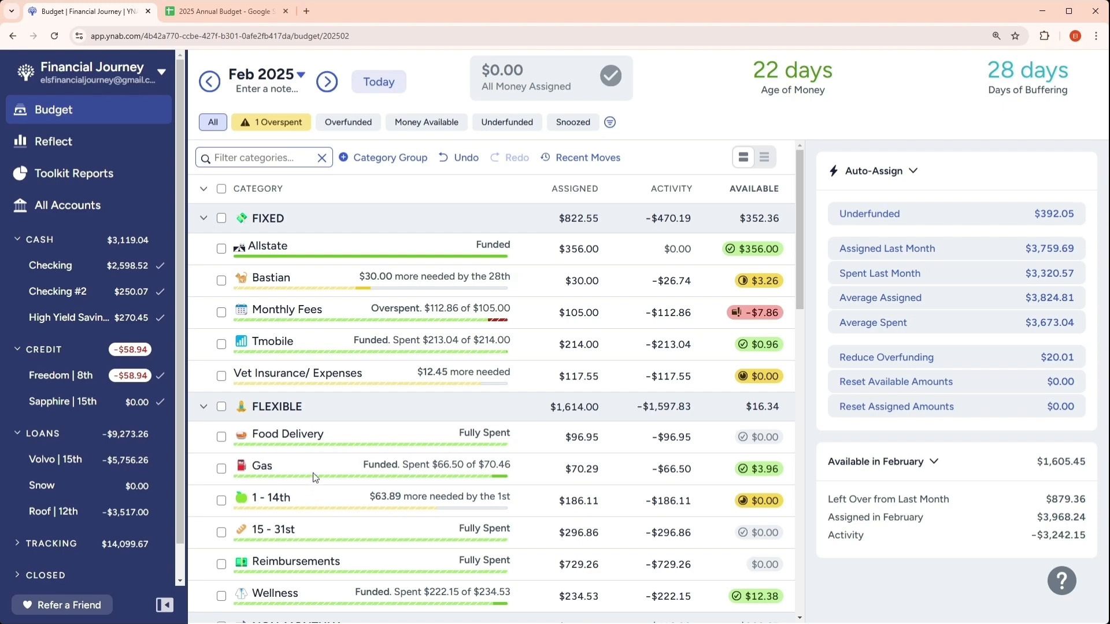
left_click(675, 438)
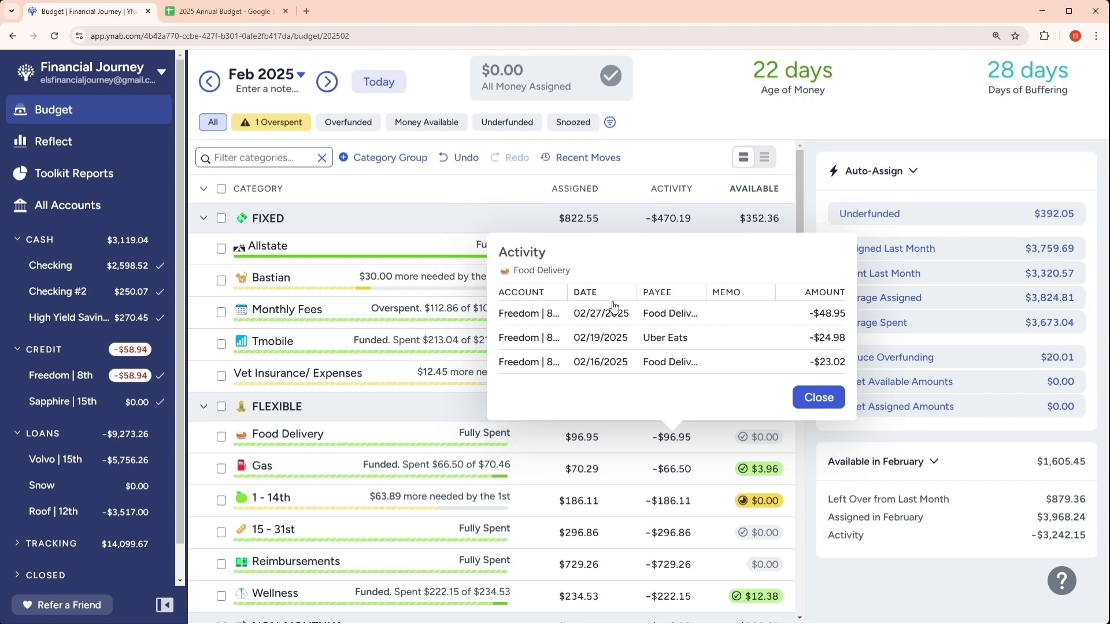
left_click(676, 118)
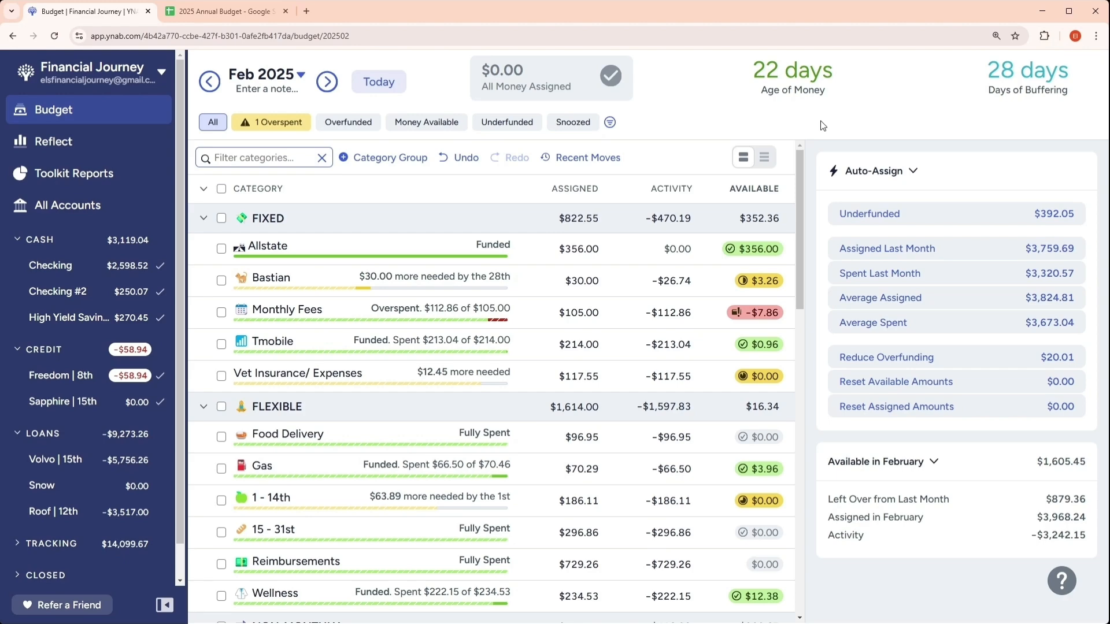
- Open the Income v Expense report, set its range to Jan 2025 – Feb 2025, and compare both months' income and fixed expenses
left_click(88, 149)
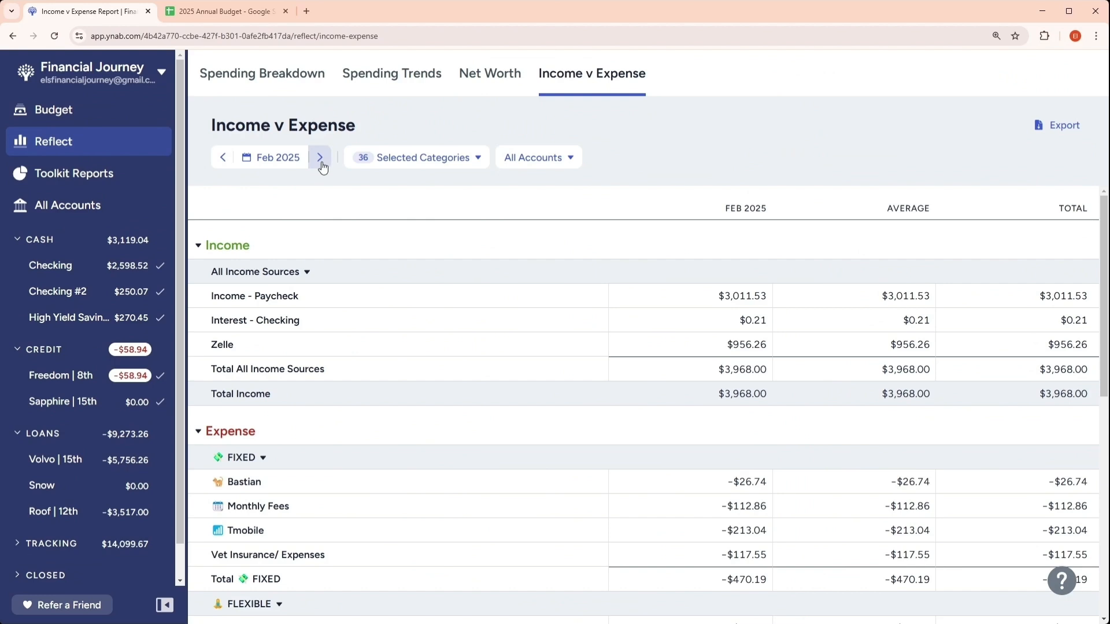
left_click(265, 160)
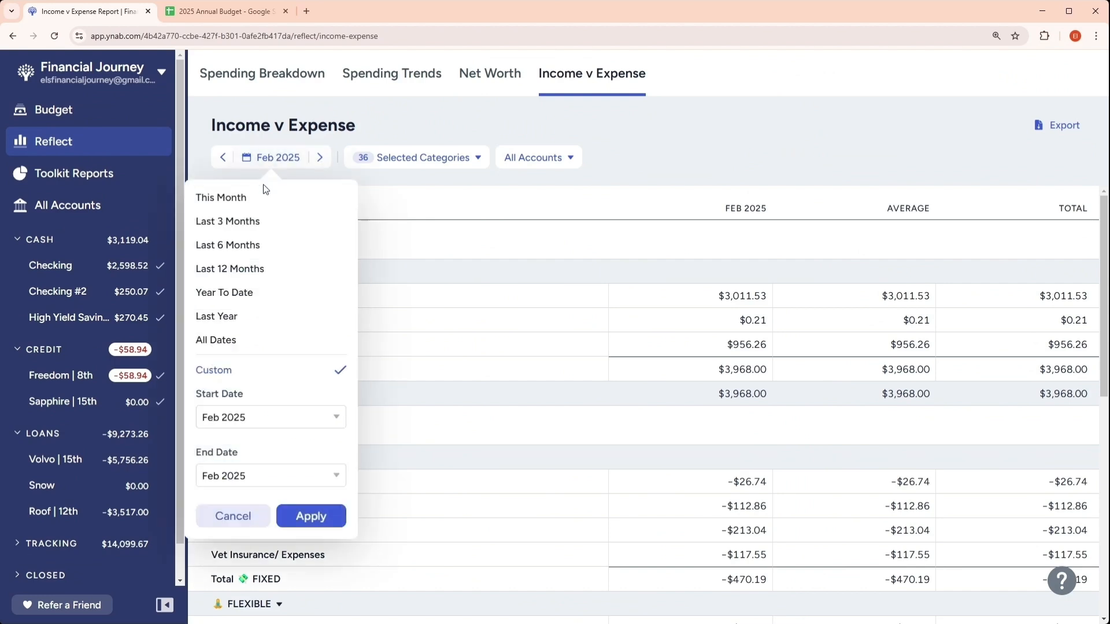
left_click(253, 418)
left_click(223, 485)
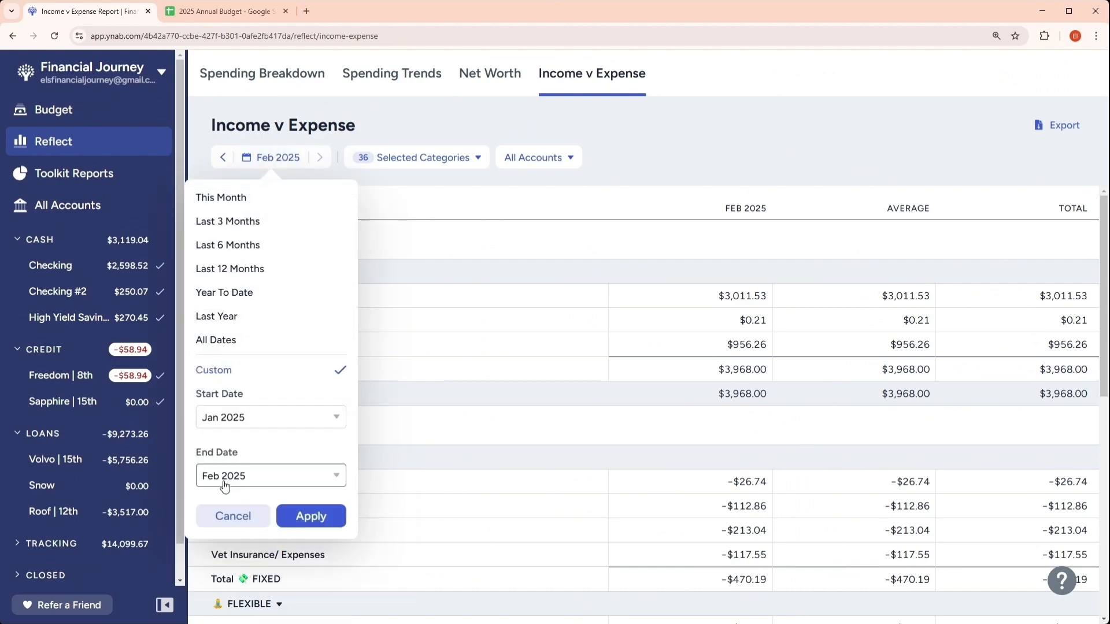
left_click(312, 515)
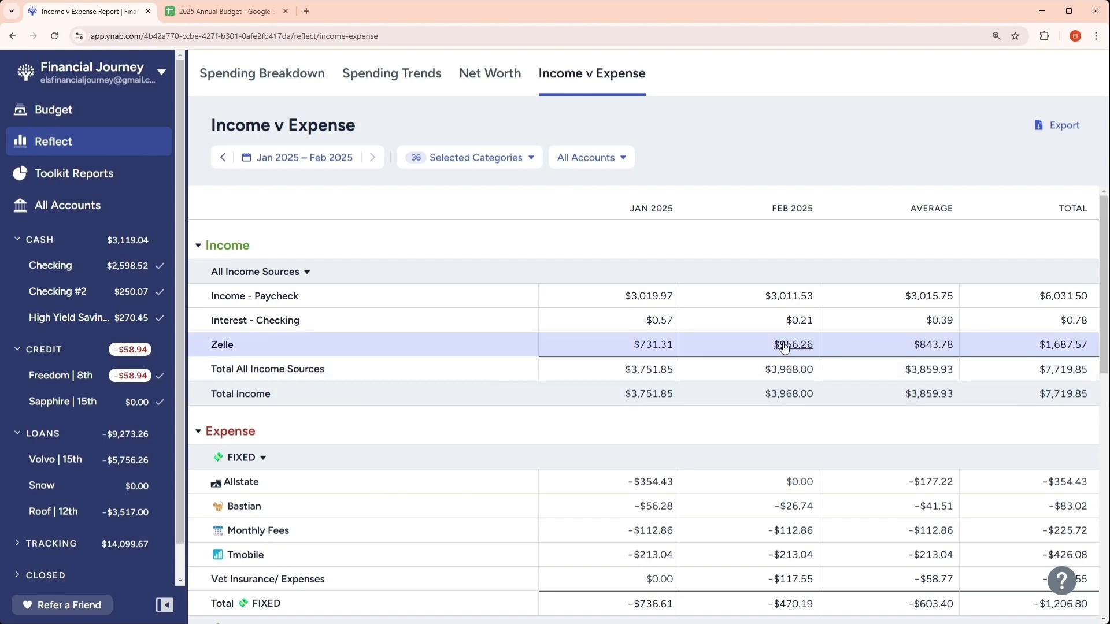
scroll(784, 345, "down", 2)
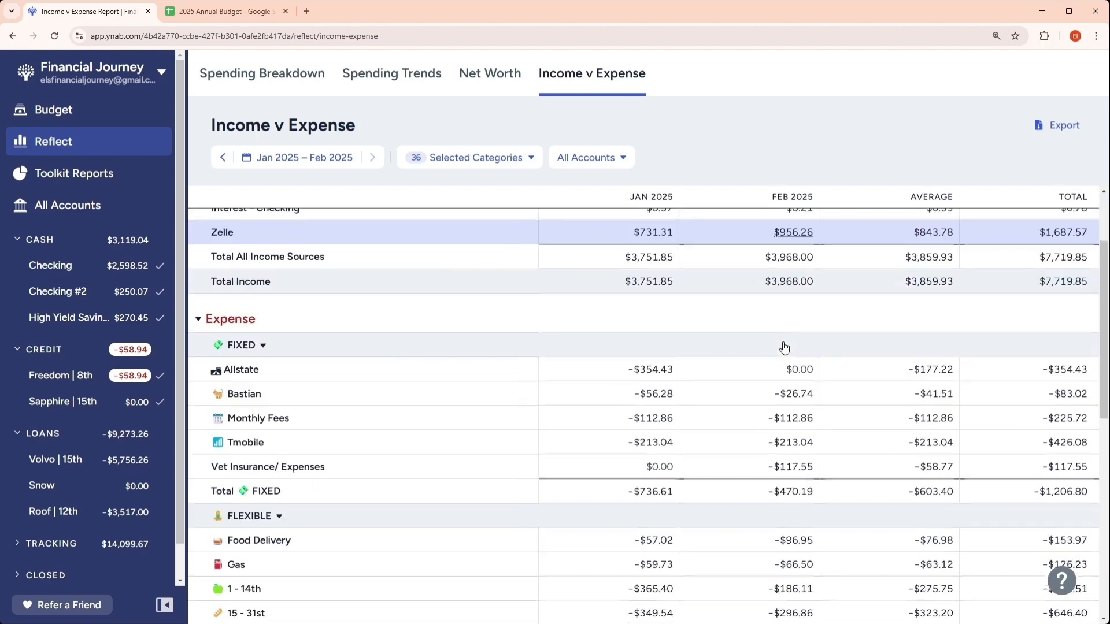
scroll(782, 342, "down", 1)
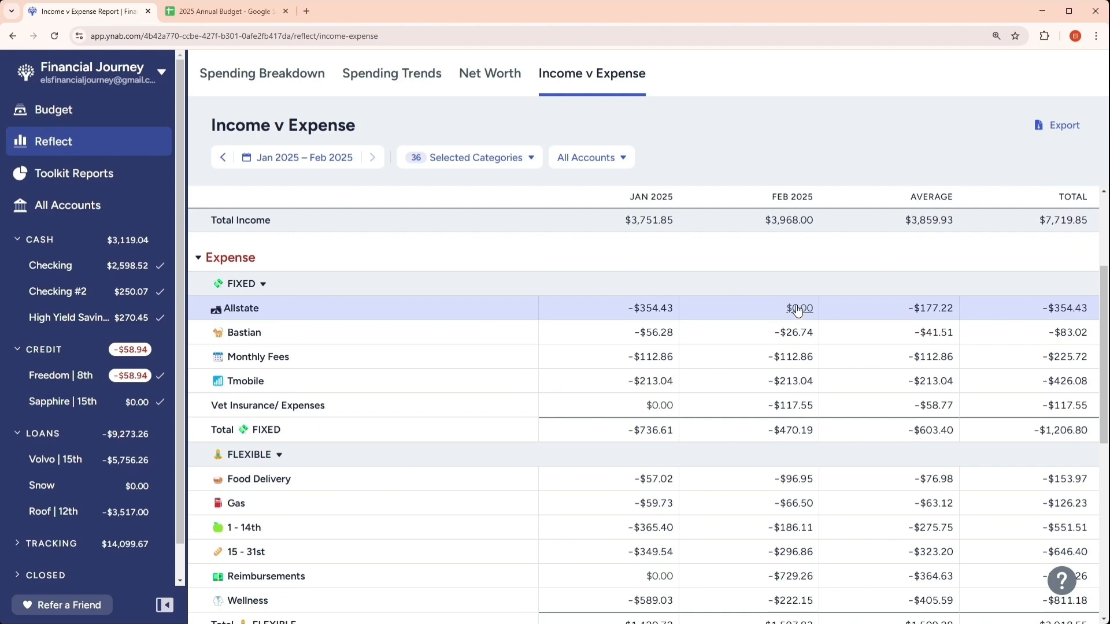
- Open the Checking account and review its February 2025 transactions
left_click(127, 108)
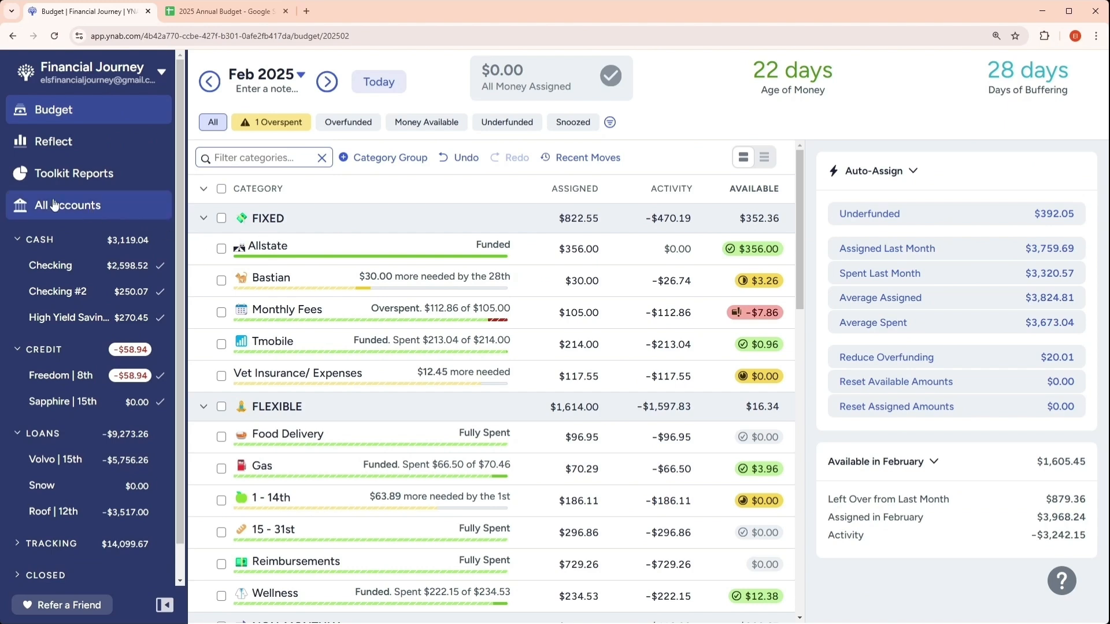
left_click(96, 264)
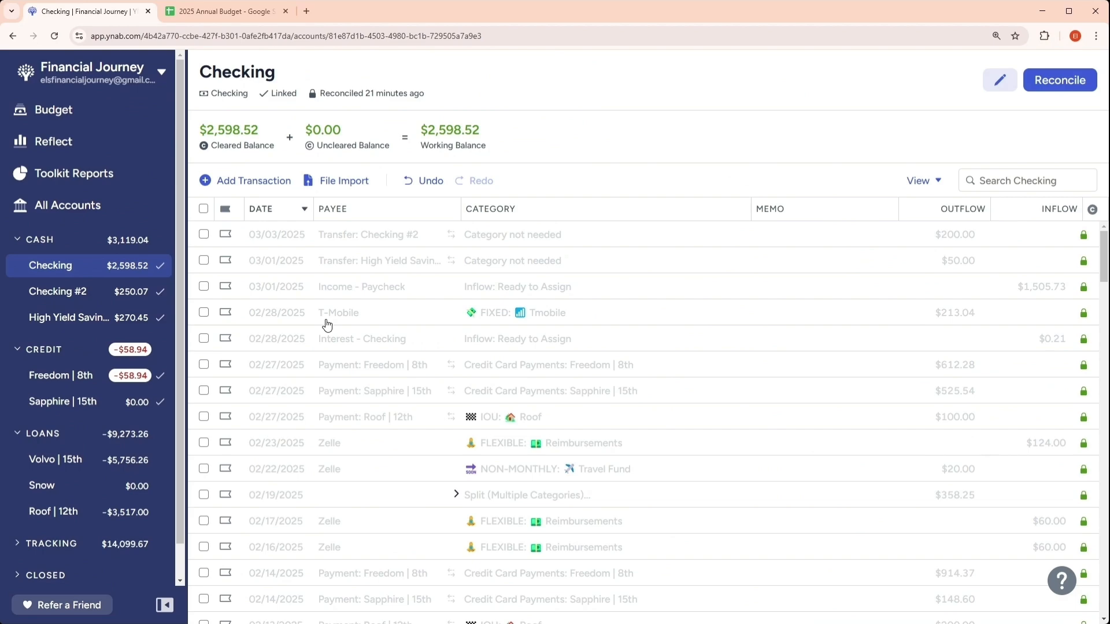
scroll(327, 325, "down", 3)
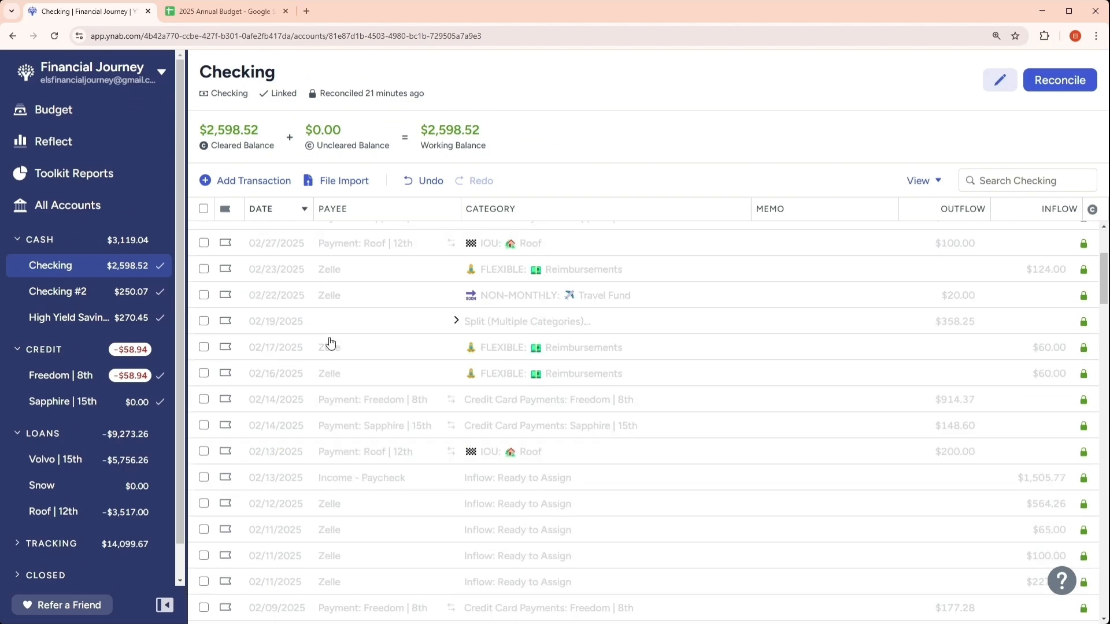
scroll(331, 343, "up", 3)
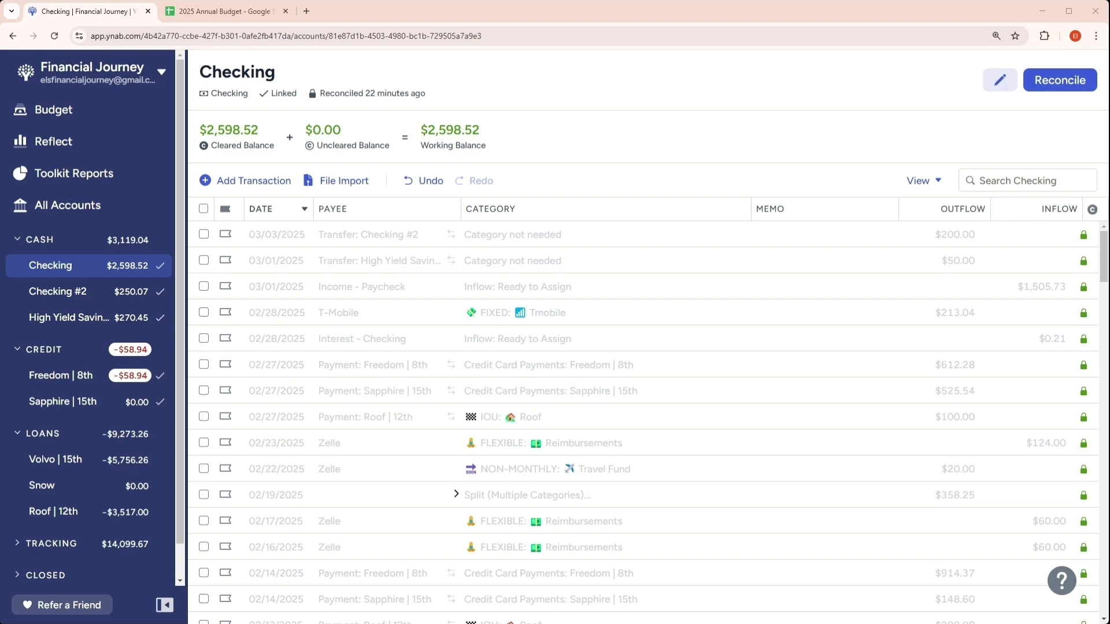
- In the February 2025 budget, select Tmobile, Gas, Wellness, Travel Fund and Snow, and apply Reduce Overfunding to them
left_click(53, 109)
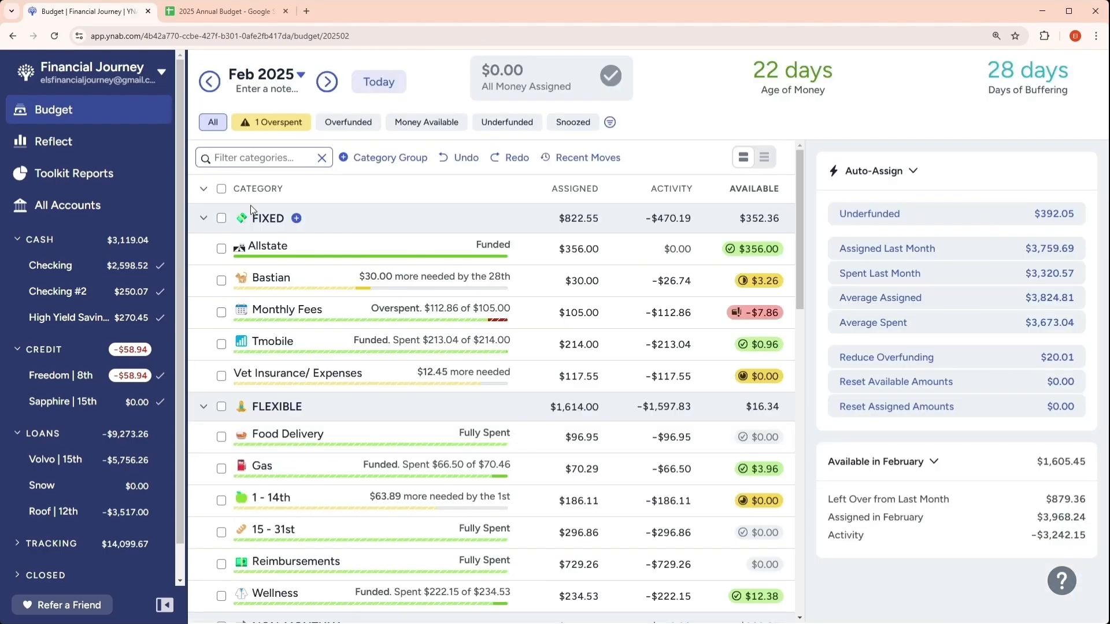
left_click(235, 343)
scroll(234, 337, "down", 3)
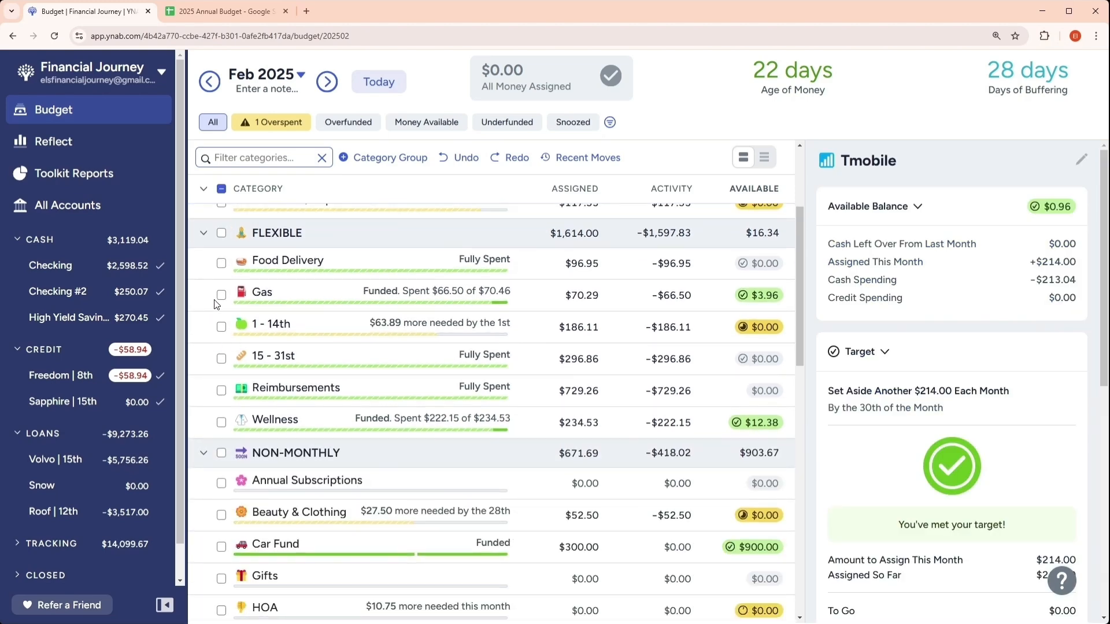
left_click(221, 295)
scroll(221, 300, "down", 1)
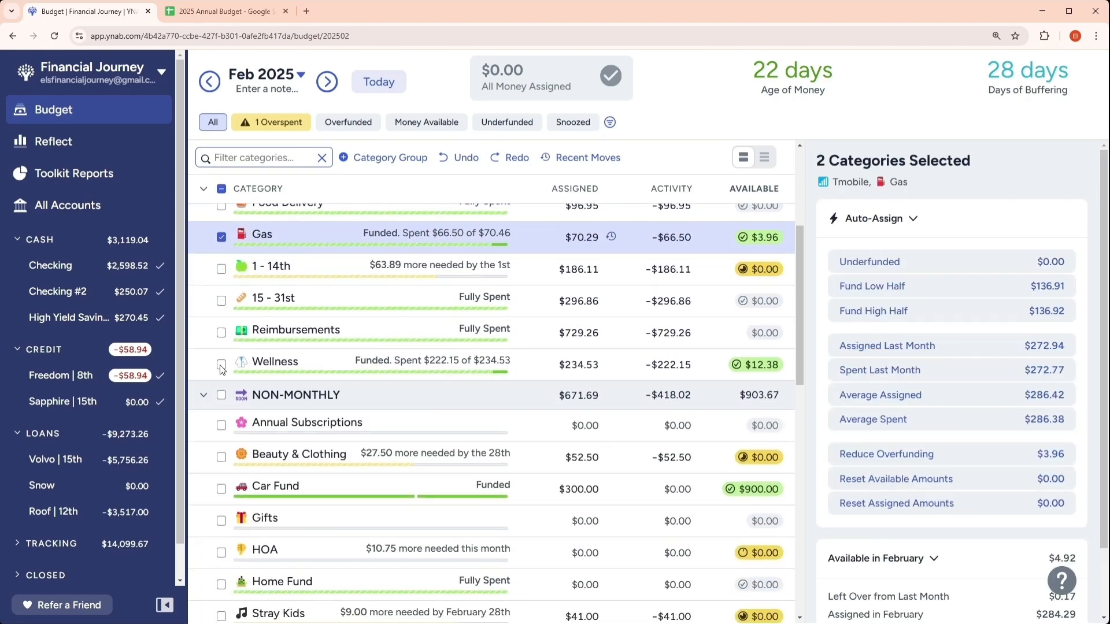
left_click(221, 365)
scroll(221, 368, "down", 3)
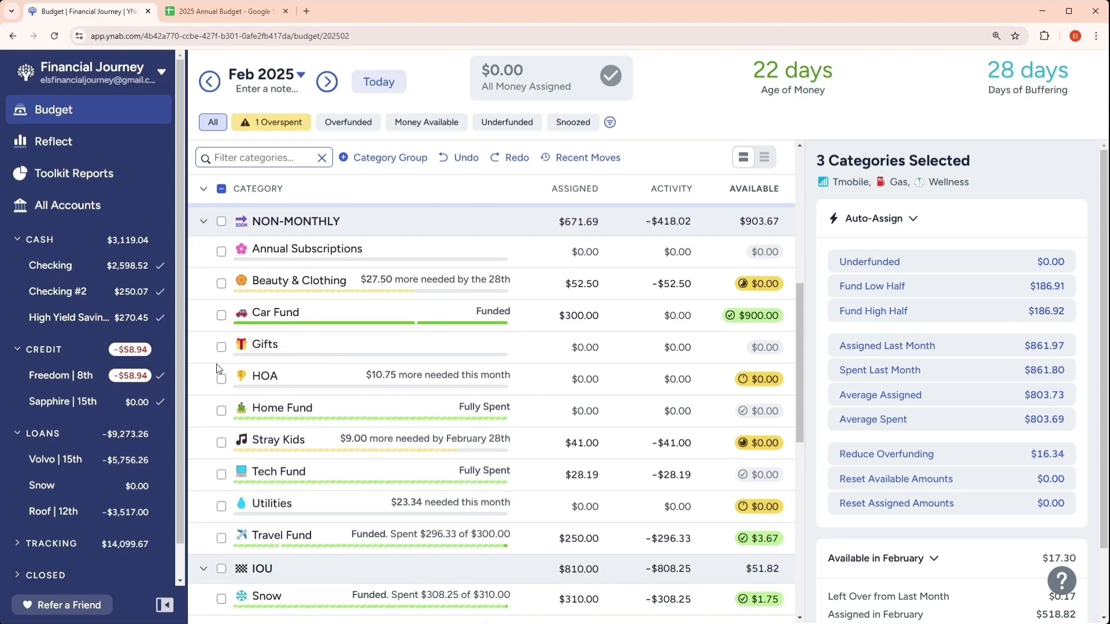
scroll(218, 368, "down", 3)
left_click(221, 364)
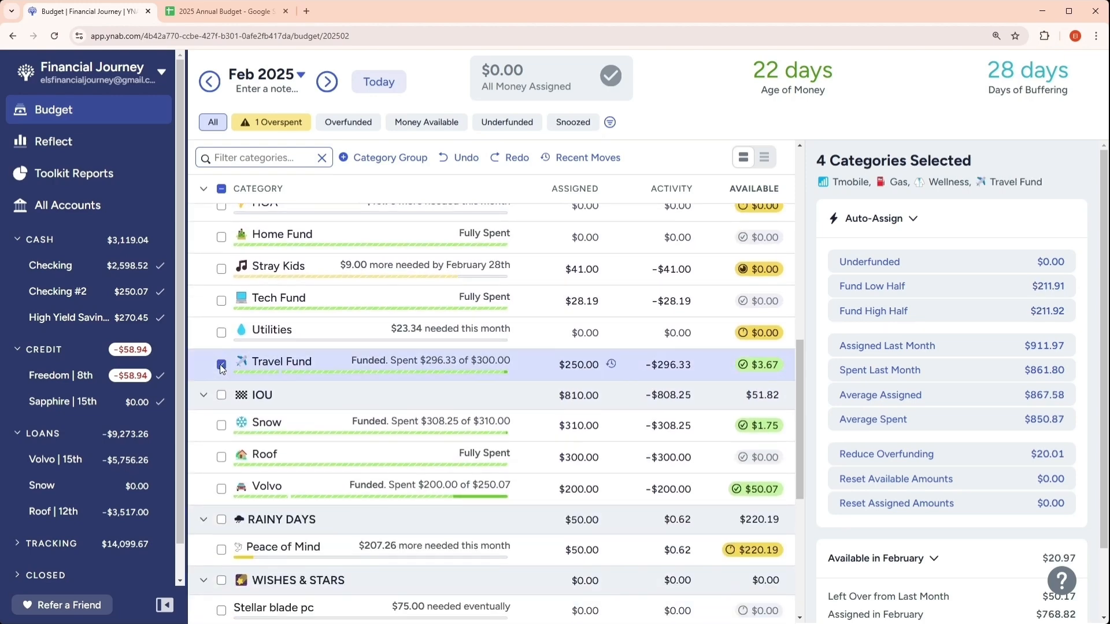
left_click(594, 439)
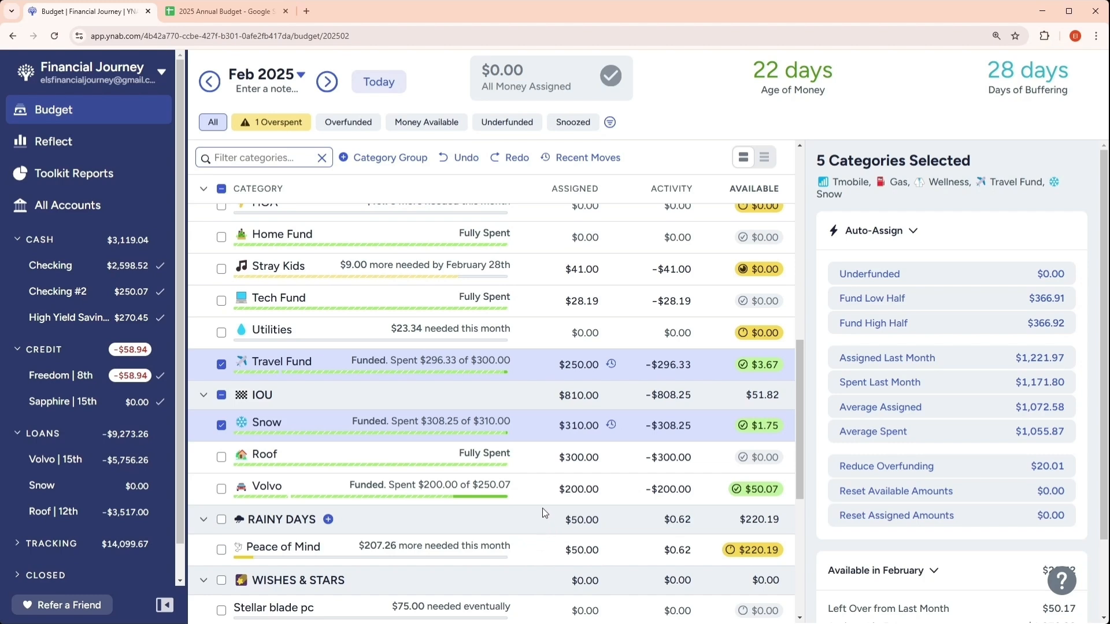
left_click(879, 467)
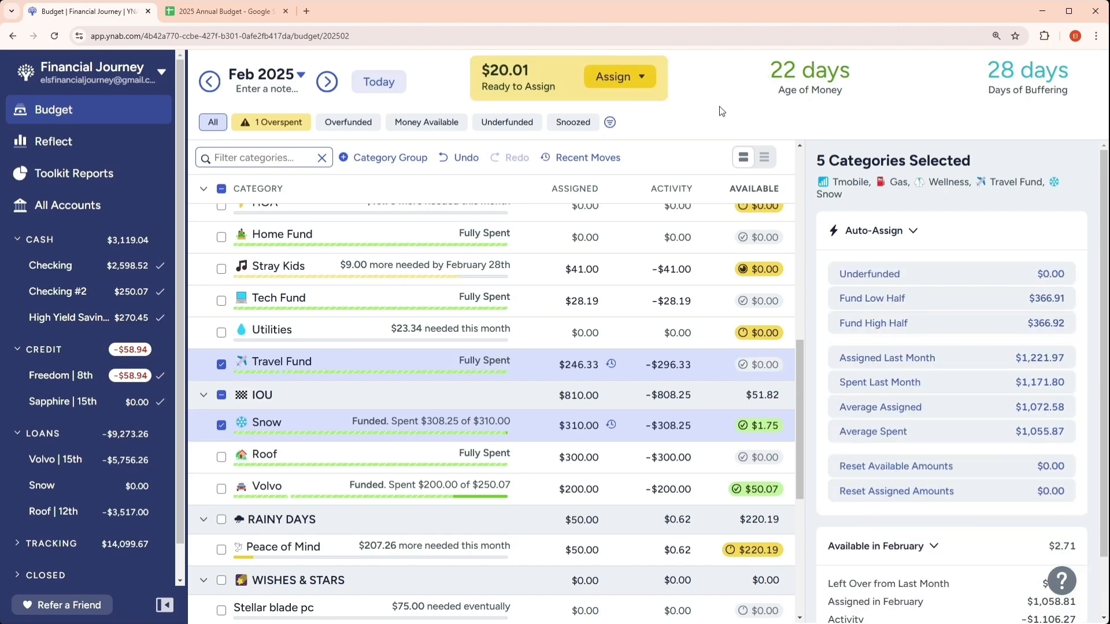
- Manually assign the 20.01 that is ready to assign to the Peace of Mind category under RAINY DAYS
left_click(619, 76)
left_click(636, 234)
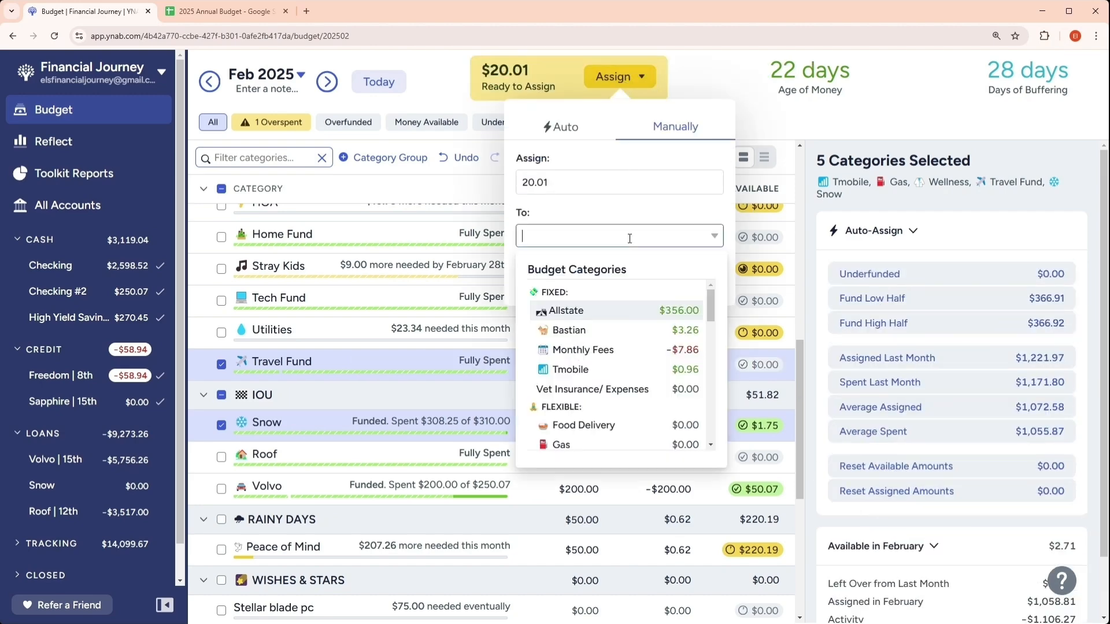
scroll(616, 370, "down", 10)
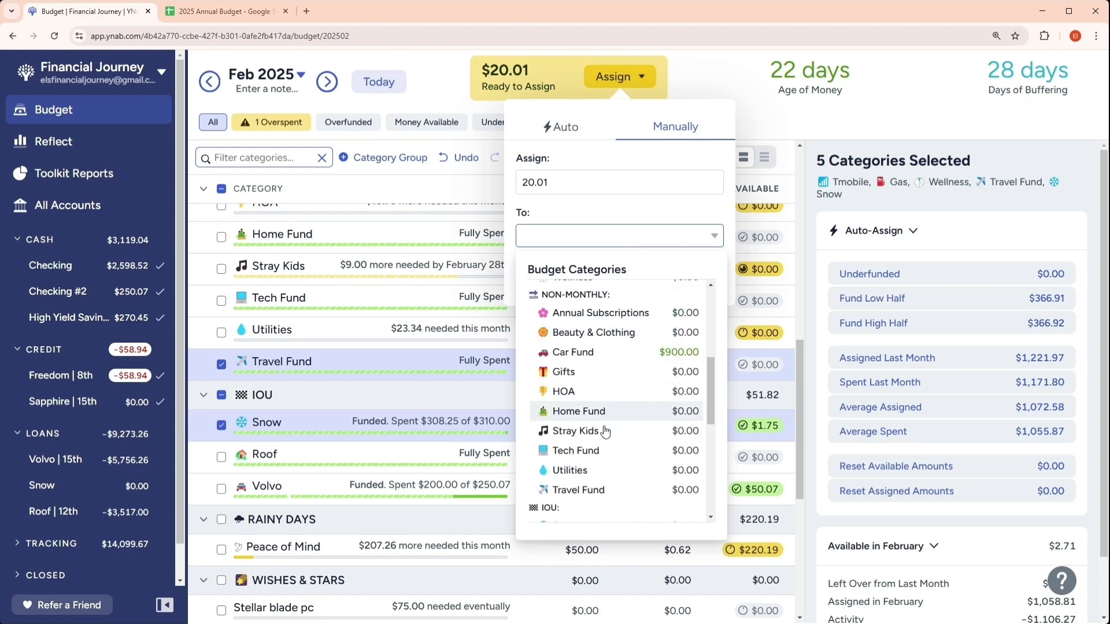
left_click(605, 442)
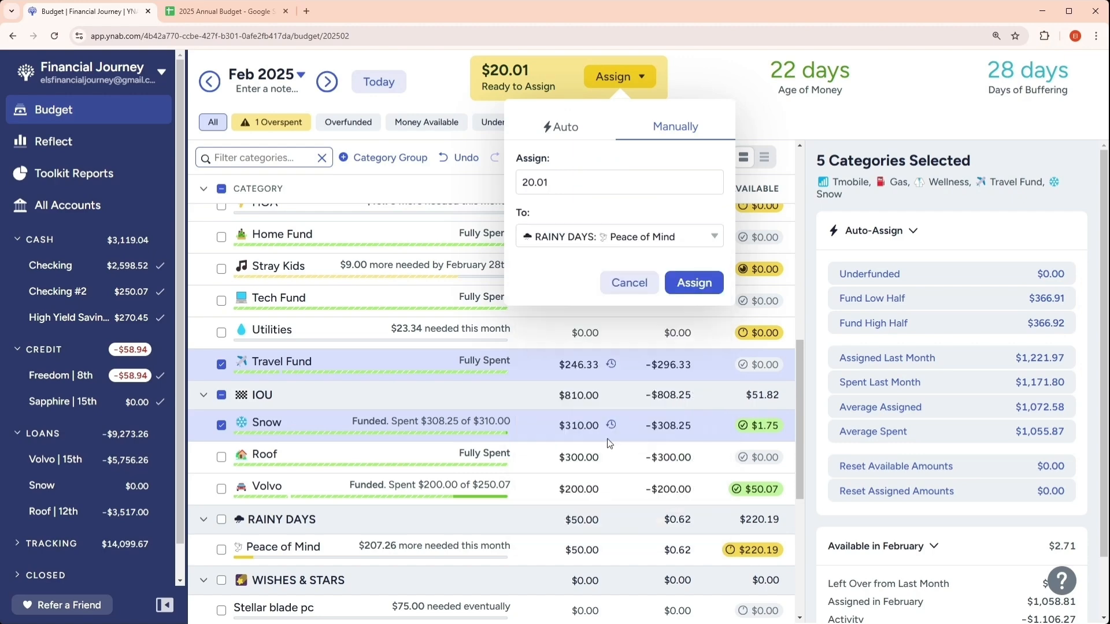
left_click(702, 285)
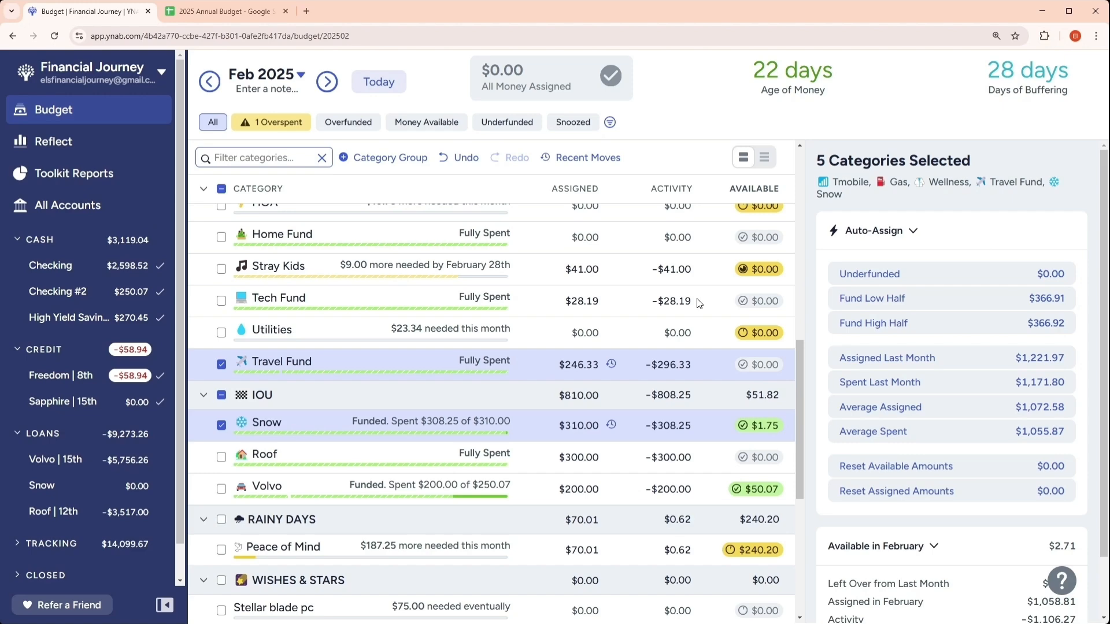
scroll(700, 303, "up", 7)
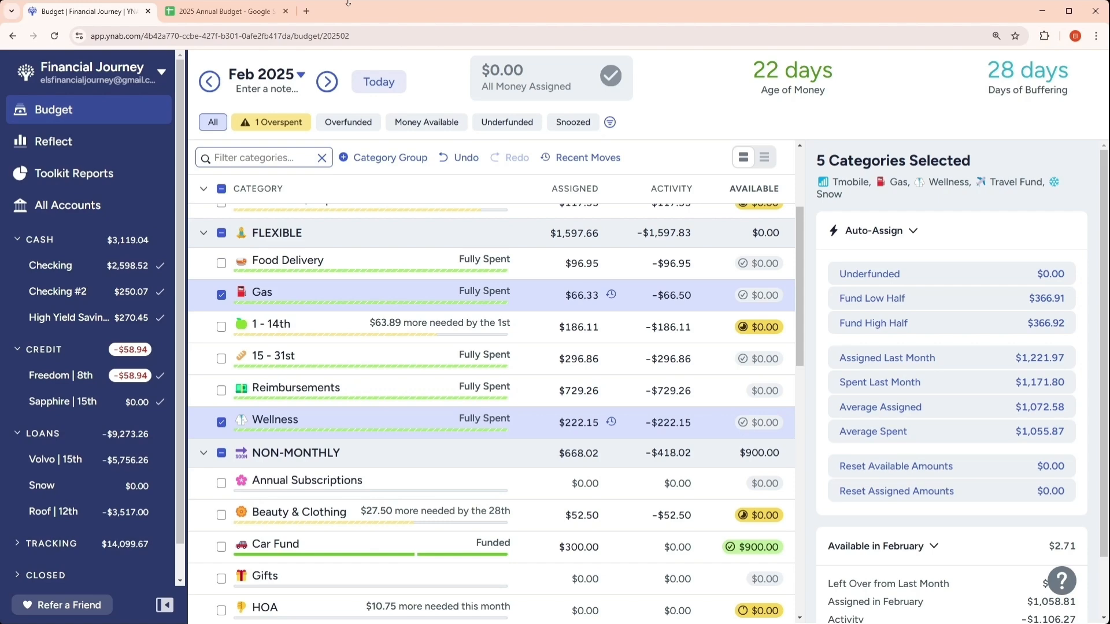
- Return to the Income v Expense report and compare January and February 2025 spending in the FIXED, FLEXIBLE and NON-MONTHLY groups
left_click(97, 138)
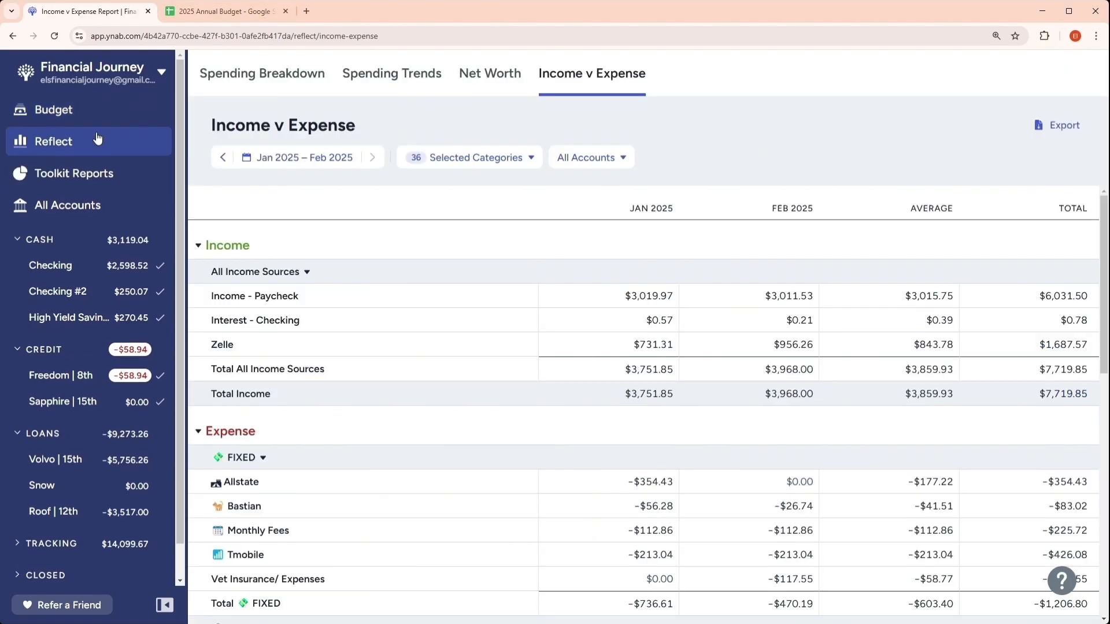
scroll(723, 301, "down", 3)
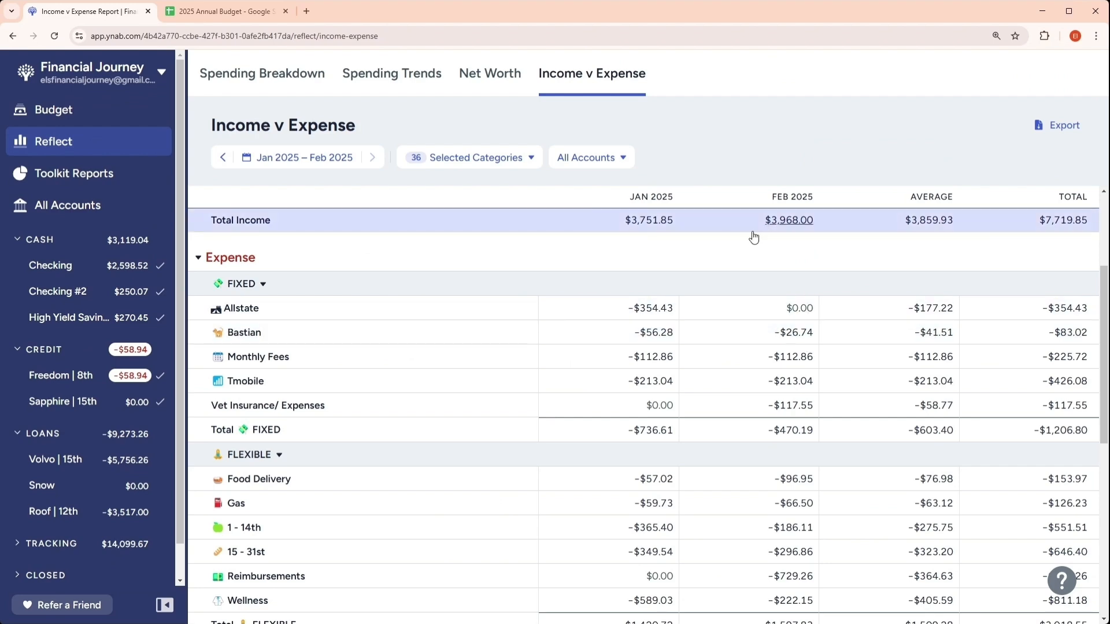
scroll(751, 238, "down", 1)
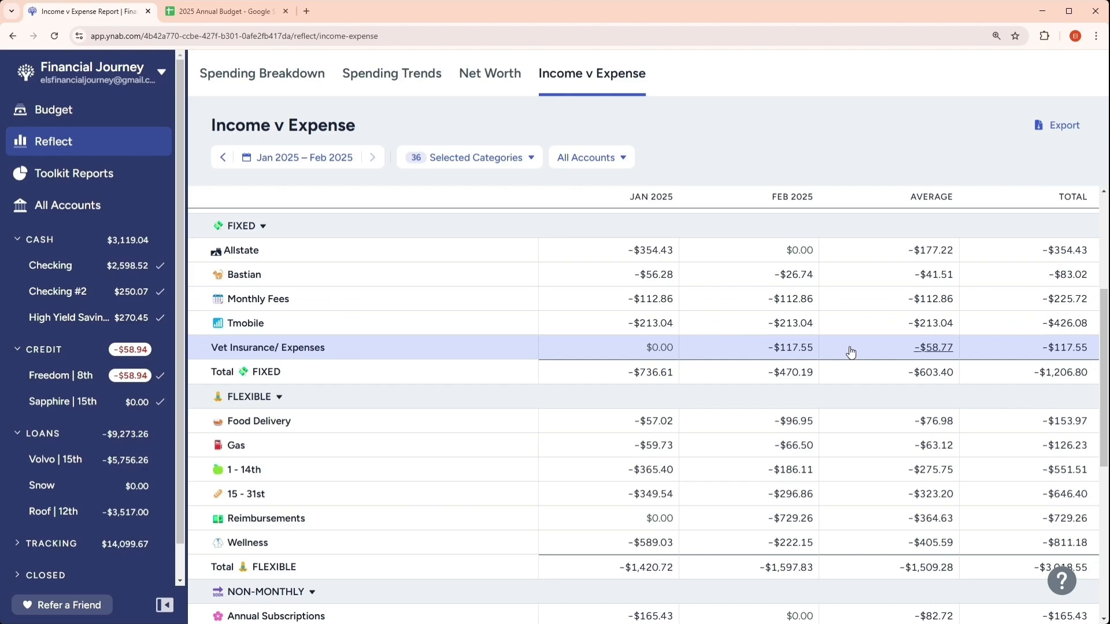
scroll(850, 351, "down", 2)
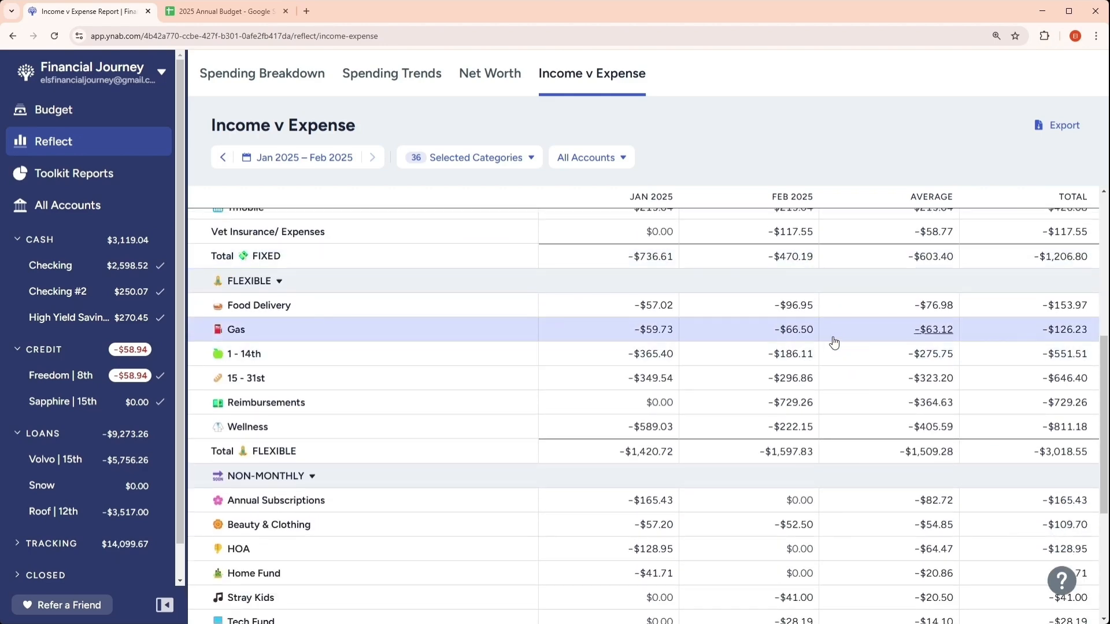
scroll(817, 279, "up", 3)
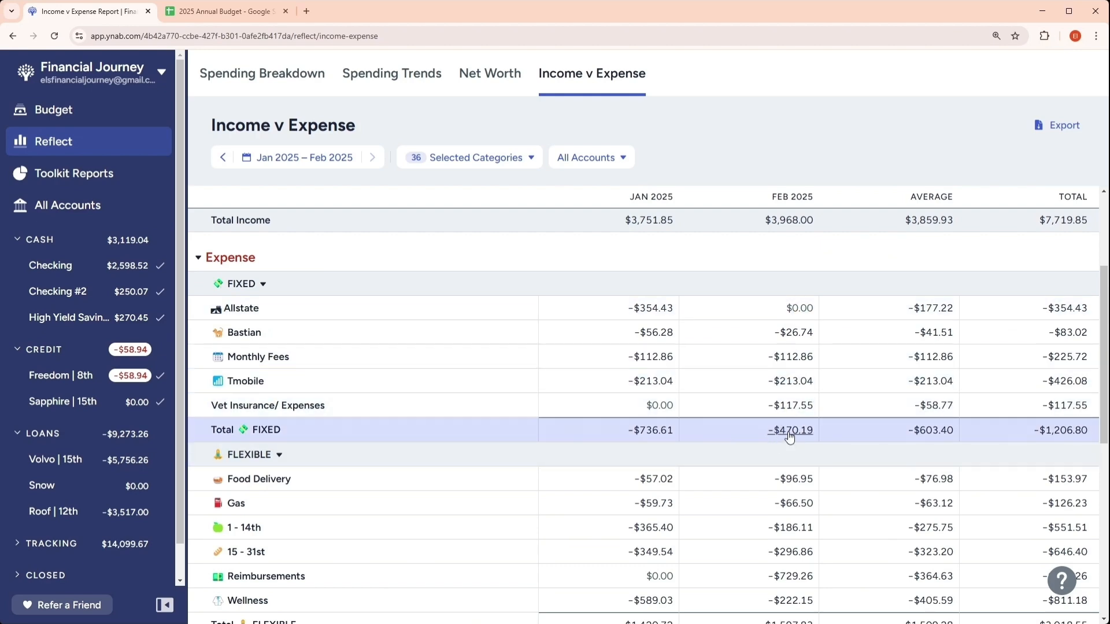
- Compare the FLEXIBLE spending for January and February 2025 and examine the Wellness transactions of February
scroll(783, 405, "down", 3)
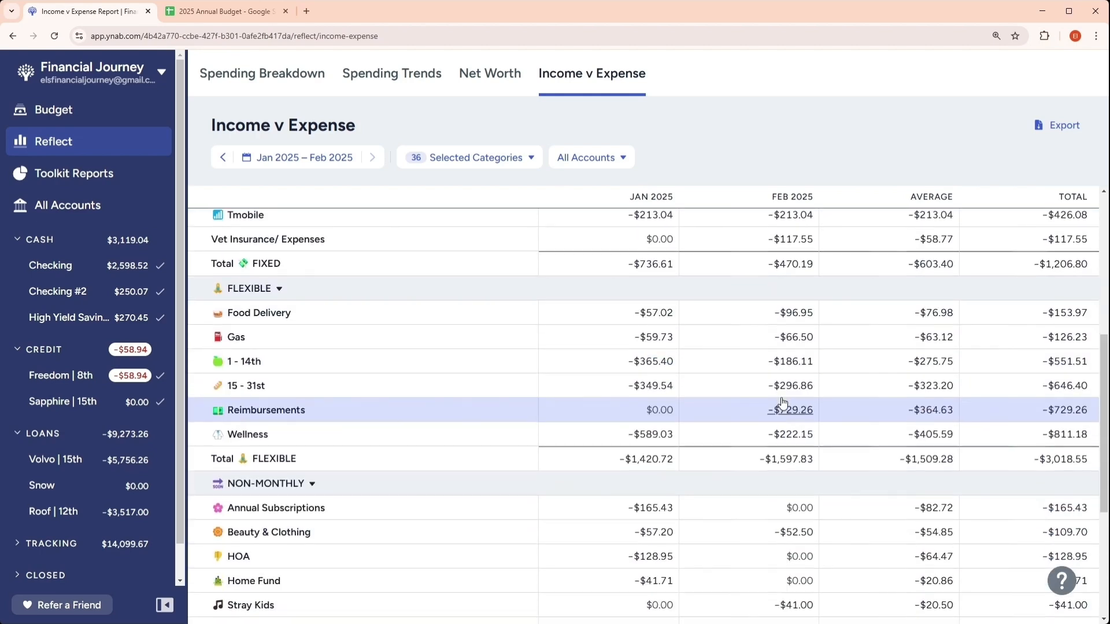
scroll(783, 403, "down", 1)
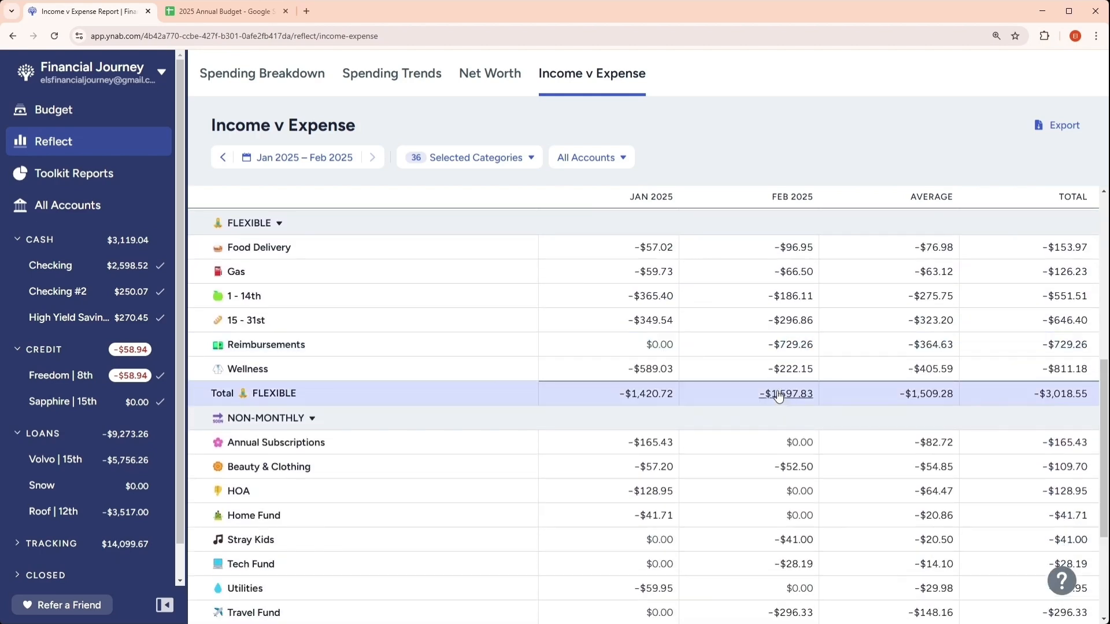
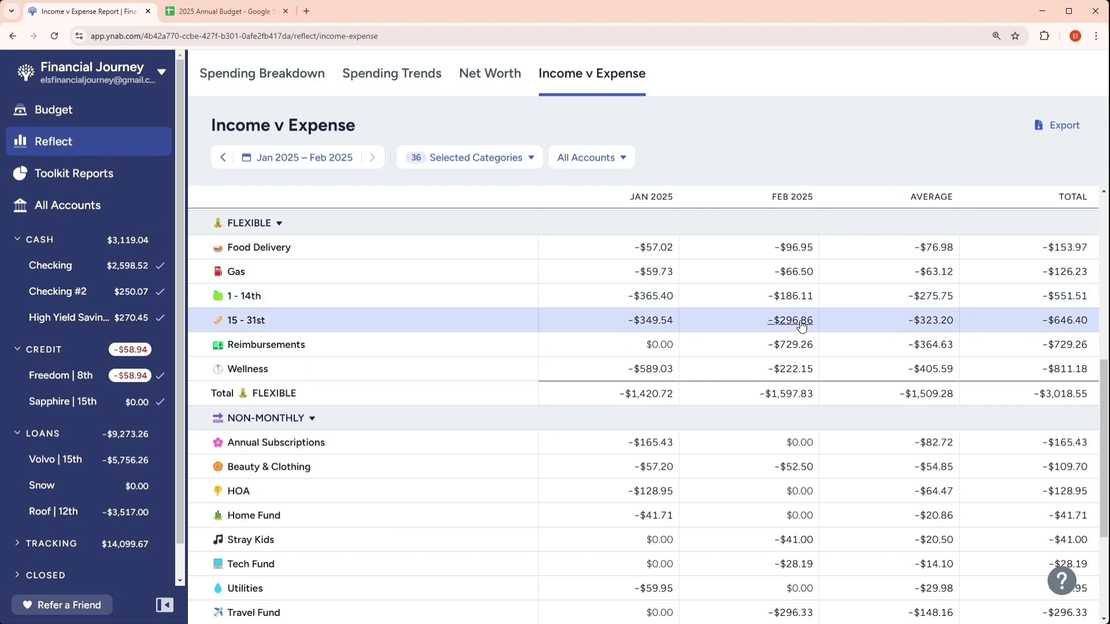
scroll(796, 312, "down", 1)
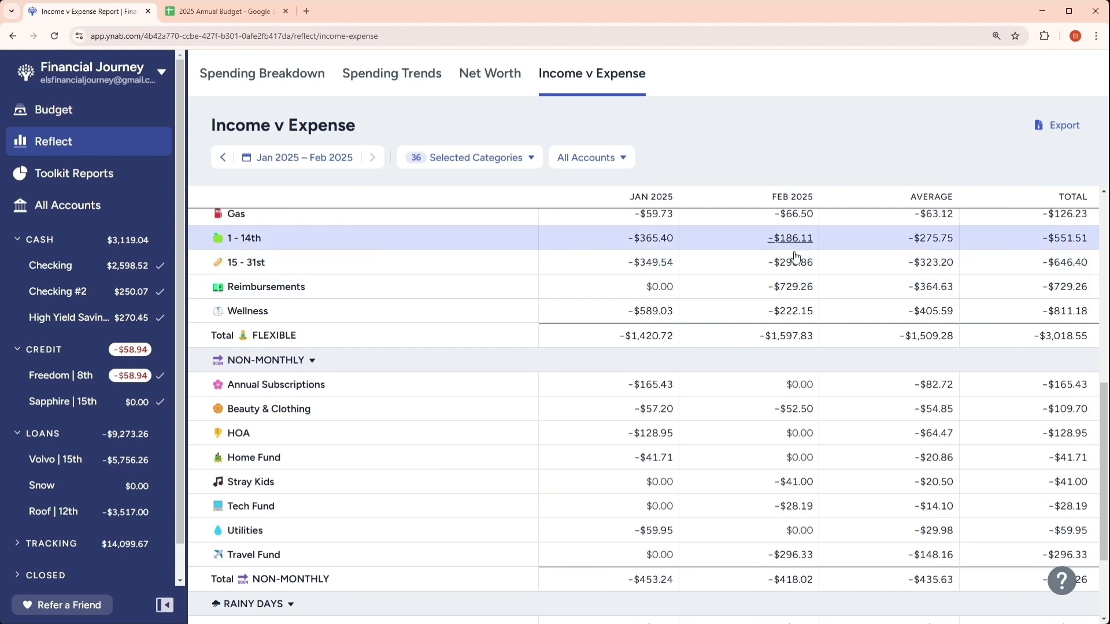
left_click(791, 311)
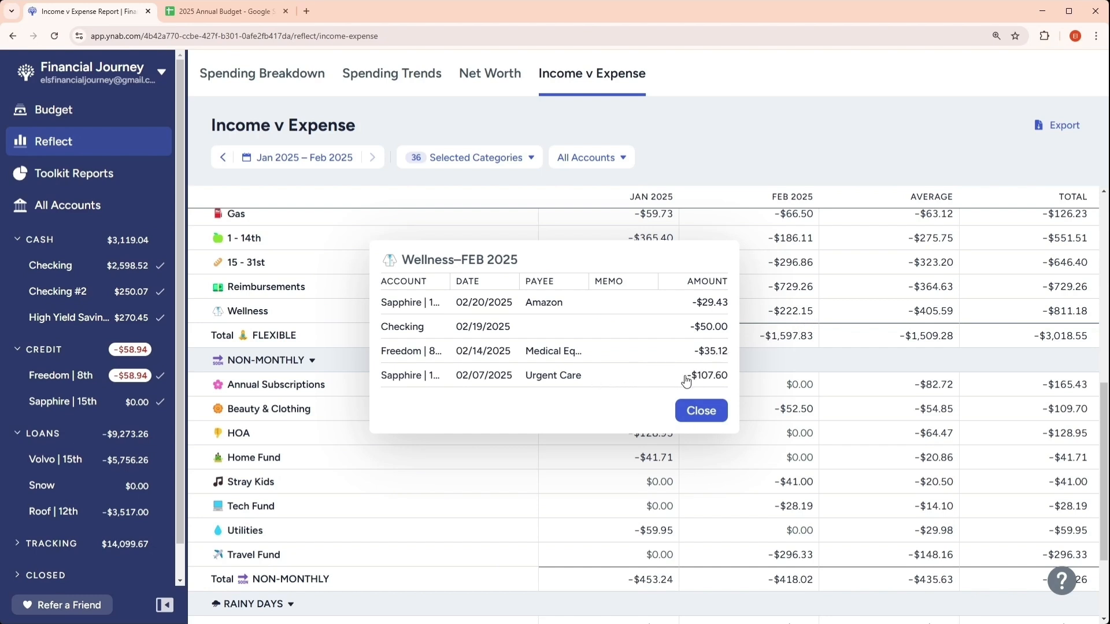
left_click(705, 423)
- Examine the February 2025 transactions of Beauty & Clothing, Stray Kids and Tech Fund in the NON-MONTHLY group
scroll(779, 330, "down", 1)
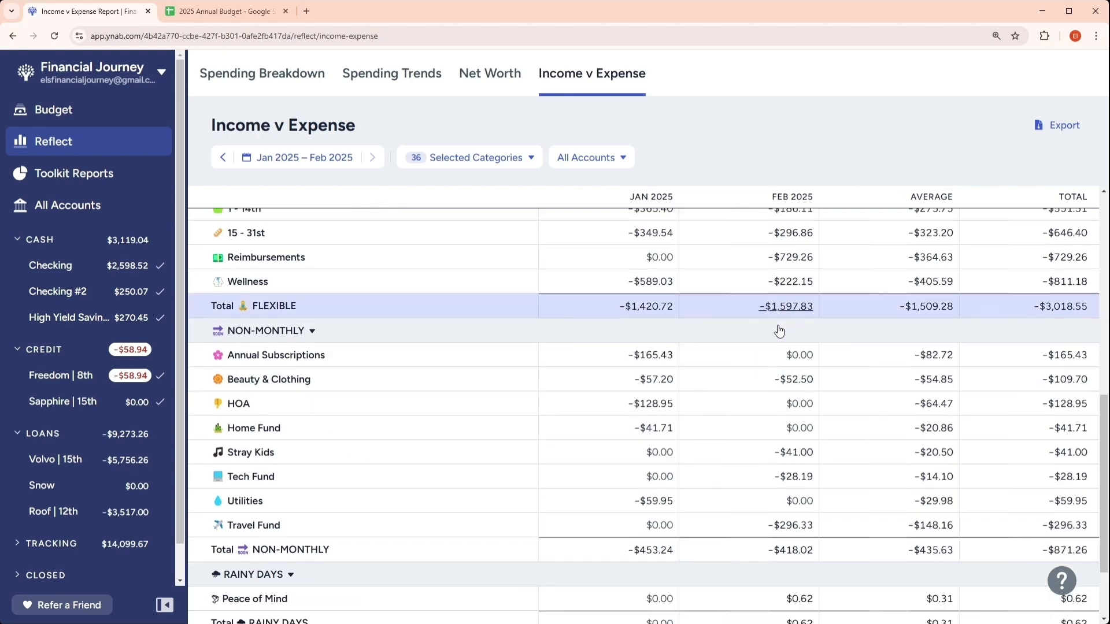
scroll(779, 330, "down", 3)
scroll(777, 313, "down", 1)
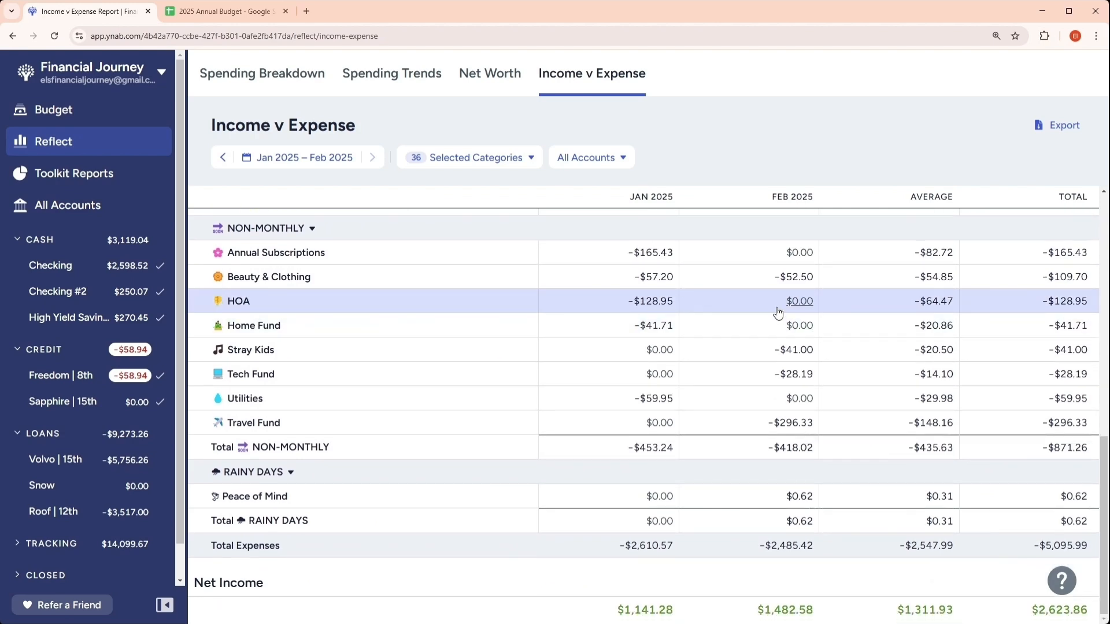
left_click(789, 281)
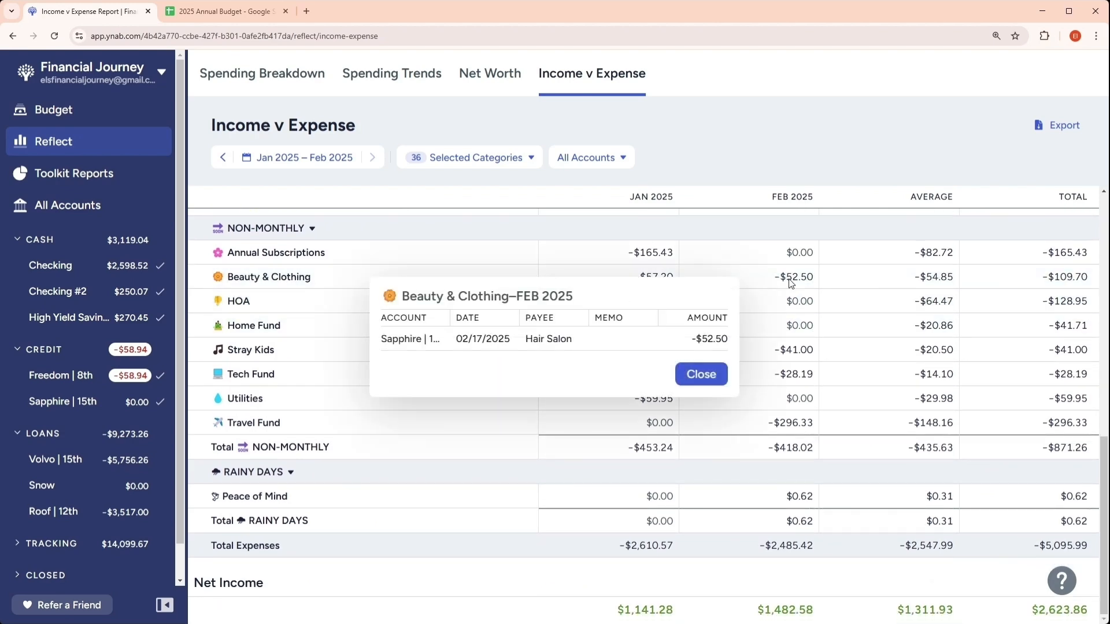
left_click(702, 374)
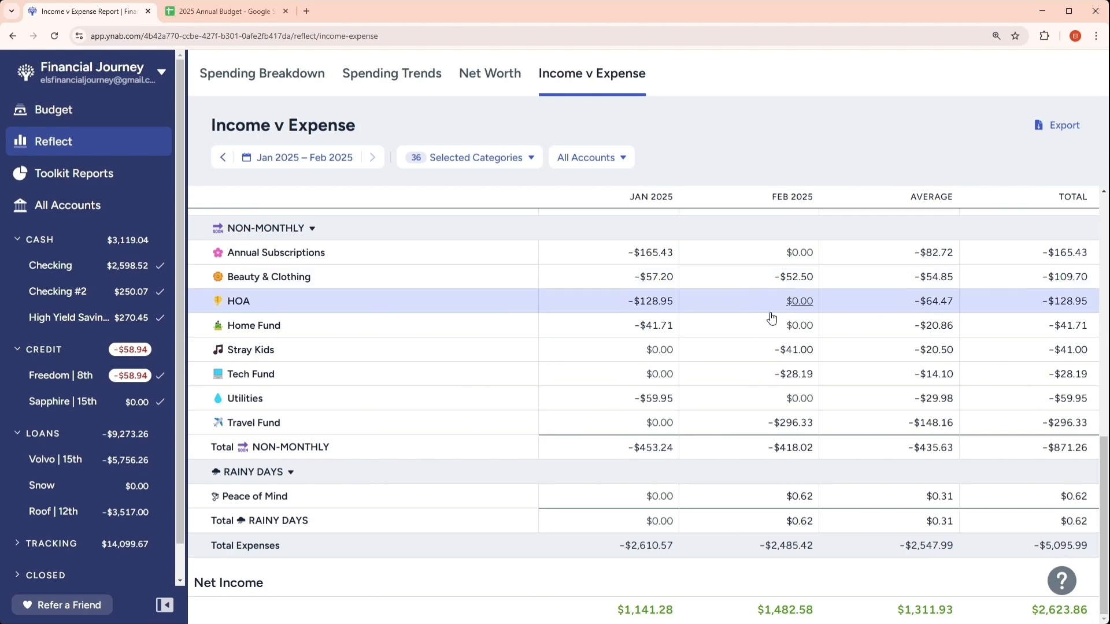
left_click(765, 351)
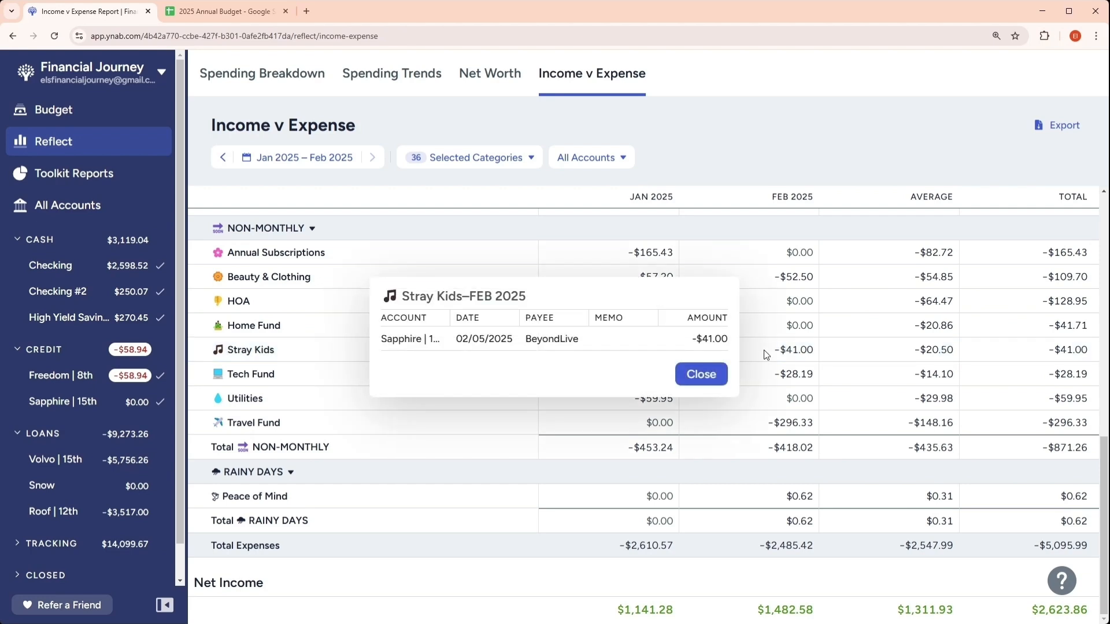
left_click(702, 375)
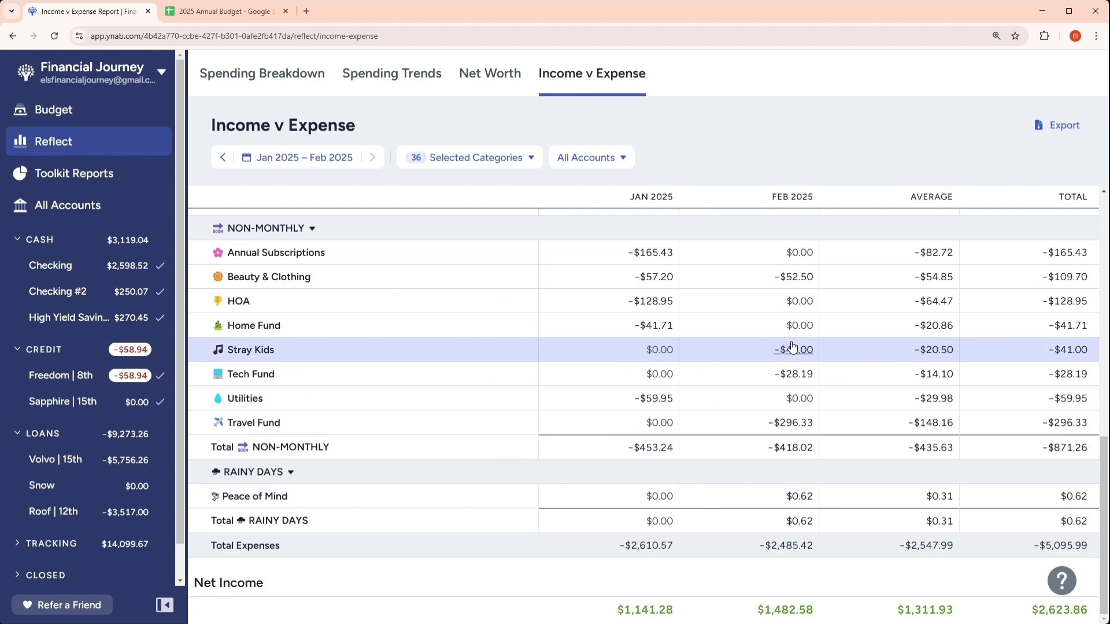
left_click(797, 375)
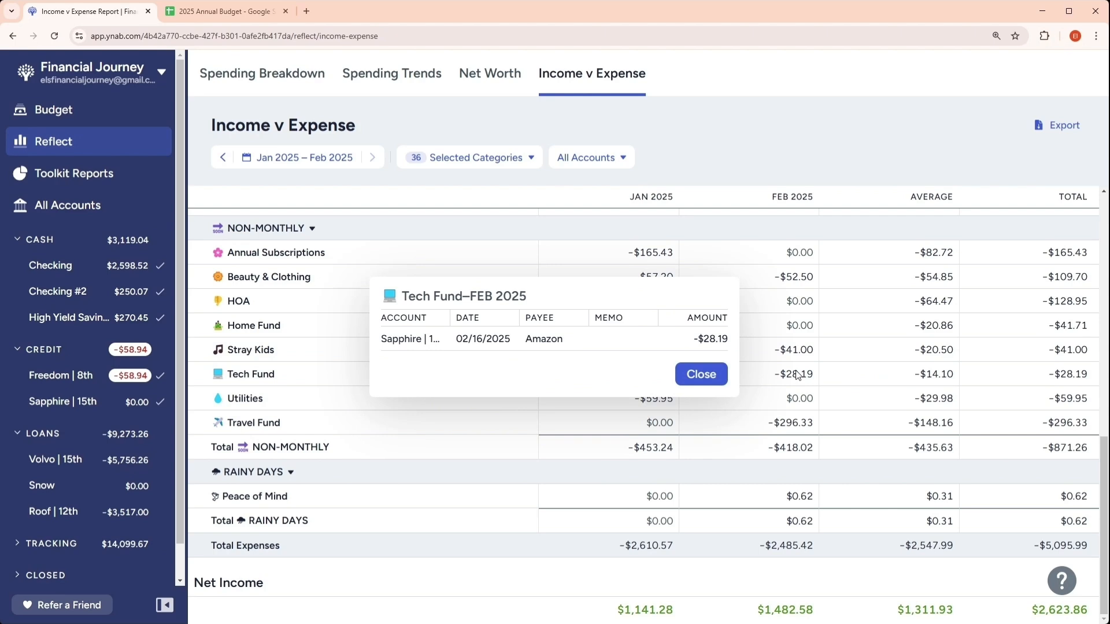
left_click(703, 376)
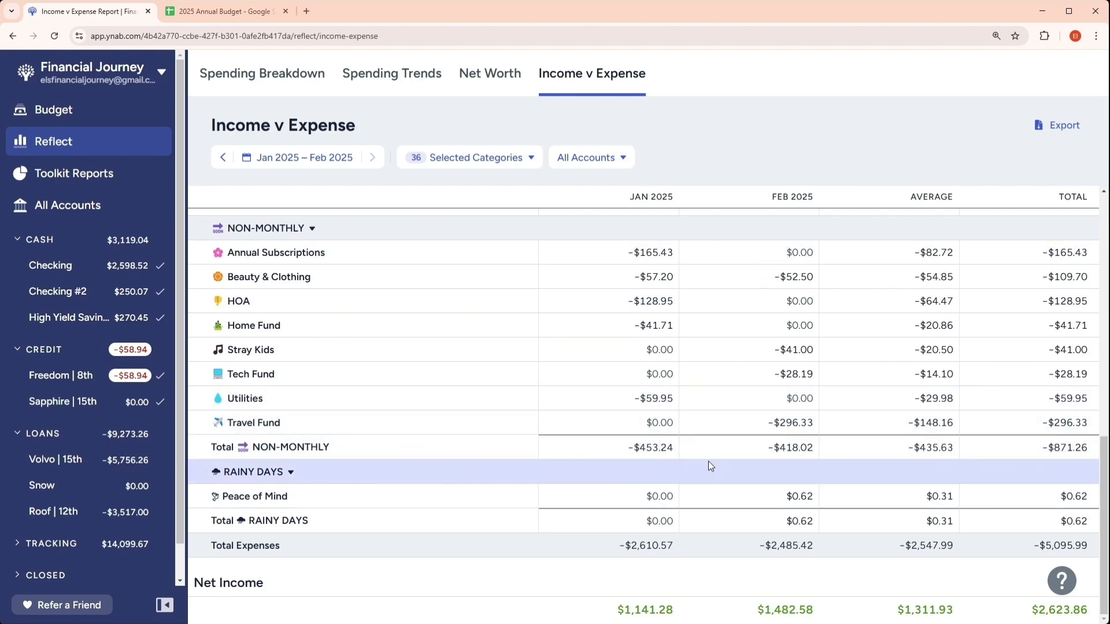
scroll(784, 454, "up", 2)
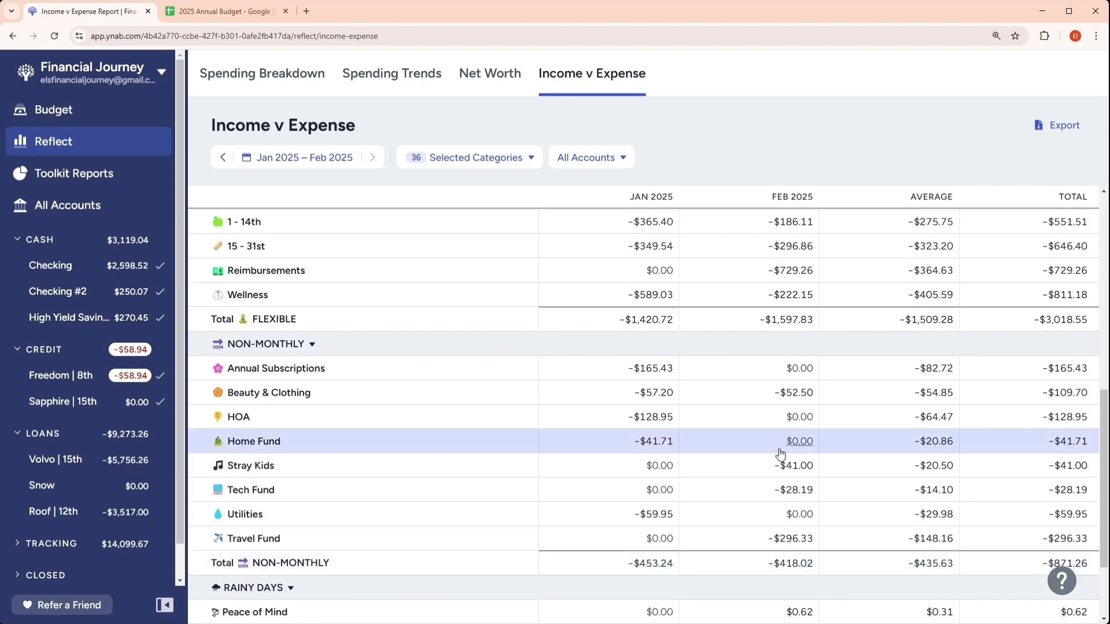
scroll(781, 454, "down", 2)
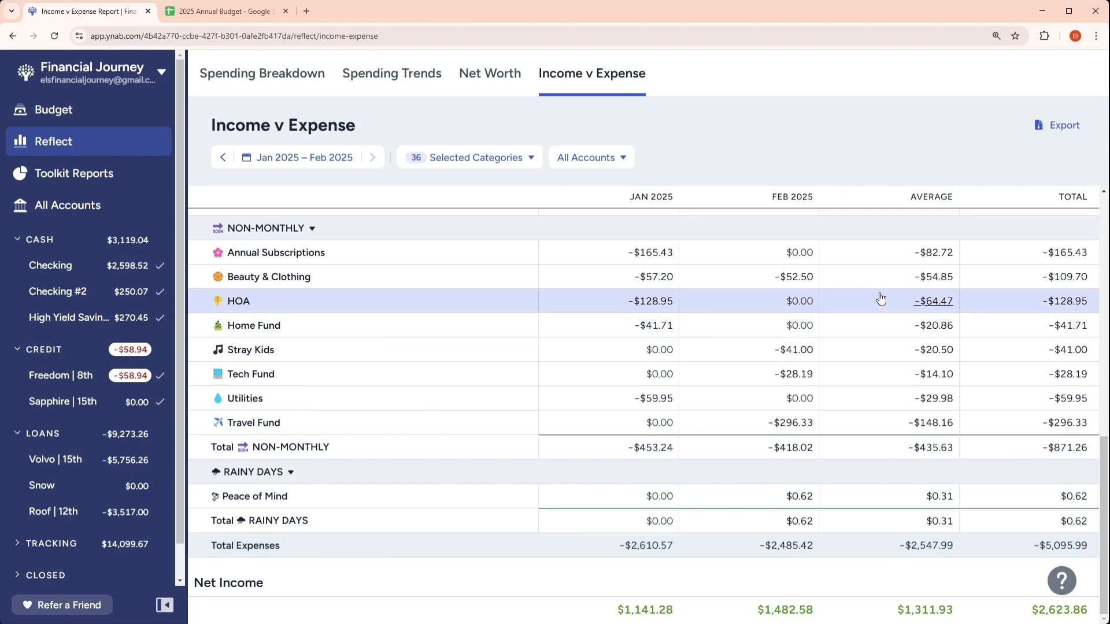
- Leave the Income v Expense report and open the March 2025 budget
scroll(878, 272, "up", 3)
scroll(877, 250, "up", 5)
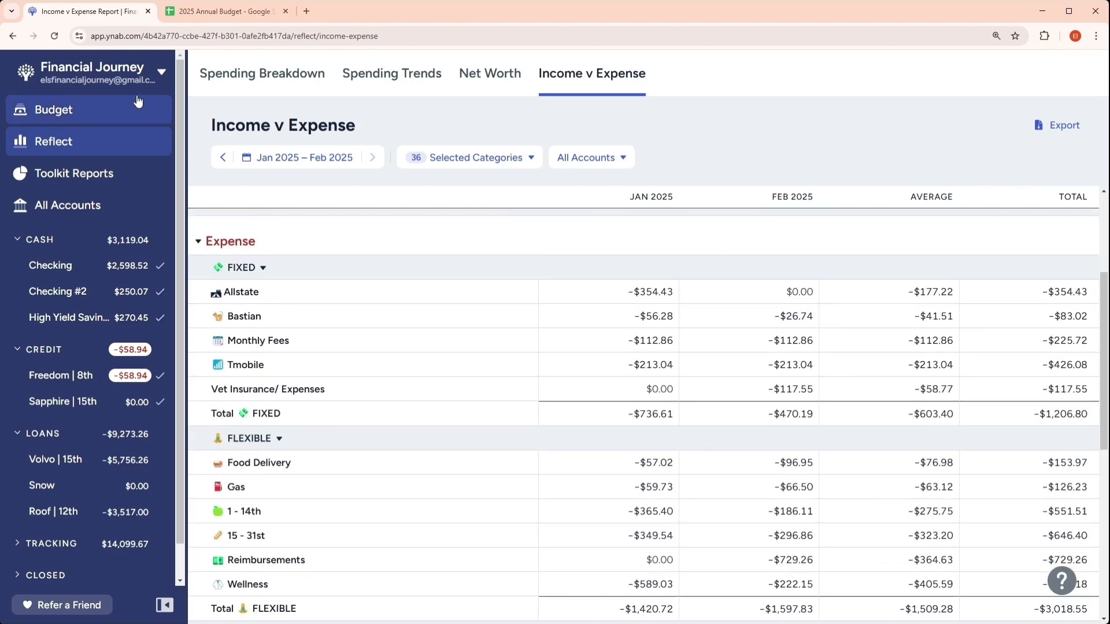
left_click(116, 114)
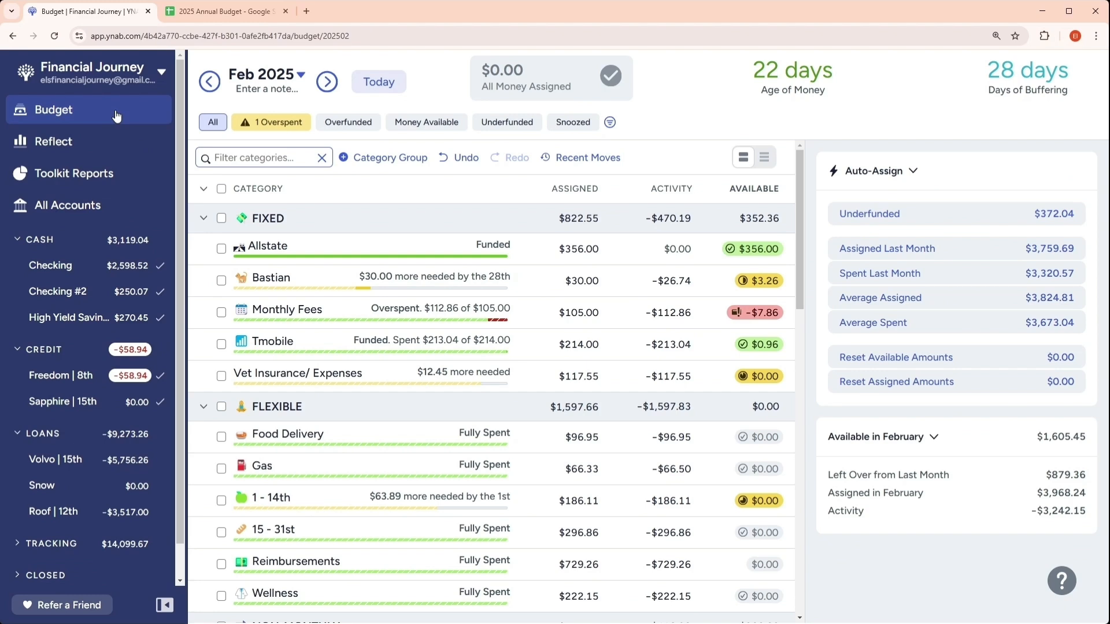
left_click(326, 85)
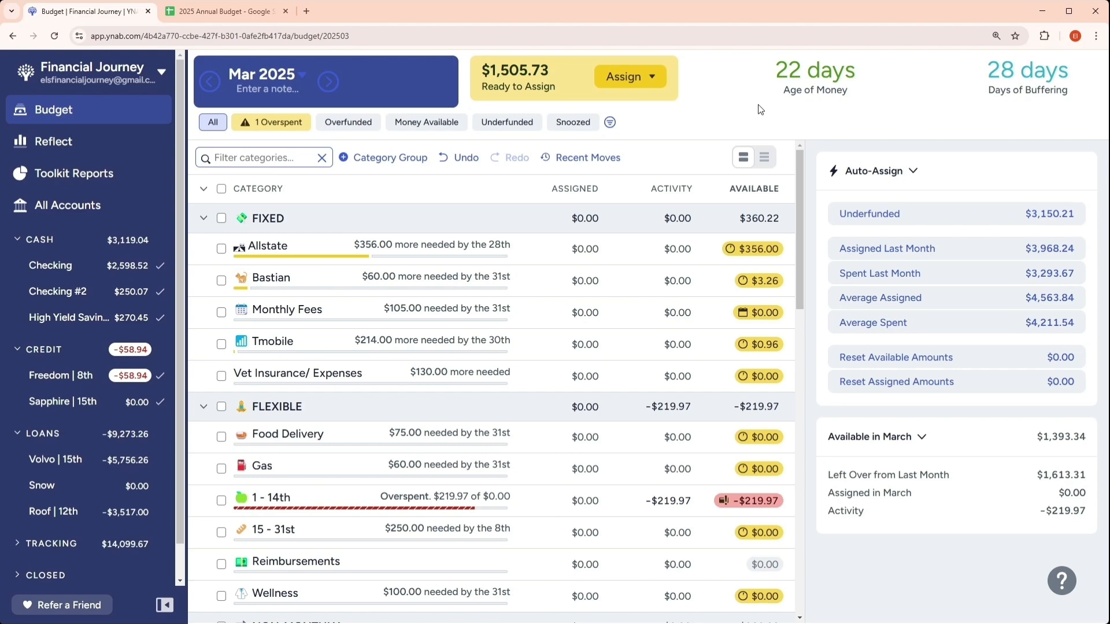
- Switch to the 2025 Annual Budget spreadsheet in Google Sheets and check the March Other income on the 2025 sheet
left_click(200, 13)
left_click(268, 609)
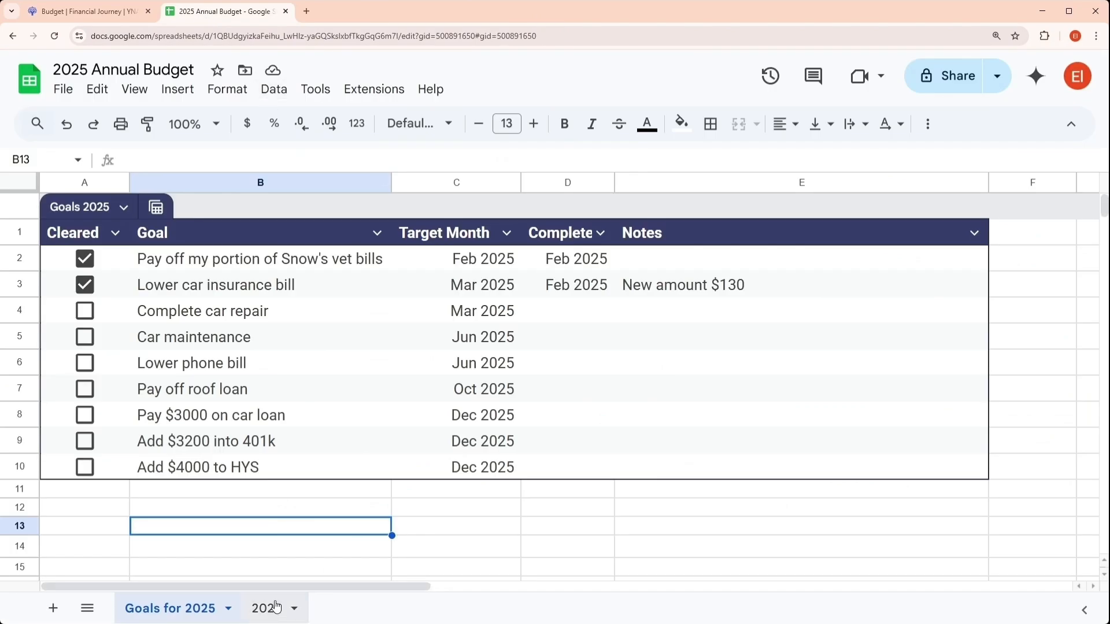
scroll(339, 383, "down", 3)
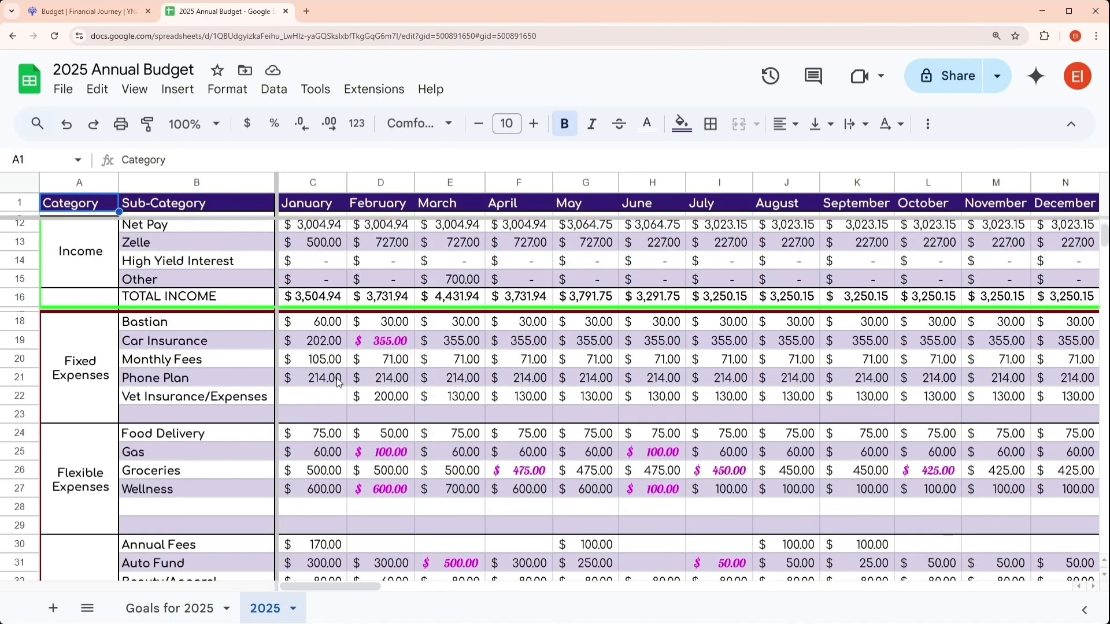
left_click(454, 281)
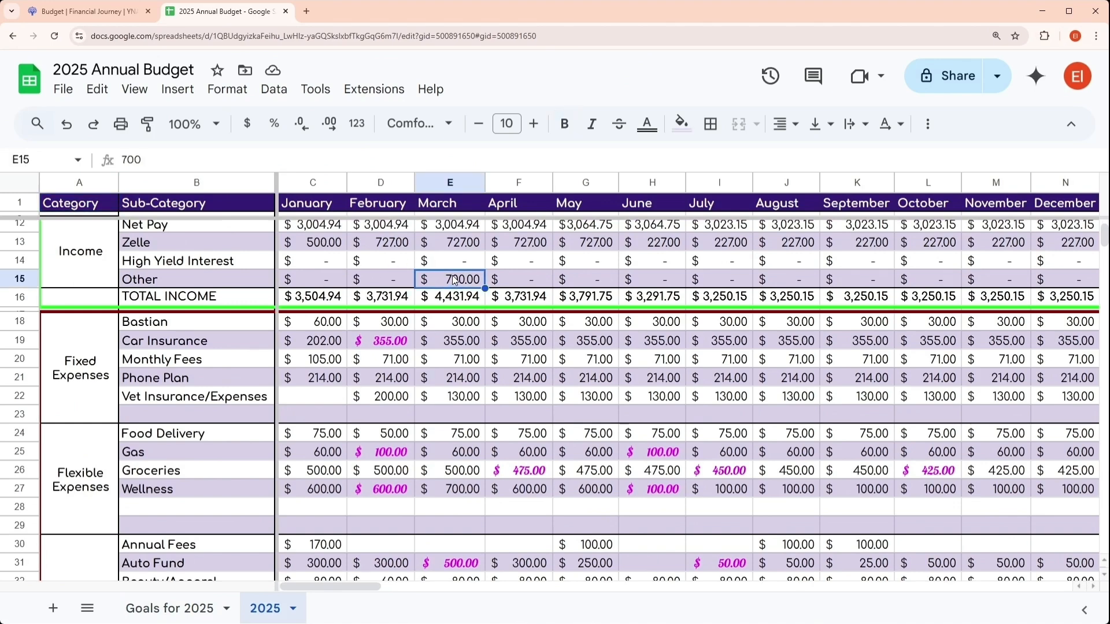
- Return to the March 2025 budget in YNAB and assign 250 to the 1 - 14th category under FLEXIBLE
left_click(123, 13)
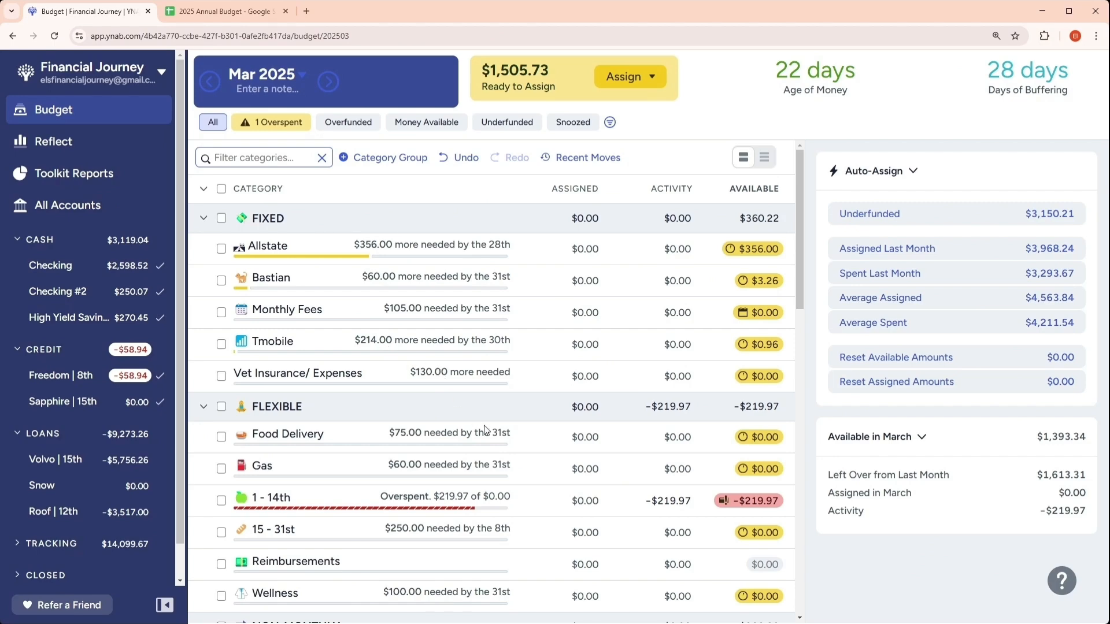
scroll(486, 434, "down", 2)
left_click(548, 386)
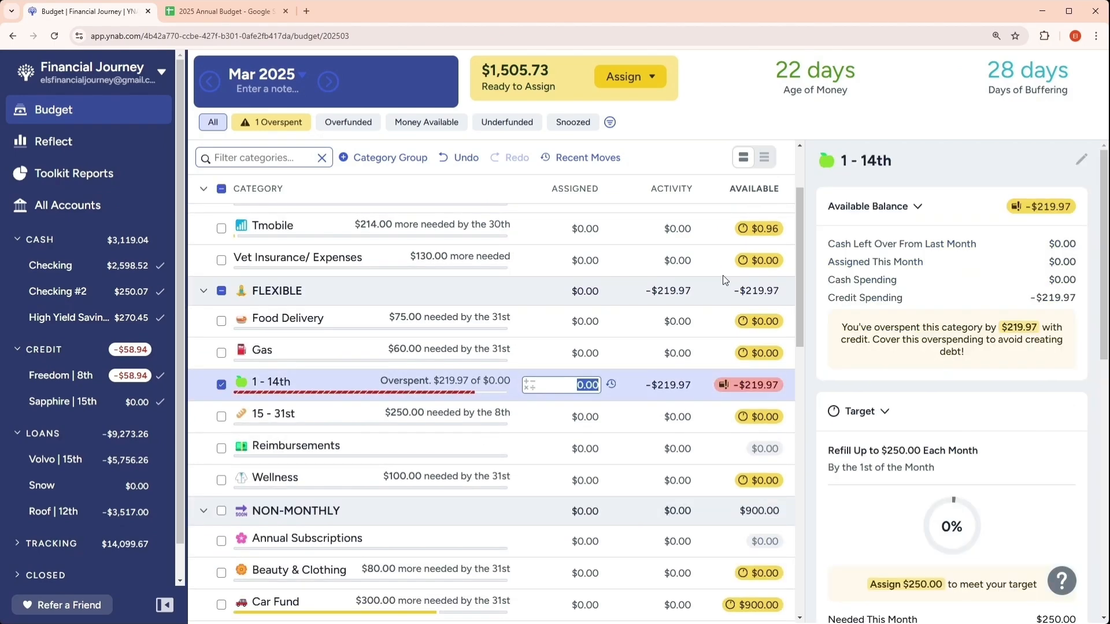
type("250")
key("Return")
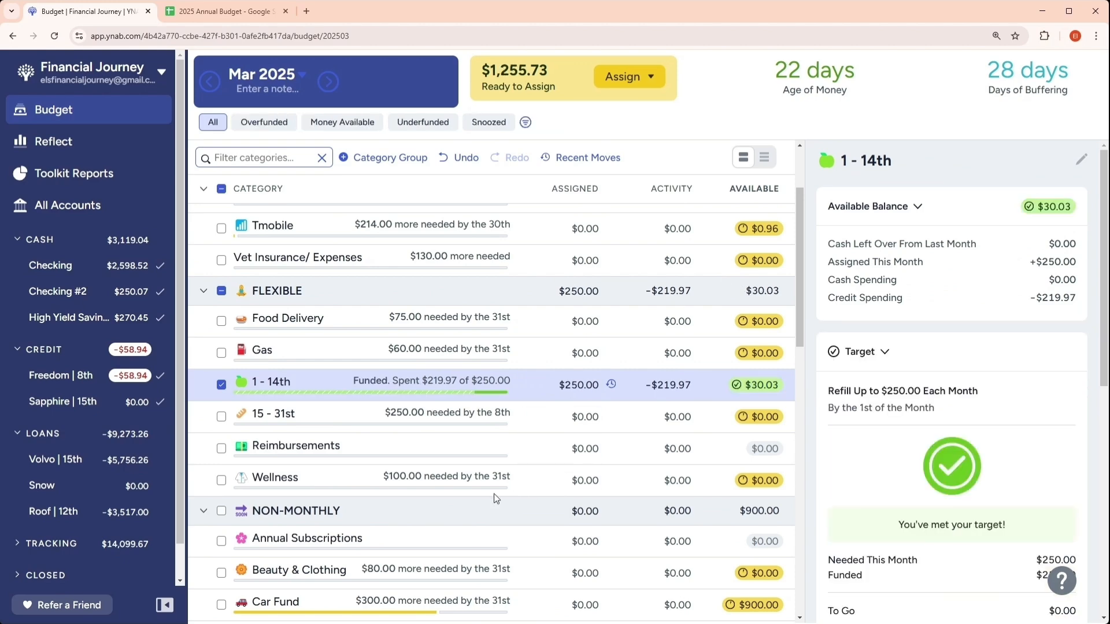
- Assign 60 to the Bastian category under FIXED for March 2025
scroll(593, 341, "up", 2)
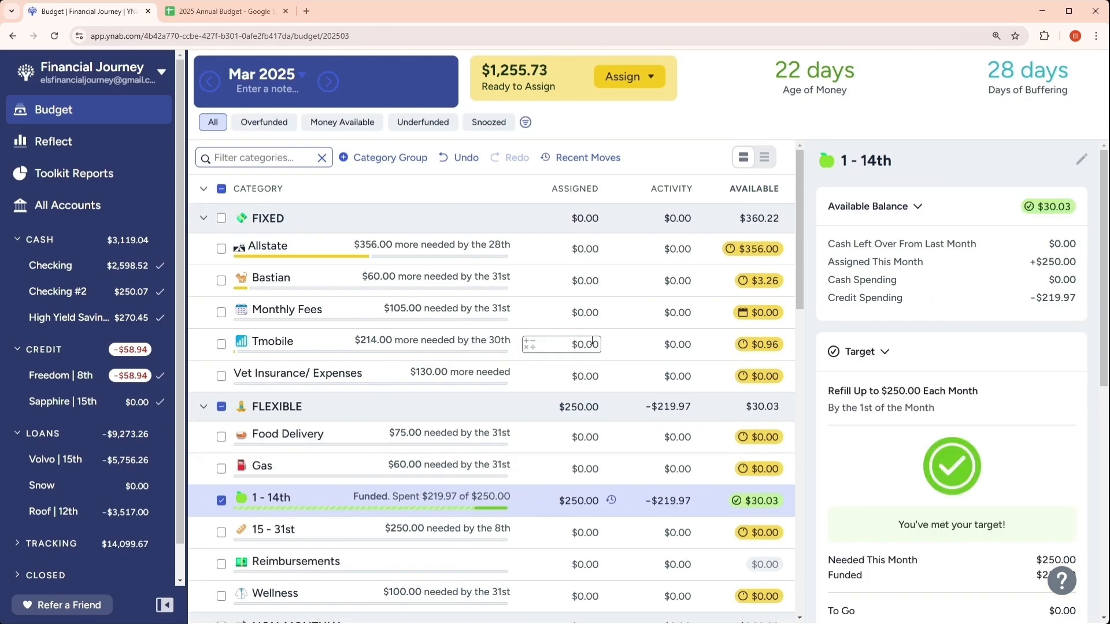
left_click(590, 280)
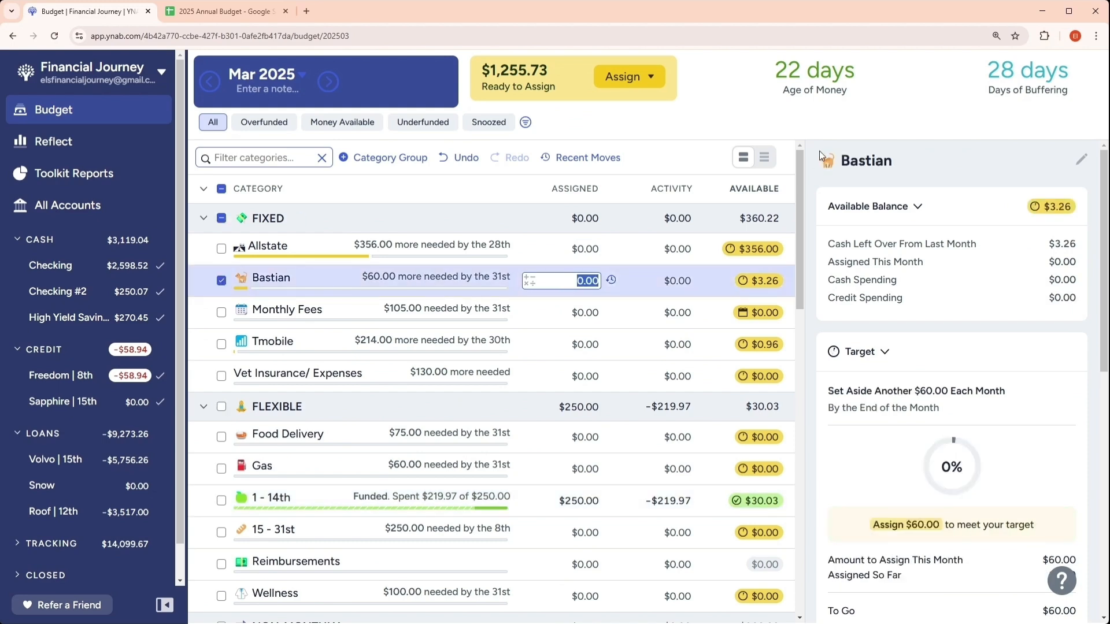
type("60")
key("Return")
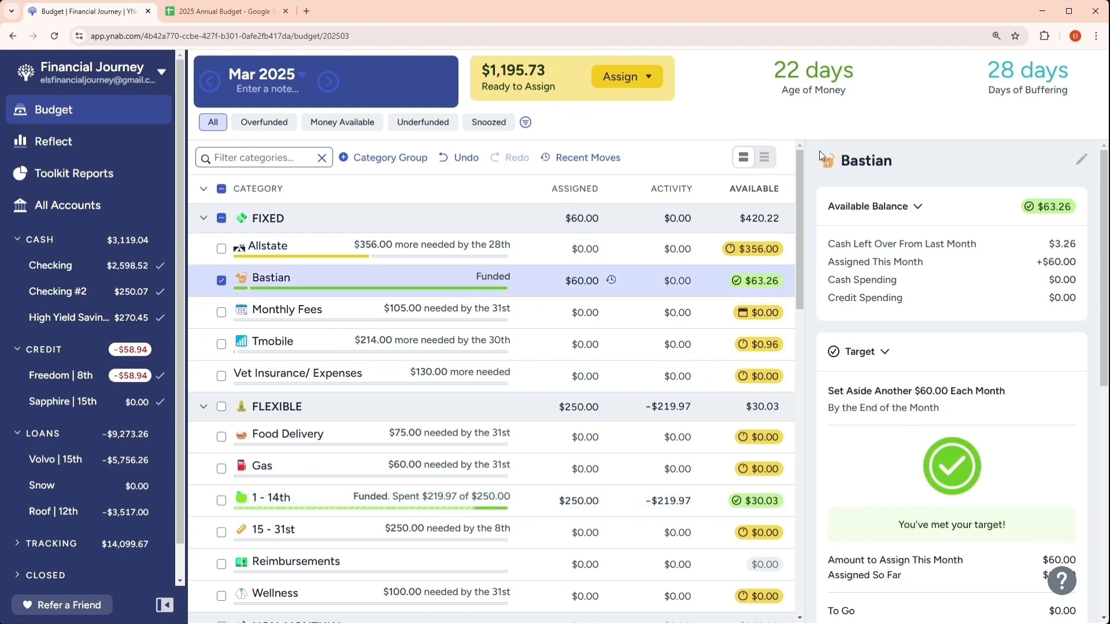
- Try to assign 50 to Monthly Fees for March 2025 and add to it by applying Fund Half twice
left_click(532, 319)
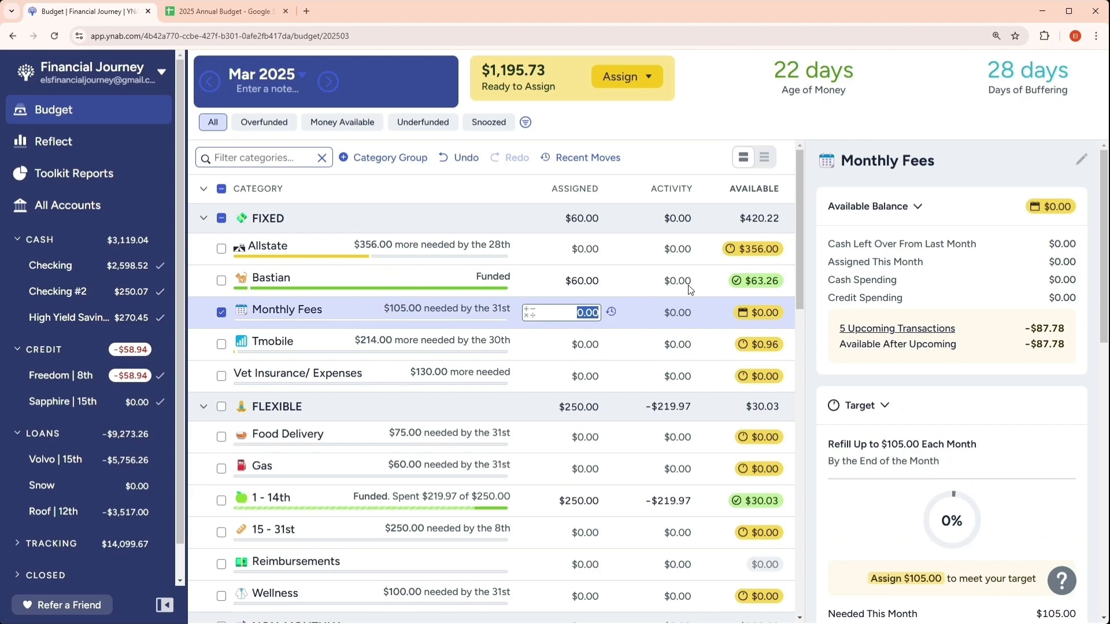
type("50")
key("Return")
key("Up")
key("BackSpace")
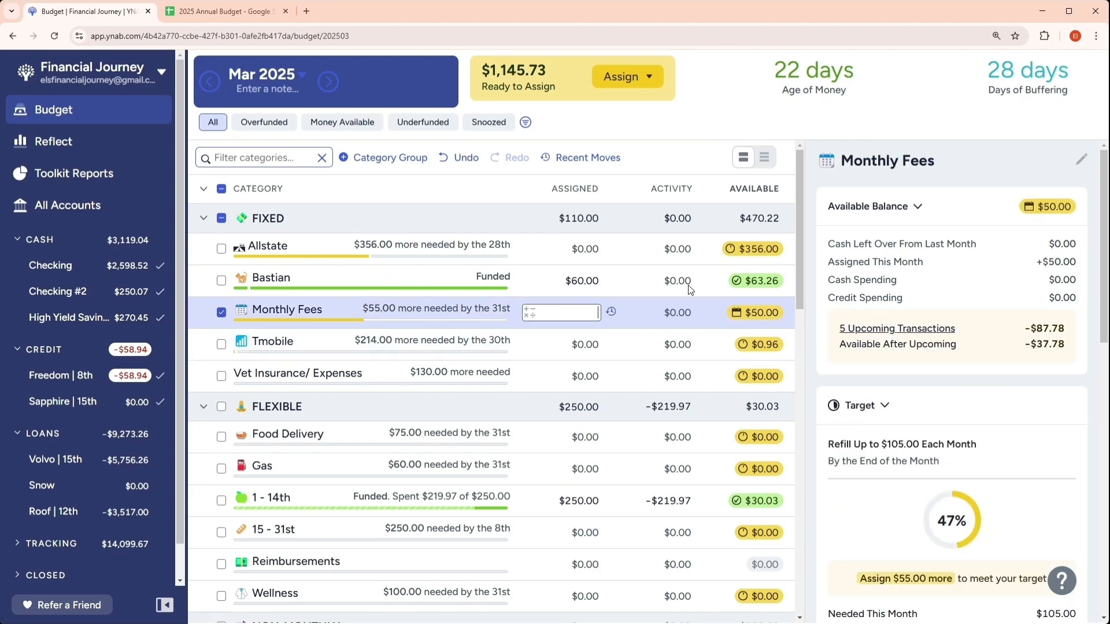
scroll(943, 473, "down", 4)
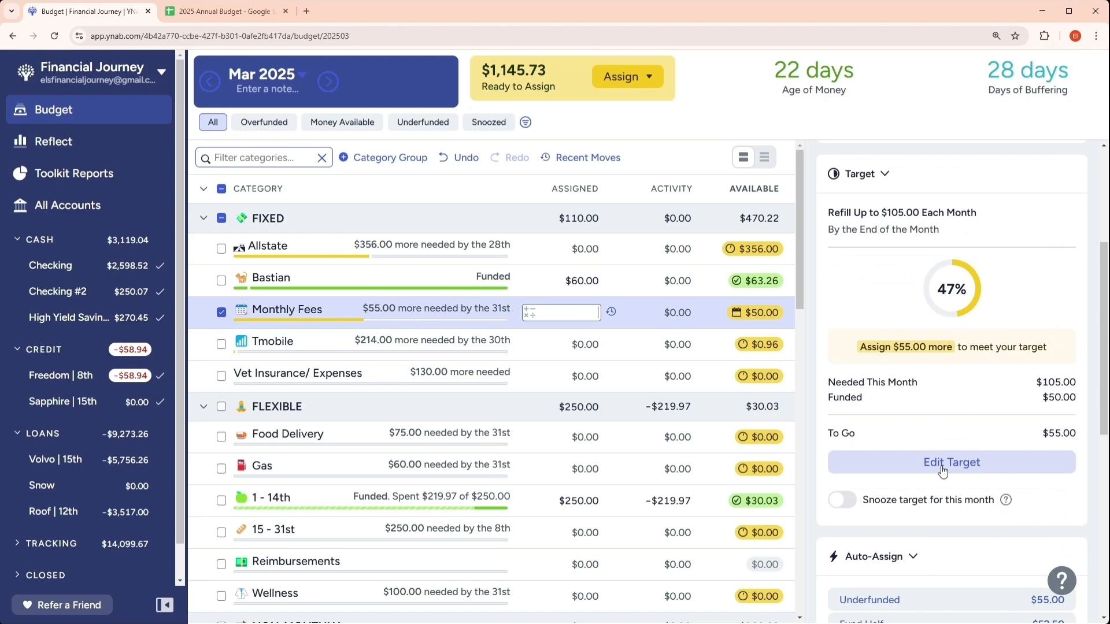
scroll(941, 471, "down", 3)
left_click(919, 463)
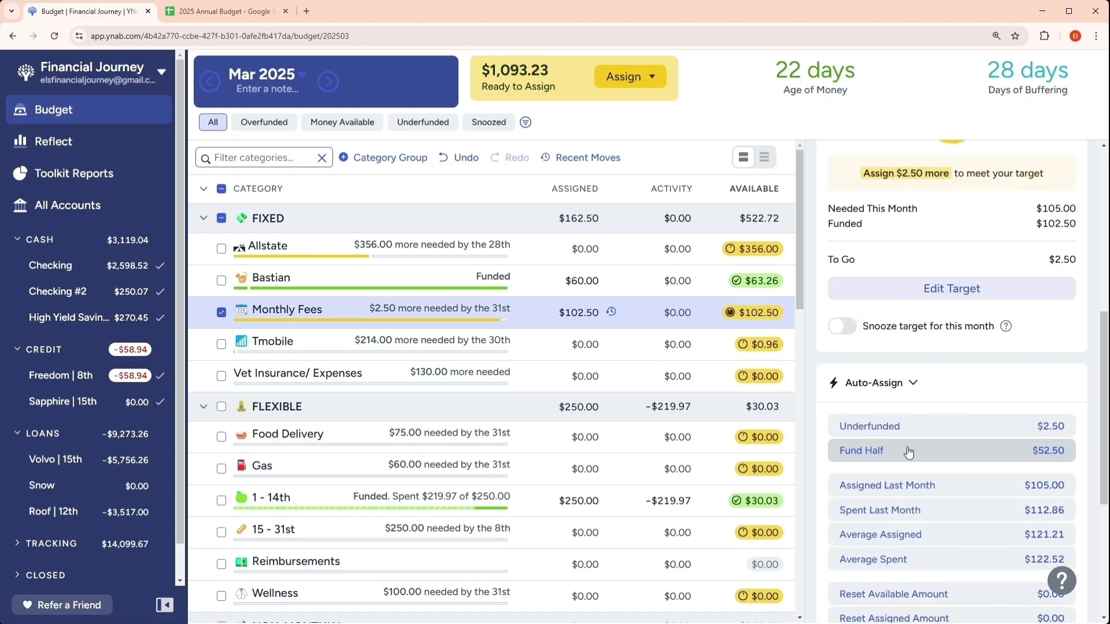
scroll(908, 454, "down", 3)
scroll(908, 453, "up", 1)
left_click(933, 341)
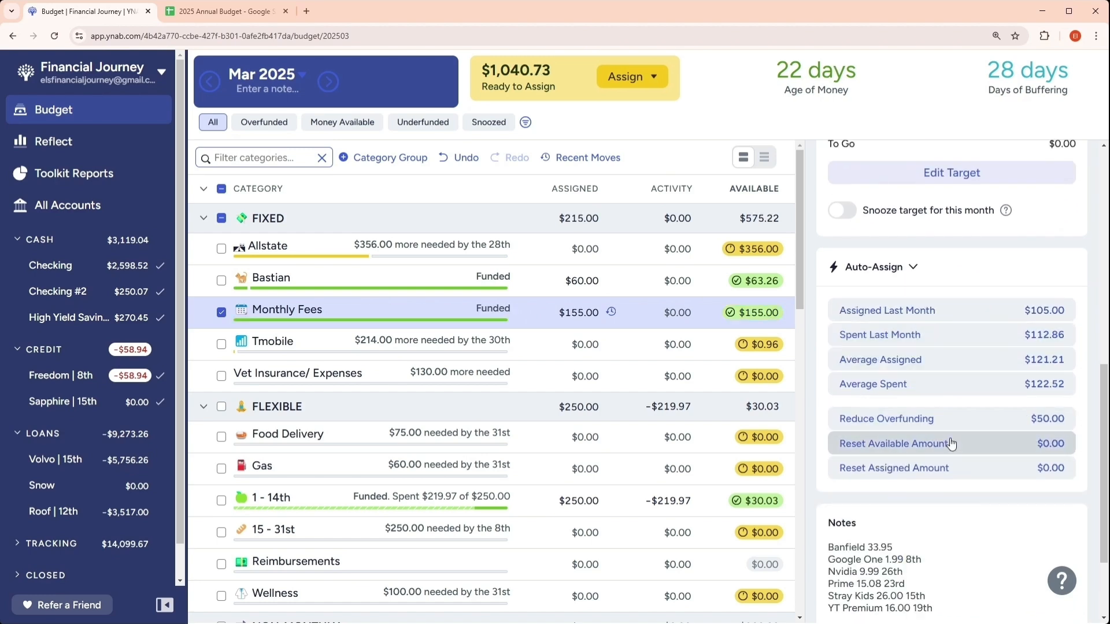
- Reset the Monthly Fees assignment to 0 and auto-assign half of its target, 52.50, with Fund Half
left_click(585, 313)
type("0")
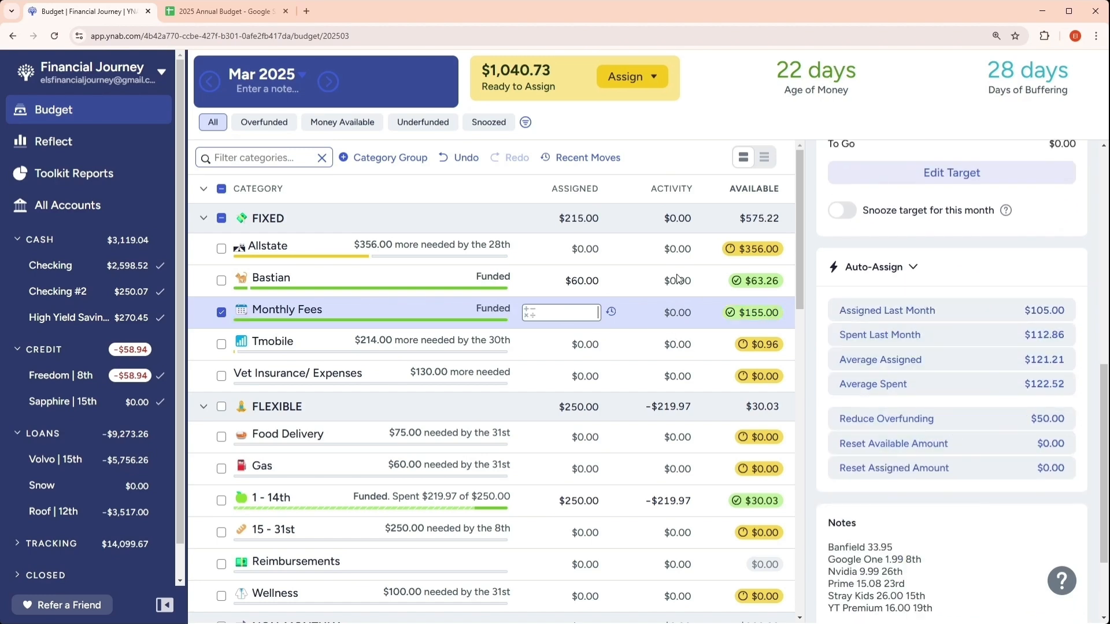
key("Return")
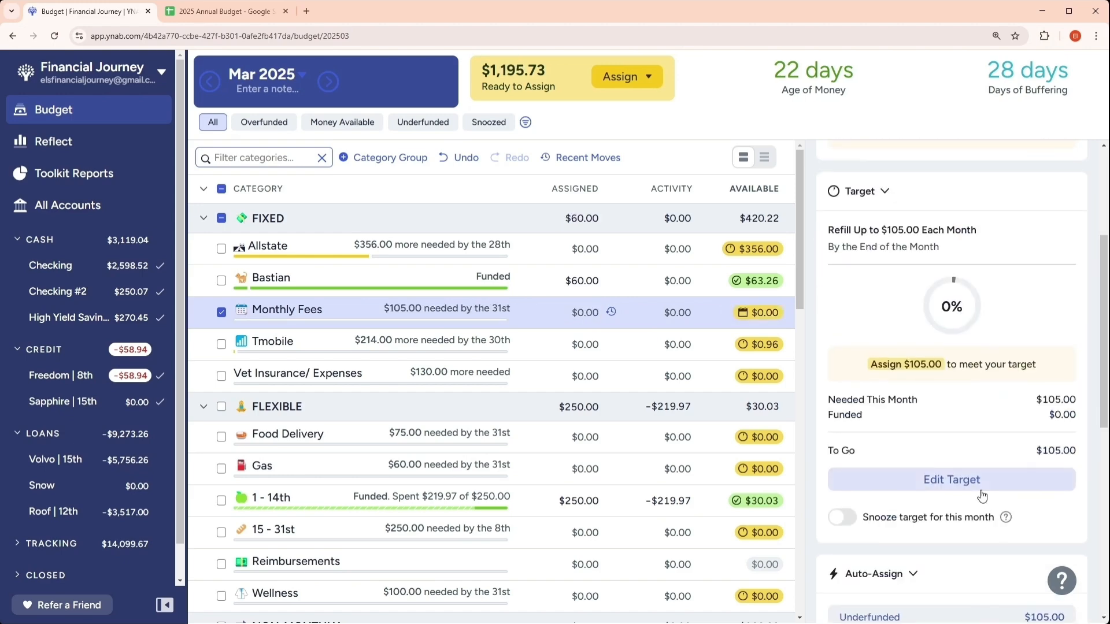
left_click(861, 529)
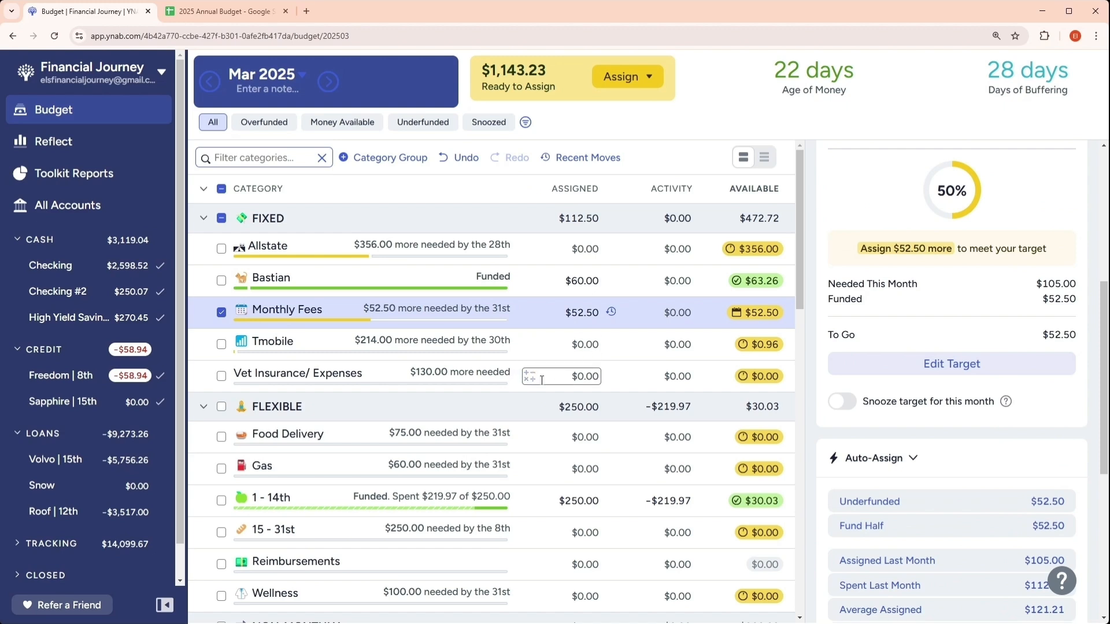
- Examine the February 2025 activity of the Vet Insurance/ Expenses category in the FIXED group
left_click(213, 83)
left_click(578, 377)
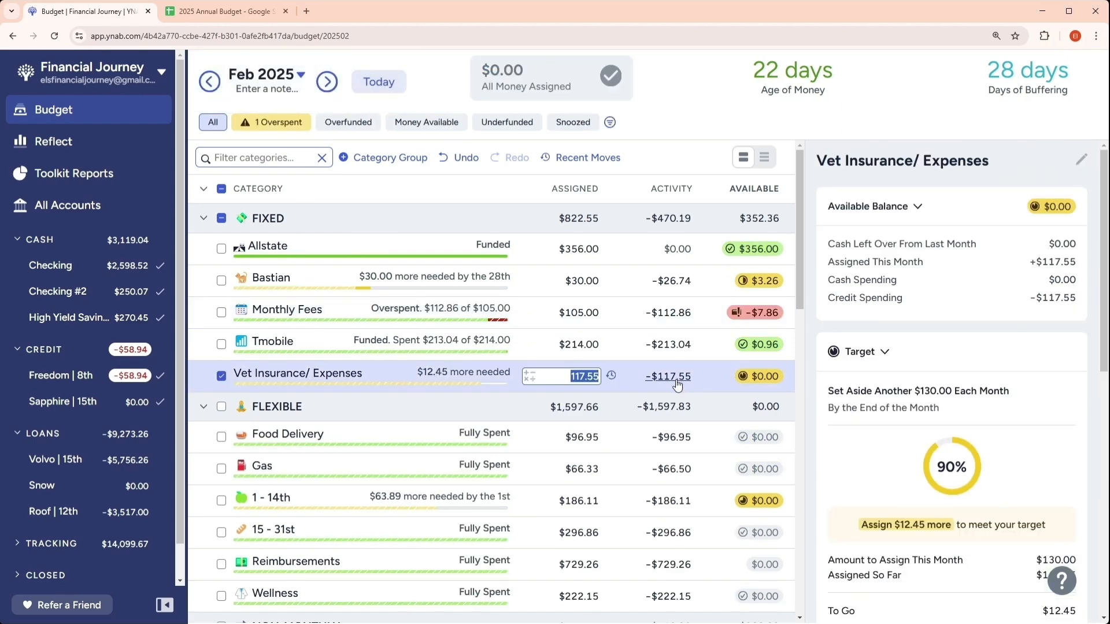
left_click(667, 377)
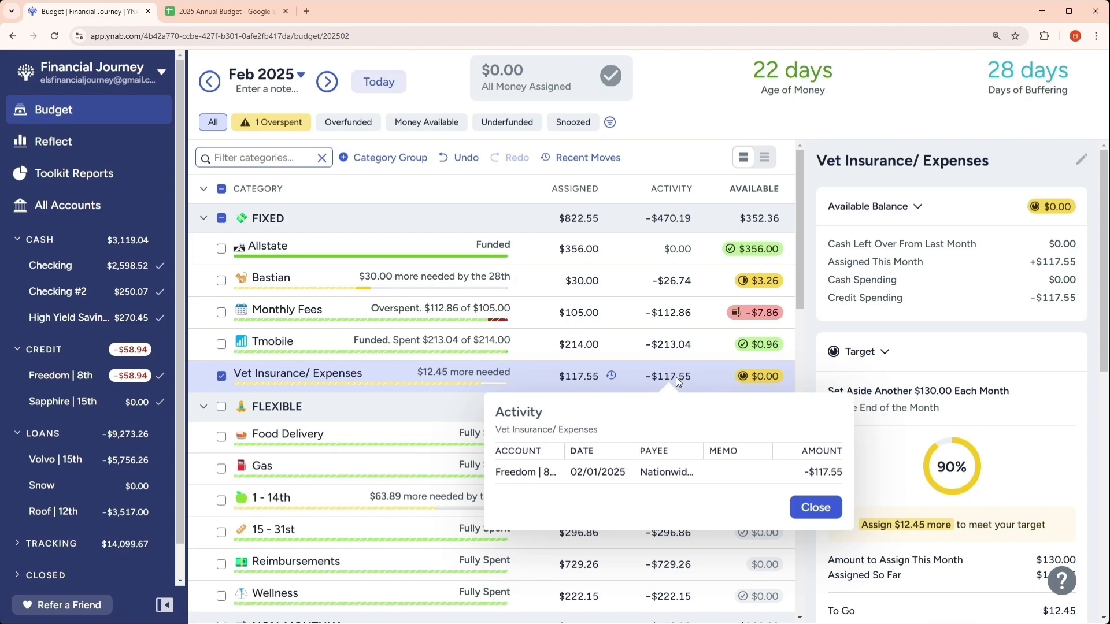
left_click(325, 86)
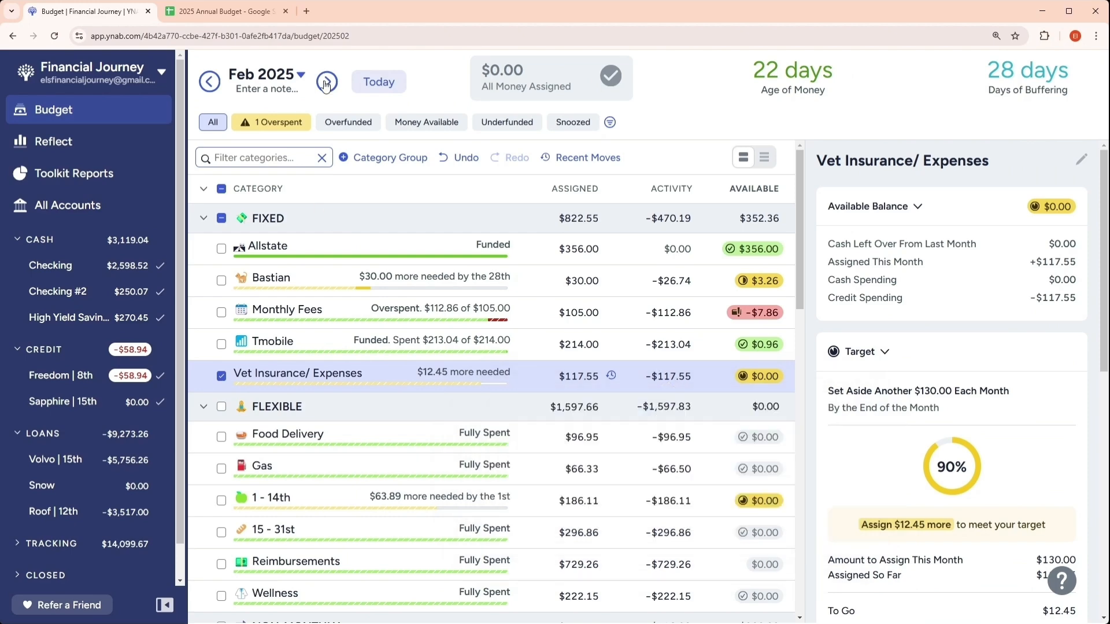
- Return to March 2025 and auto-assign the underfunded 130 to the Vet Insurance/ Expenses category
left_click(326, 82)
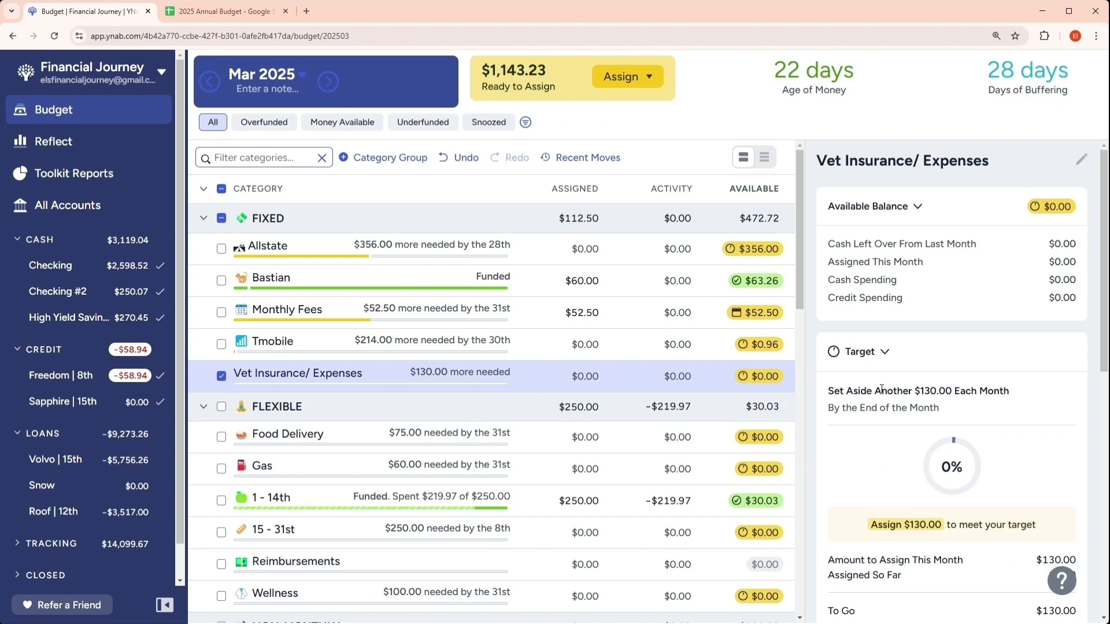
scroll(881, 389, "down", 5)
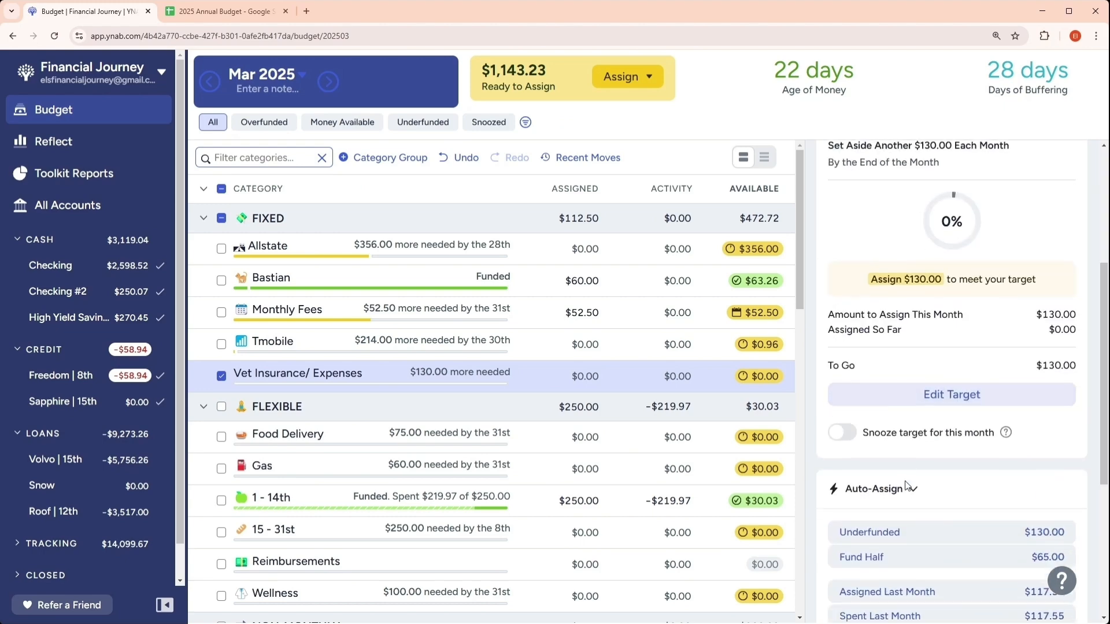
left_click(908, 485)
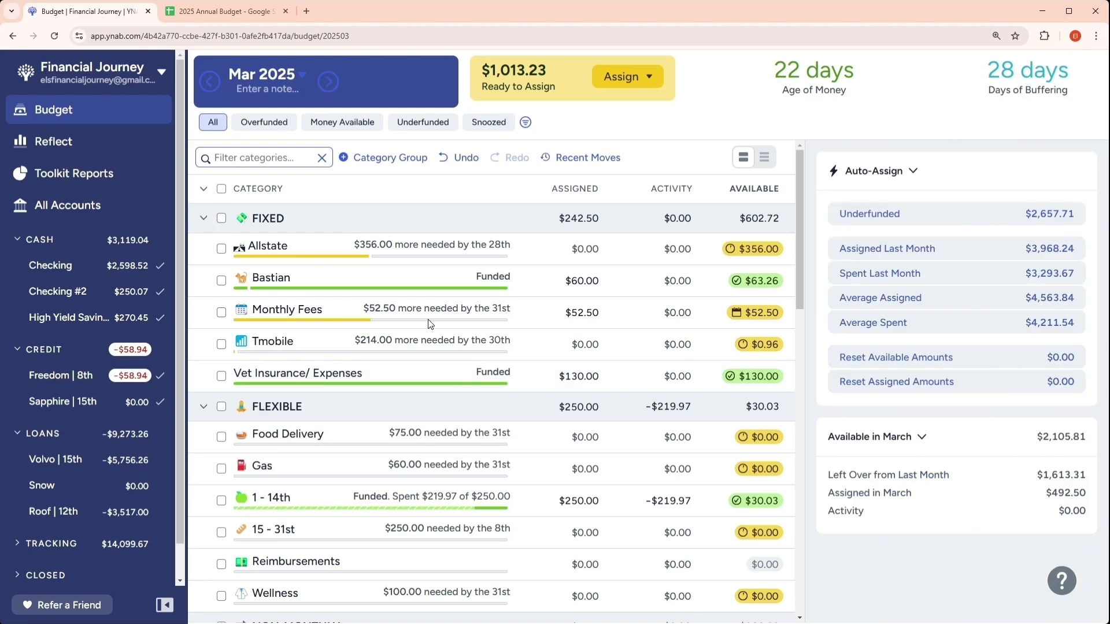
- Use Fund Half to auto-assign 30 to Gas and 50 to Wellness under FLEXIBLE for March 2025
left_click(586, 342)
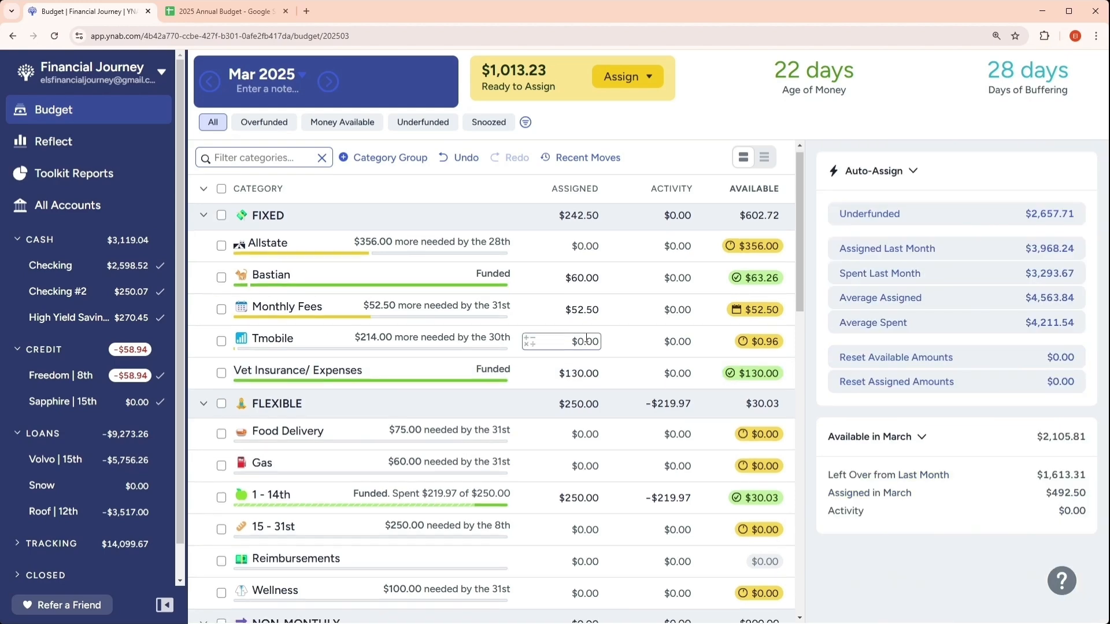
scroll(586, 338, "down", 3)
left_click(590, 334)
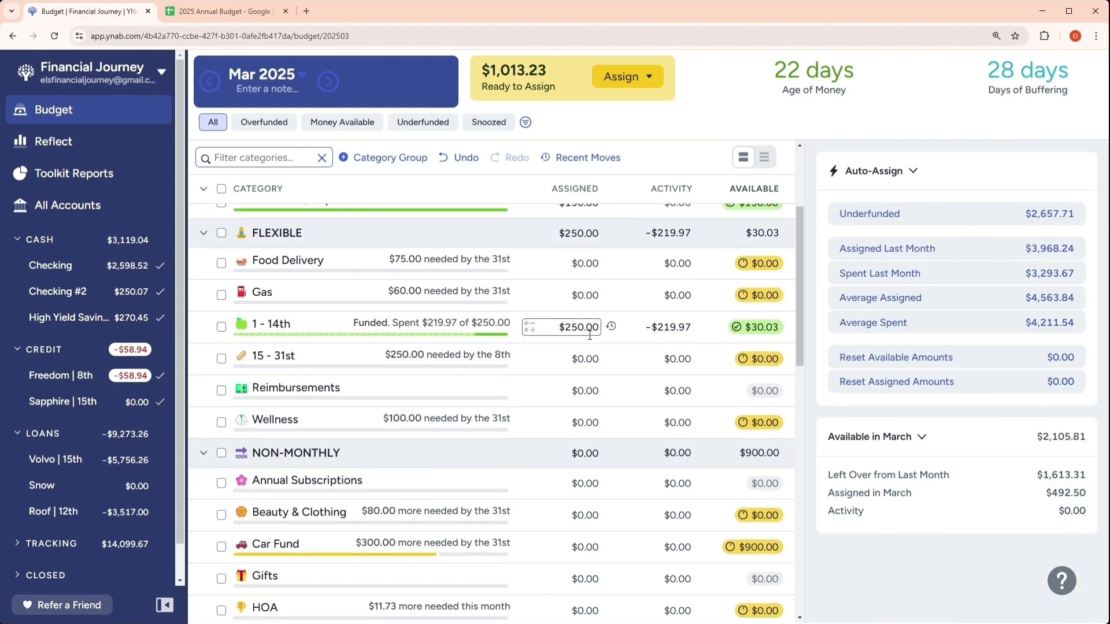
left_click(592, 297)
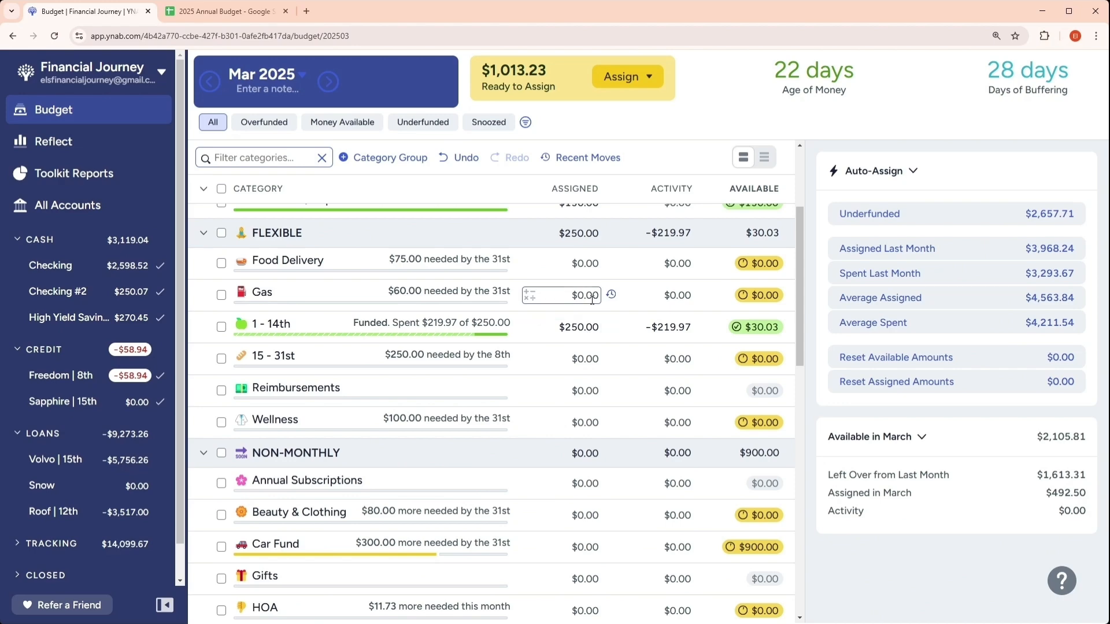
left_click(592, 297)
scroll(896, 491, "down", 3)
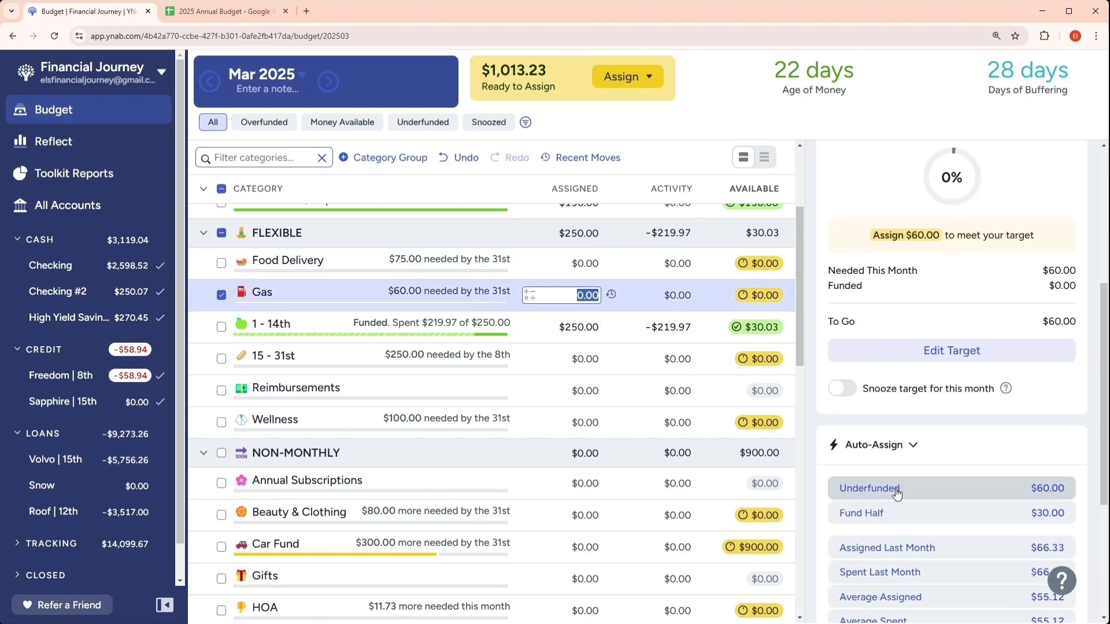
left_click(898, 516)
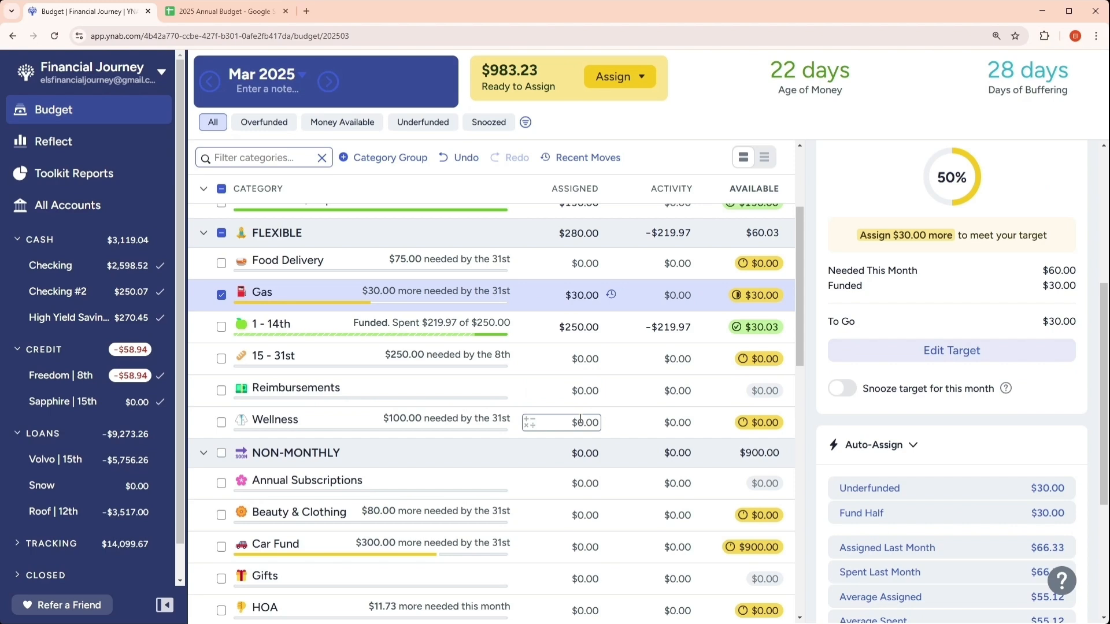
left_click(580, 422)
left_click(861, 512)
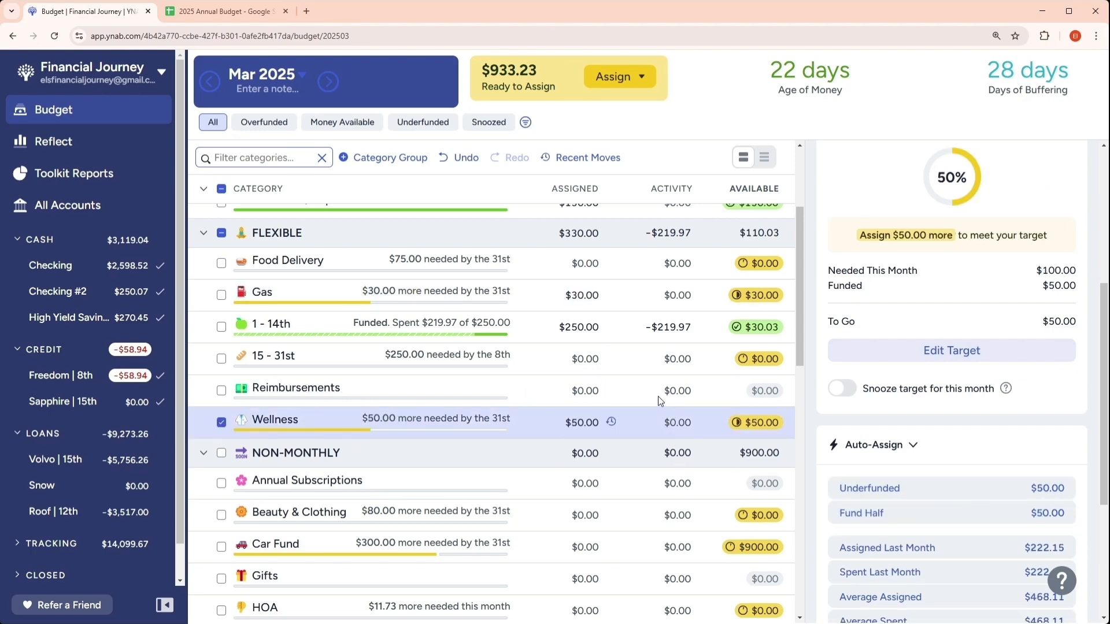
scroll(658, 397, "down", 3)
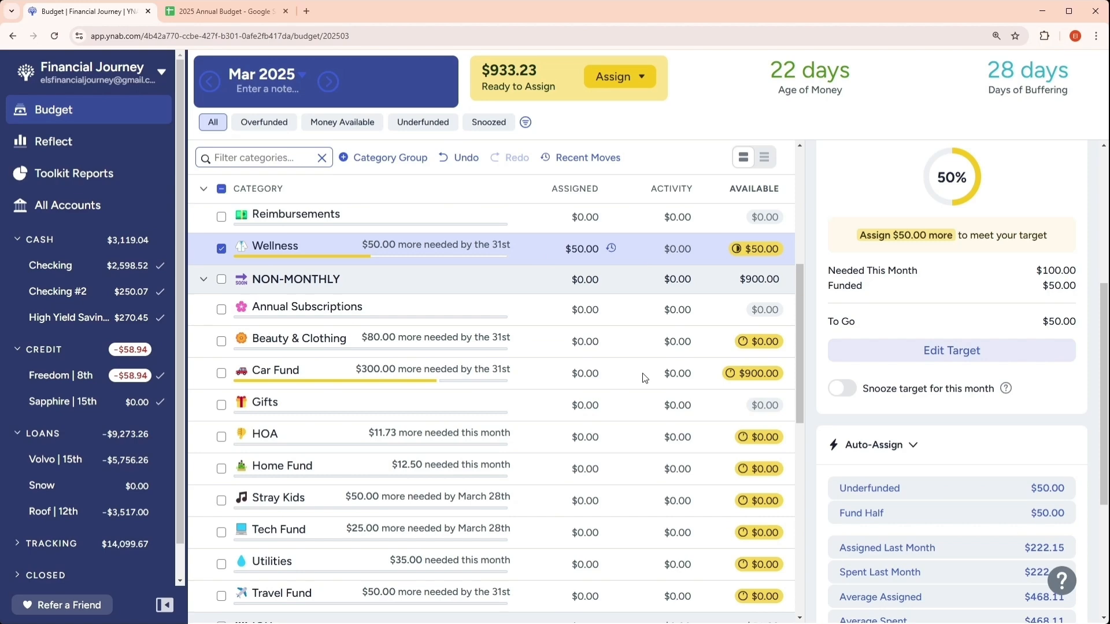
scroll(601, 370, "down", 5)
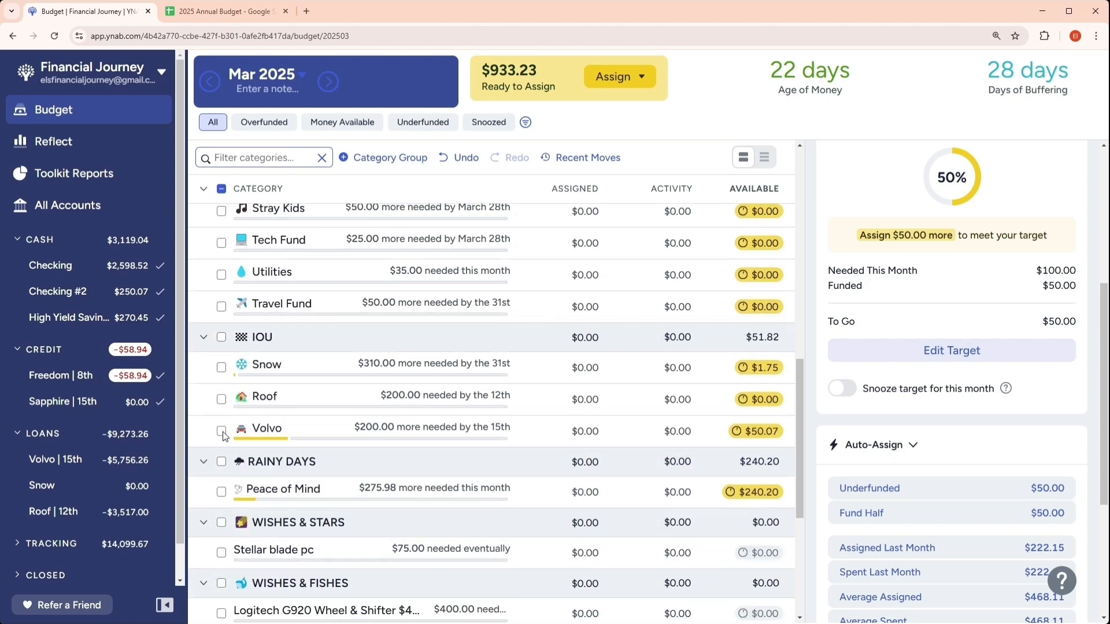
left_click(222, 432)
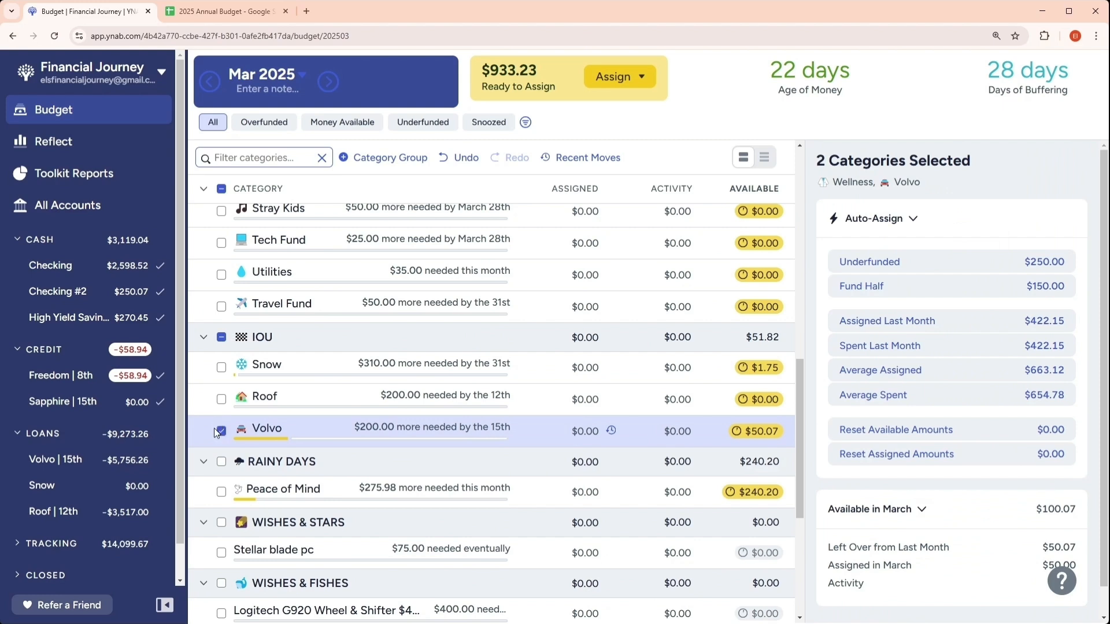
left_click(222, 492)
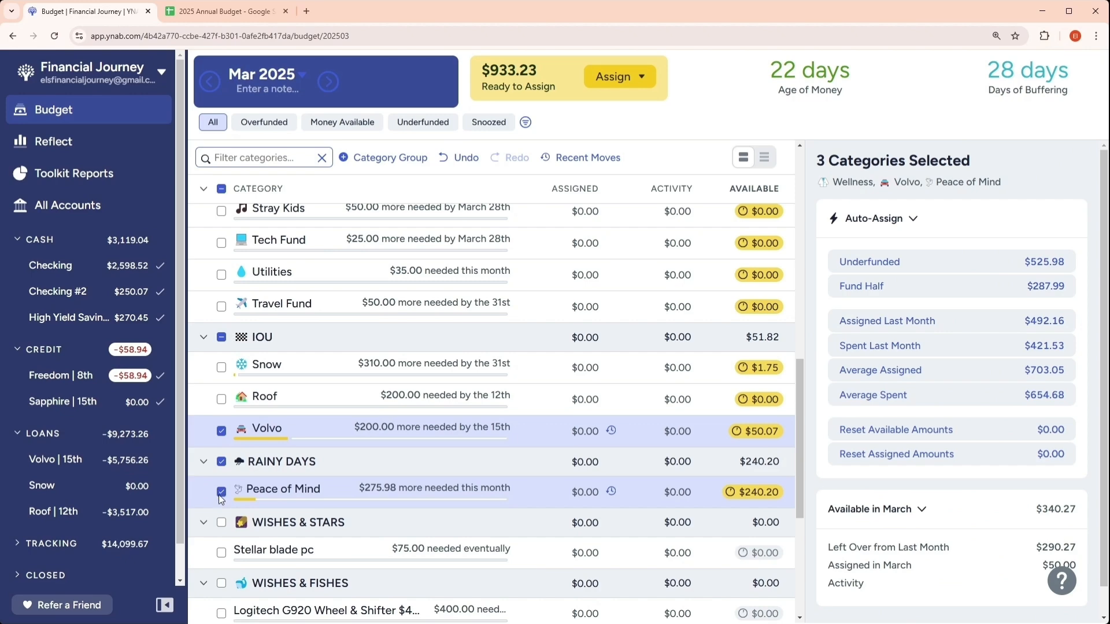
left_click(221, 492)
left_click(222, 432)
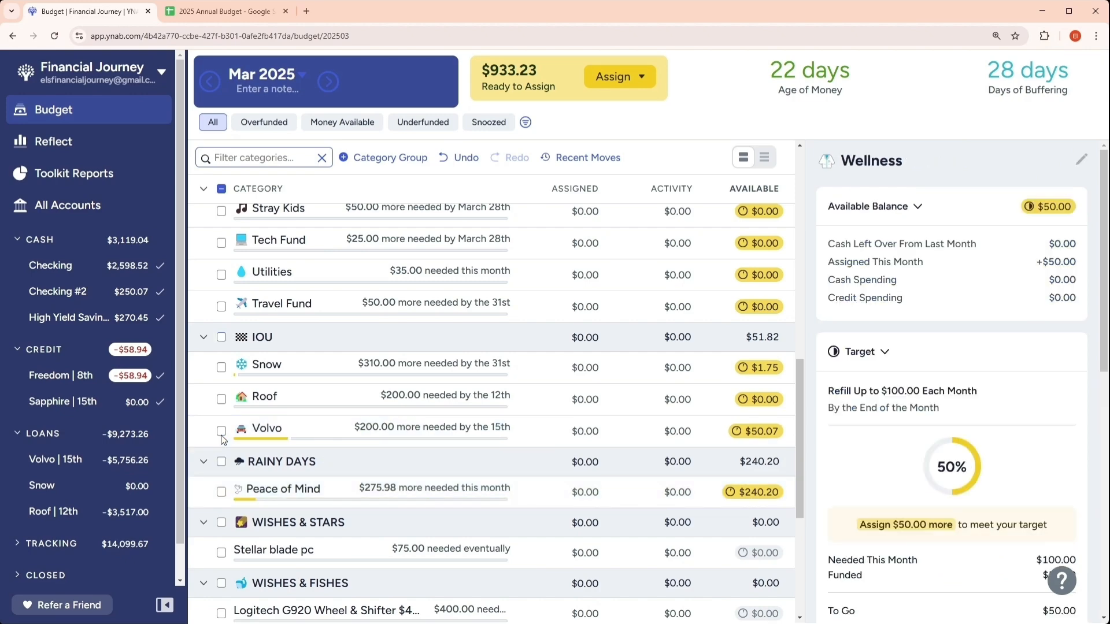
- Assign 200 to the Volvo category under IOU for March 2025
left_click(222, 432)
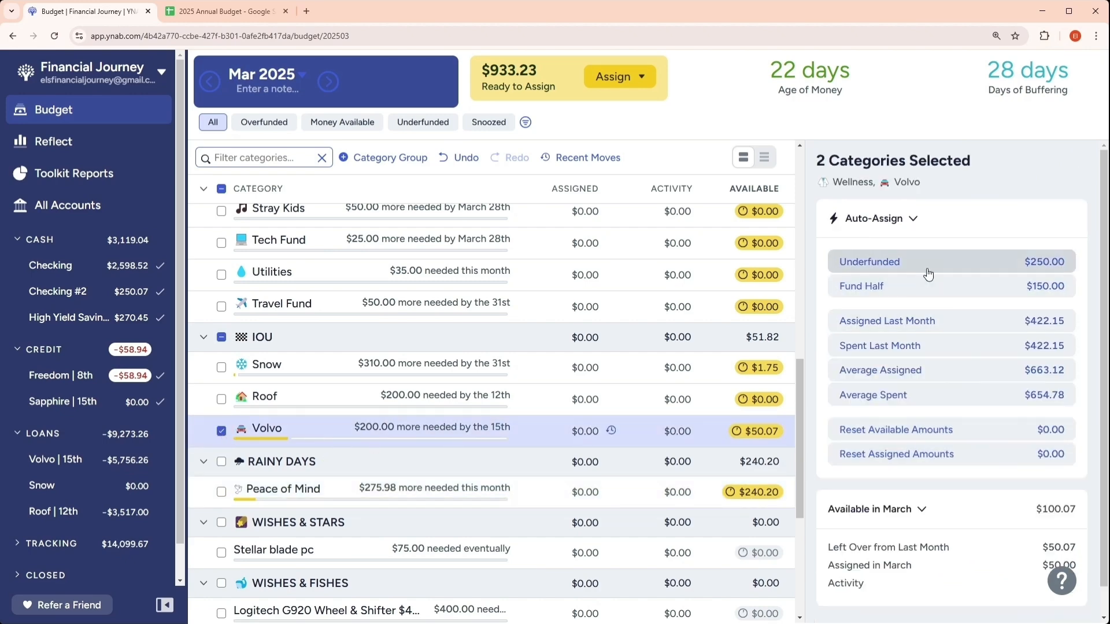
left_click(585, 431)
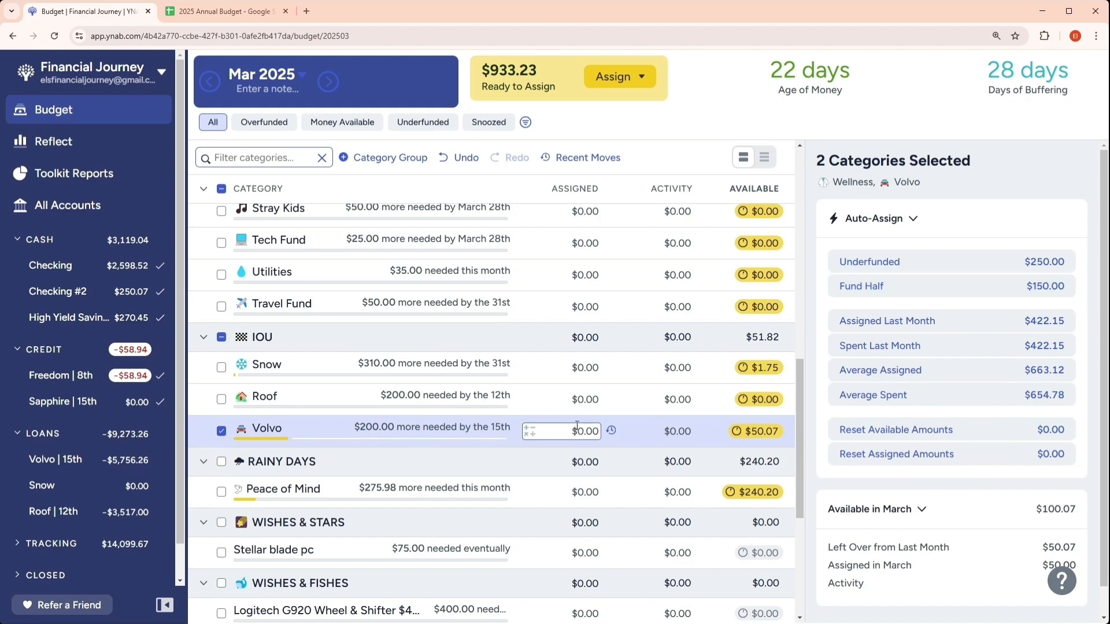
type("200")
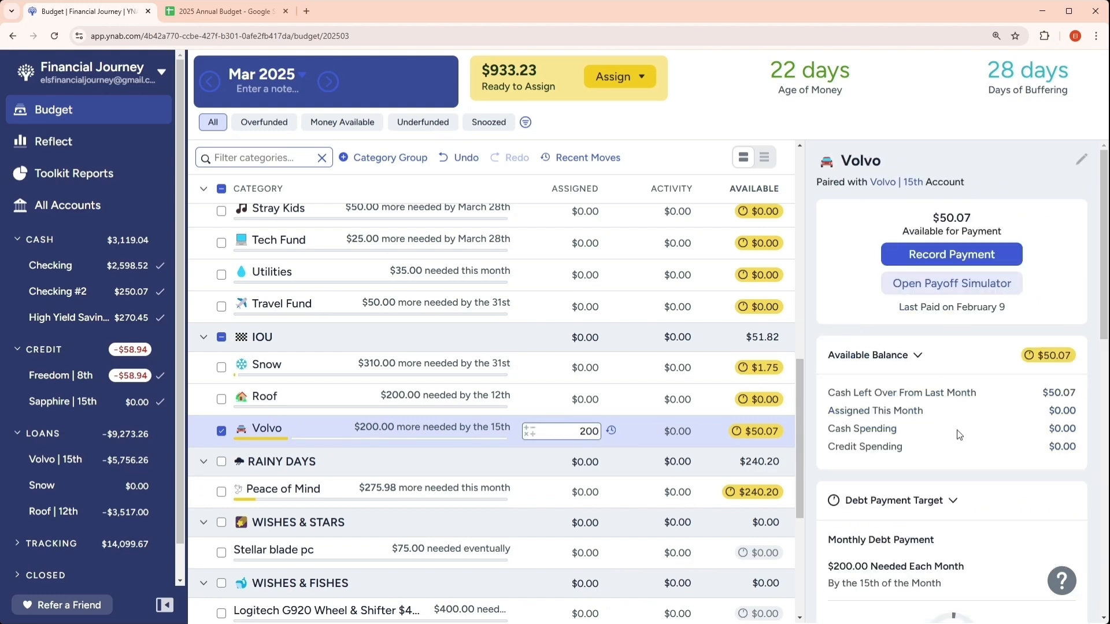
key("Return")
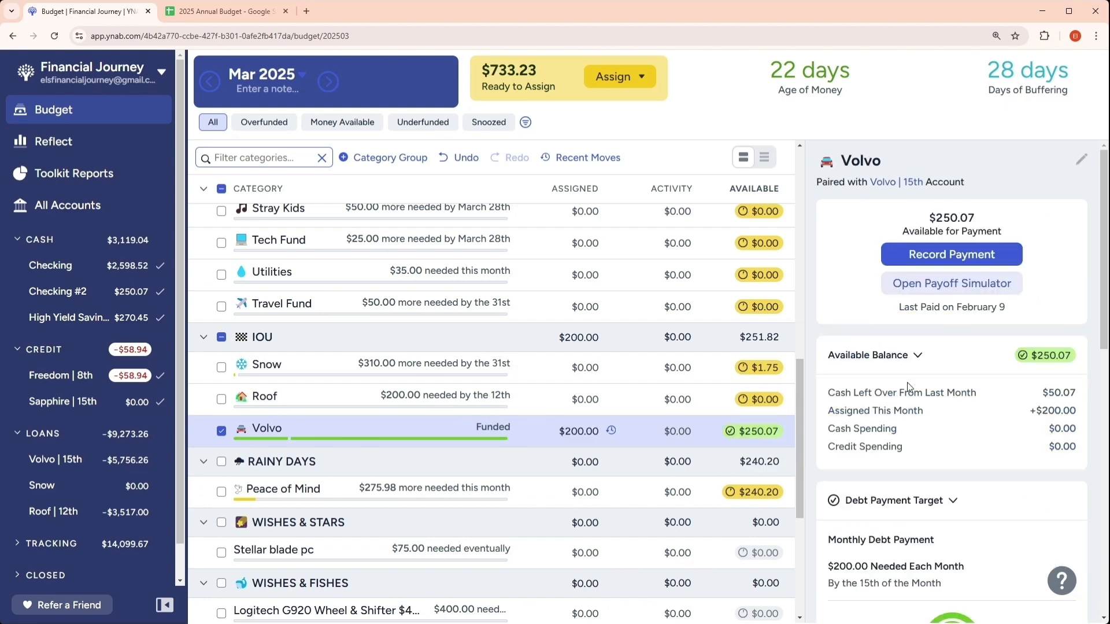
- Assign 50 to the Peace of Mind category under RAINY DAYS for March 2025
scroll(907, 383, "down", 5)
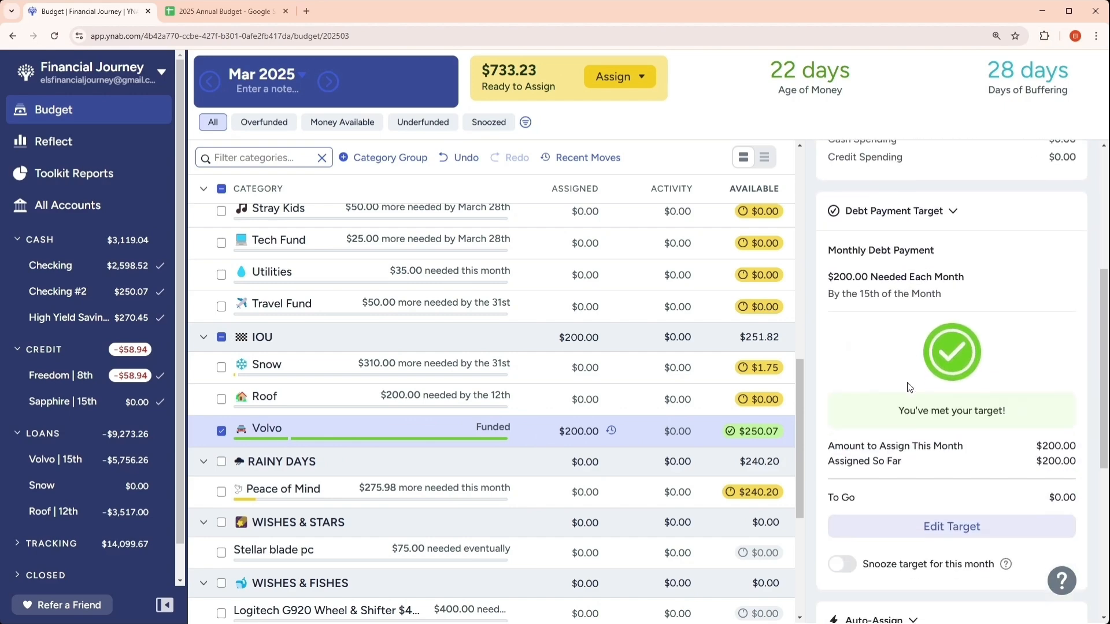
left_click(582, 490)
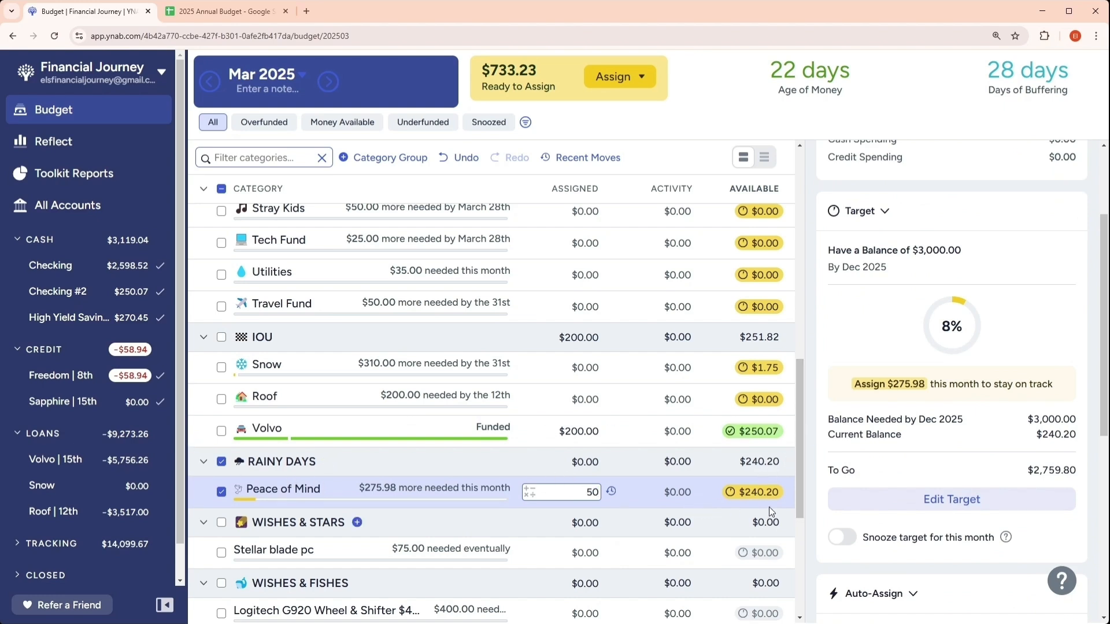
key("Return")
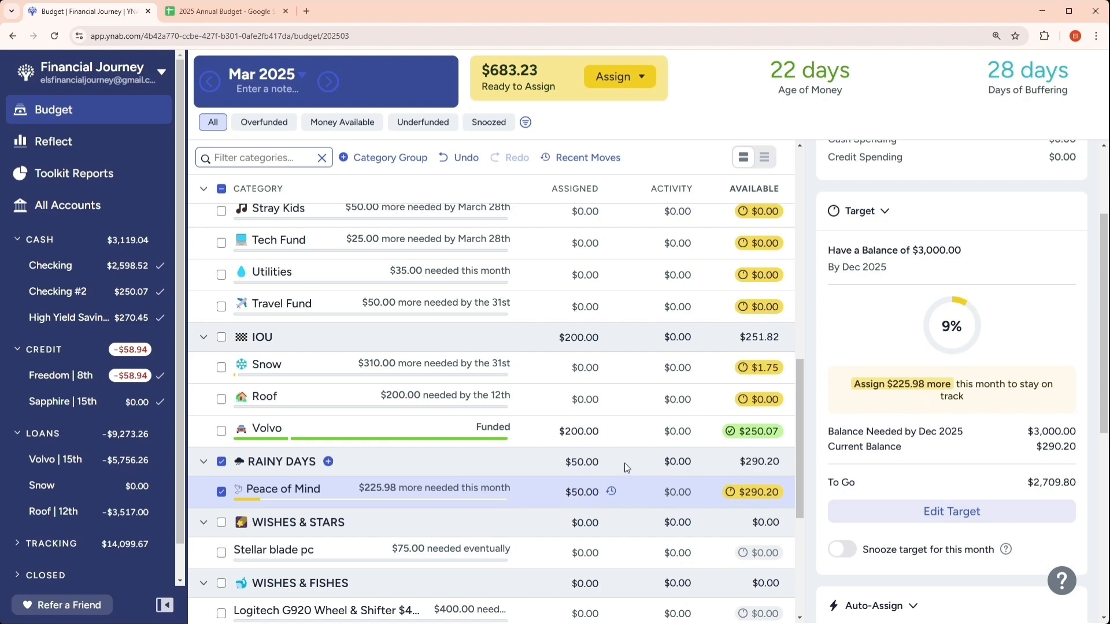
- Collapse the RAINY DAYS, WISHES & STARS, WISHES & FISHES and Credit Card Payments groups
scroll(495, 490, "down", 1)
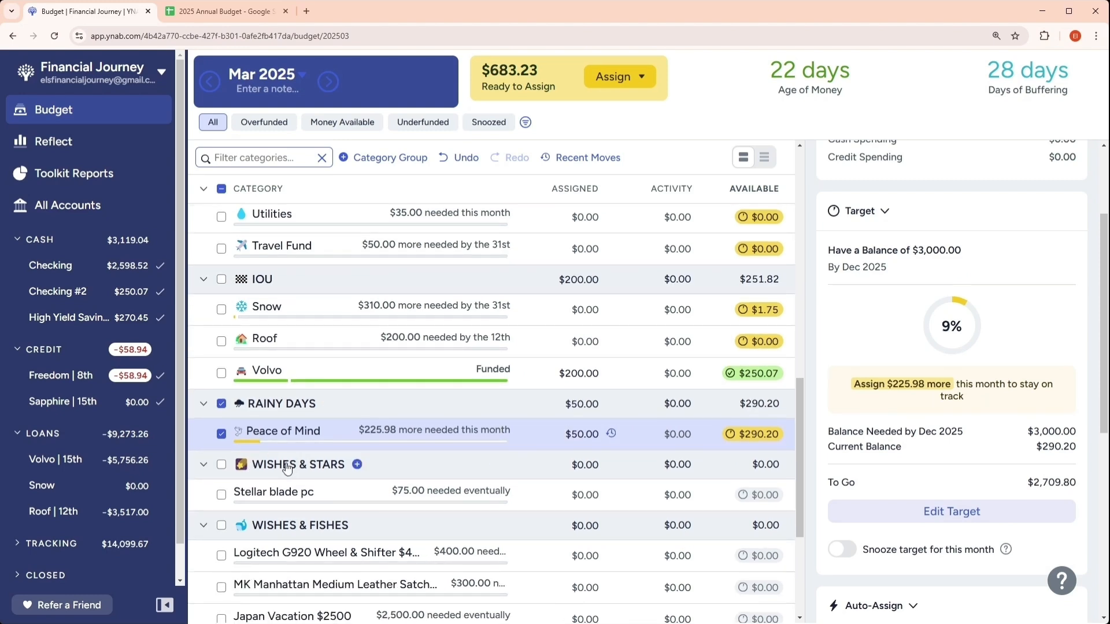
left_click(204, 404)
left_click(205, 435)
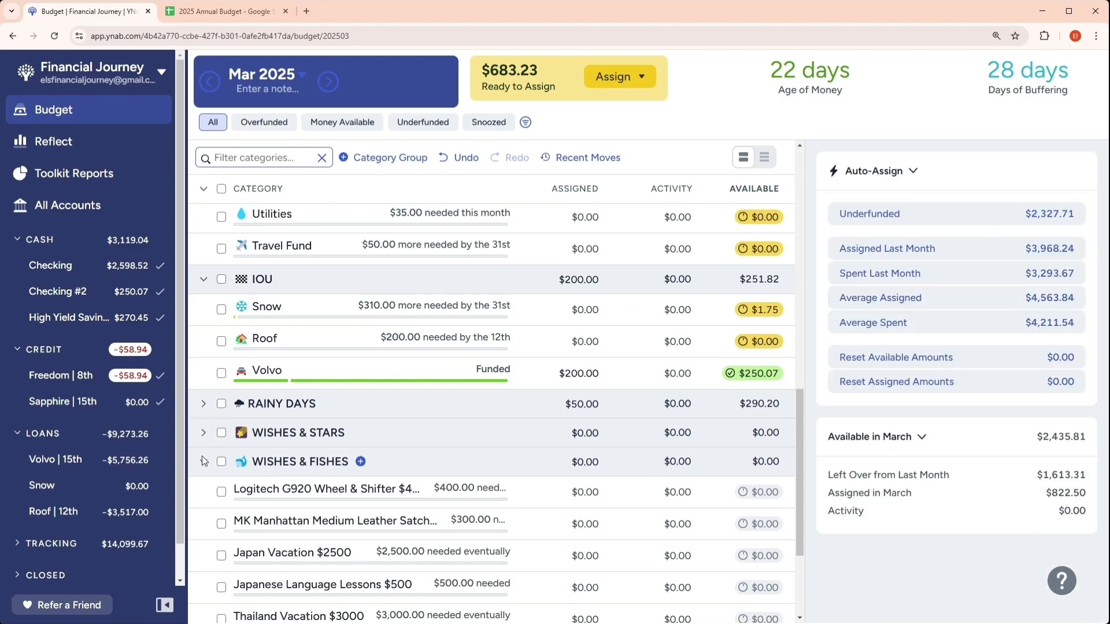
left_click(202, 456)
left_click(203, 512)
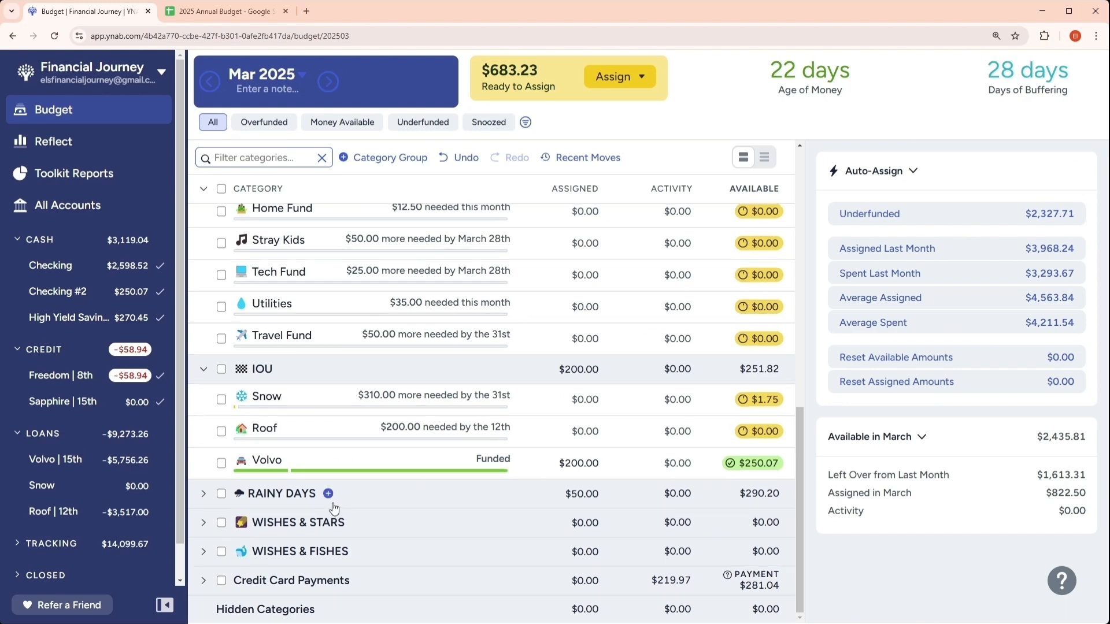
- Review the amounts still needed in the FIXED, FLEXIBLE, NON-MONTHLY and IOU categories for March 2025
scroll(332, 508, "up", 1)
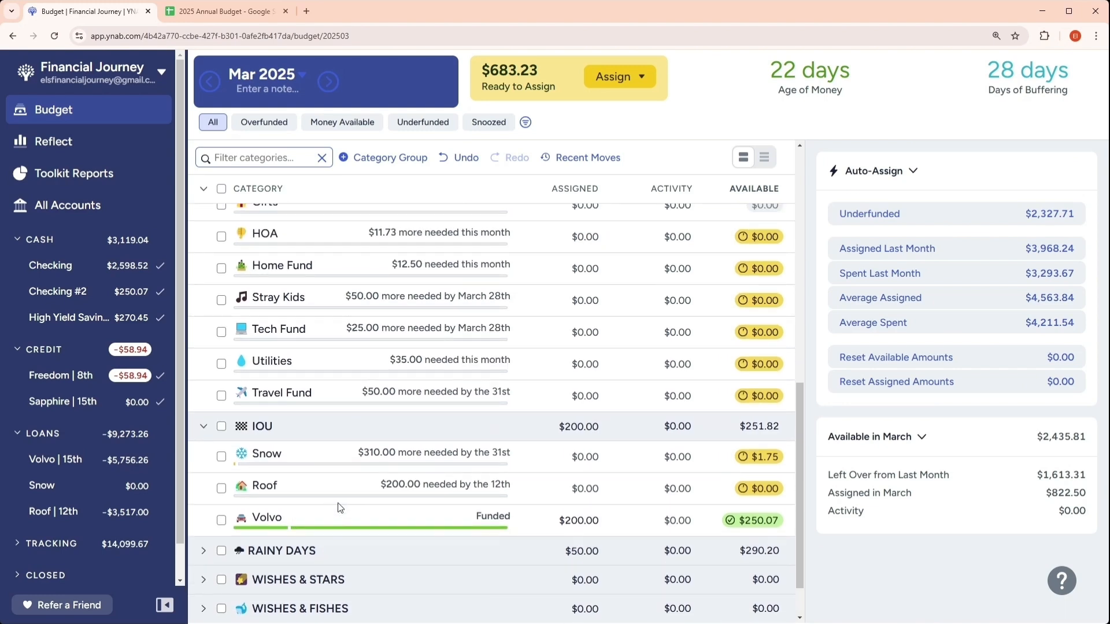
scroll(340, 504, "up", 4)
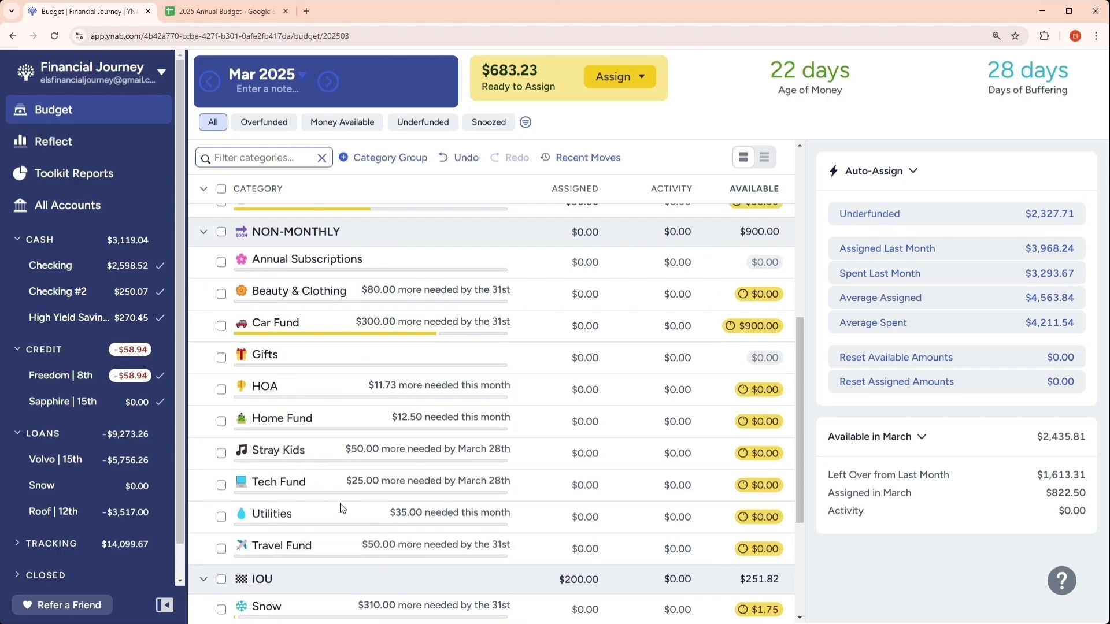
scroll(341, 508, "up", 1)
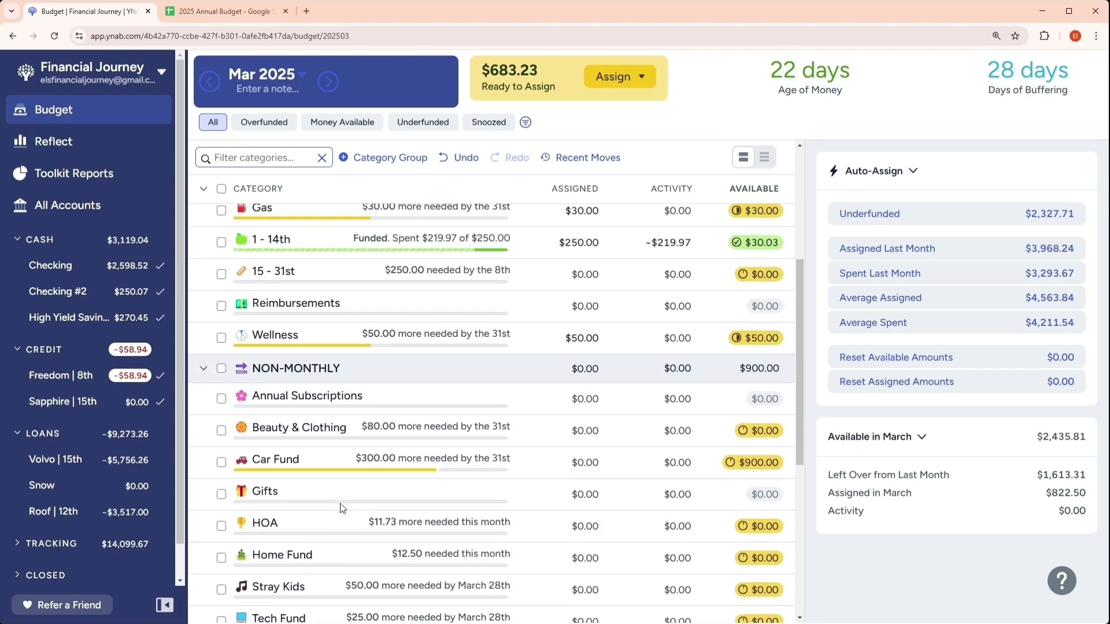
scroll(342, 508, "up", 5)
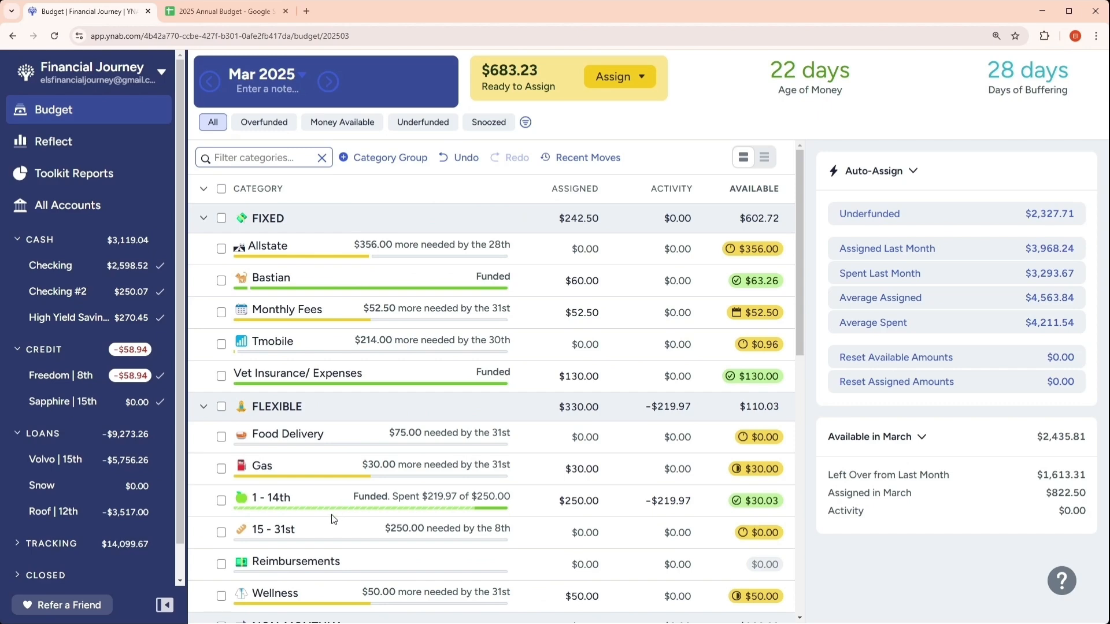
scroll(321, 530, "down", 1)
scroll(321, 533, "down", 3)
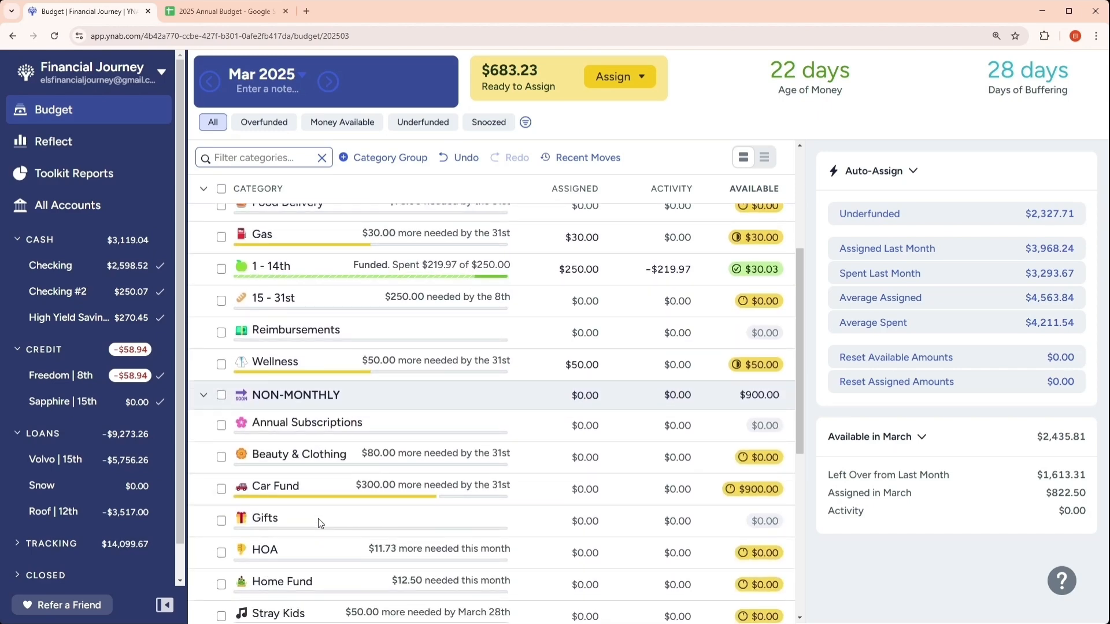
- Assign 300 to the Roof category under IOU for March 2025
scroll(312, 511, "down", 5)
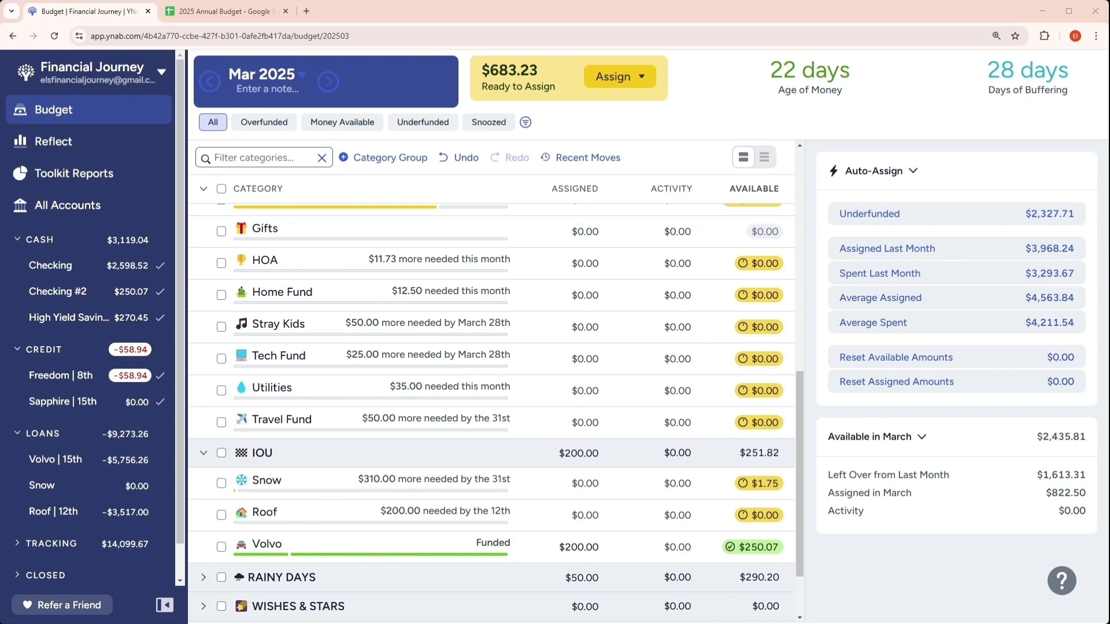
left_click(564, 519)
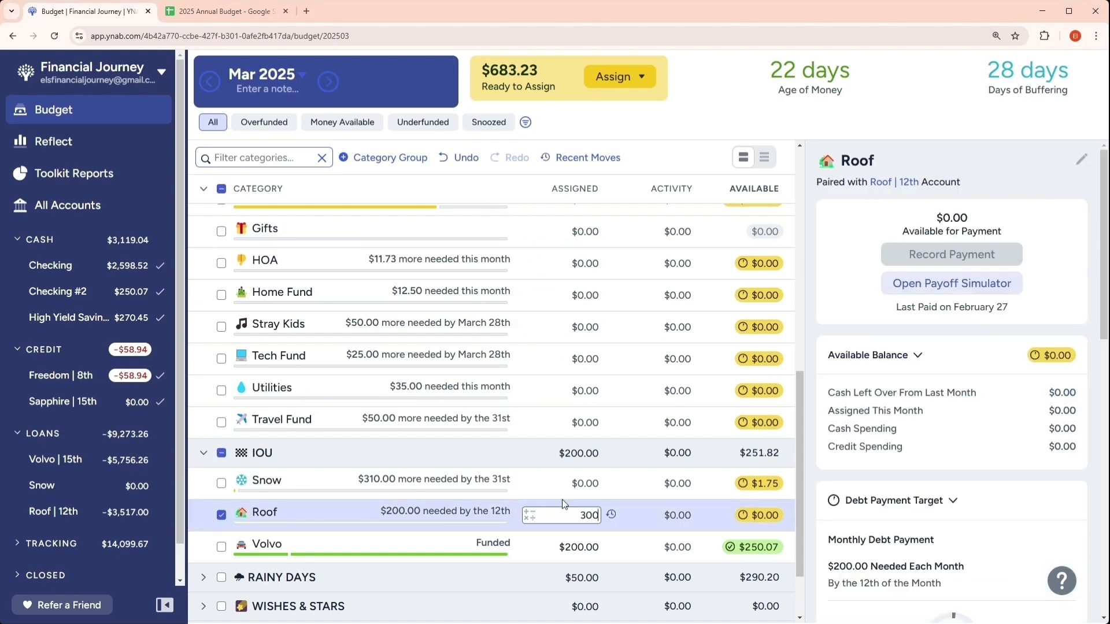
key("Return")
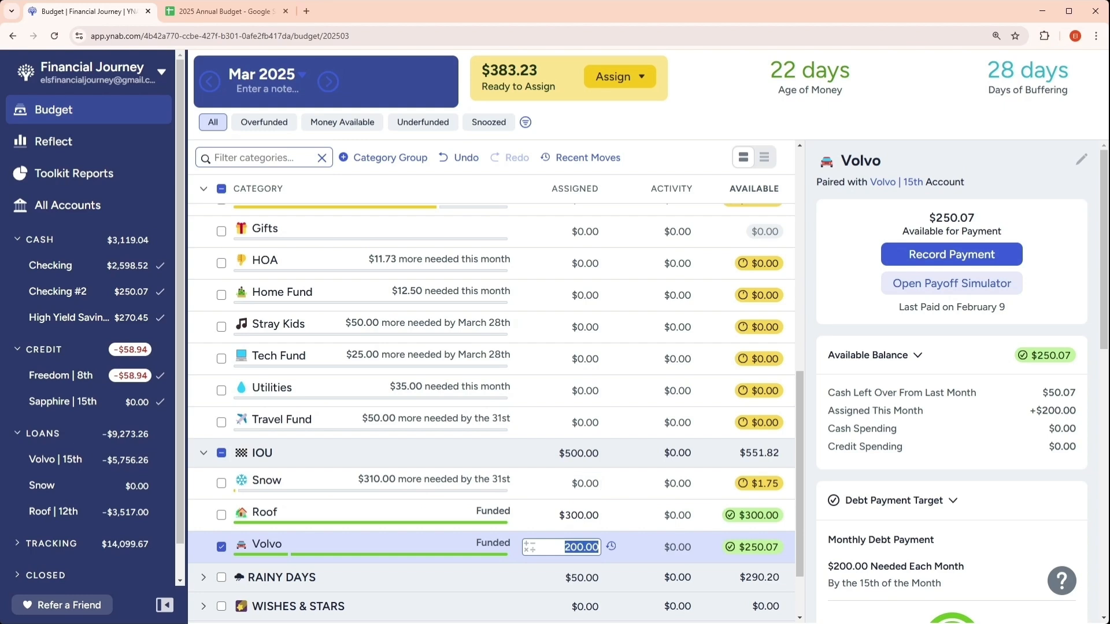
- Deselect the Volvo category, then switch to the 2025 Annual Budget in Google Sheets and review debts, savings and remaining amounts through the YTD totals
left_click(223, 546)
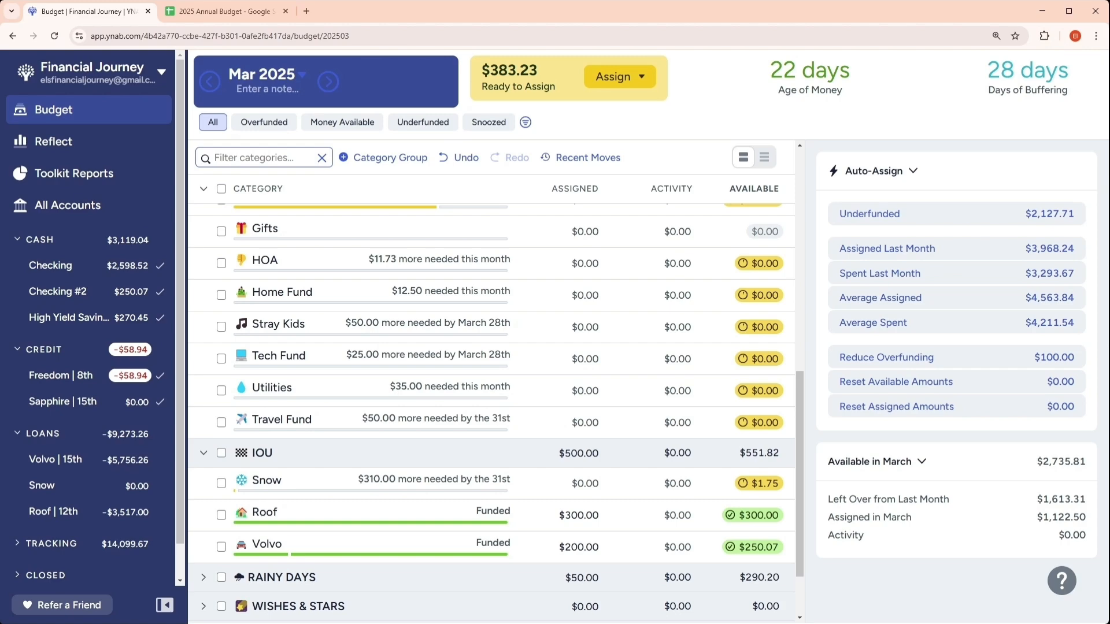
left_click(225, 11)
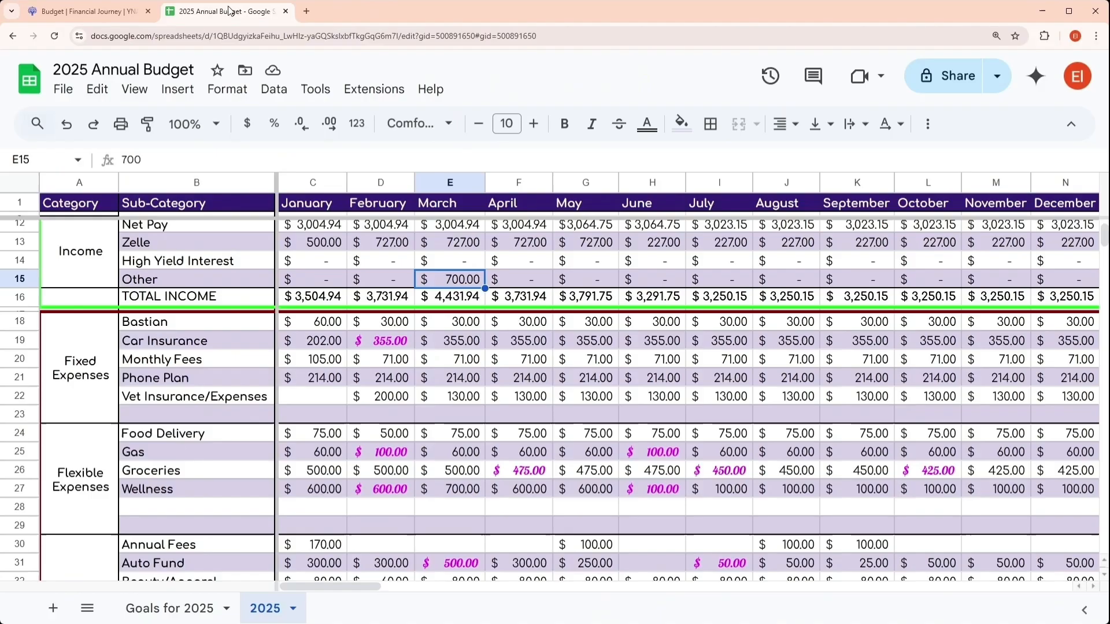
scroll(431, 437, "down", 10)
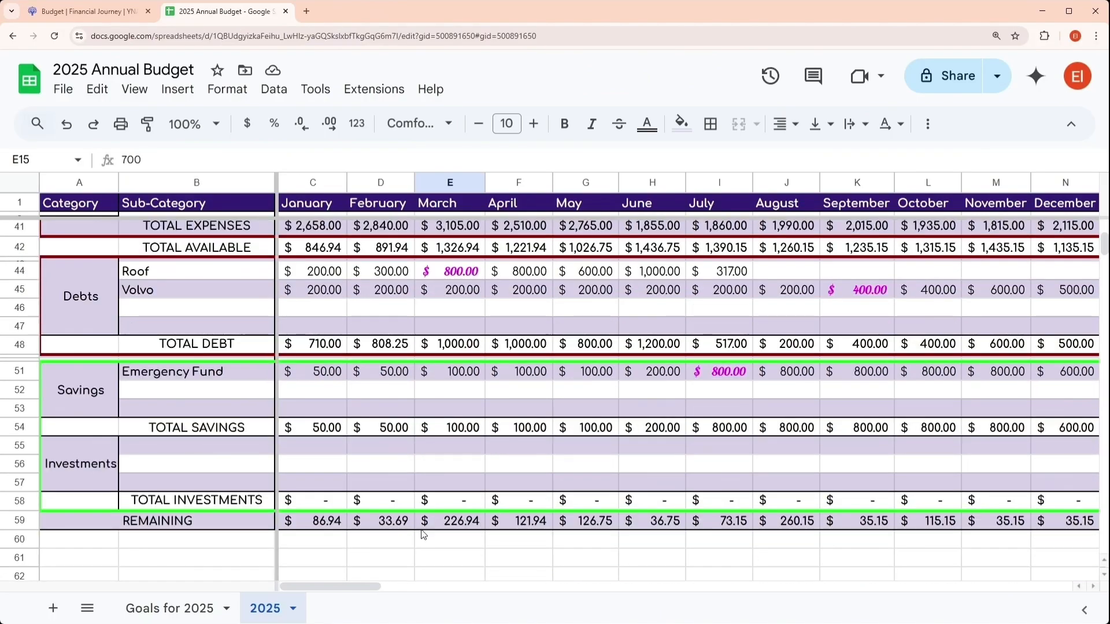
left_click_drag(366, 588, 441, 597)
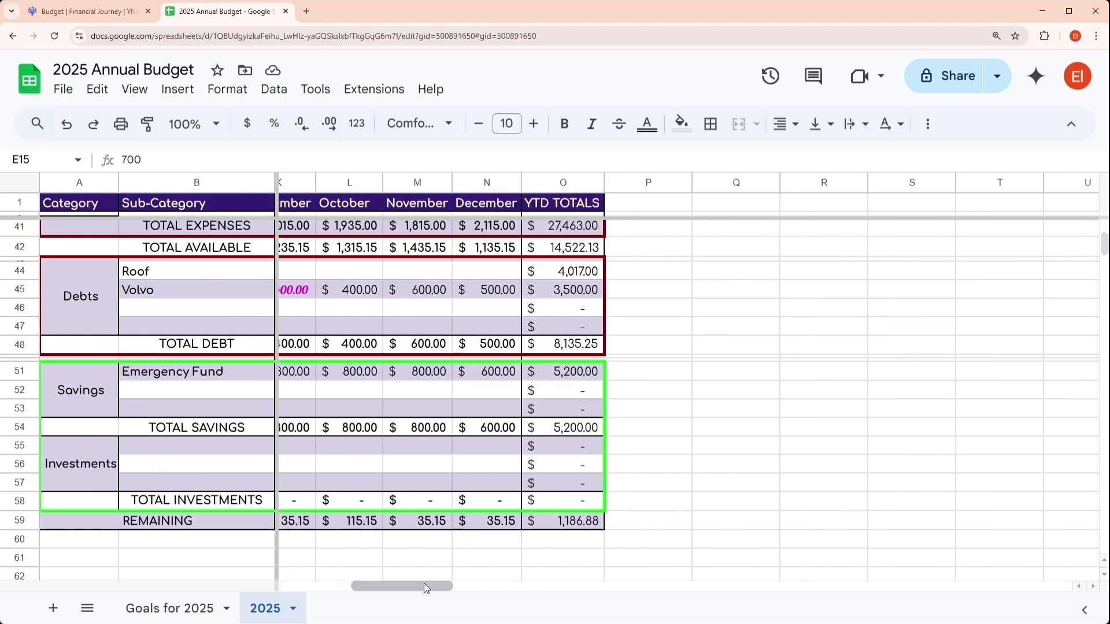
left_click_drag(425, 584, 289, 585)
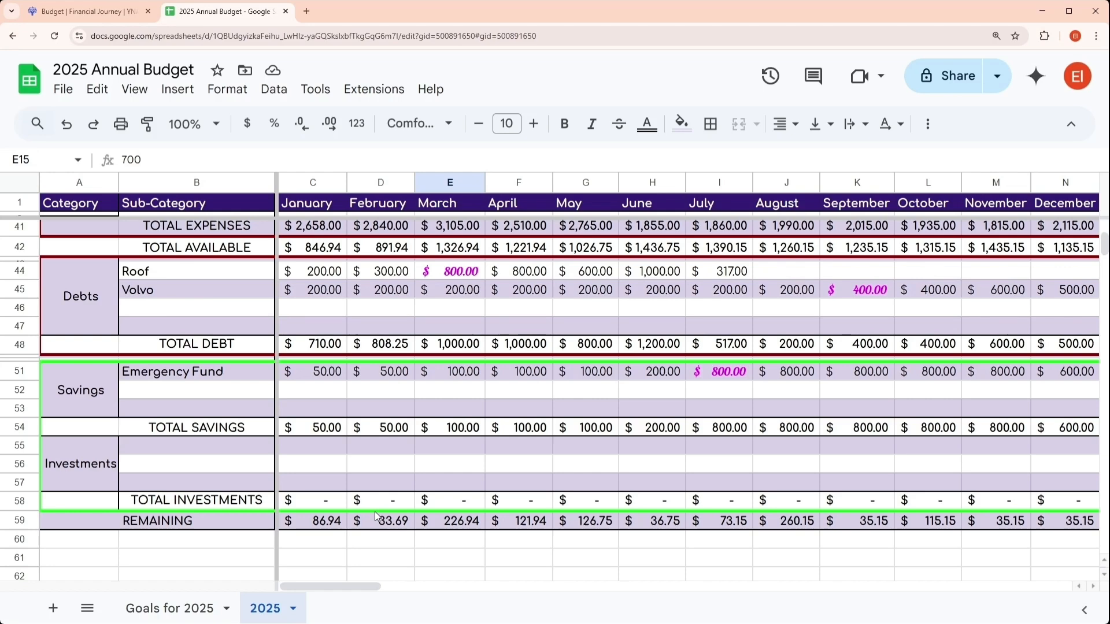
mouse_move(356, 585)
left_mouse_down()
mouse_move(405, 587)
mouse_move(350, 595)
left_mouse_up()
scroll(384, 527, "up", 3)
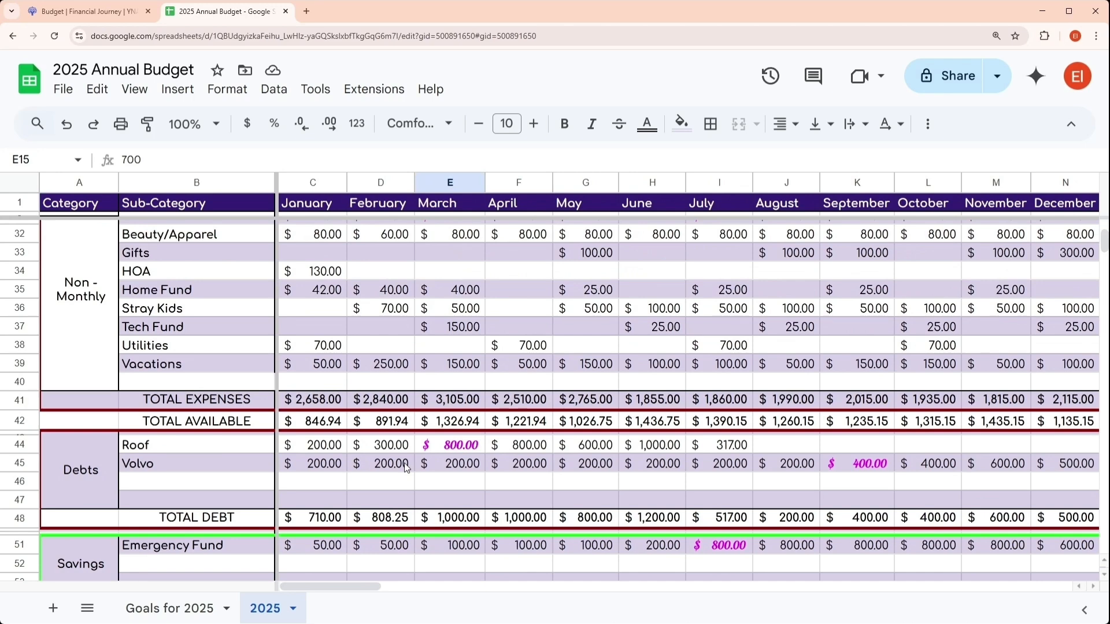
- Look over the Goals for 2025 sheet and check the Emergency Fund's YTD total on the 2025 sheet
left_click(178, 605)
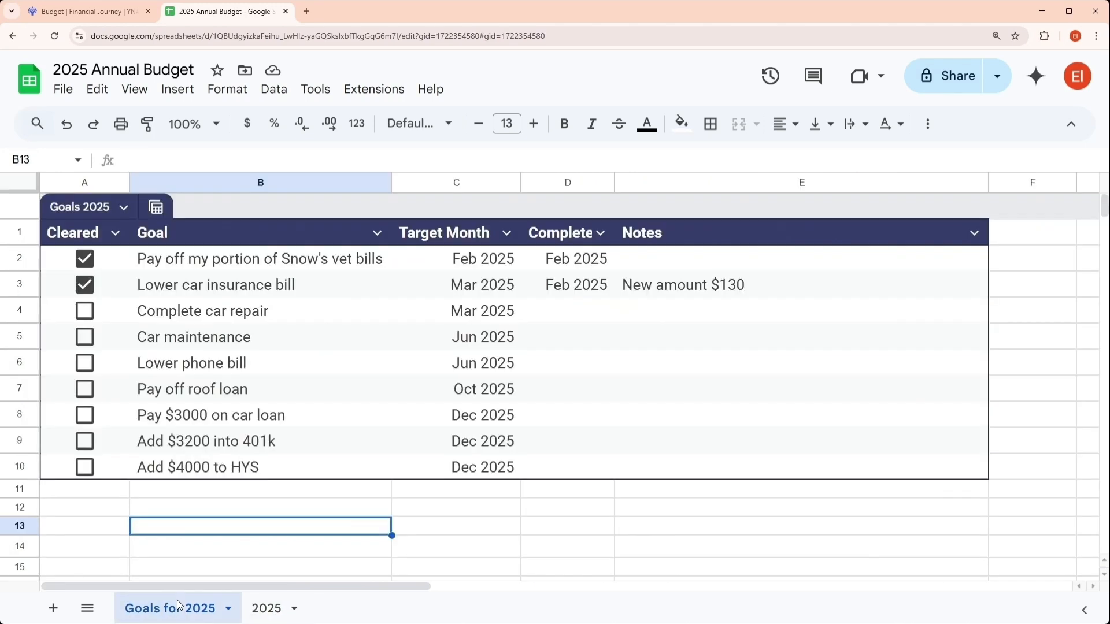
left_click(265, 610)
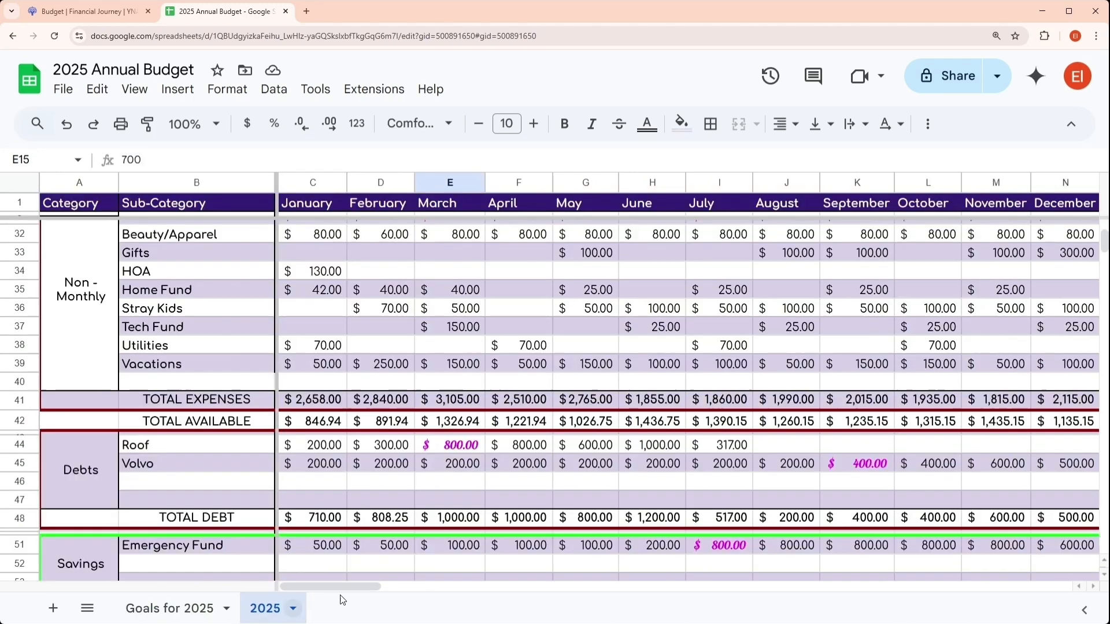
scroll(349, 579, "down", 2)
left_click_drag(362, 586, 437, 585)
left_click(515, 436)
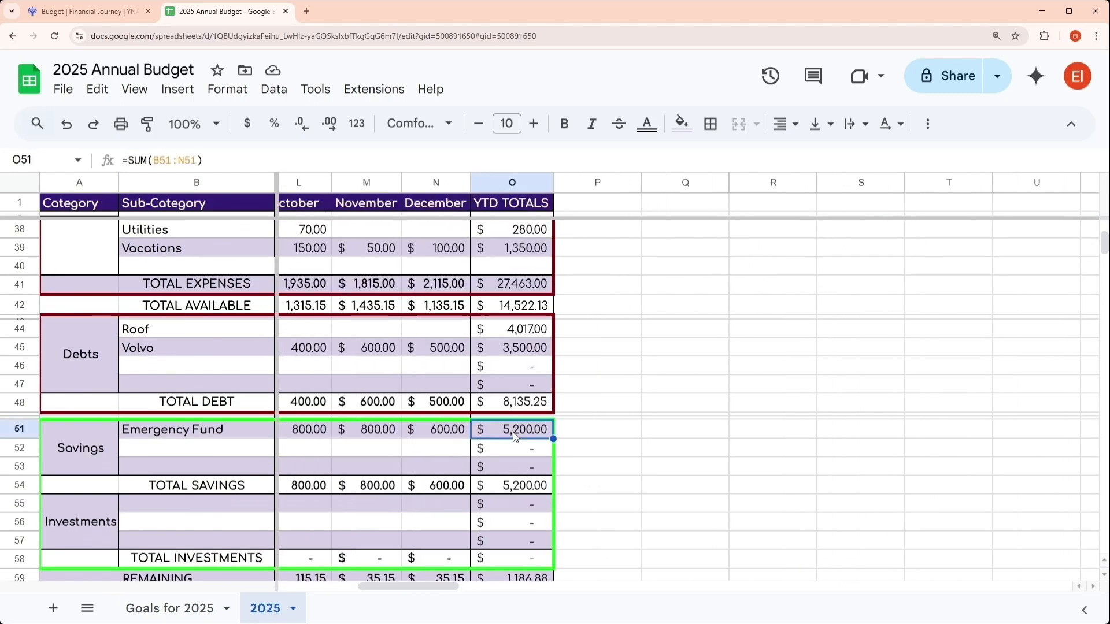
left_click_drag(439, 585, 324, 587)
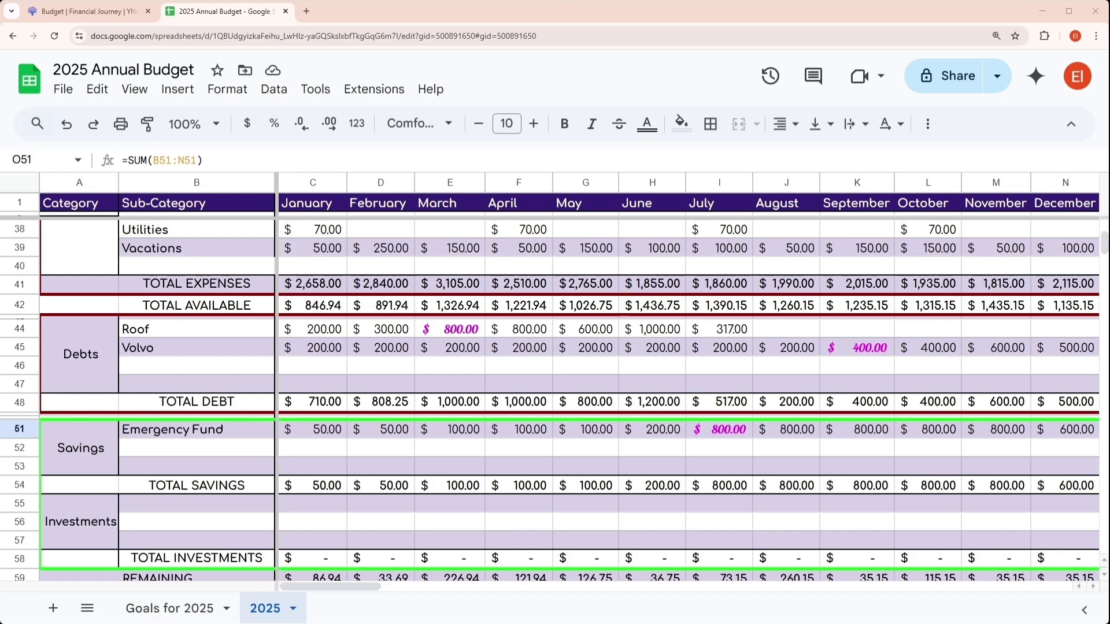
- Highlight the April to July amounts from the Utilities row down through the Debts rows (F38:I46)
left_click(707, 248)
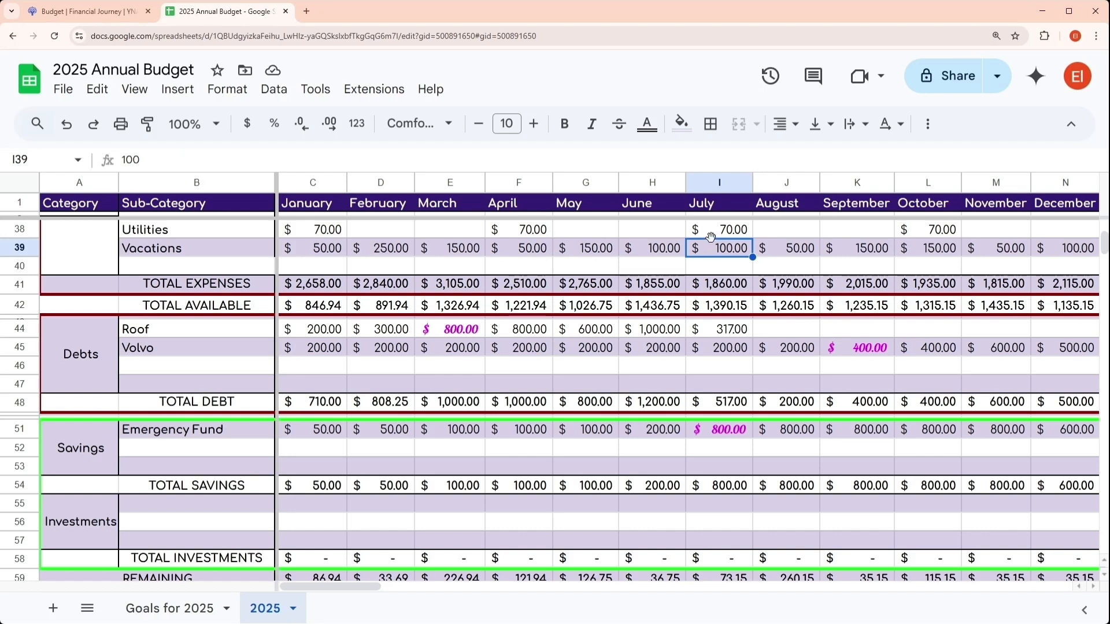
mouse_move(551, 229)
left_mouse_down()
mouse_move(552, 254)
mouse_move(723, 267)
mouse_move(730, 363)
left_mouse_up()
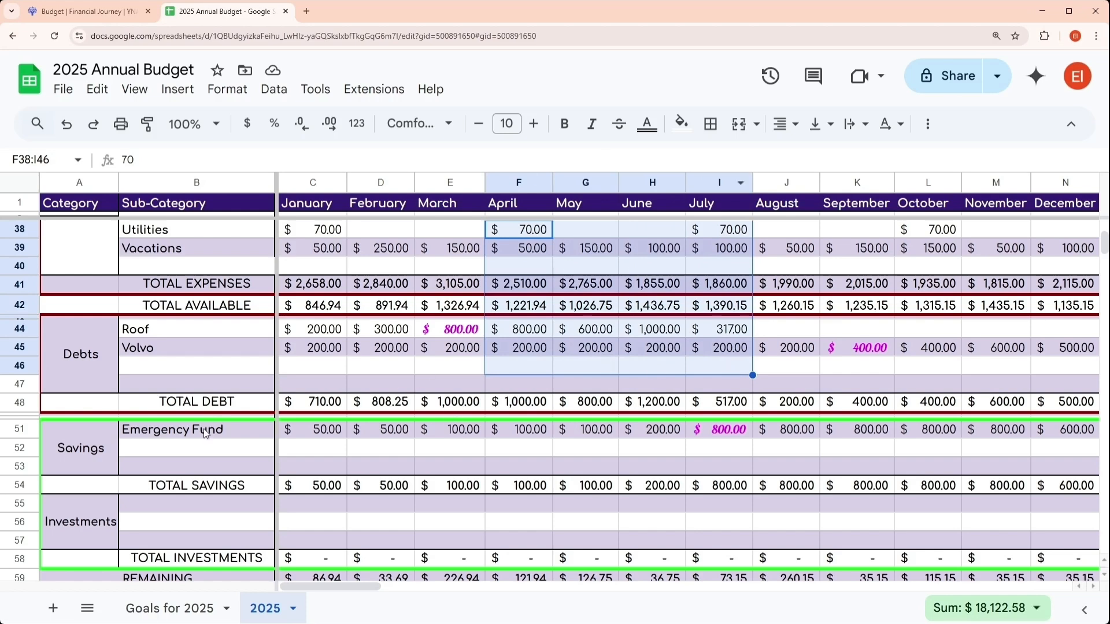
left_click(197, 455)
- Add "Dental Surgeries - Extra" as a Non-Monthly sub-category in cell B40, beneath Vacations
left_click(174, 270)
scroll(174, 271, "up", 2)
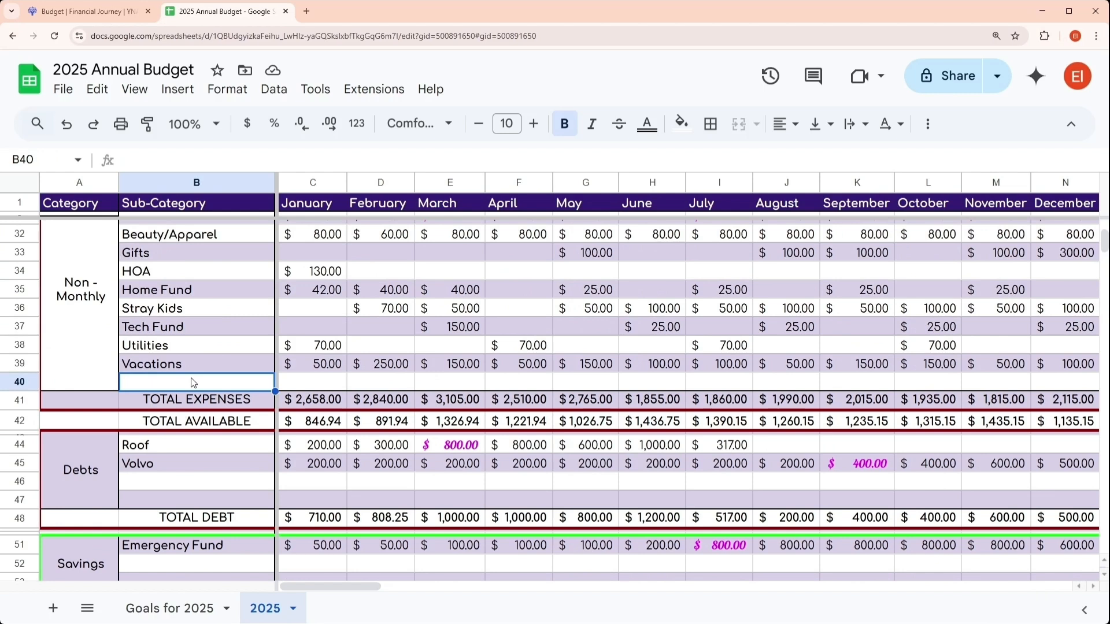
type("D")
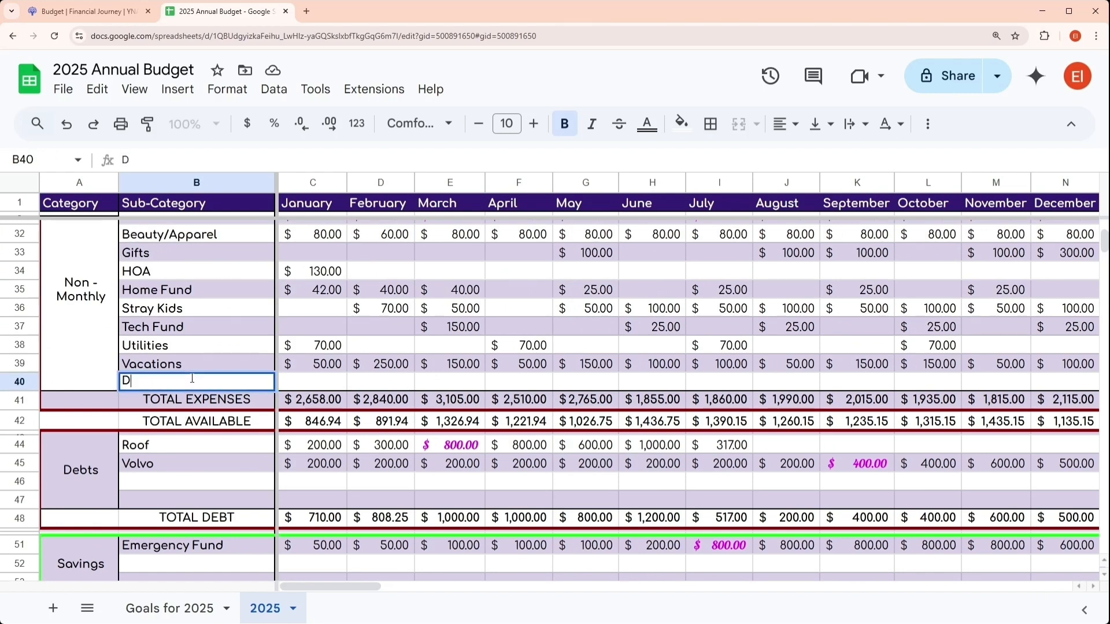
type("ental Sur")
type("gery")
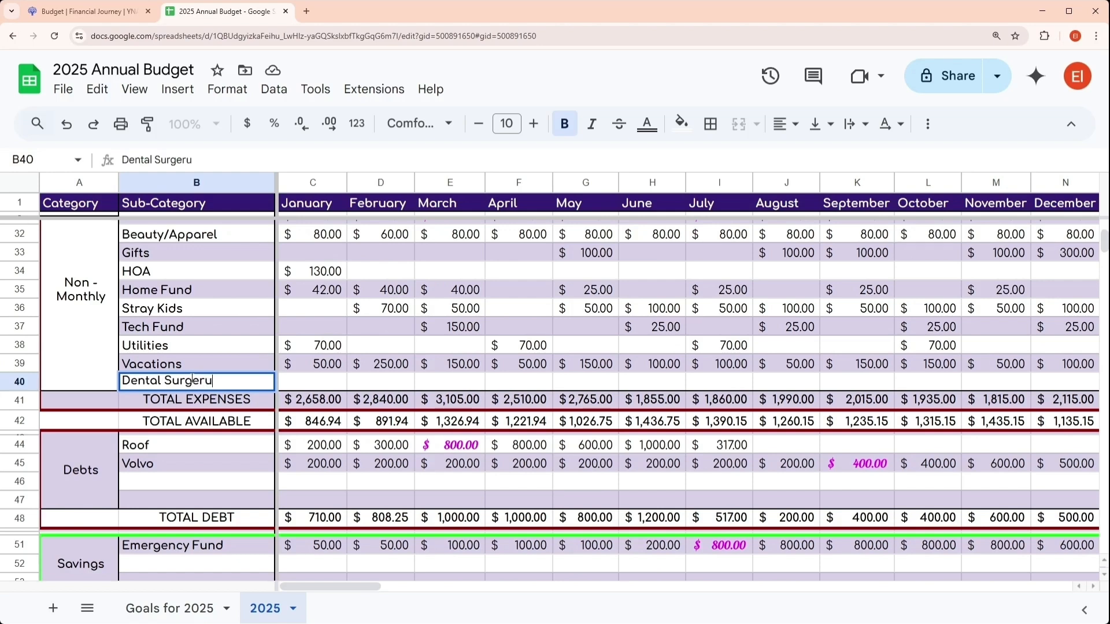
key("BackSpace")
type("9e")
key("BackSpace")
key("BackSpace")
type("ies - Extra")
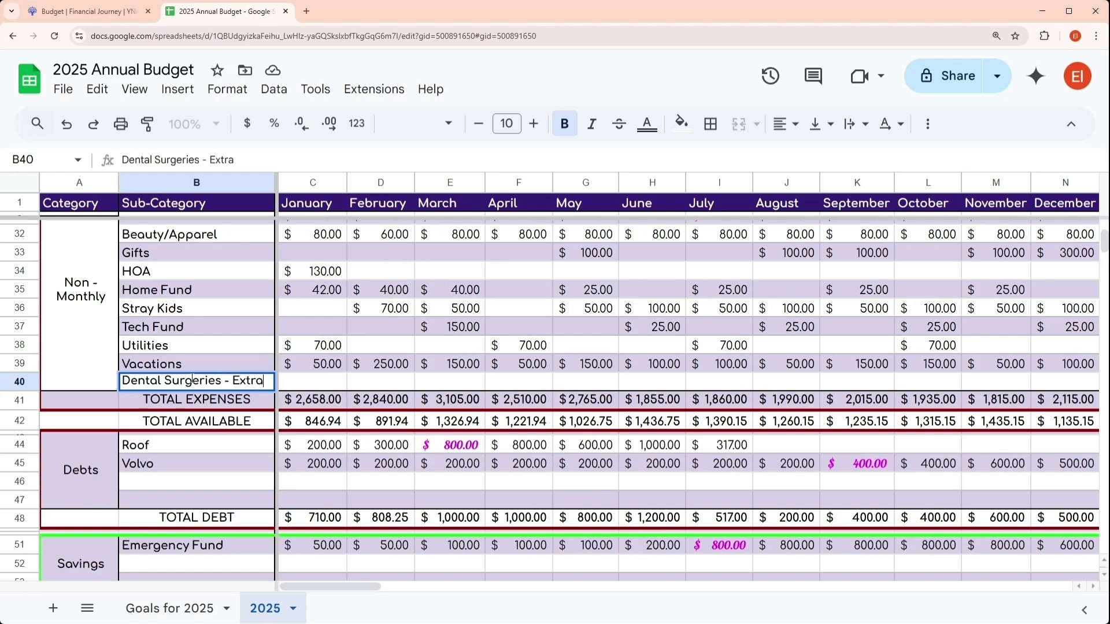
key("Tab")
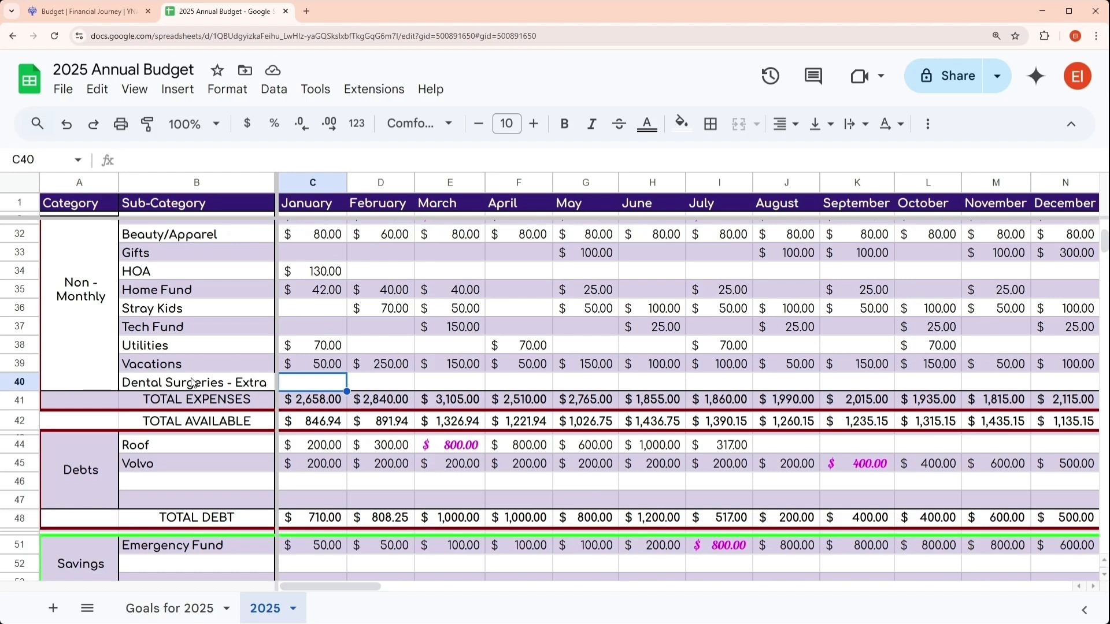
key("Left")
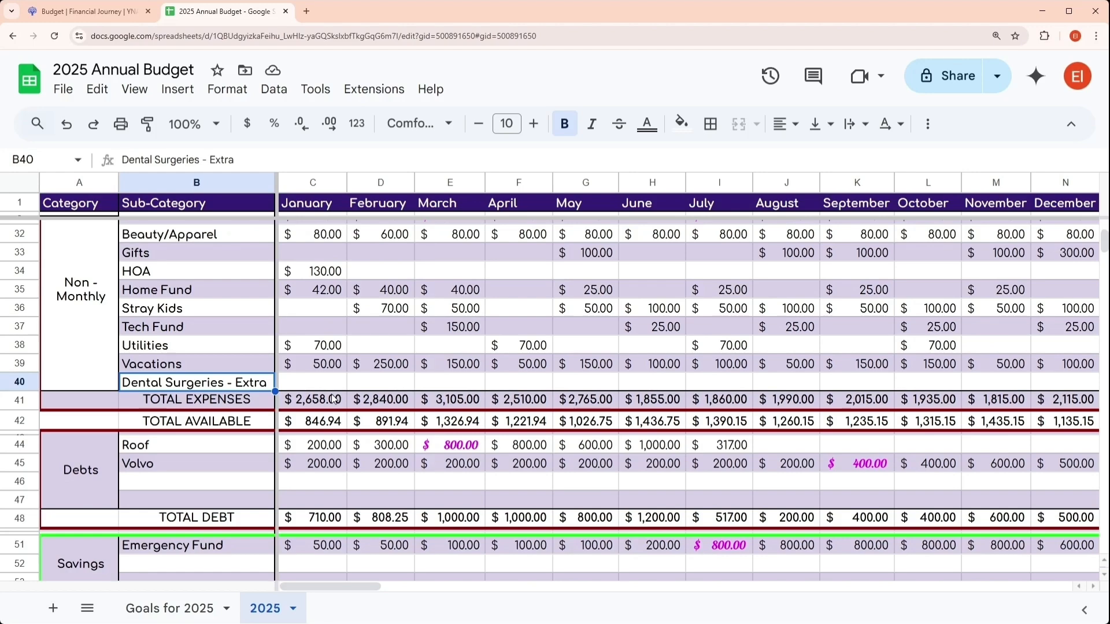
- Check the March plan for Dental Surgeries - Extra, Roof and Emergency Fund, comparing Emergency Fund with February
left_click(87, 11)
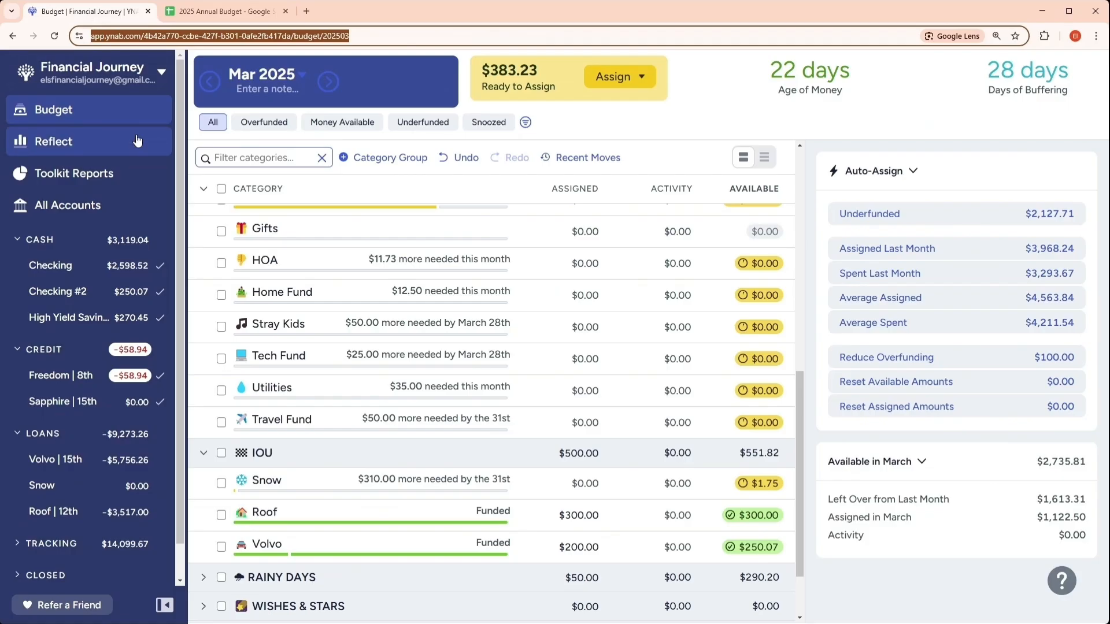
left_click(225, 11)
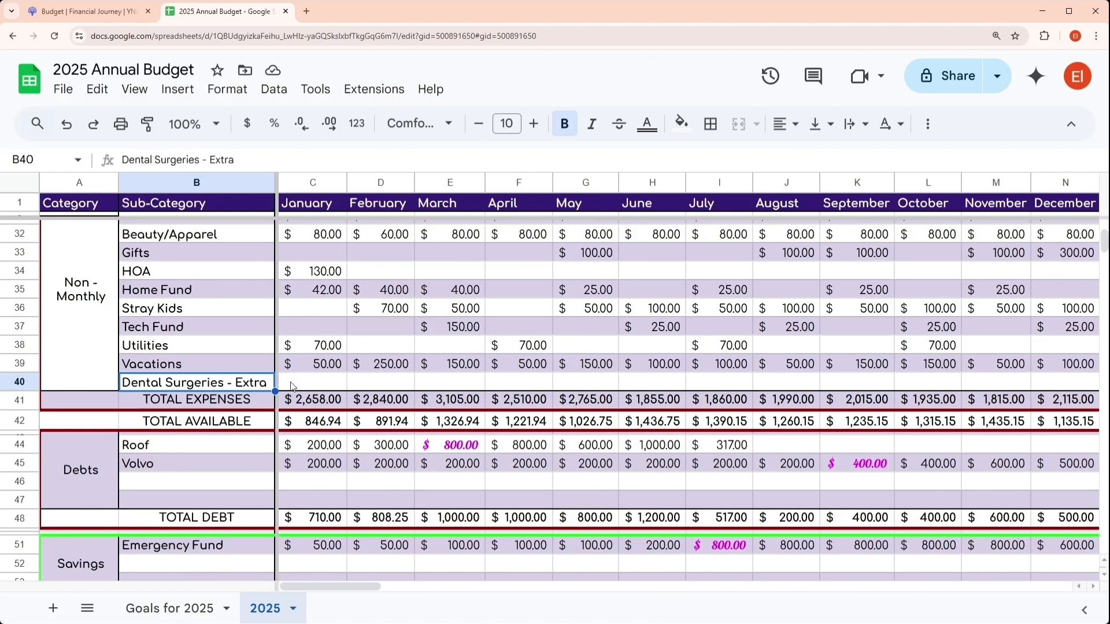
left_click(468, 385)
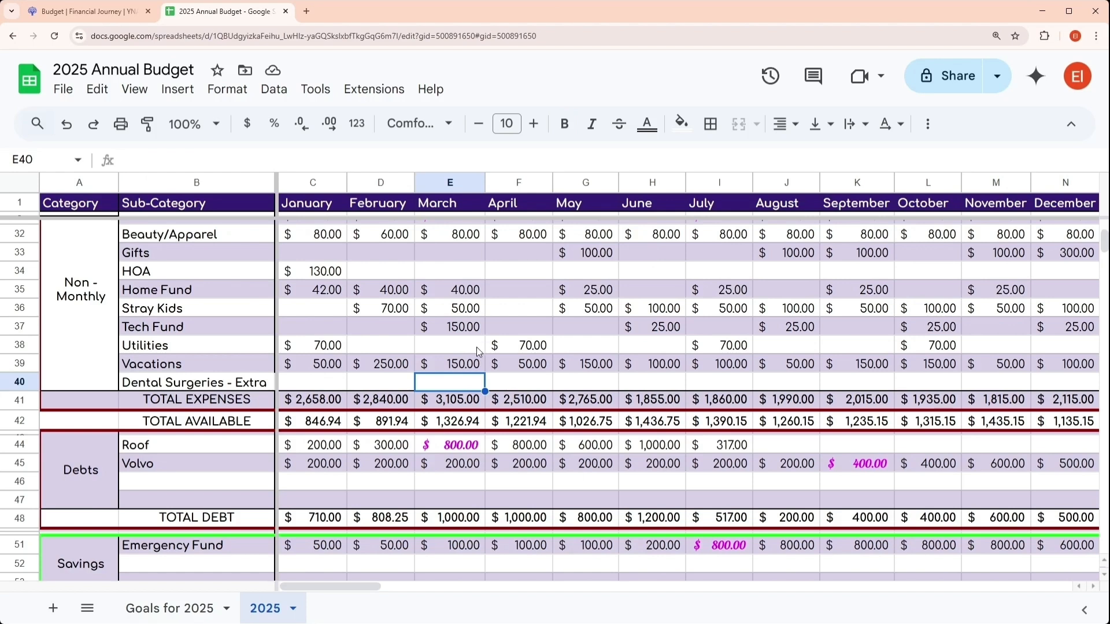
left_click(449, 445)
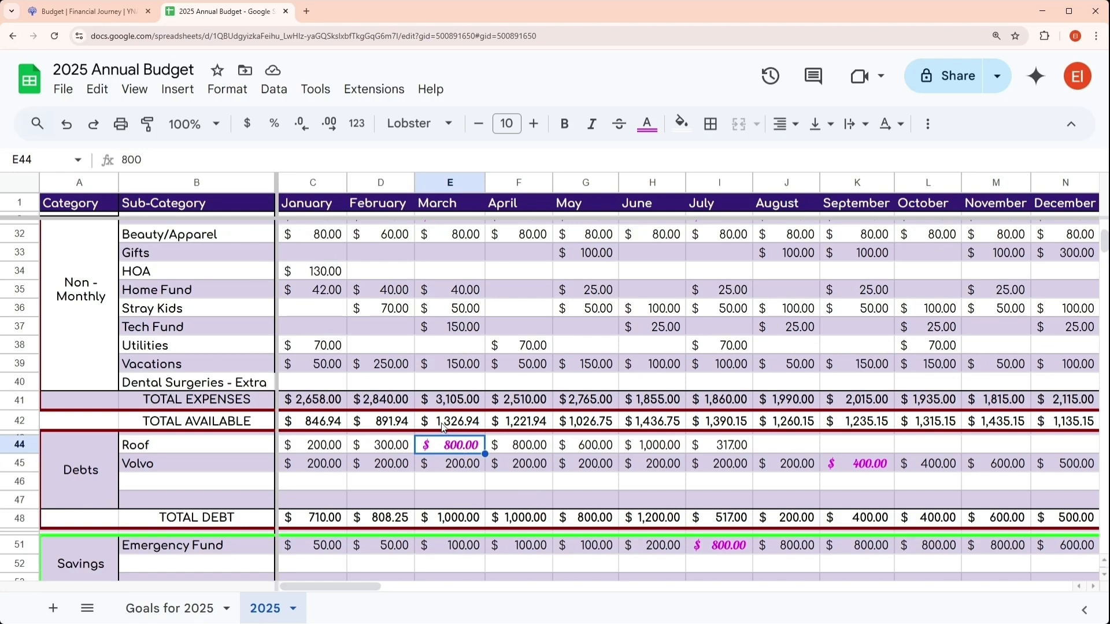
left_click(454, 552)
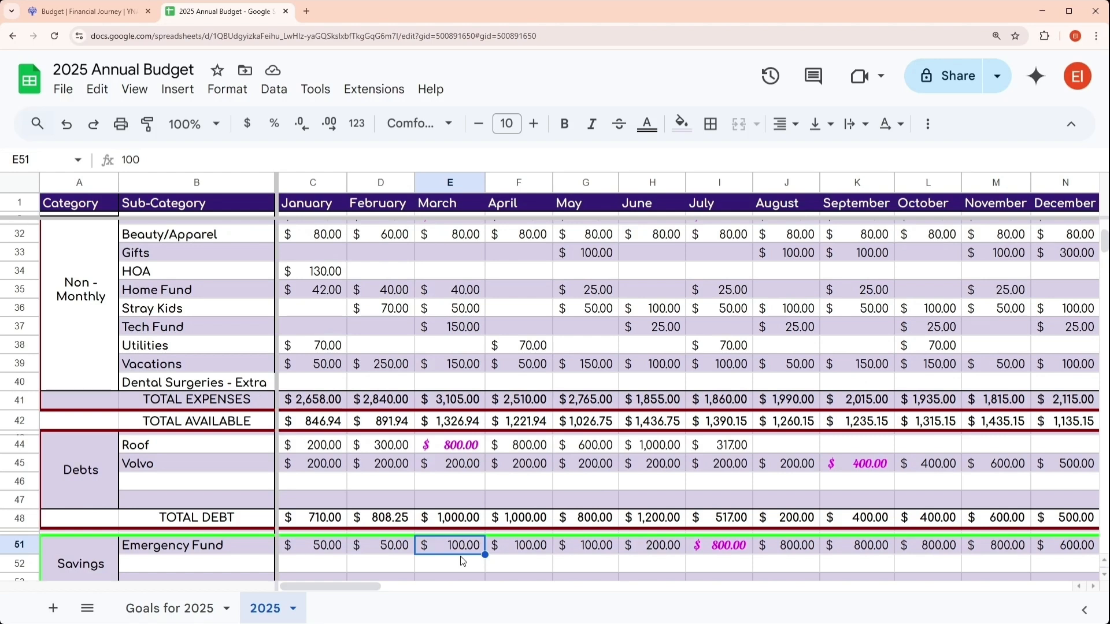
left_click(392, 552)
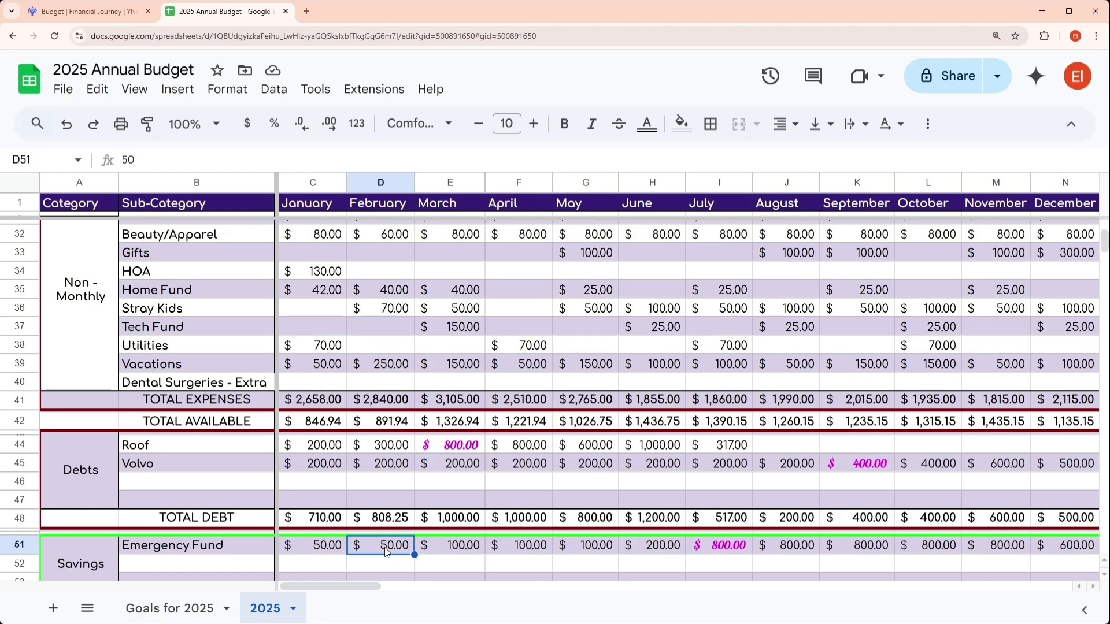
left_click(437, 548)
- Switch to YNAB and raise the March 2025 assignment for Peace of Mind under RAINY DAYS to 100
left_click(108, 11)
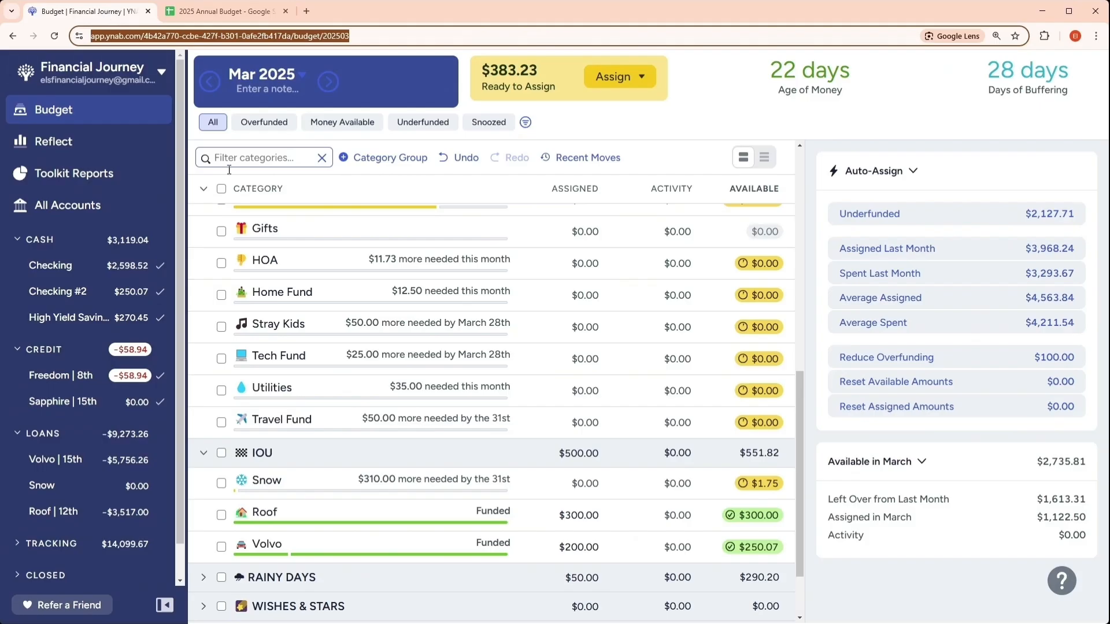
scroll(478, 318, "down", 3)
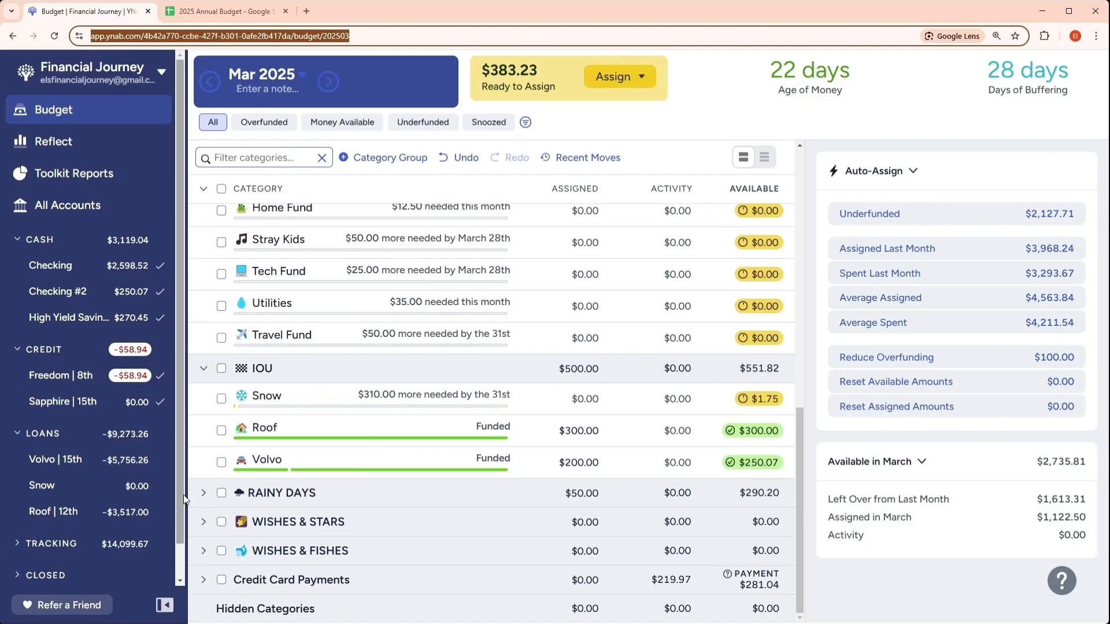
left_click(275, 494)
left_click(572, 522)
type("+50")
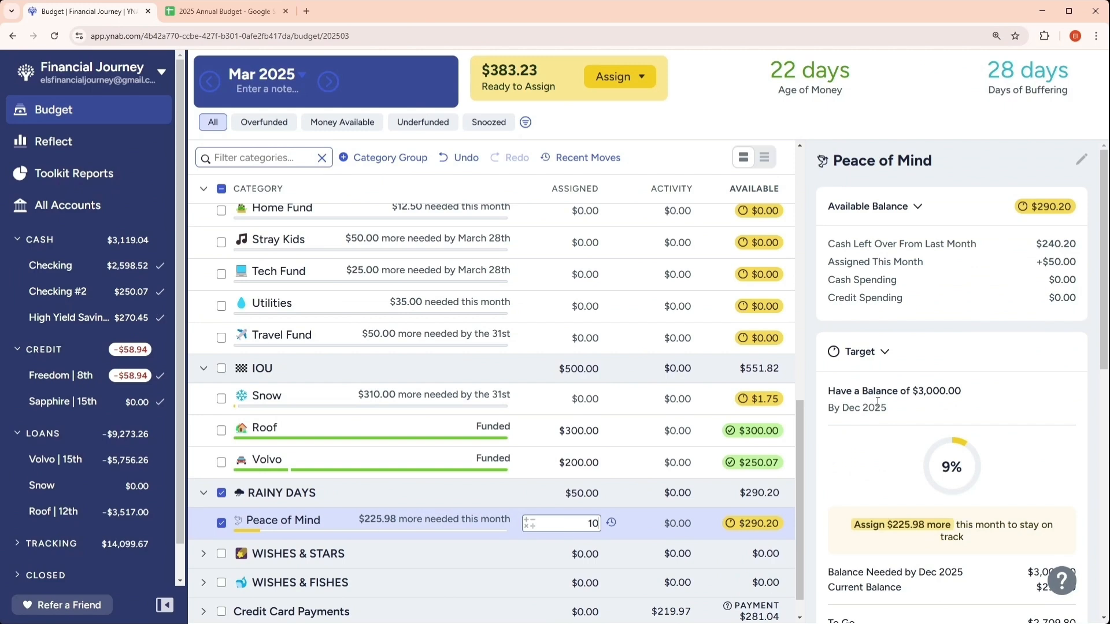
key("Return")
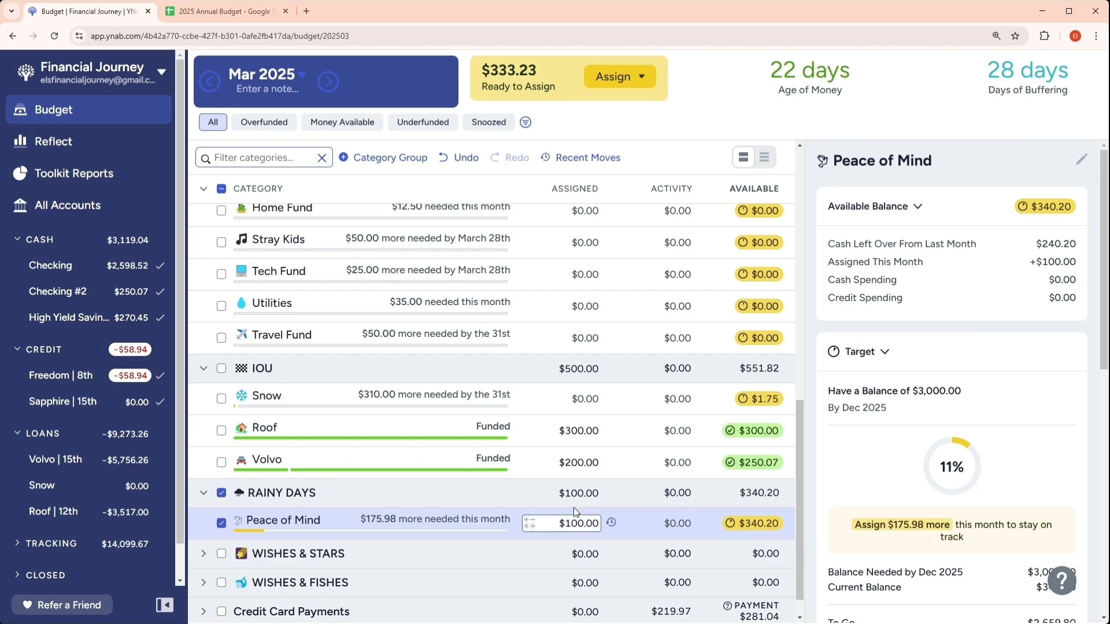
- Look through the March 2025 categories, open the details of Snow under IOU and highlight its loan payoff message
scroll(574, 508, "up", 7)
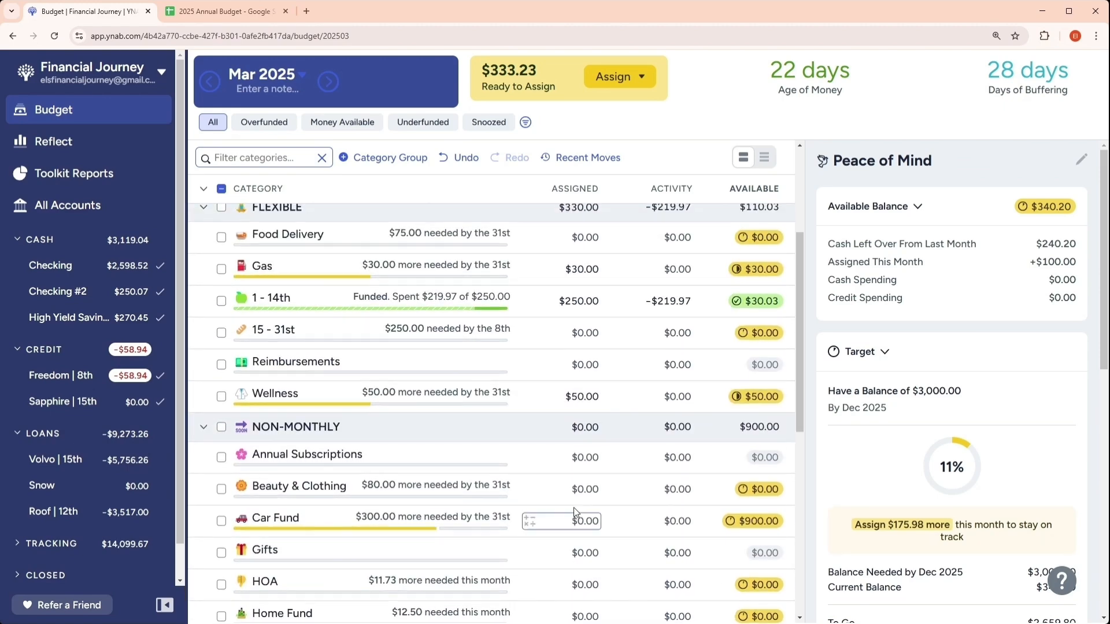
scroll(574, 507, "up", 4)
scroll(561, 521, "down", 2)
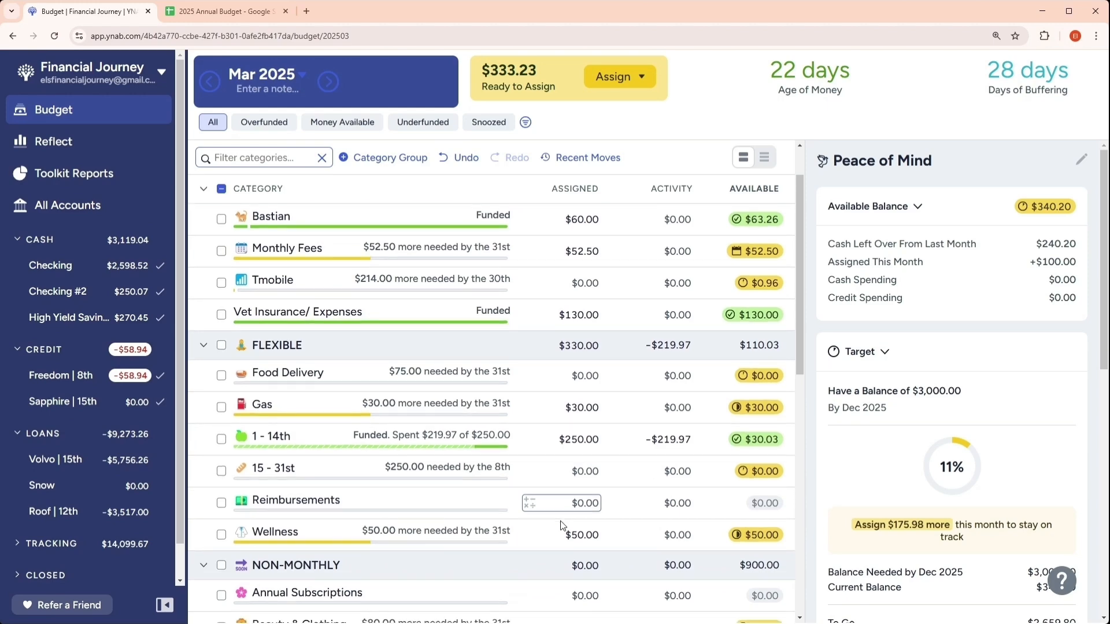
scroll(560, 521, "down", 5)
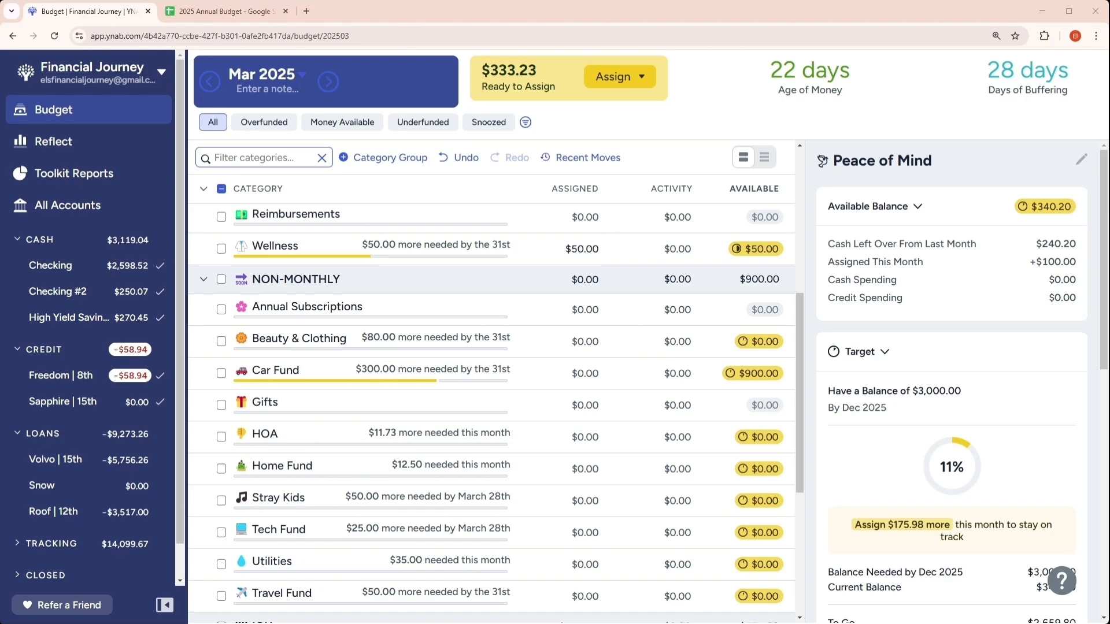
scroll(338, 484, "down", 5)
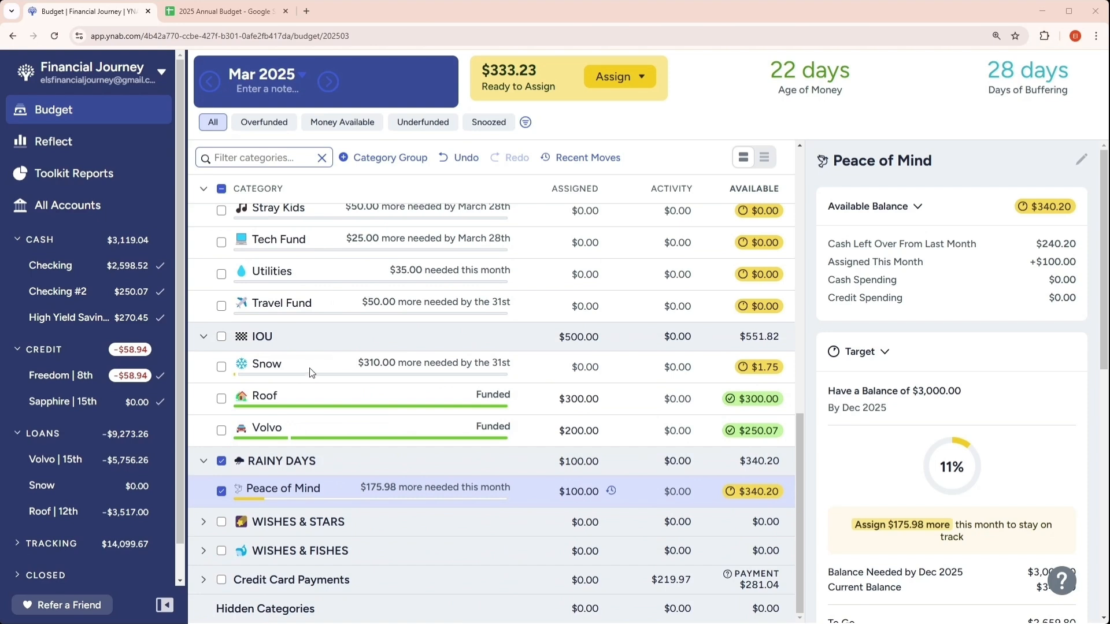
left_click(308, 363)
left_click(320, 366)
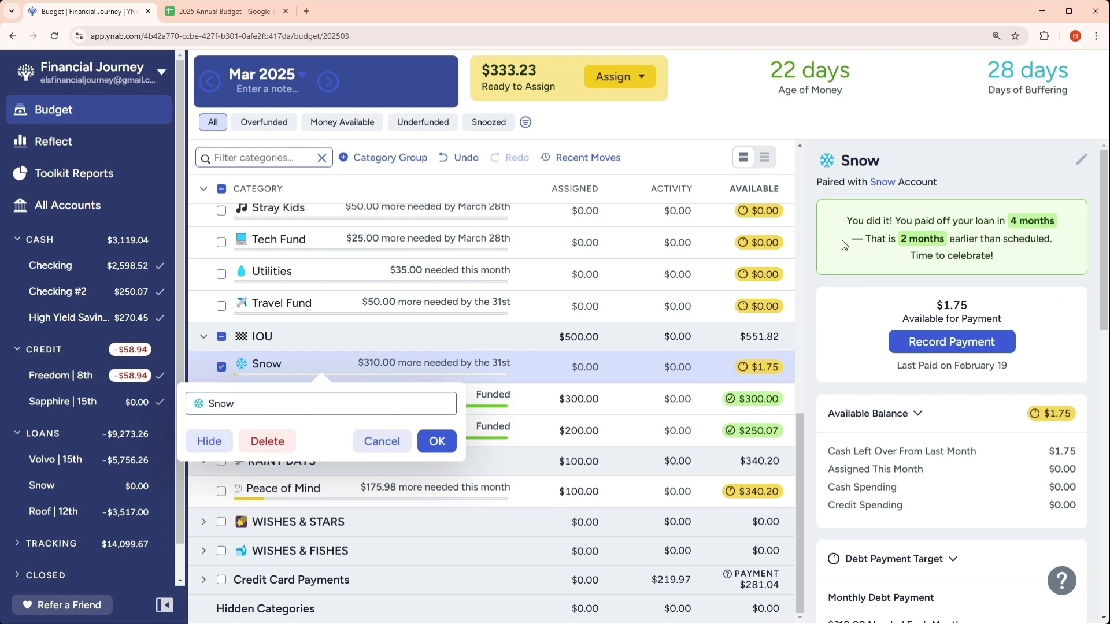
left_click(849, 222)
left_click_drag(855, 221, 970, 267)
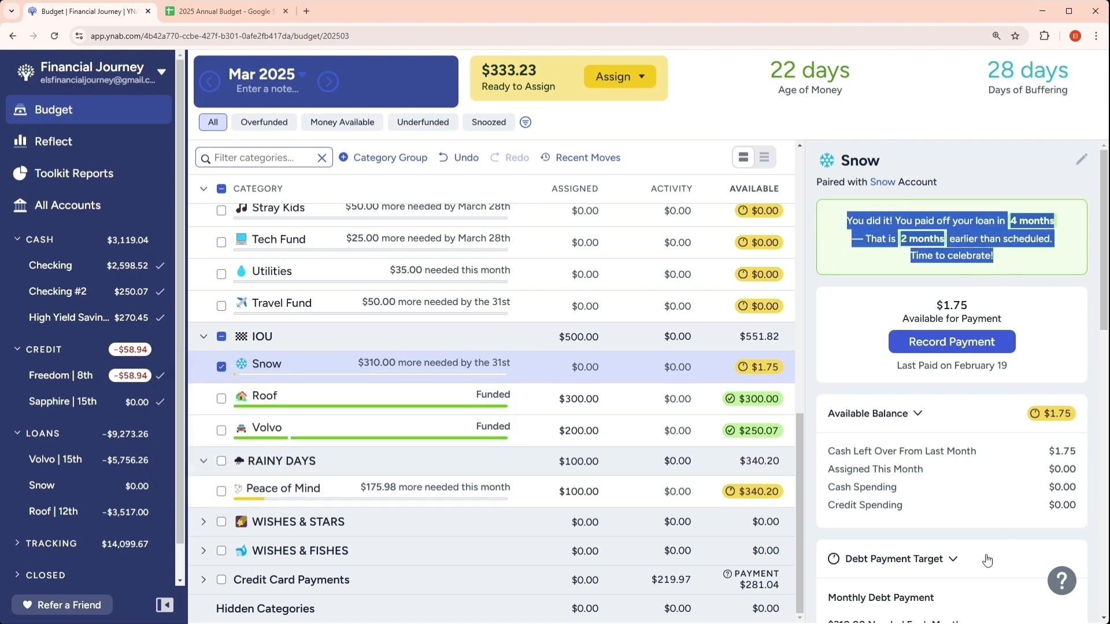
left_click(933, 367)
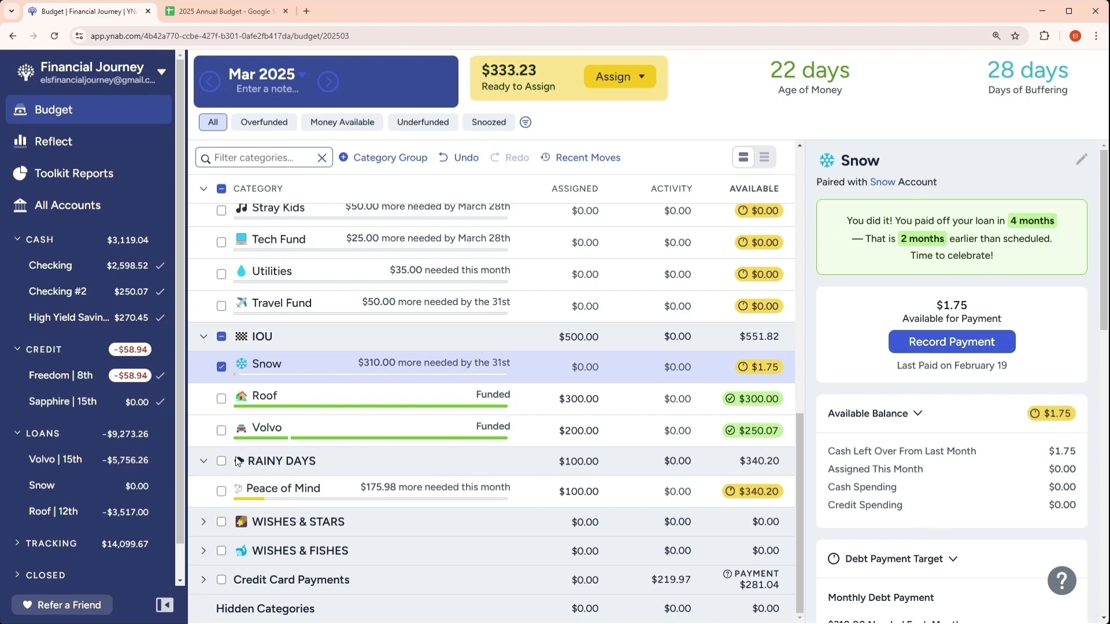
- Hide the Snow category in the IOU group
left_click(289, 365)
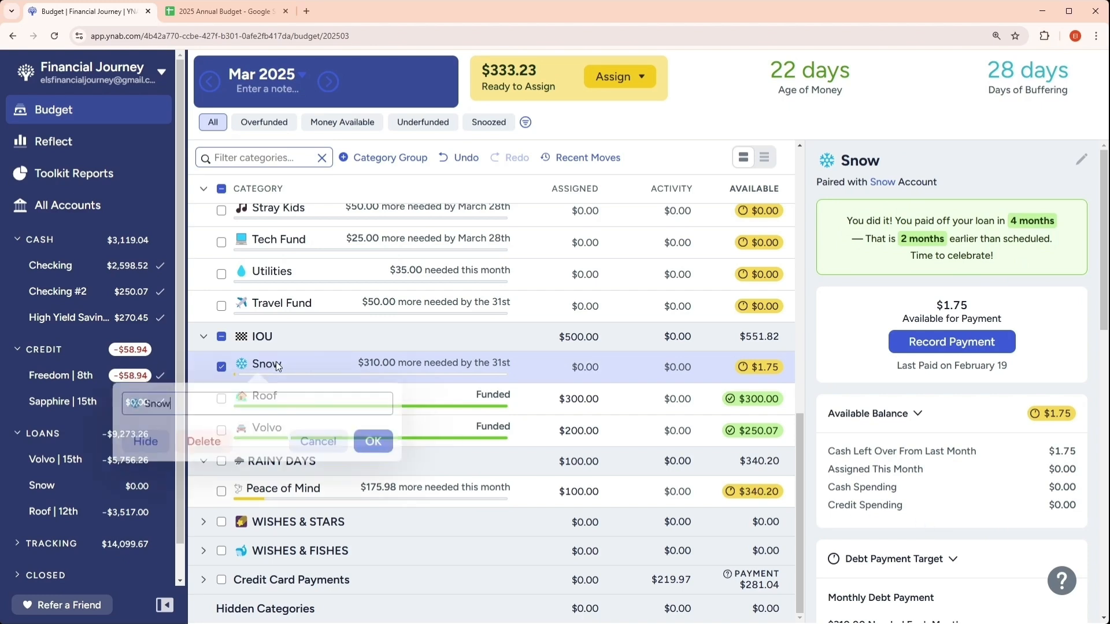
left_click(159, 442)
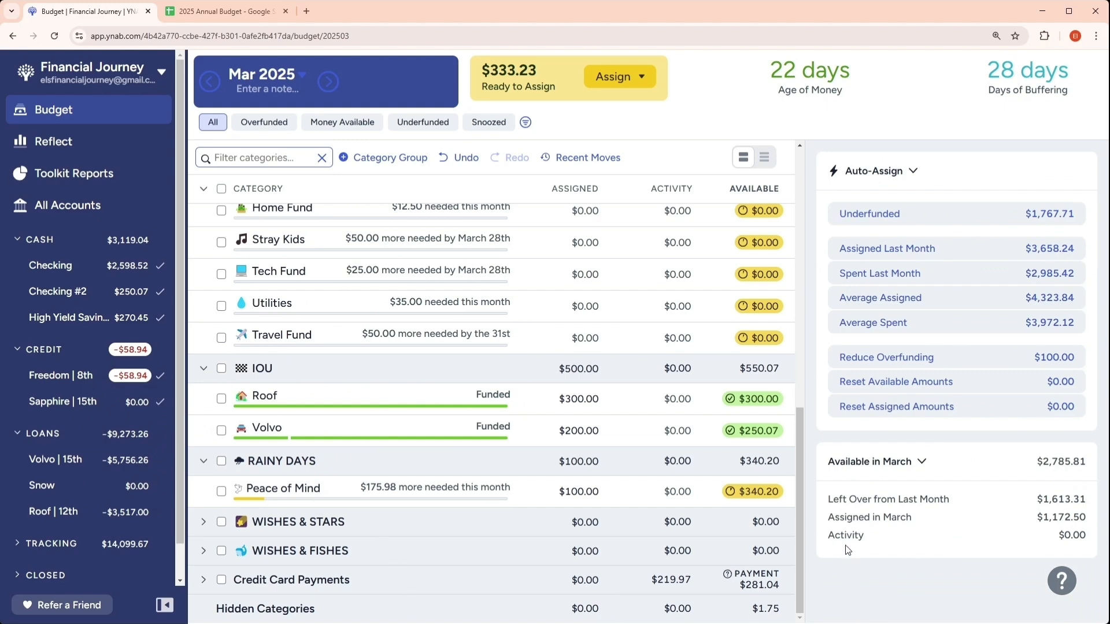
mouse_move(839, 537)
- Assign $50 to Tech Fund in the NON-MONTHLY group for March 2025
scroll(396, 369, "up", 1)
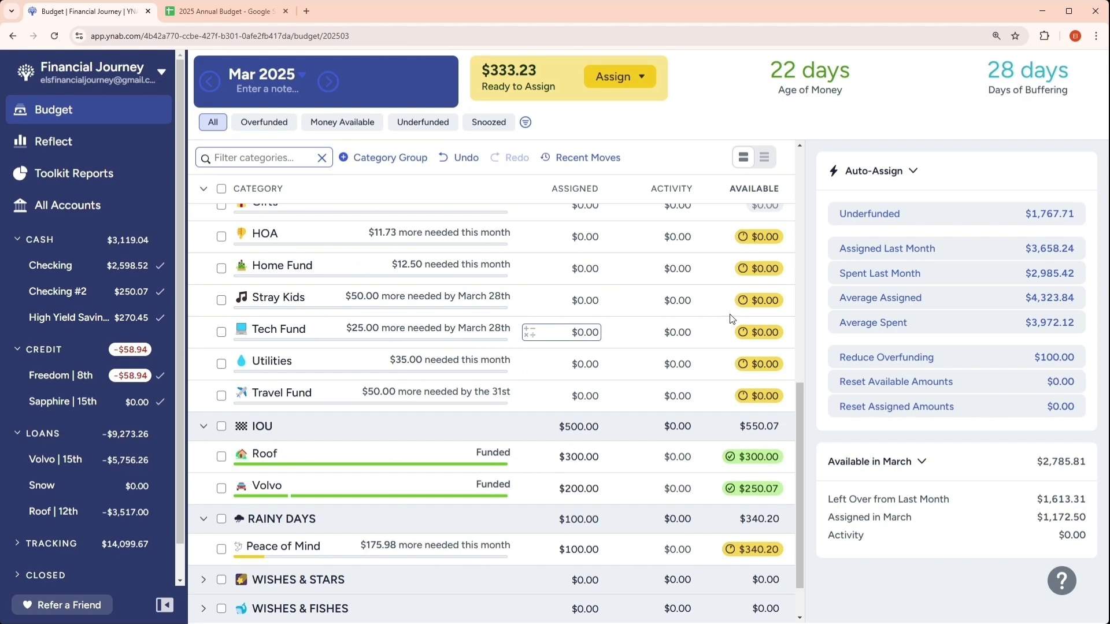
left_click(732, 319)
type("50")
key("Return")
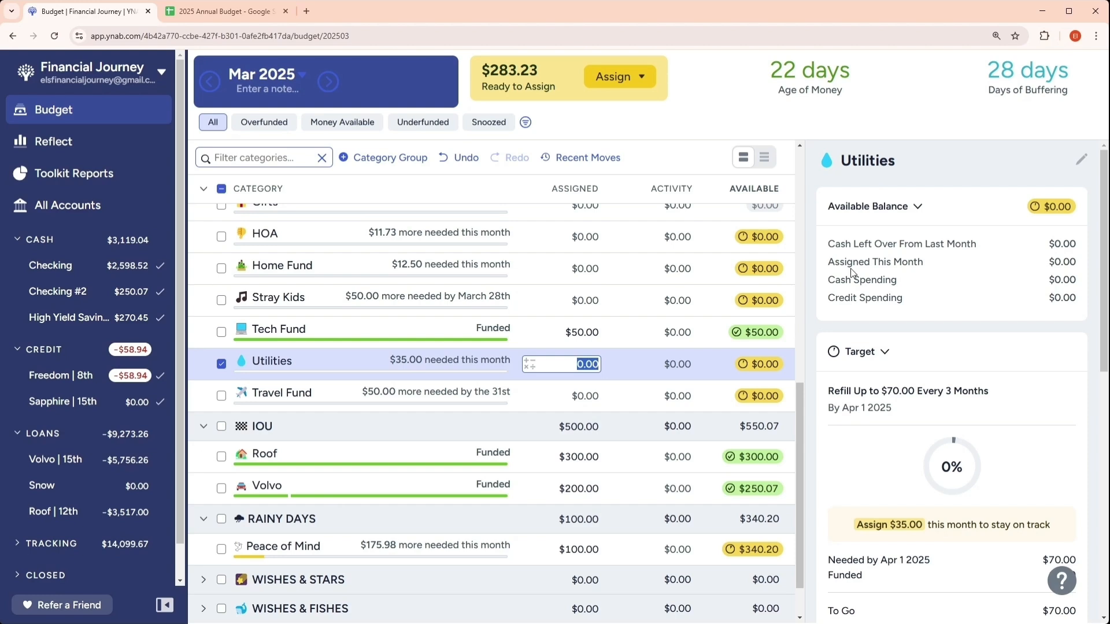
- Assign $50 to Stray Kids for March 2025 and clear the amount assigned to Tech Fund
scroll(517, 353, "up", 1)
scroll(517, 353, "up", 1)
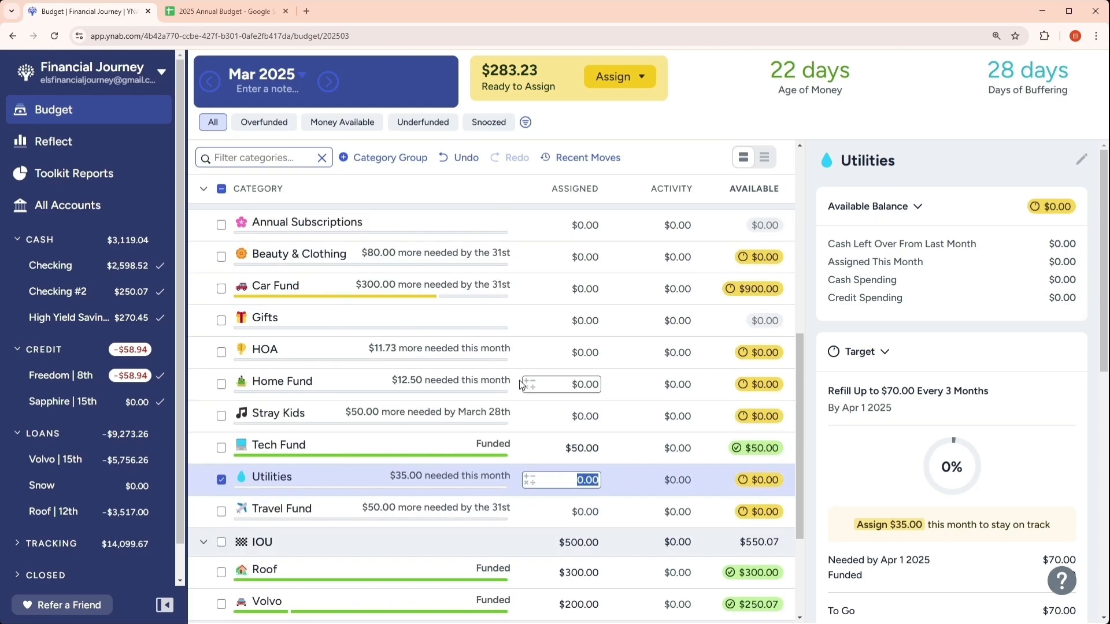
key("Up")
key("Up")
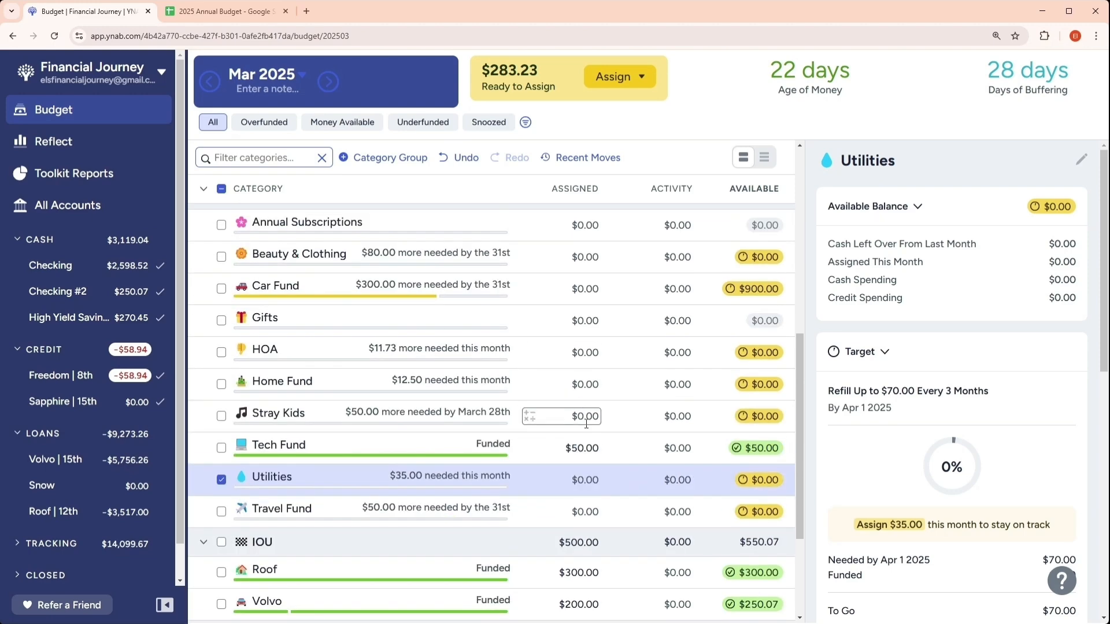
type("50")
key("Return")
key("BackSpace")
- Assign $80 to Beauty & Clothing in the NON-MONTHLY group for March 2025
key("Up")
key("Up")
key("Up")
key("Up")
key("Up")
key("Up")
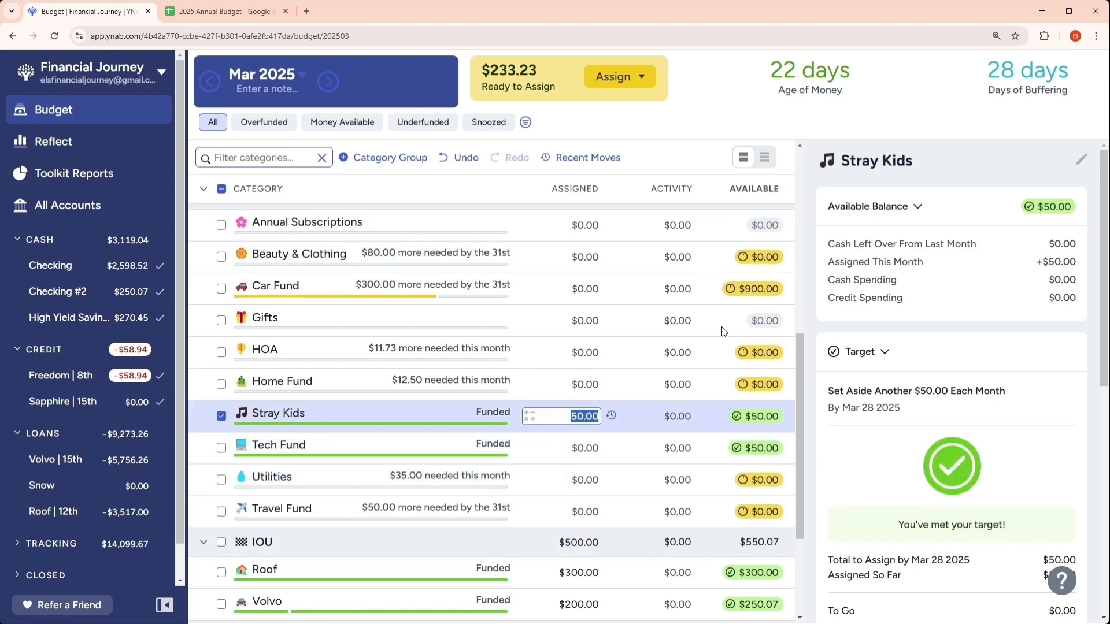
type("80")
key("Return")
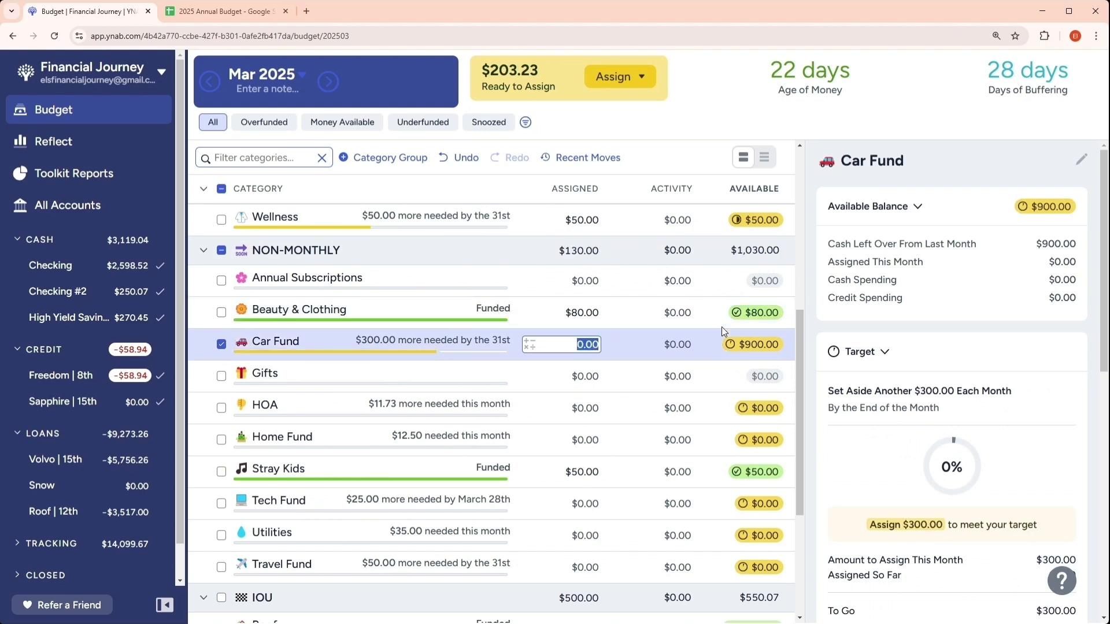
- Assign $40 to Home Fund in the NON-MONTHLY group for March 2025
key("Down")
key("Down")
key("Down")
type("40")
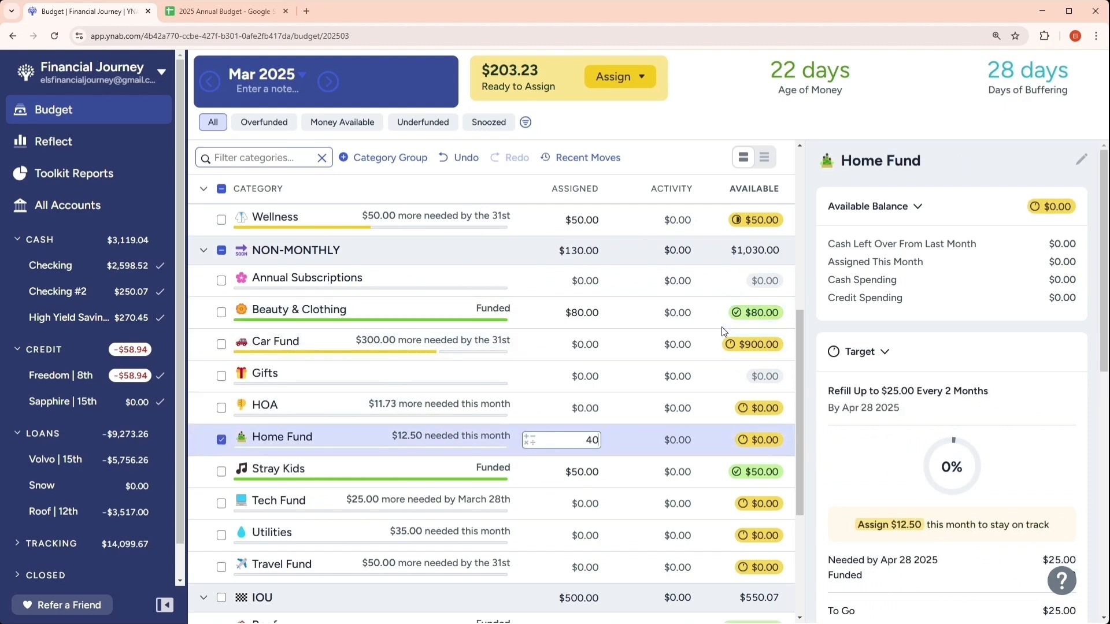
key("Return")
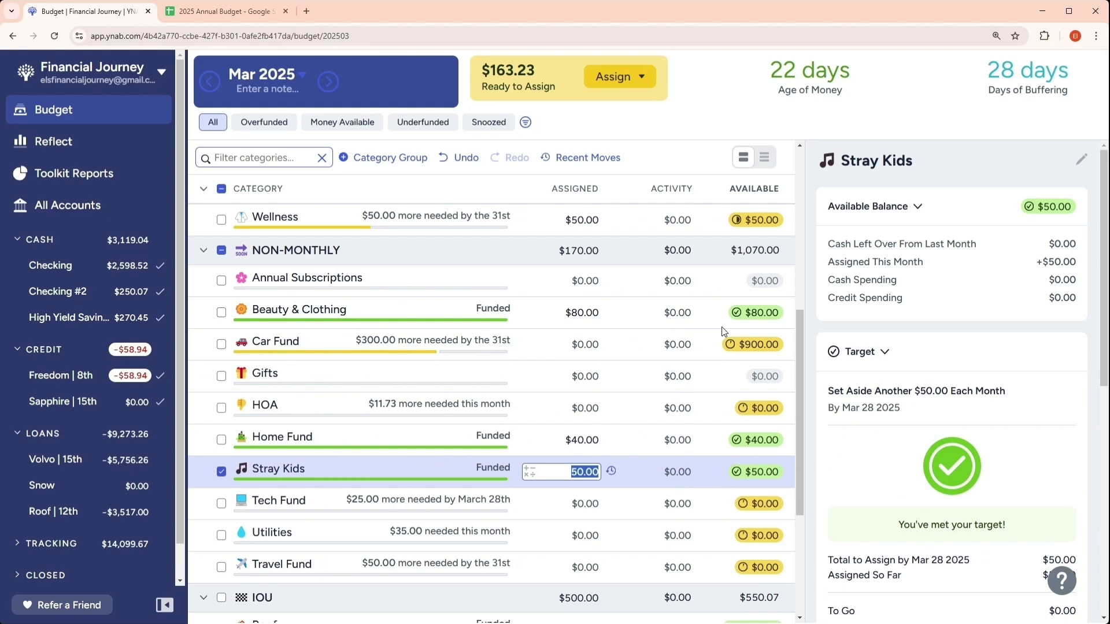
- Assign $100 to Tech Fund in the NON-MONTHLY group for March 2025
key("Down")
type("100")
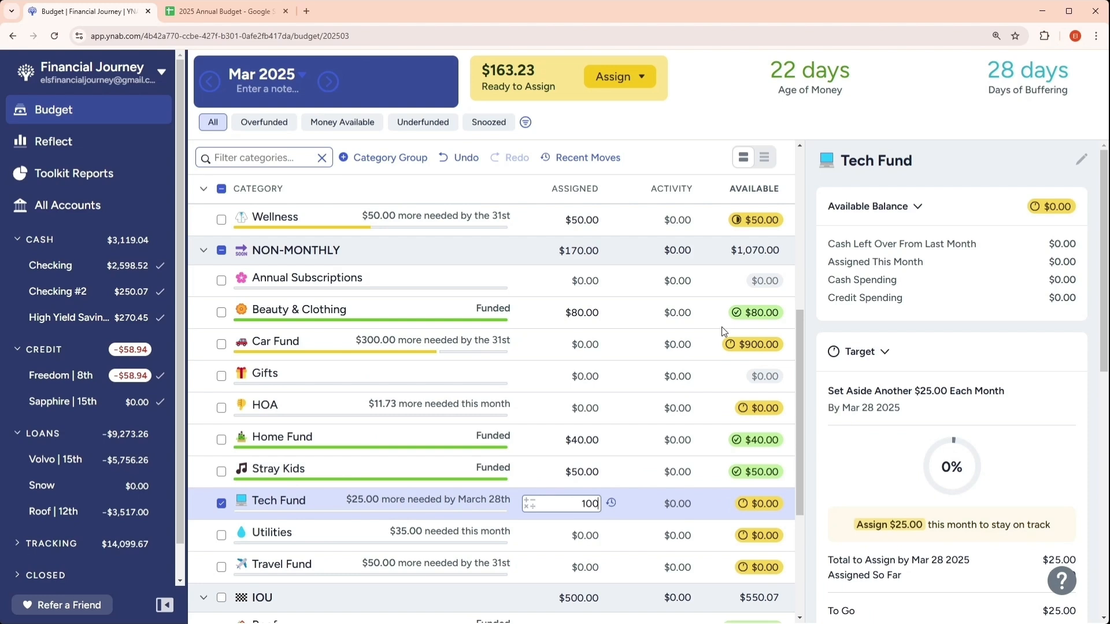
key("Return")
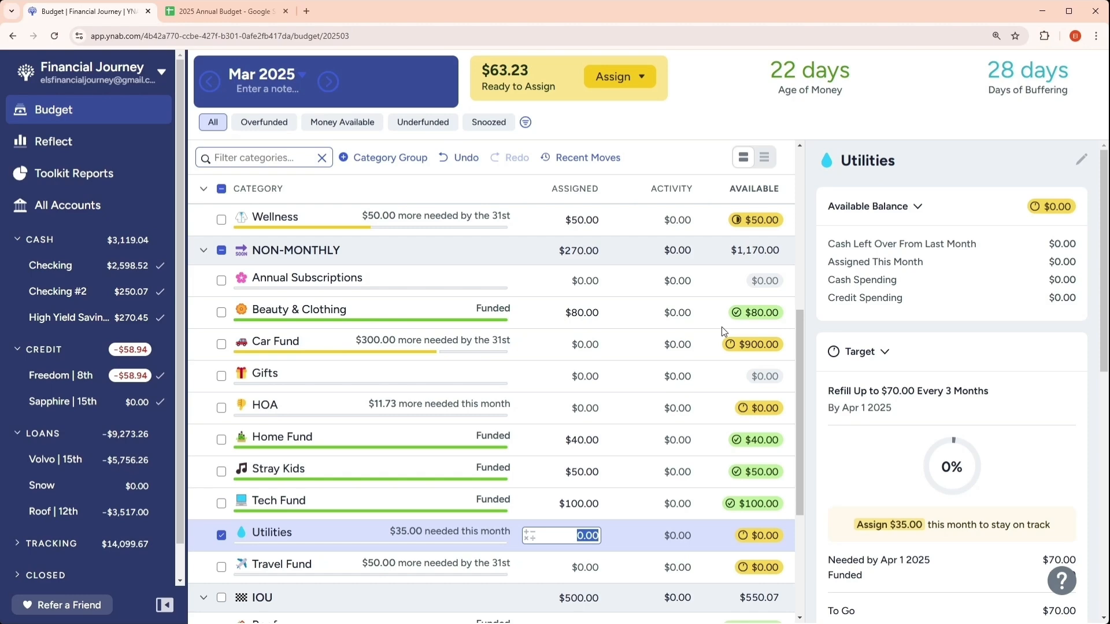
- Raise the March 2025 assignment for Wellness in the FLEXIBLE group to $100
key("Up")
key("Up")
key("Up")
key("Up")
key("Up")
key("Up")
key("Up")
key("Up")
key("Up")
key("Up")
key("Up")
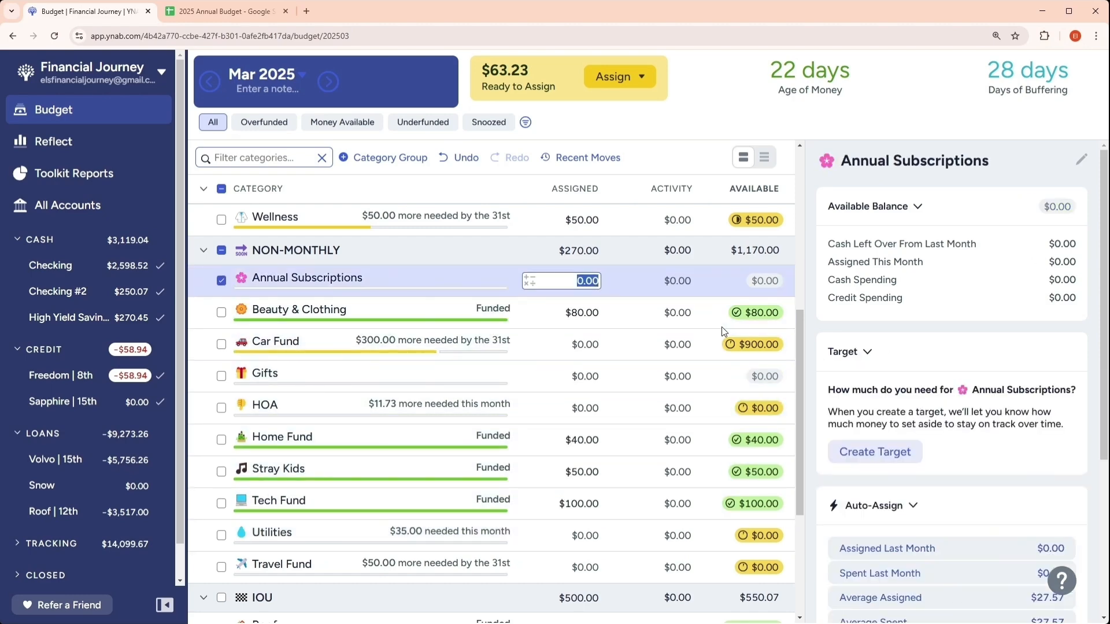
key("Down")
key("Down")
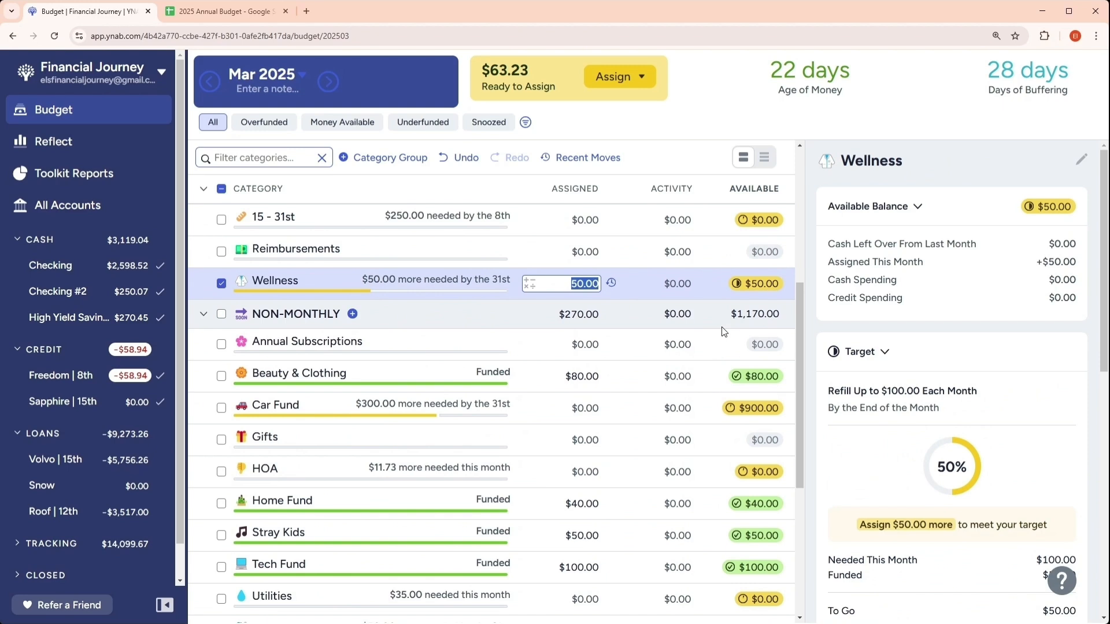
type("100")
key("Down")
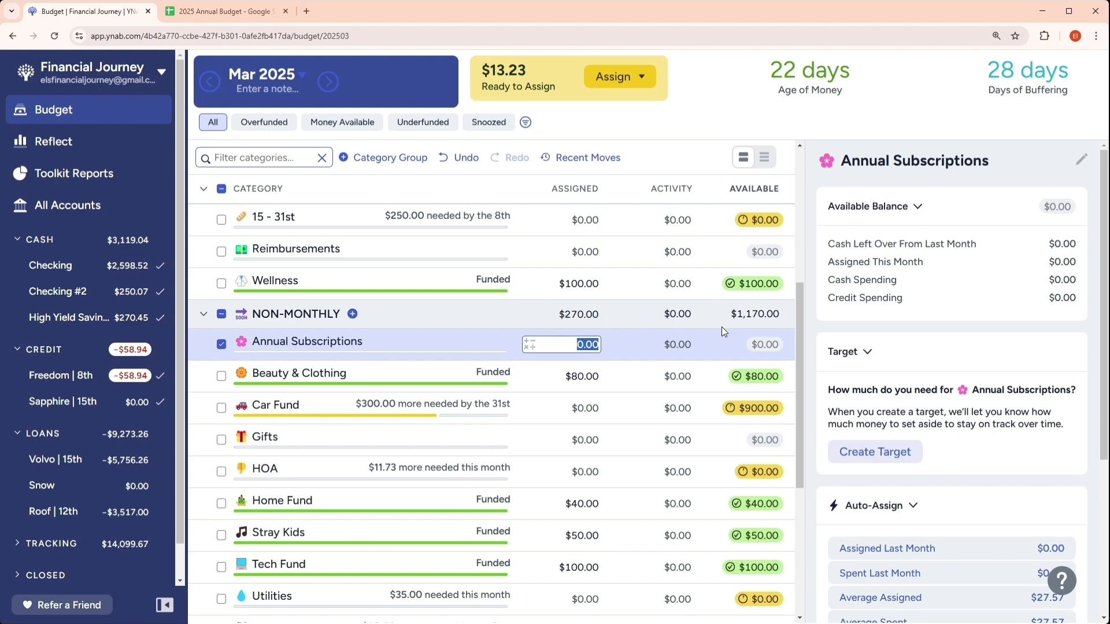
- Assign the remaining $13.23 to Car Fund in the NON-MONTHLY group
key("Tab")
key("Tab")
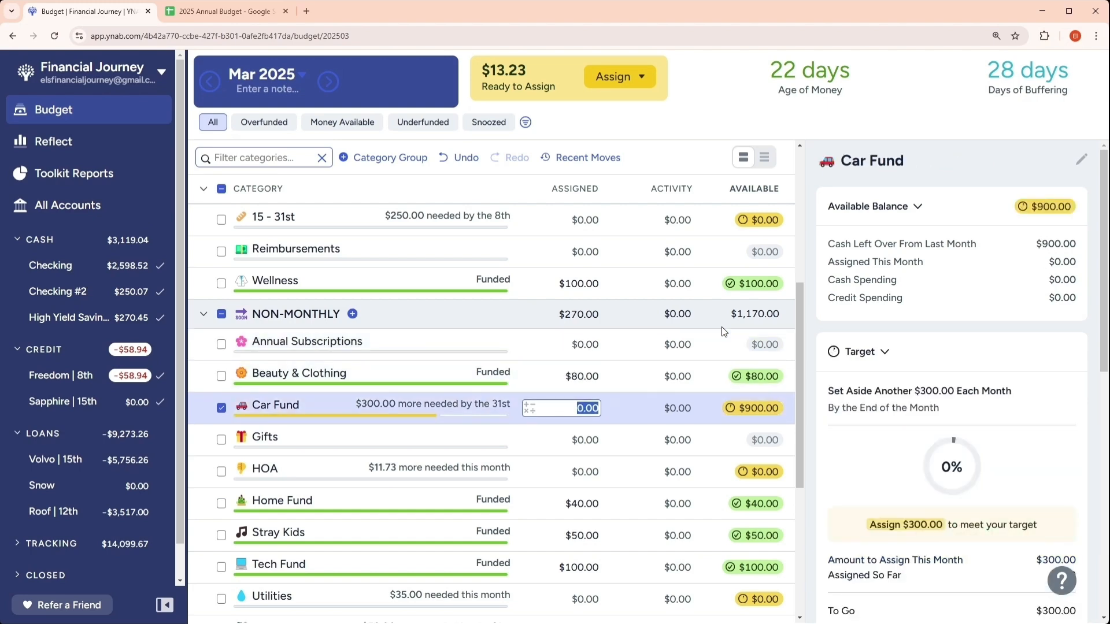
type("13.263")
key("Delete")
key("Tab")
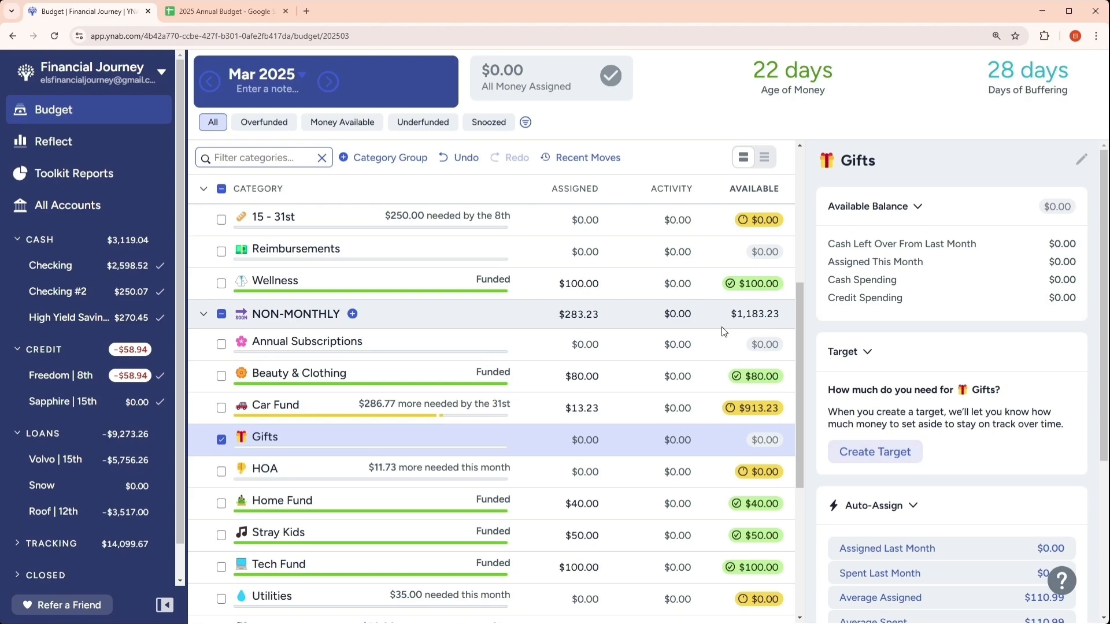
- Add a category named "Dental Surgeries - Transfer to HSA" to the NON-MONTHLY group
scroll(723, 331, "down", 3)
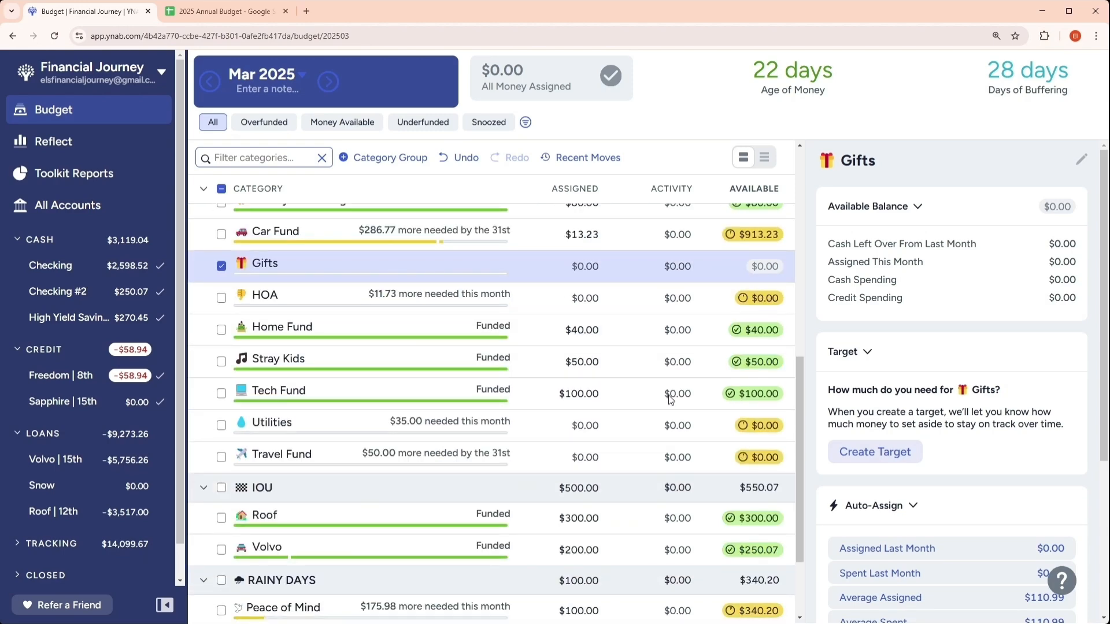
scroll(671, 398, "down", 2)
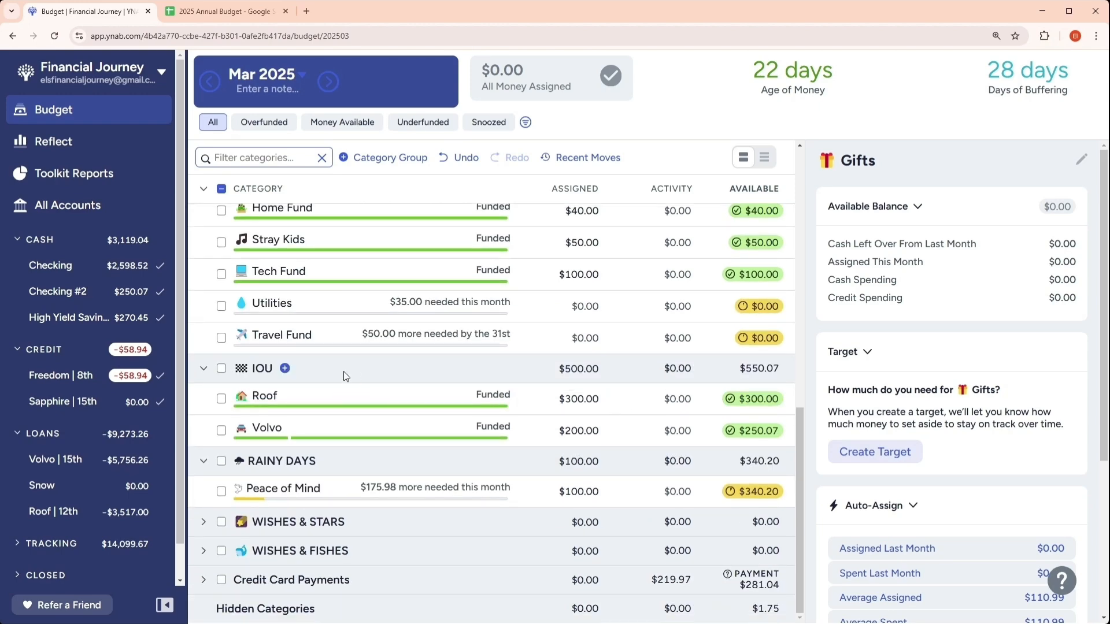
scroll(347, 372, "up", 1)
scroll(352, 368, "up", 2)
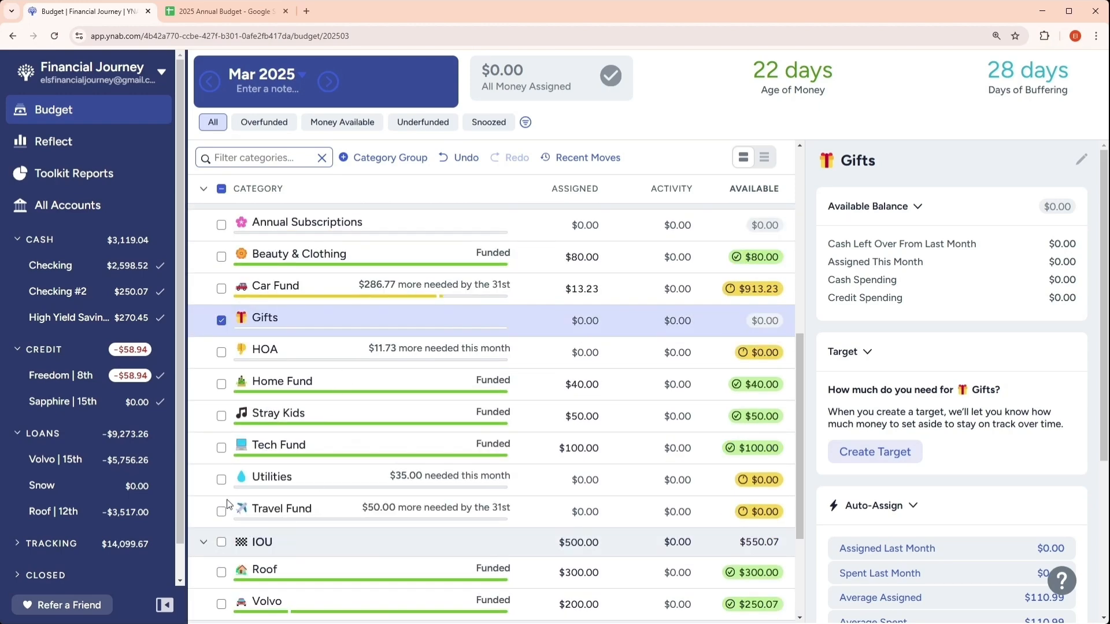
scroll(295, 405, "up", 1)
scroll(295, 405, "up", 1)
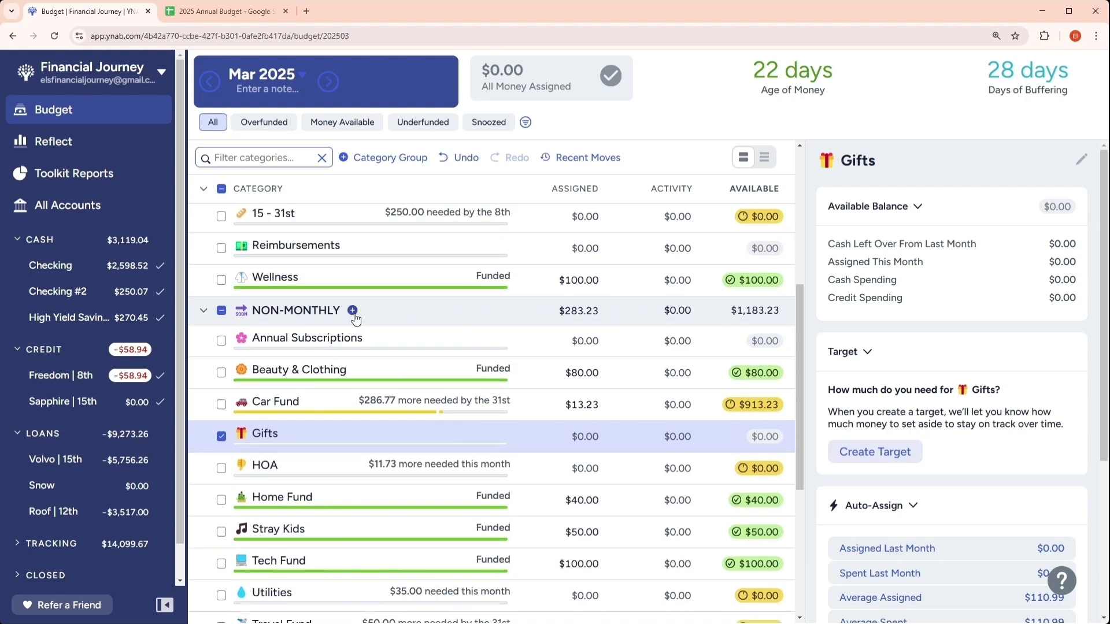
left_click(355, 311)
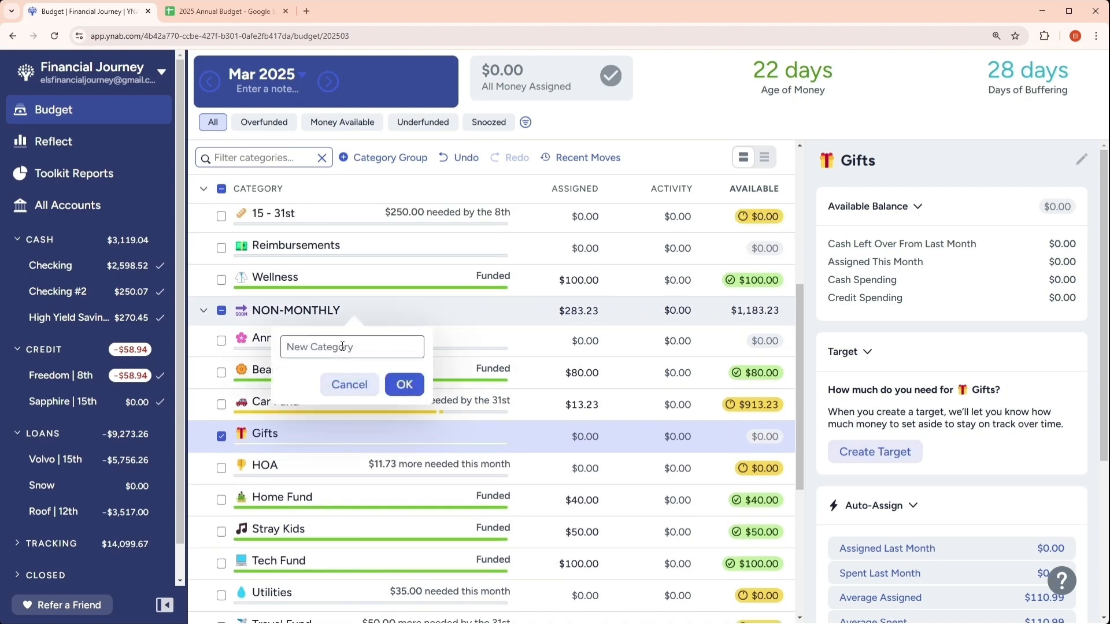
type("Dental ")
type("Surgeries ")
type("- ")
type("Transfer")
type(" t")
type("o HSA")
left_click(402, 386)
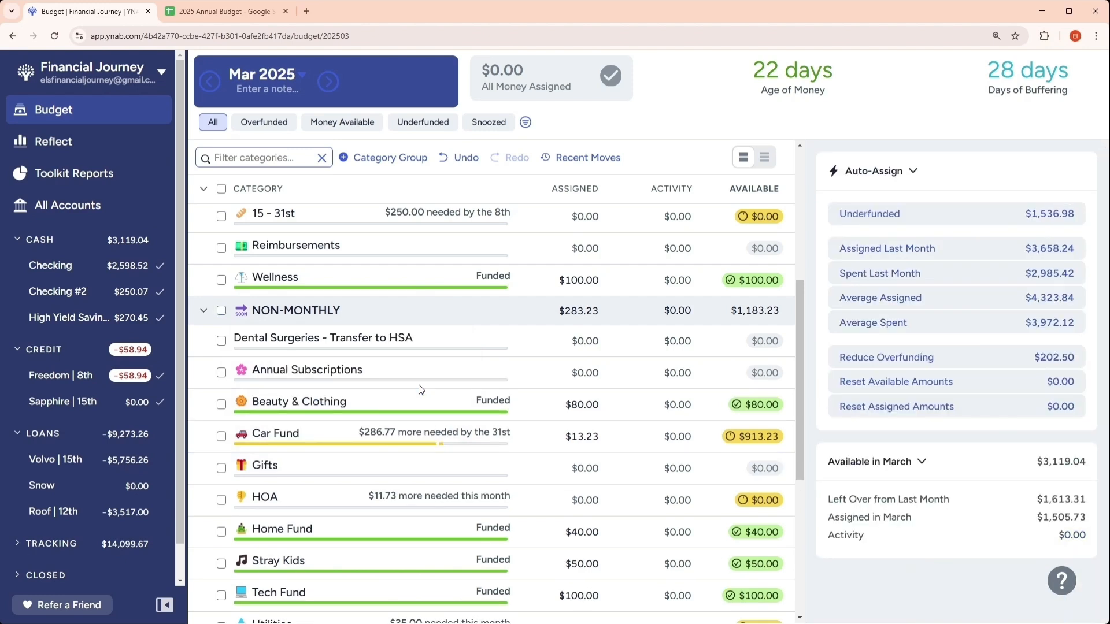
- Move Dental Surgeries - Transfer to HSA between Car Fund and Gifts, and put a toothbrush emoji before its name
left_click_drag(309, 346, 324, 484)
left_click(255, 444)
left_click(239, 443)
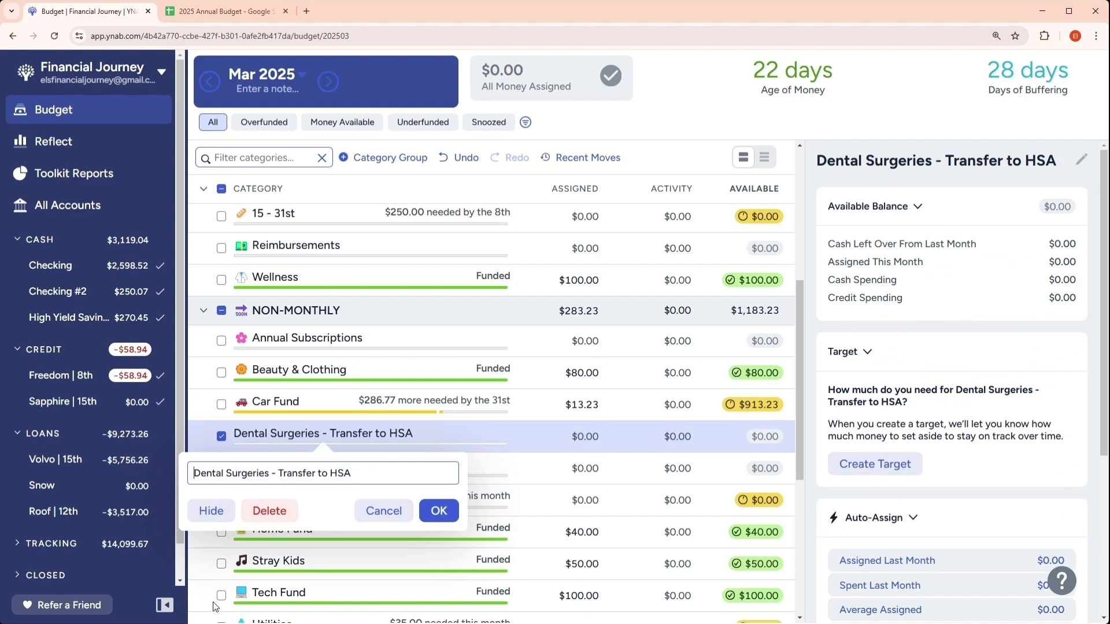
left_click(256, 607)
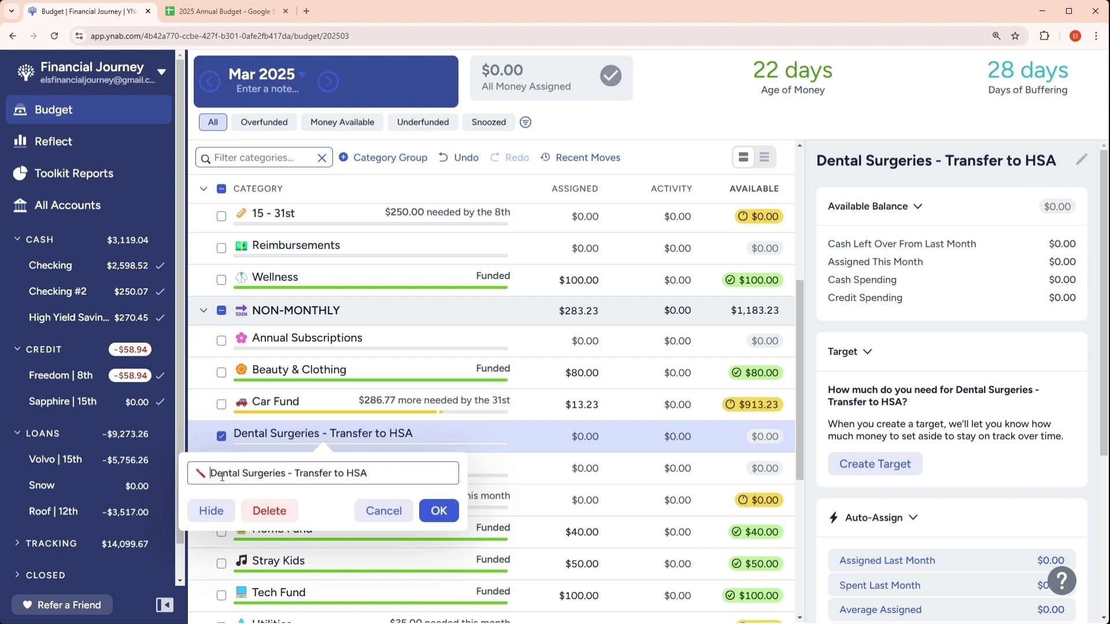
left_click(440, 518)
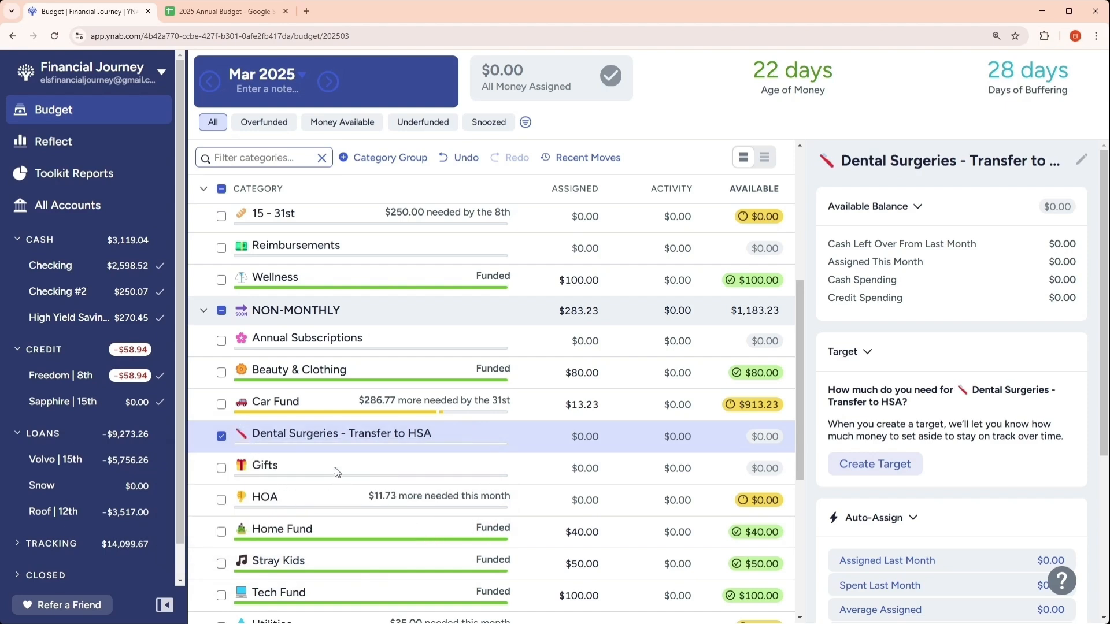
scroll(334, 467, "up", 6)
scroll(327, 470, "down", 3)
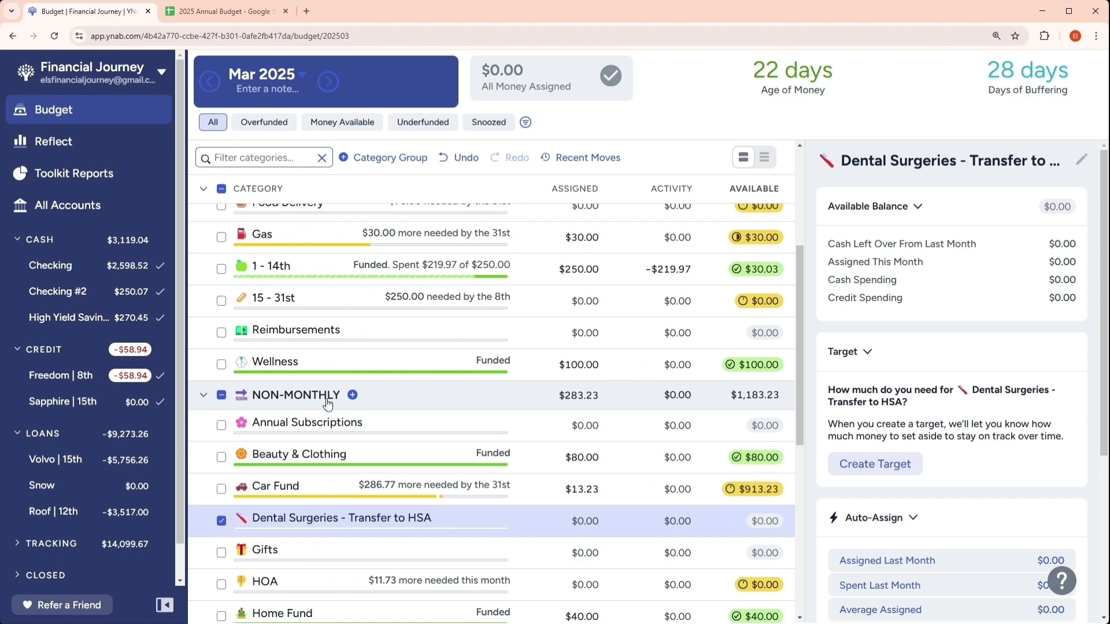
scroll(323, 405, "down", 7)
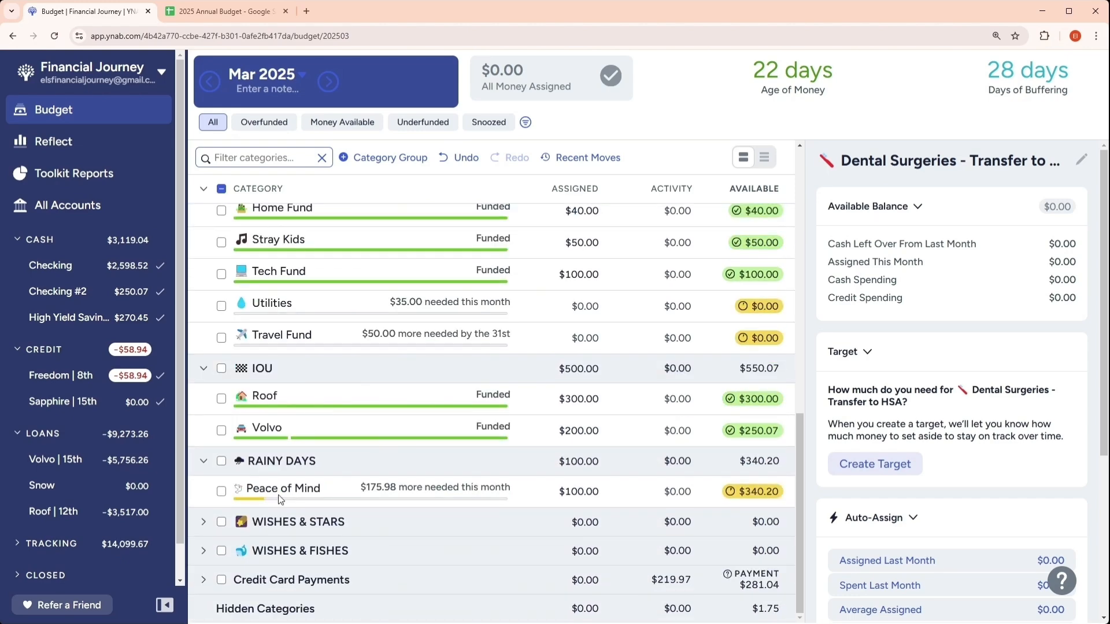
scroll(251, 480, "up", 11)
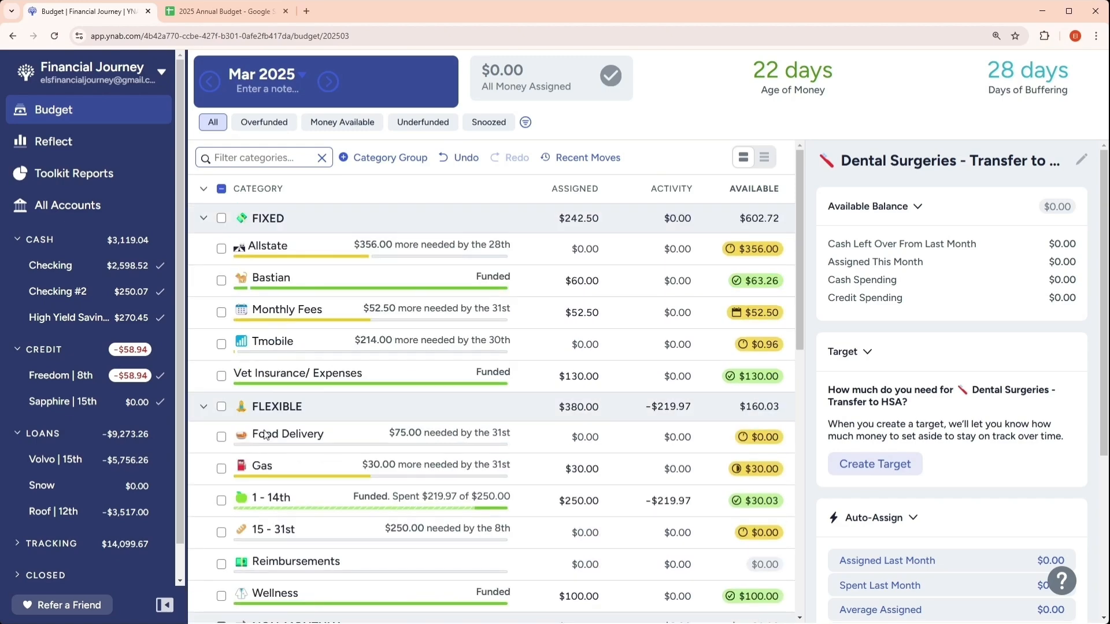